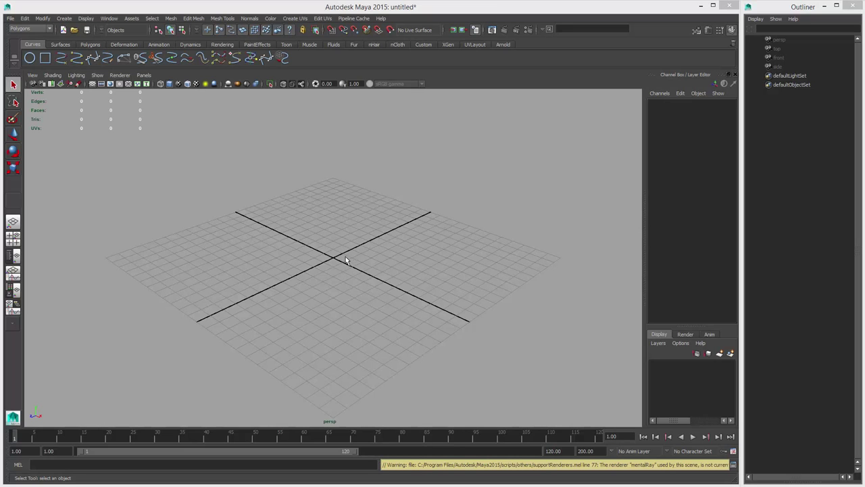
# View the soccer ball reference photo 2014soccerball.png and return to the empty Maya scene.
pyautogui.keyDown('alt'); pyautogui.moveTo(353, 247); pyautogui.dragTo(358, 225, button='middle'); pyautogui.keyUp('alt')
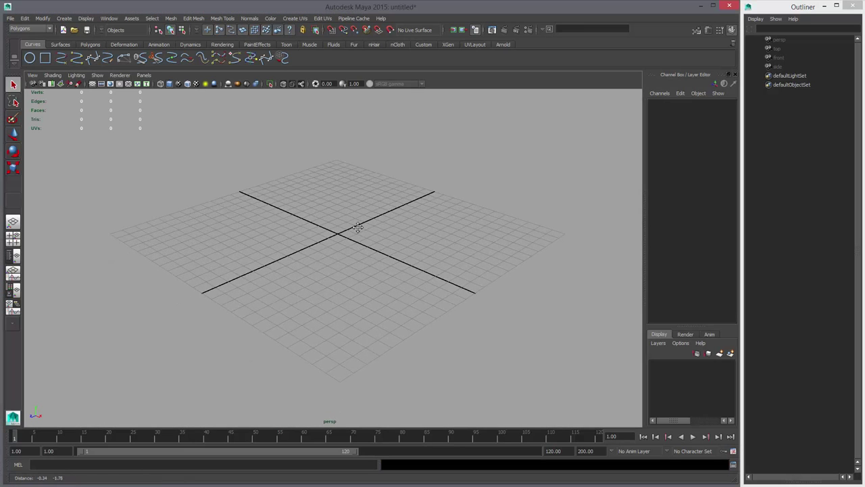
pyautogui.keyDown('alt'); pyautogui.moveTo(358, 226); pyautogui.dragTo(369, 246, button='right'); pyautogui.keyUp('alt')
pyautogui.keyDown('alt'); pyautogui.moveTo(386, 255); pyautogui.dragTo(380, 254, button='middle'); pyautogui.keyUp('alt')
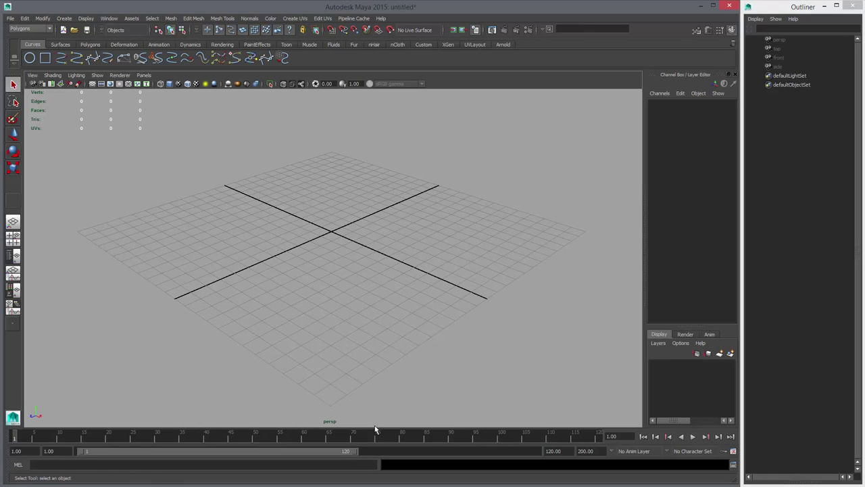
pyautogui.click(403, 485)
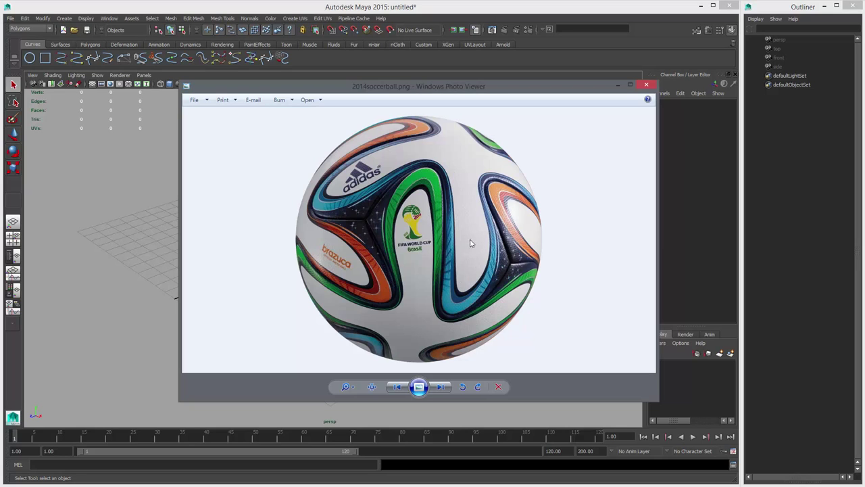
pyautogui.click(383, 75)
# Create a polygon cube at the origin, scale it uniformly to about 11.4, and display it in smooth mesh preview.
pyautogui.click(62, 44)
pyautogui.click(89, 45)
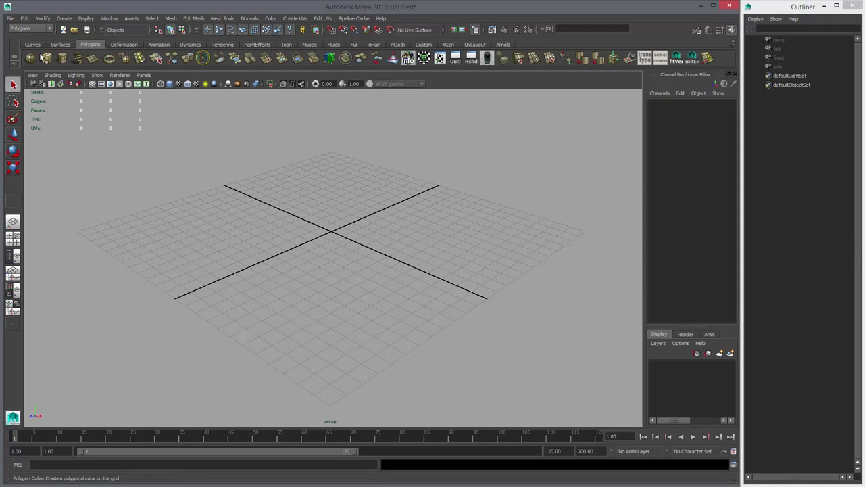
pyautogui.click(46, 57)
pyautogui.keyDown('alt'); pyautogui.moveTo(372, 211); pyautogui.dragTo(356, 230); pyautogui.keyUp('alt')
pyautogui.press('r')
pyautogui.press('3')
pyautogui.click(469, 258)
pyautogui.click(357, 280)
# Select faces of the smoothed cube in face mode to examine its panel layout, and reselect the whole object.
pyautogui.moveTo(356, 231); pyautogui.dragTo(356, 252, button='right')
pyautogui.click(356, 238)
pyautogui.keyDown('alt'); pyautogui.moveTo(366, 292); pyautogui.dragTo(354, 245); pyautogui.keyUp('alt')
pyautogui.keyDown('alt'); pyautogui.moveTo(432, 271); pyautogui.dragTo(348, 177); pyautogui.keyUp('alt')
pyautogui.click(388, 238)
pyautogui.moveTo(352, 254); pyautogui.dragTo(410, 295)
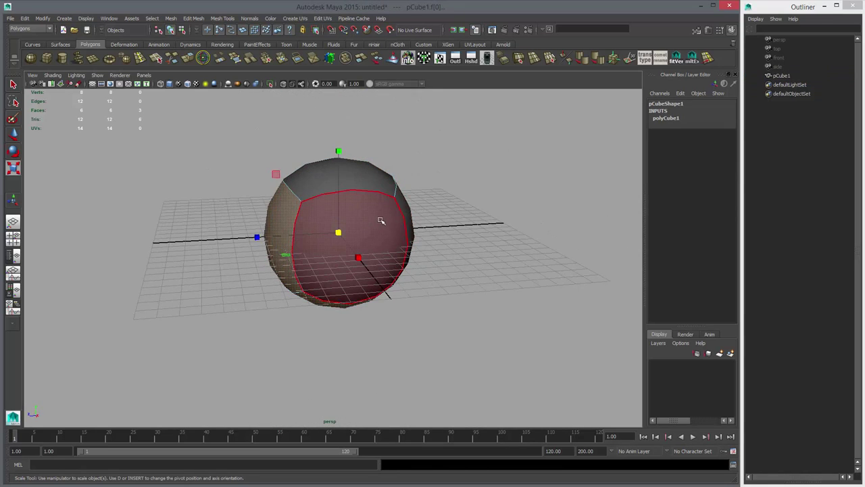
pyautogui.moveTo(405, 222); pyautogui.dragTo(432, 211, button='right')
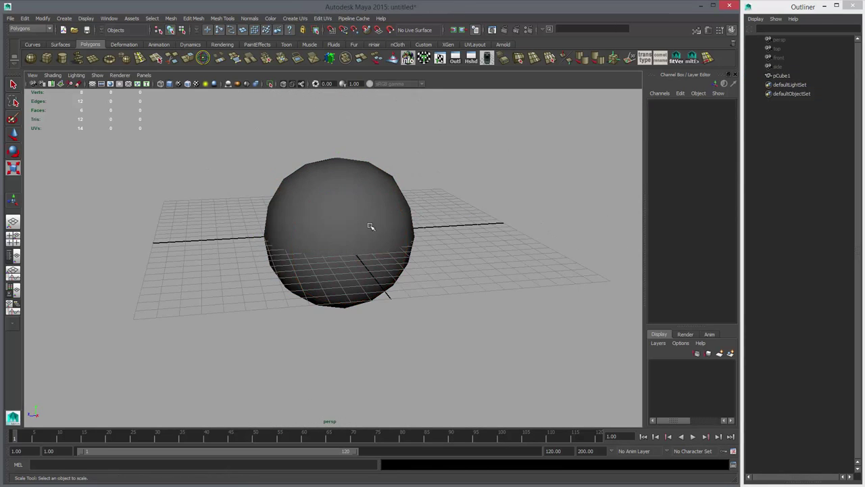
pyautogui.click(370, 227)
# Select the two end vertices of the cube's upper front edge, compare them with the ball photo, and reselect the whole cube.
pyautogui.keyDown('alt'); pyautogui.moveTo(371, 227); pyautogui.dragTo(390, 234); pyautogui.keyUp('alt')
pyautogui.scroll(3, 388, 238)
pyautogui.scroll(2, 390, 234)
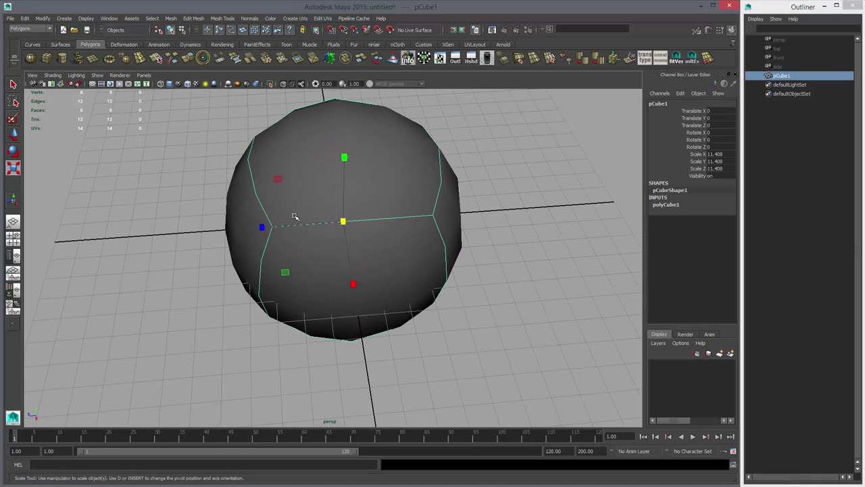
pyautogui.moveTo(295, 217); pyautogui.dragTo(279, 220, button='right')
pyautogui.click(272, 227)
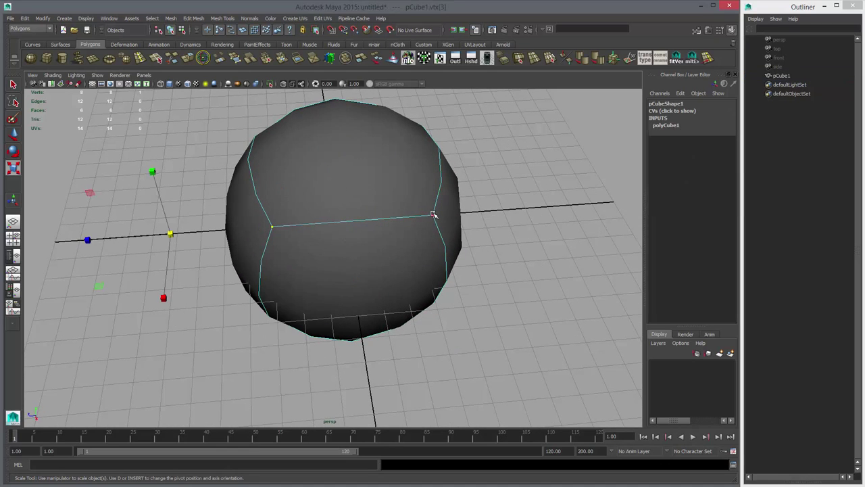
pyautogui.keyDown('shift'); pyautogui.click(433, 214); pyautogui.keyUp('shift')
pyautogui.press('w')
pyautogui.click(347, 485)
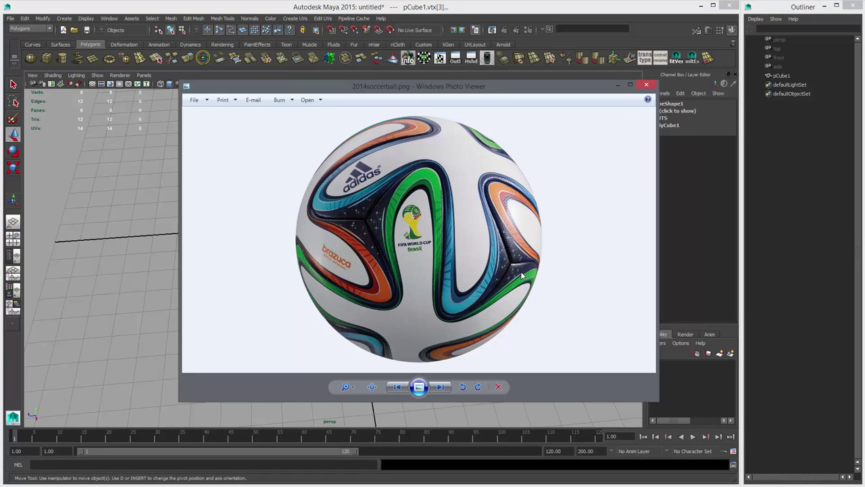
pyautogui.click(649, 86)
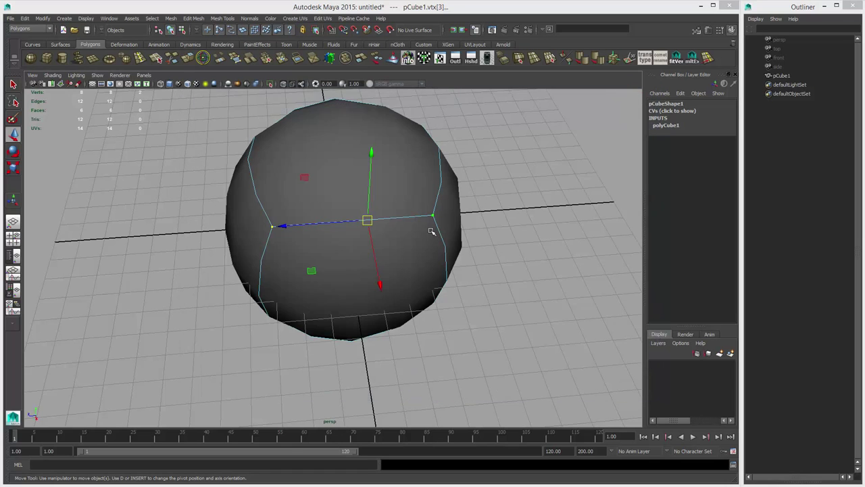
pyautogui.keyDown('alt'); pyautogui.moveTo(416, 242); pyautogui.dragTo(402, 220); pyautogui.keyUp('alt')
pyautogui.moveTo(398, 206); pyautogui.dragTo(424, 194, button='right')
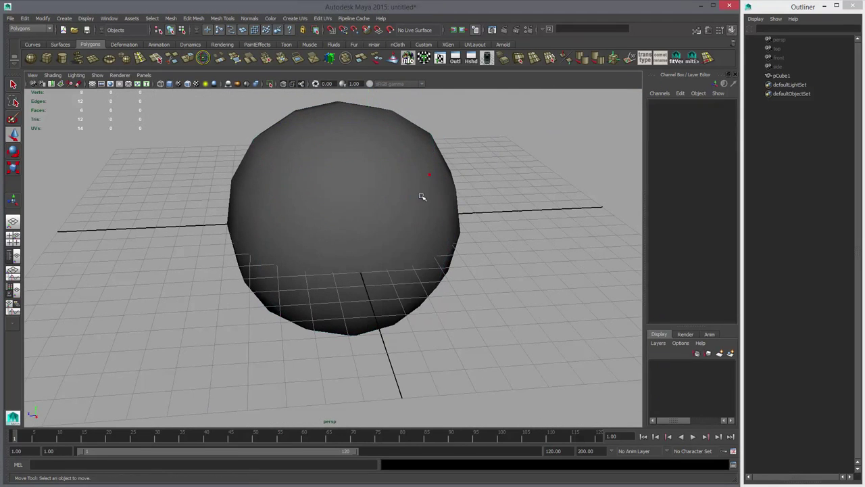
pyautogui.click(428, 177)
pyautogui.keyDown('alt'); pyautogui.moveTo(492, 229); pyautogui.dragTo(476, 272, button='middle'); pyautogui.keyUp('alt')
pyautogui.click(417, 243)
pyautogui.keyDown('alt'); pyautogui.moveTo(522, 247); pyautogui.dragTo(363, 222, button='right'); pyautogui.keyUp('alt')
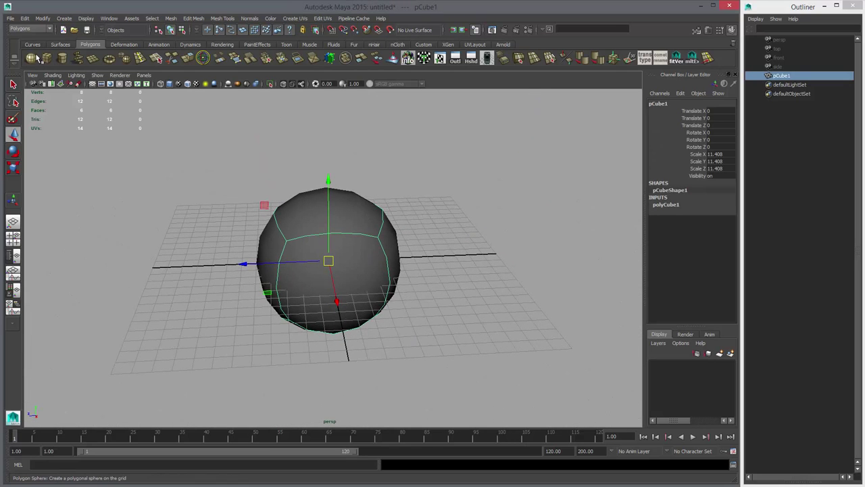
# Create a polygon sphere, scale it uniformly to about 6.04, and set its Subdivisions Axis and Subdivisions Height to 128.
pyautogui.click(31, 58)
pyautogui.press('r')
pyautogui.moveTo(195, 193); pyautogui.dragTo(331, 210, button='middle')
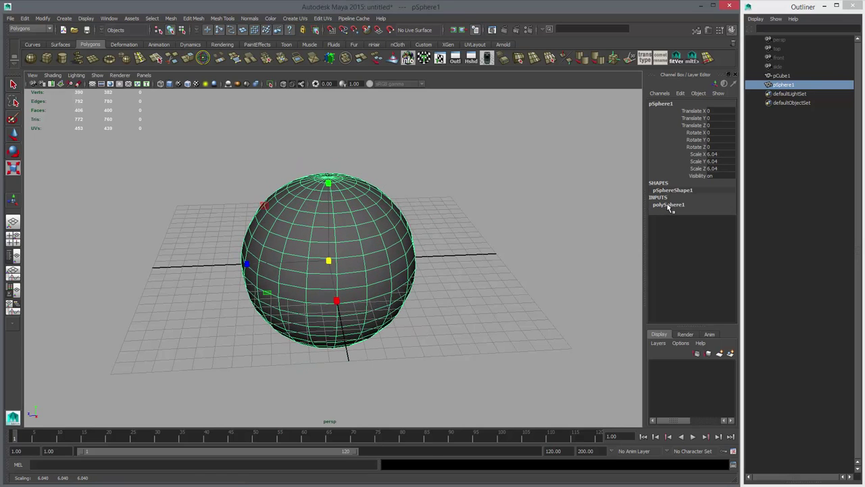
pyautogui.click(669, 205)
pyautogui.moveTo(713, 219); pyautogui.dragTo(716, 227)
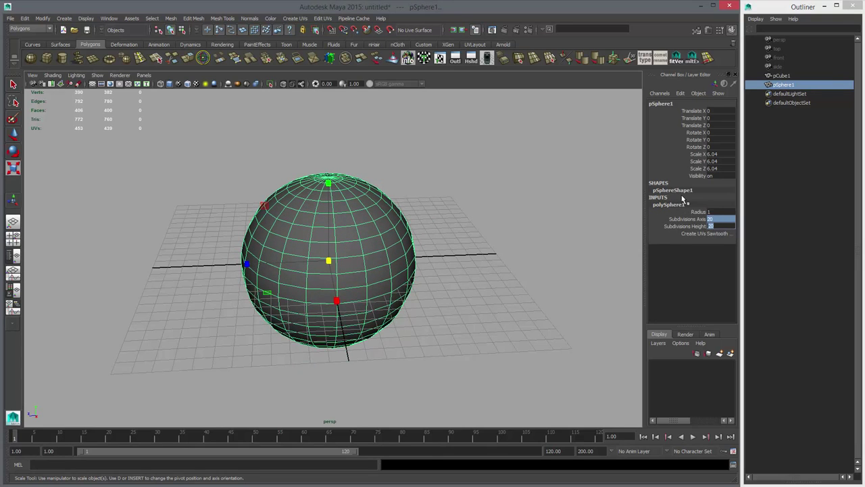
pyautogui.write('128')
pyautogui.press('Return')
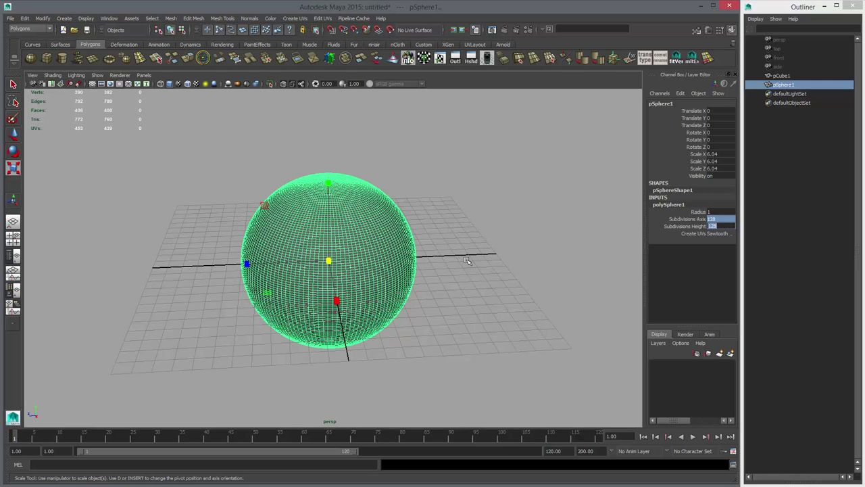
# Turn off smooth preview on pCube1 and smooth its mesh once, scaling it uniformly to about 14.17.
pyautogui.click(776, 77)
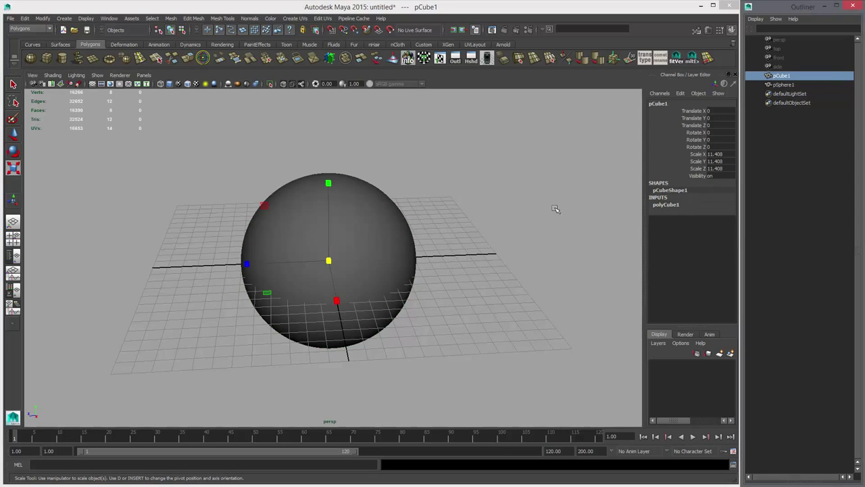
pyautogui.moveTo(373, 247)
pyautogui.mouseDown(button='middle')
pyautogui.moveTo(397, 253)
pyautogui.moveTo(359, 250)
pyautogui.moveTo(388, 254)
pyautogui.mouseUp(button='middle')
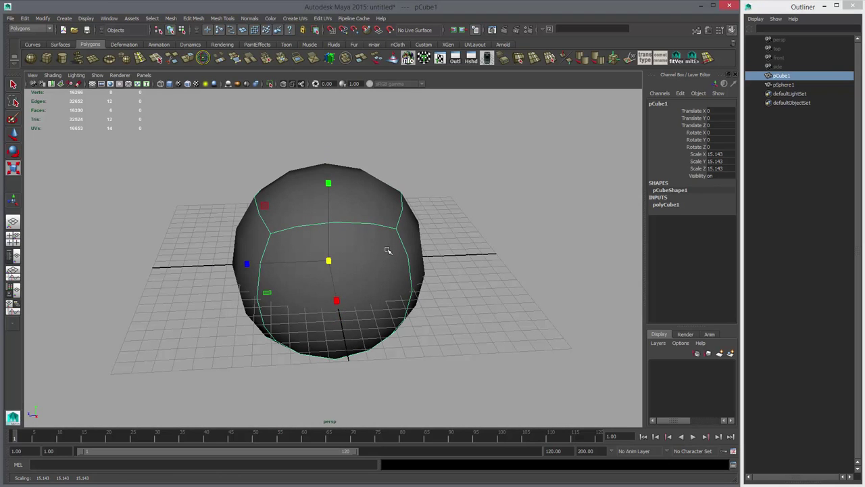
pyautogui.keyDown('alt'); pyautogui.moveTo(402, 273); pyautogui.dragTo(424, 263); pyautogui.keyUp('alt')
pyautogui.press('1')
pyautogui.moveTo(477, 265); pyautogui.dragTo(446, 272, button='middle')
pyautogui.click(125, 59)
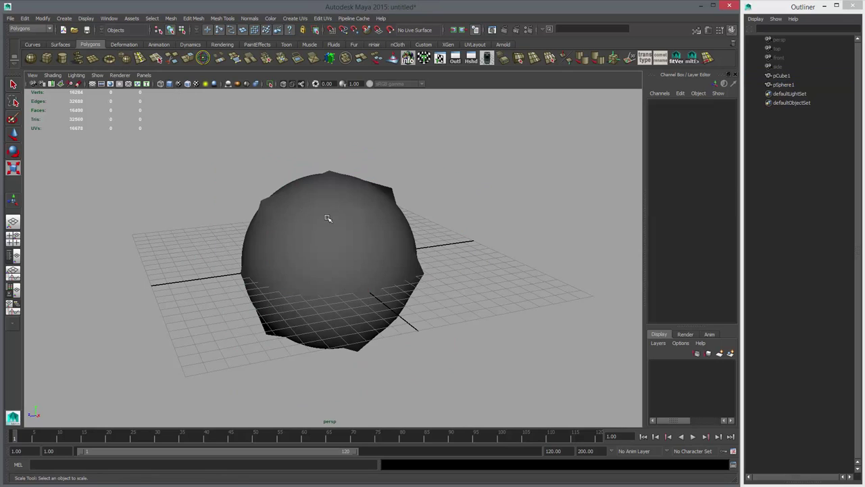
pyautogui.click(328, 218)
pyautogui.keyDown('alt'); pyautogui.moveTo(327, 224); pyautogui.dragTo(309, 224); pyautogui.keyUp('alt')
pyautogui.moveTo(284, 224); pyautogui.dragTo(313, 235, button='middle')
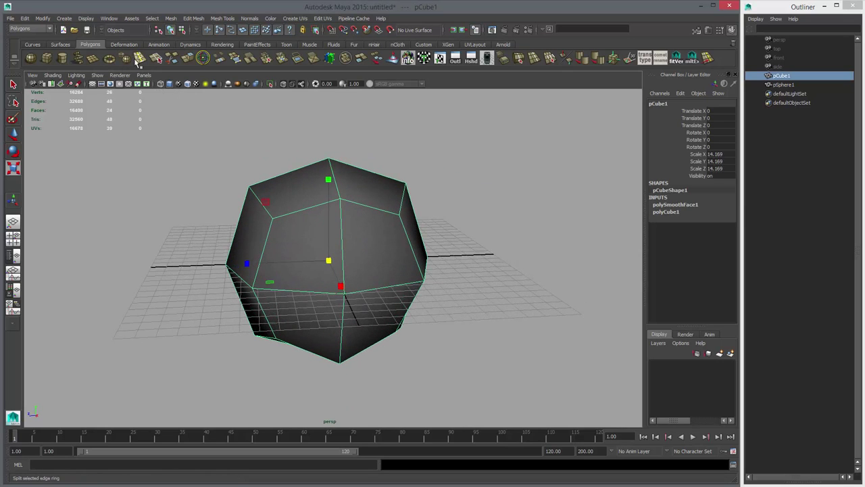
# Smooth the cube mesh two more times, enlarging it uniformly to about 16.38 so it encloses the sphere.
pyautogui.click(127, 59)
pyautogui.click(302, 196)
pyautogui.moveTo(268, 216); pyautogui.dragTo(289, 222, button='middle')
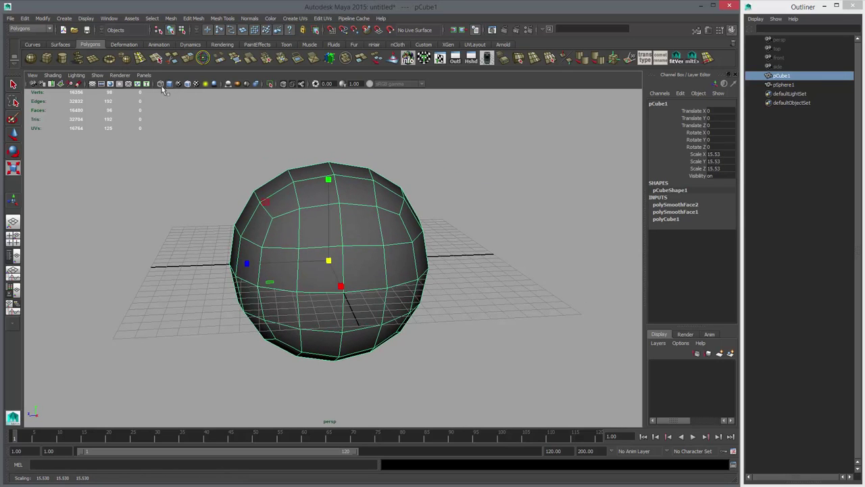
pyautogui.click(126, 59)
pyautogui.click(325, 209)
pyautogui.moveTo(389, 240); pyautogui.dragTo(404, 241, button='middle')
# Set Divisions of the cube's last smooth operation, polySmoothFace3, to 2.
pyautogui.click(689, 206)
pyautogui.click(714, 227)
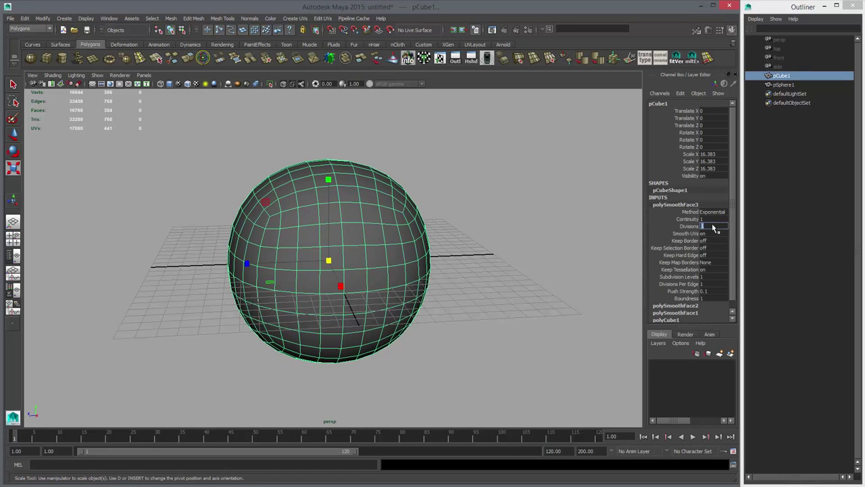
pyautogui.write('2')
pyautogui.press('Return')
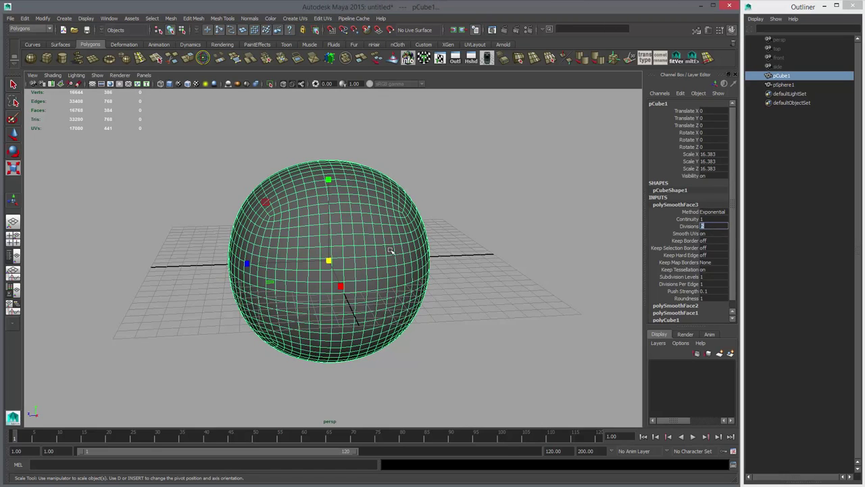
# Scale pCube1 down uniformly to about 14.38 to closely match the sphere's size, checking the fit in wireframe.
pyautogui.keyDown('alt'); pyautogui.moveTo(390, 251); pyautogui.dragTo(420, 292); pyautogui.keyUp('alt')
pyautogui.moveTo(420, 292)
pyautogui.keyDown('alt'); pyautogui.mouseDown(button='right')
pyautogui.moveTo(427, 302)
pyautogui.moveTo(430, 294)
pyautogui.mouseUp(button='right'); pyautogui.keyUp('alt')
pyautogui.moveTo(498, 289); pyautogui.dragTo(468, 295, button='middle')
pyautogui.keyDown('alt'); pyautogui.moveTo(438, 311); pyautogui.dragTo(412, 311); pyautogui.keyUp('alt')
pyautogui.keyDown('alt'); pyautogui.moveTo(412, 311); pyautogui.dragTo(447, 319, button='right'); pyautogui.keyUp('alt')
pyautogui.keyDown('alt'); pyautogui.moveTo(437, 313); pyautogui.dragTo(515, 298); pyautogui.keyUp('alt')
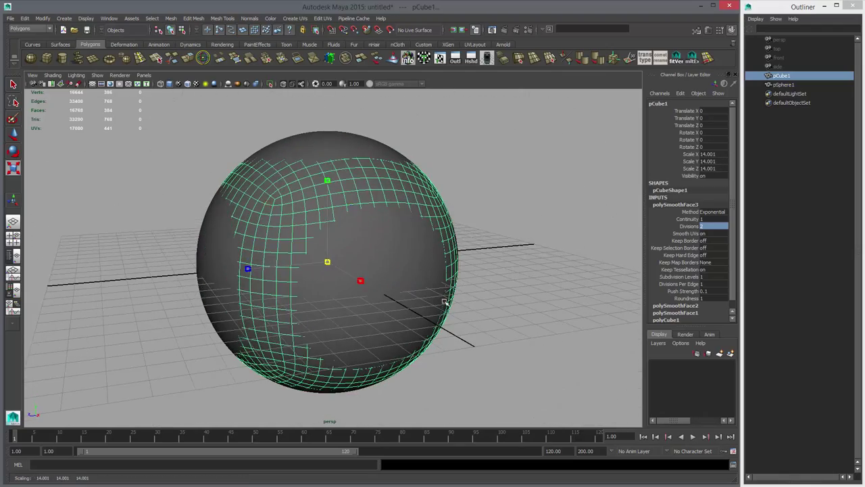
pyautogui.moveTo(445, 305); pyautogui.dragTo(451, 307, button='middle')
pyautogui.press('4')
pyautogui.keyDown('alt'); pyautogui.moveTo(465, 317); pyautogui.dragTo(456, 316); pyautogui.keyUp('alt')
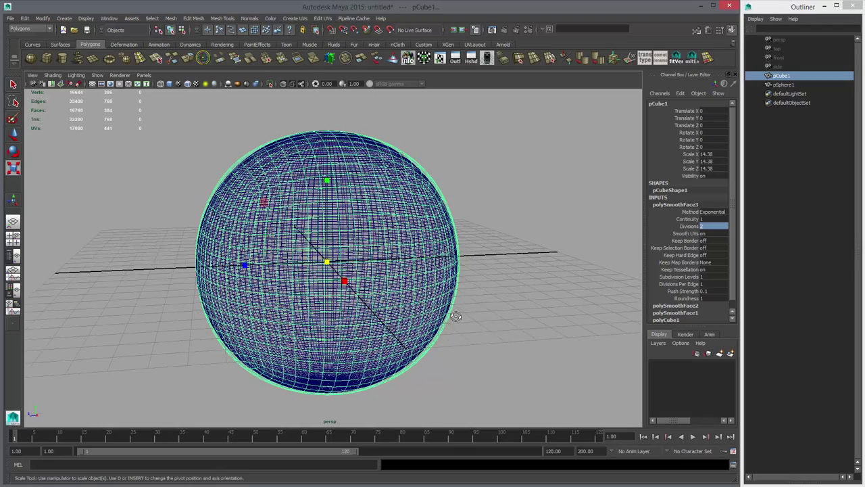
# Fine-tune pCube1's uniform scale to about 14.41 in the wireframe side view, and return to the shaded perspective view.
pyautogui.press('space')
pyautogui.press('space')
pyautogui.press('f')
pyautogui.press('4')
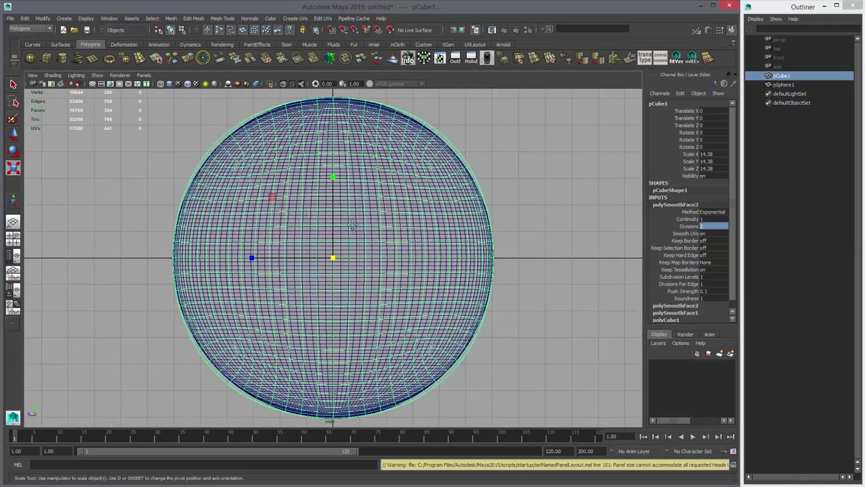
pyautogui.keyDown('alt'); pyautogui.moveTo(352, 225); pyautogui.dragTo(342, 370, button='middle'); pyautogui.keyUp('alt')
pyautogui.keyDown('alt'); pyautogui.moveTo(342, 369); pyautogui.dragTo(506, 317, button='right'); pyautogui.keyUp('alt')
pyautogui.moveTo(425, 291); pyautogui.dragTo(427, 291, button='middle')
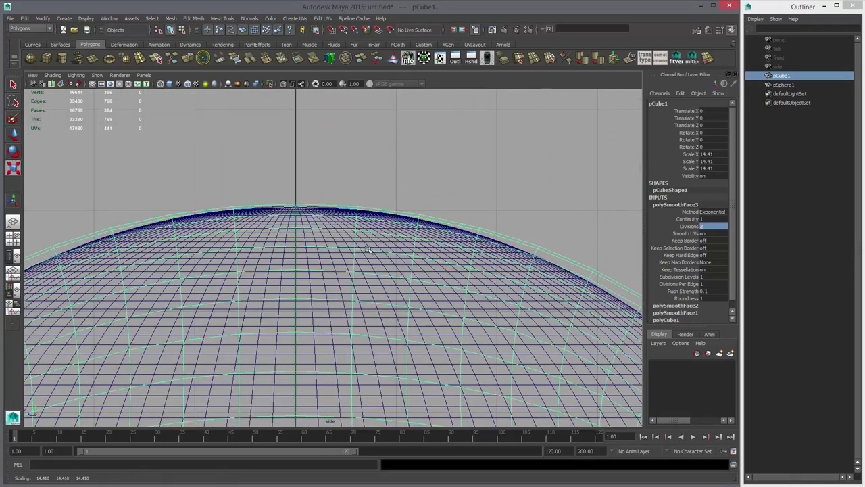
pyautogui.press('space')
pyautogui.press('space')
pyautogui.keyDown('alt'); pyautogui.moveTo(517, 265); pyautogui.dragTo(471, 278, button='right'); pyautogui.keyUp('alt')
pyautogui.press('5')
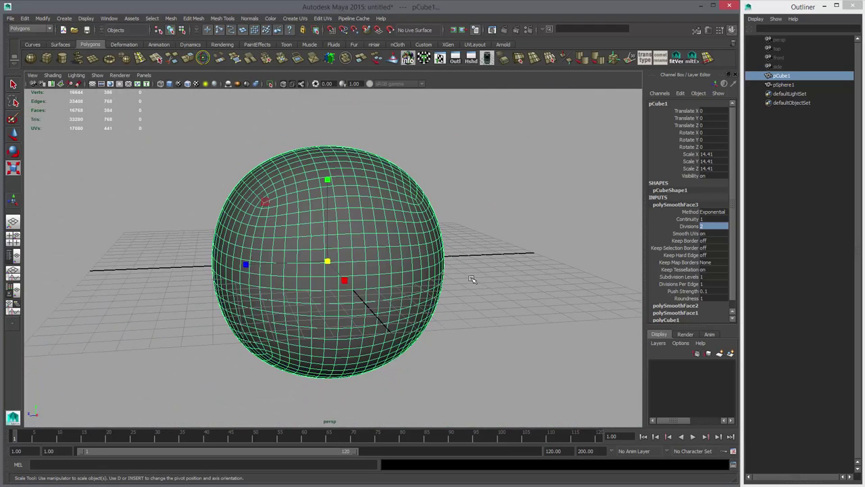
# Select both pCube1 and pSphere1 and freeze their transformations.
pyautogui.press('4')
pyautogui.moveTo(257, 135); pyautogui.dragTo(416, 227)
pyautogui.press('5')
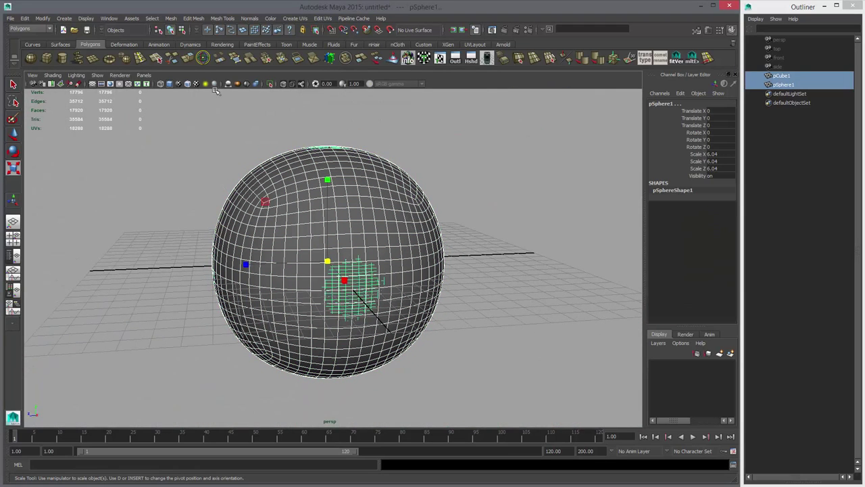
pyautogui.click(43, 19)
pyautogui.click(55, 51)
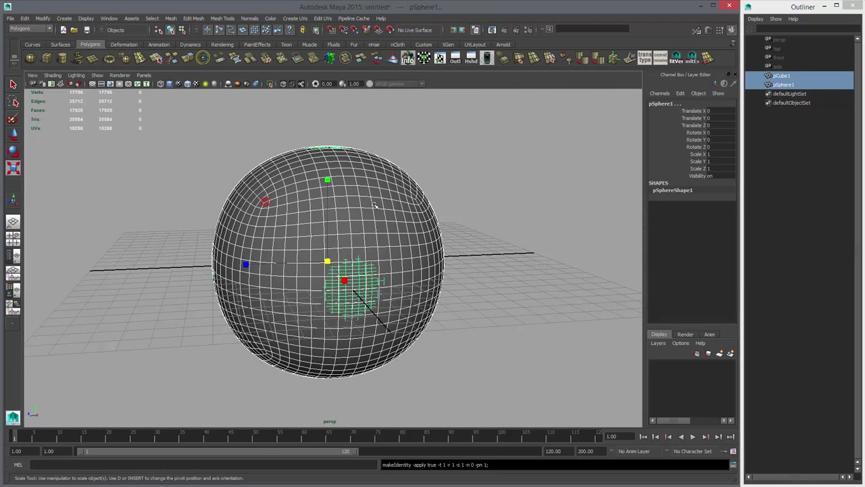
# Select pCube1, add pSphere1 to the selection as the target, and open the ShrinkWrap deformer options.
pyautogui.keyDown('alt'); pyautogui.moveTo(478, 238); pyautogui.dragTo(417, 236); pyautogui.keyUp('alt')
pyautogui.press('w')
pyautogui.click(401, 177)
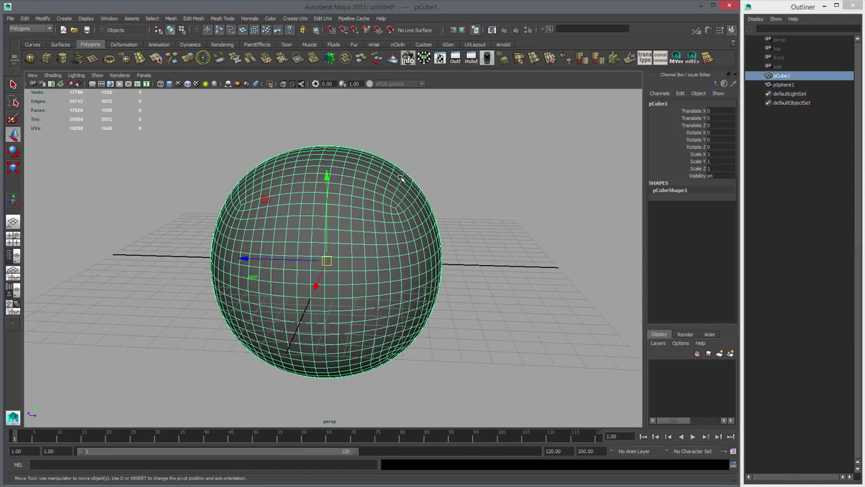
pyautogui.keyDown('alt'); pyautogui.moveTo(360, 198); pyautogui.dragTo(390, 205); pyautogui.keyUp('alt')
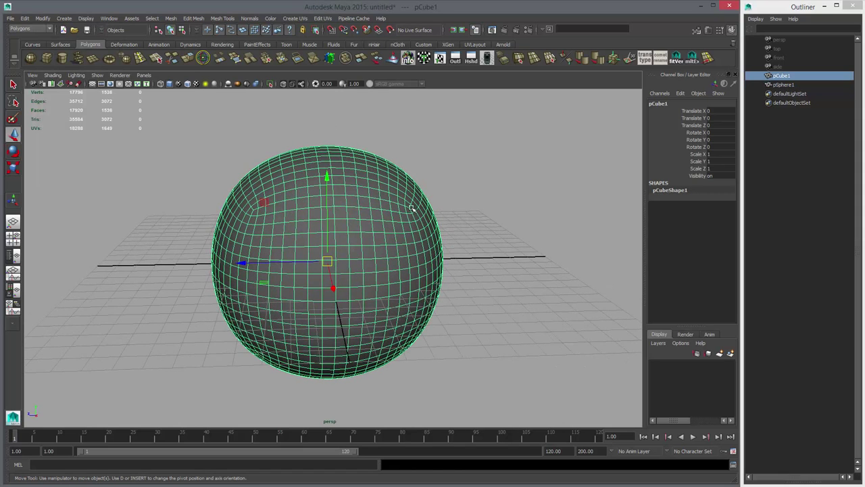
pyautogui.keyDown('shift'); pyautogui.click(788, 86); pyautogui.keyUp('shift')
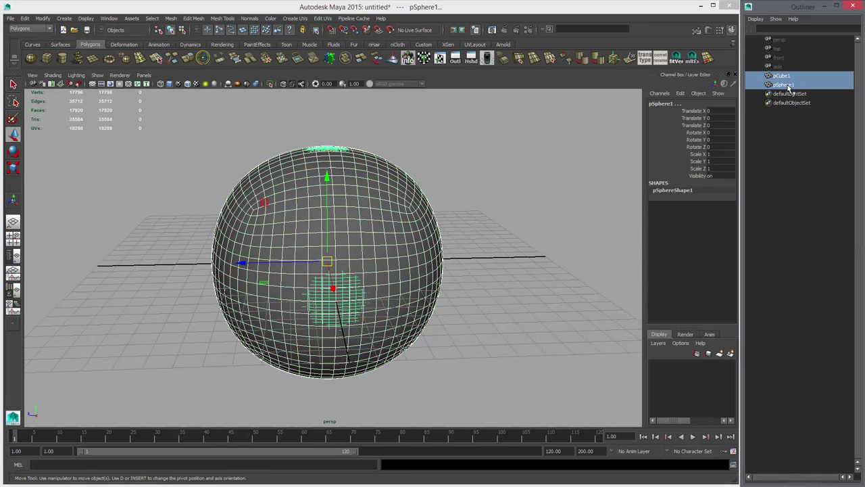
pyautogui.keyDown('alt'); pyautogui.moveTo(431, 204); pyautogui.dragTo(494, 237, button='right'); pyautogui.keyUp('alt')
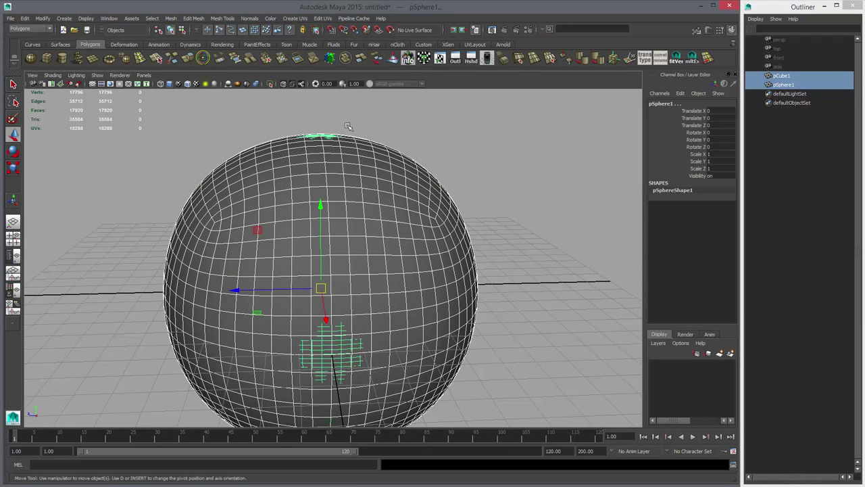
pyautogui.keyDown('alt'); pyautogui.moveTo(426, 132); pyautogui.dragTo(412, 127, button='middle'); pyautogui.keyUp('alt')
pyautogui.press('space')
pyautogui.click(374, 157)
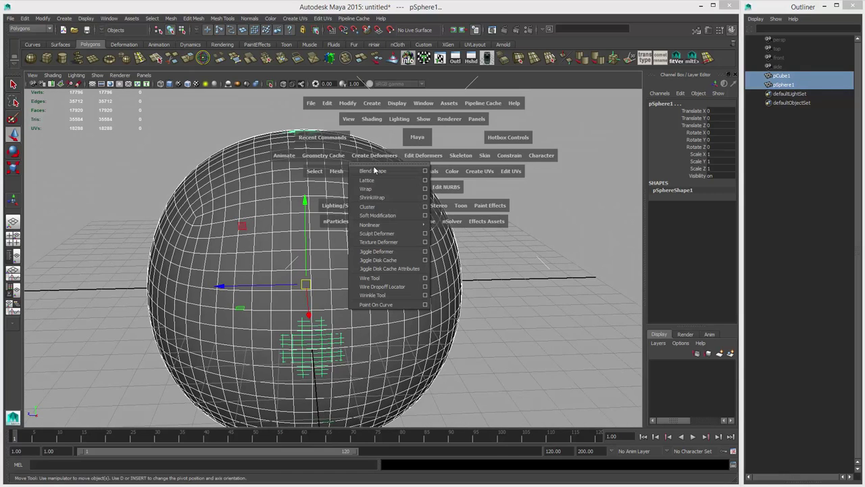
pyautogui.click(426, 198)
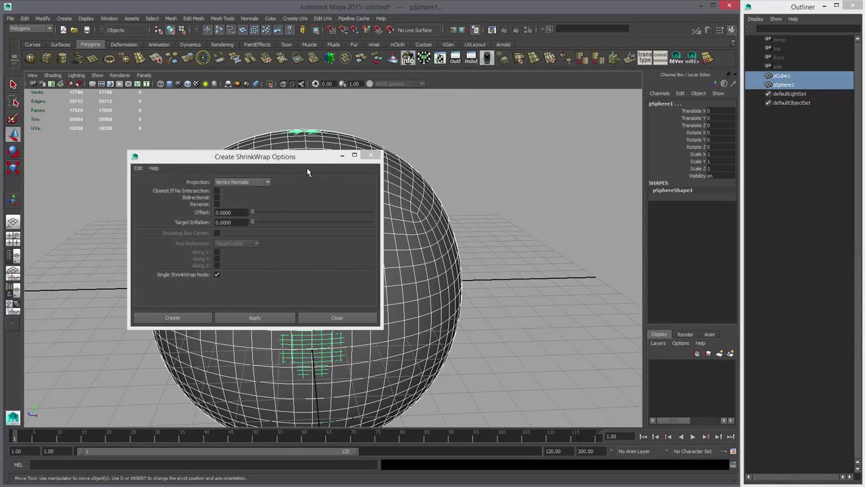
# Apply a ShrinkWrap deformer to pCube1 with Projection set to Toward Center, and dismiss the options.
pyautogui.moveTo(370, 154); pyautogui.dragTo(653, 95)
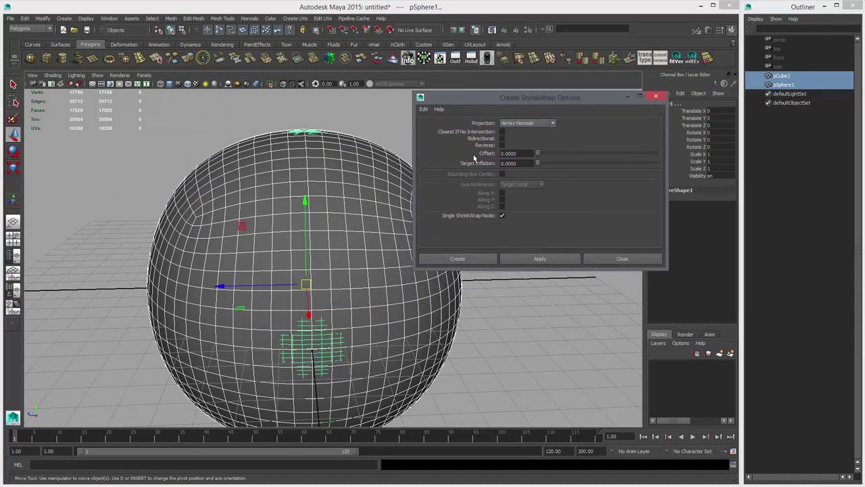
pyautogui.moveTo(465, 98); pyautogui.dragTo(464, 121)
pyautogui.click(518, 147)
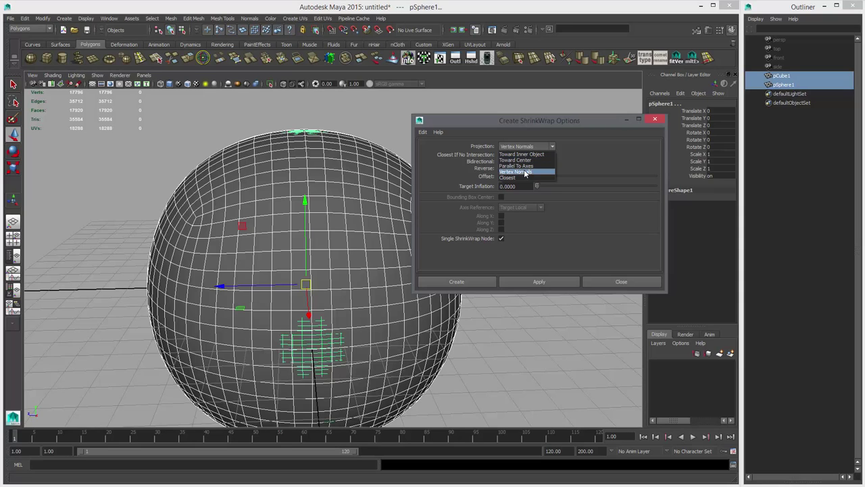
pyautogui.click(528, 161)
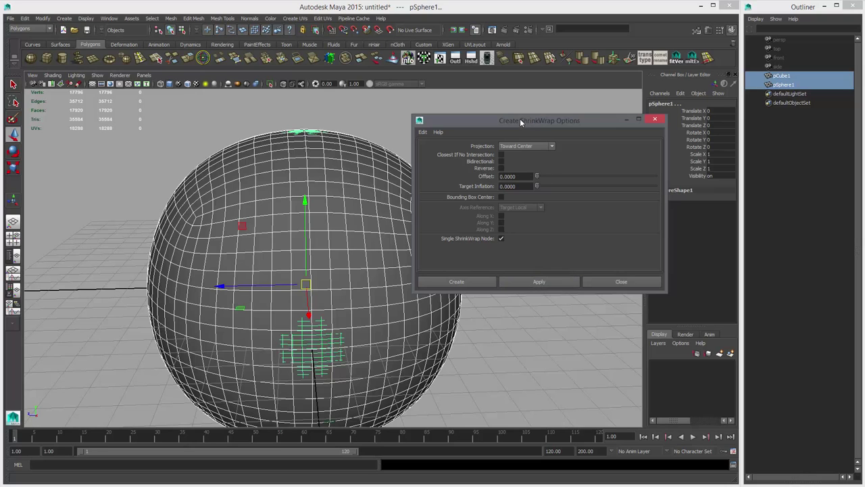
pyautogui.moveTo(520, 120); pyautogui.dragTo(591, 102)
pyautogui.click(597, 265)
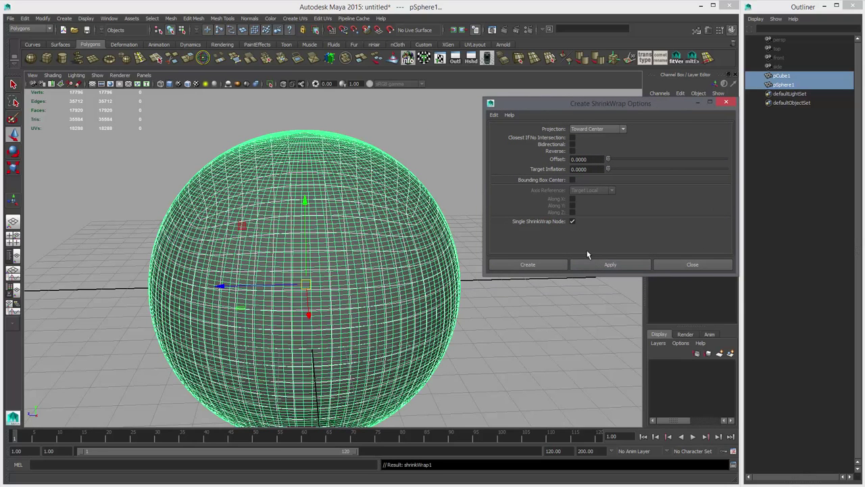
pyautogui.click(666, 267)
# Select pCube1, turn on wireframe on shaded in the perspective view, and check how closely its mesh conforms to the sphere.
pyautogui.keyDown('alt'); pyautogui.moveTo(463, 280); pyautogui.dragTo(515, 278); pyautogui.keyUp('alt')
pyautogui.click(782, 76)
pyautogui.keyDown('alt'); pyautogui.moveTo(523, 227); pyautogui.dragTo(439, 245); pyautogui.keyUp('alt')
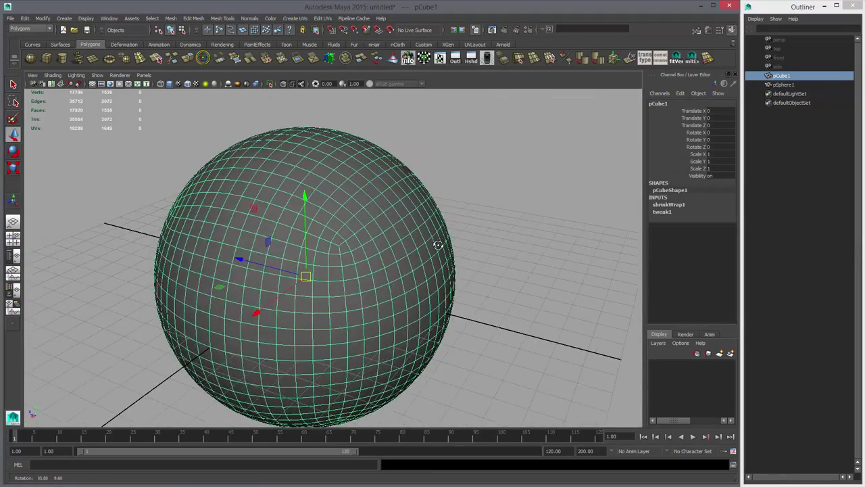
pyautogui.keyDown('alt'); pyautogui.moveTo(403, 224); pyautogui.dragTo(399, 283, button='middle'); pyautogui.keyUp('alt')
pyautogui.keyDown('alt'); pyautogui.moveTo(399, 283); pyautogui.dragTo(670, 287, button='right'); pyautogui.keyUp('alt')
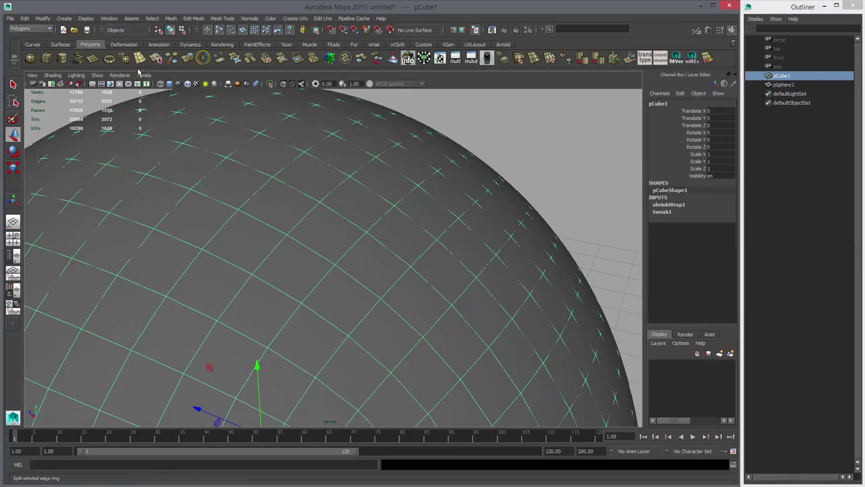
pyautogui.keyDown('alt'); pyautogui.moveTo(429, 231); pyautogui.dragTo(411, 218); pyautogui.keyUp('alt')
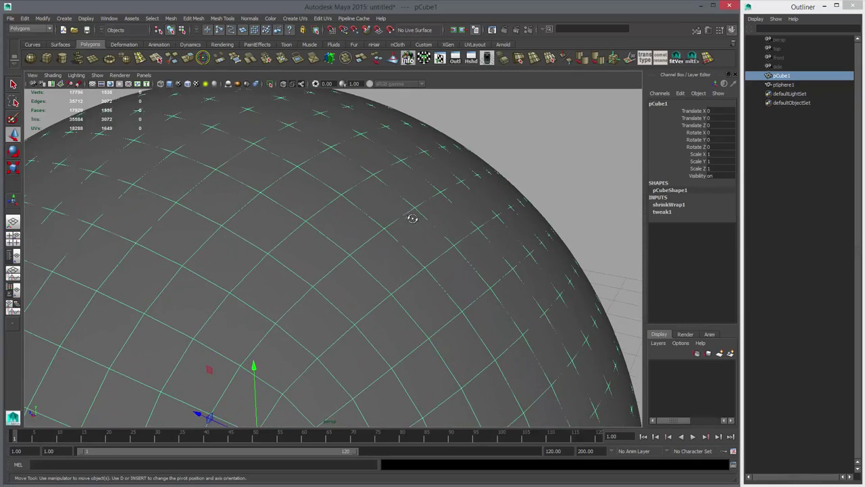
pyautogui.click(189, 84)
pyautogui.keyDown('alt'); pyautogui.moveTo(485, 249); pyautogui.dragTo(301, 239, button='right'); pyautogui.keyUp('alt')
pyautogui.keyDown('alt'); pyautogui.moveTo(450, 259); pyautogui.dragTo(319, 232); pyautogui.keyUp('alt')
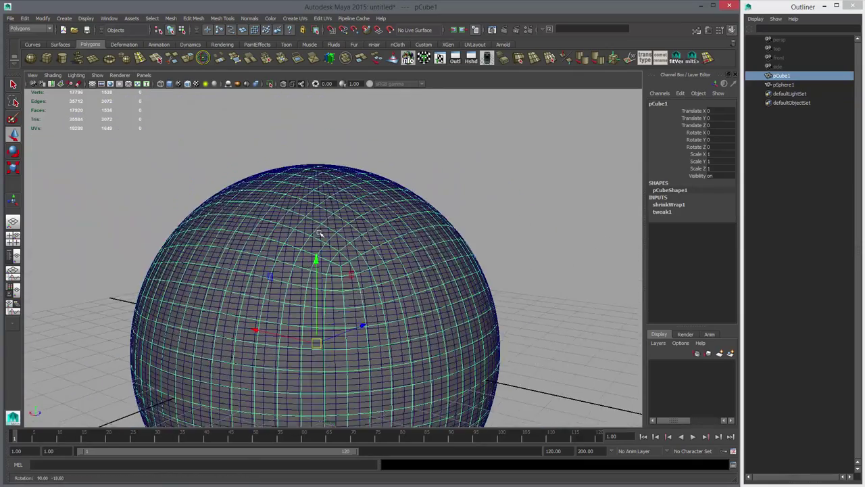
pyautogui.keyDown('alt'); pyautogui.moveTo(320, 233); pyautogui.dragTo(264, 235, button='right'); pyautogui.keyUp('alt')
pyautogui.keyDown('alt'); pyautogui.moveTo(320, 274); pyautogui.dragTo(325, 233, button='middle'); pyautogui.keyUp('alt')
# Hide pSphere1 and inspect the shrink-wrapped pCube1 mesh from several sides.
pyautogui.moveTo(781, 76); pyautogui.dragTo(780, 85)
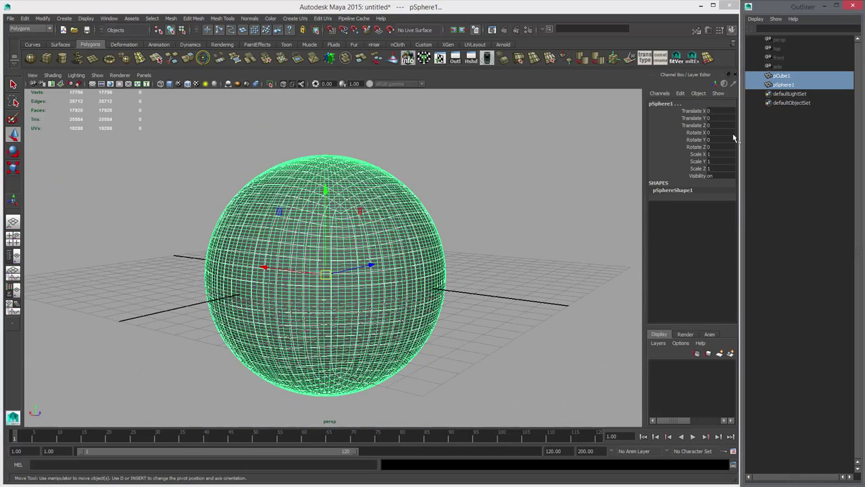
pyautogui.click(787, 85)
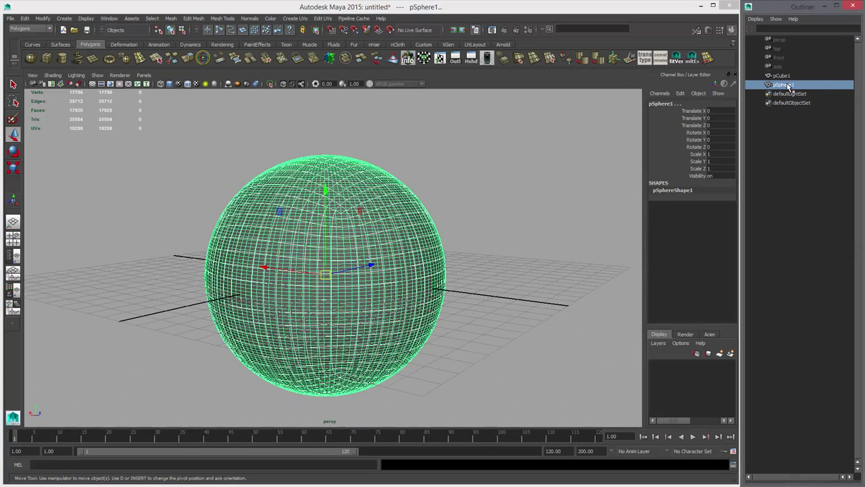
pyautogui.hotkey('ctrl', 'h')
pyautogui.keyDown('alt'); pyautogui.moveTo(404, 258); pyautogui.dragTo(300, 277); pyautogui.keyUp('alt')
pyautogui.keyDown('alt'); pyautogui.moveTo(434, 229); pyautogui.dragTo(354, 270); pyautogui.keyUp('alt')
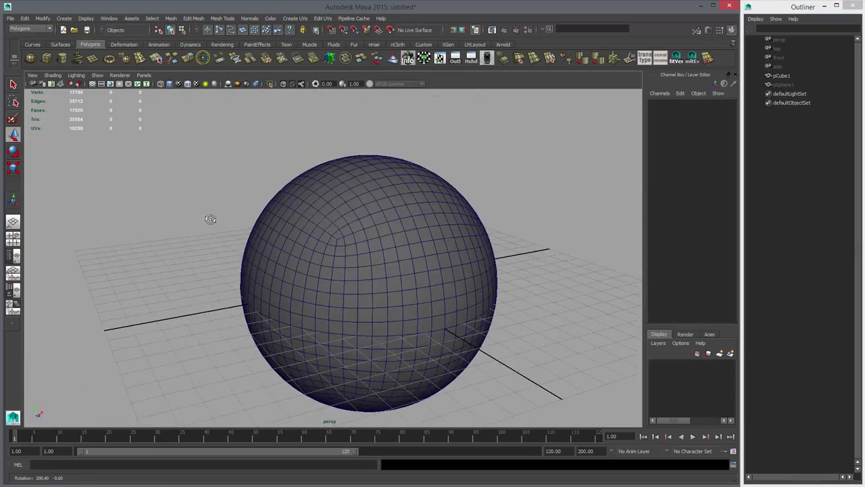
pyautogui.keyDown('alt'); pyautogui.moveTo(210, 219); pyautogui.dragTo(290, 224); pyautogui.keyUp('alt')
pyautogui.keyDown('alt'); pyautogui.moveTo(414, 232); pyautogui.dragTo(485, 232); pyautogui.keyUp('alt')
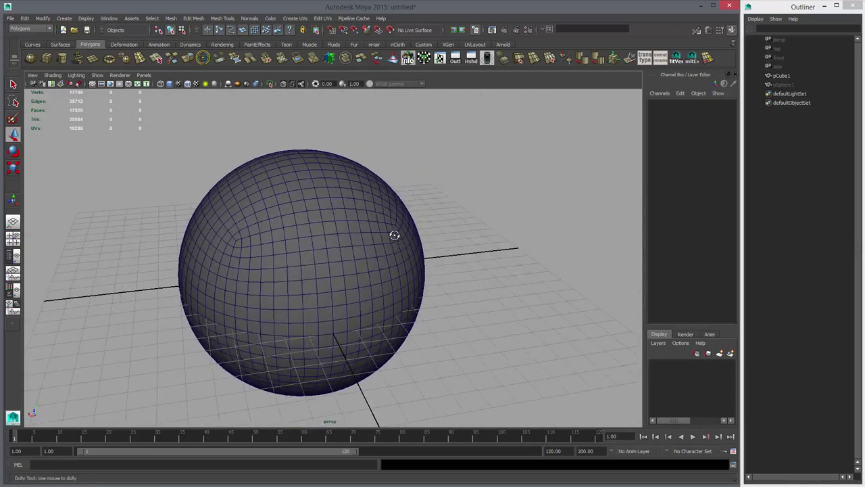
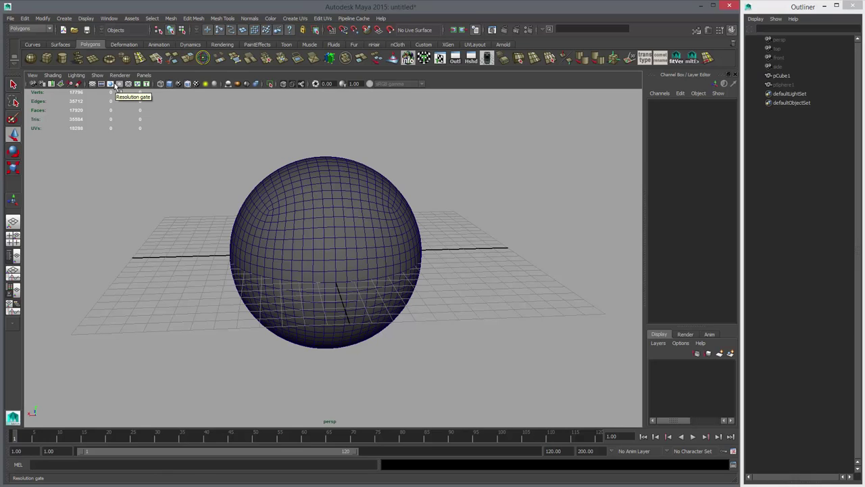
# Create a new camera and switch to the four-view layout.
pyautogui.click(64, 18)
pyautogui.moveTo(93, 109)
pyautogui.moveTo(91, 68)
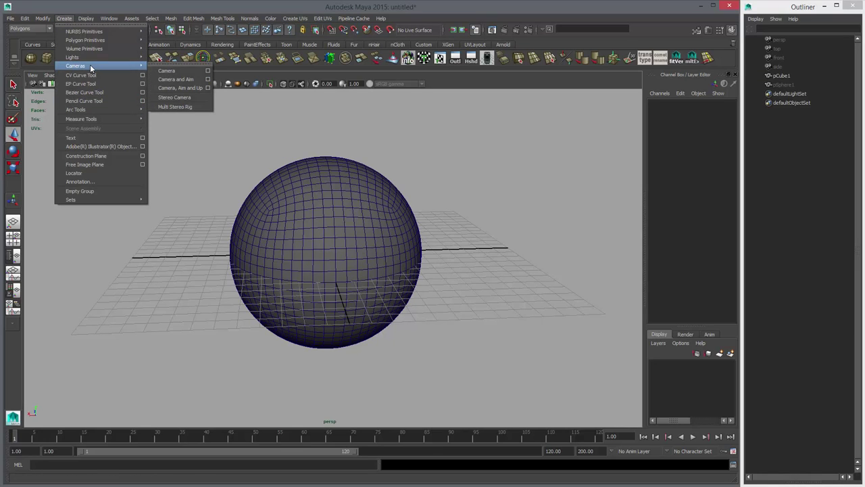
pyautogui.click(167, 71)
pyautogui.keyDown('alt'); pyautogui.moveTo(398, 228); pyautogui.dragTo(428, 221); pyautogui.keyUp('alt')
pyautogui.press('space')
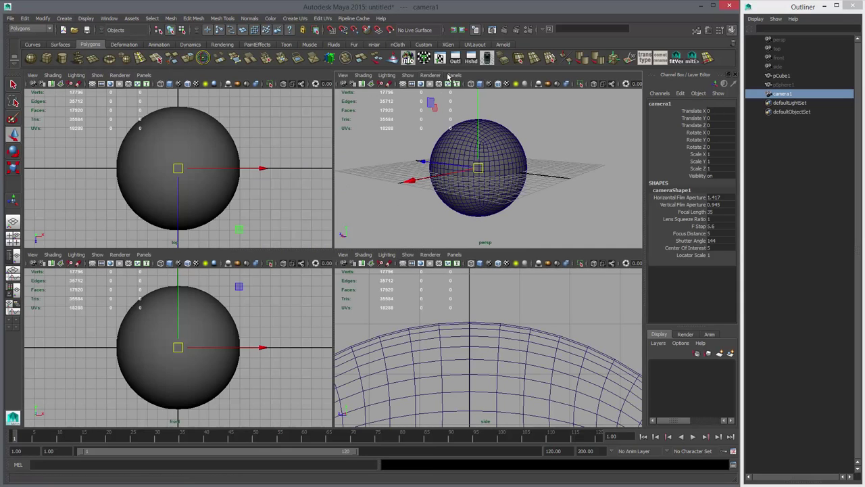
# Show camera1 in place of the persp view and the persp camera in place of the side view.
pyautogui.click(454, 75)
pyautogui.moveTo(469, 86)
pyautogui.click(536, 86)
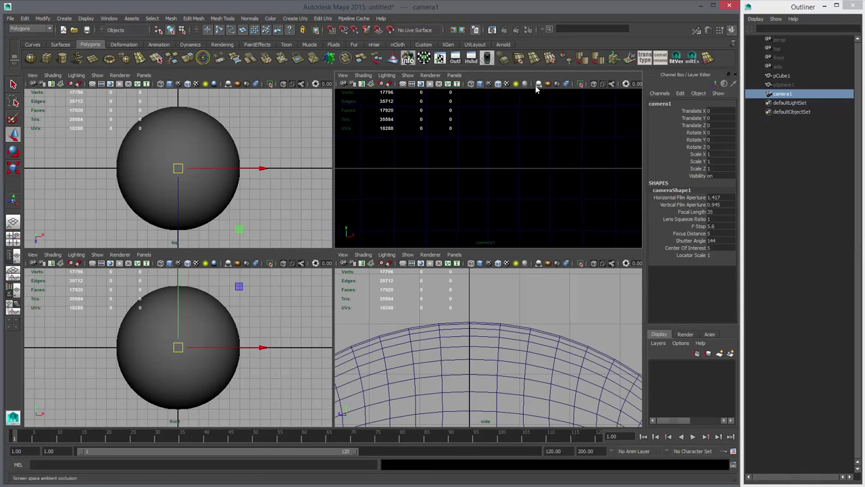
pyautogui.click(454, 255)
pyautogui.moveTo(469, 265)
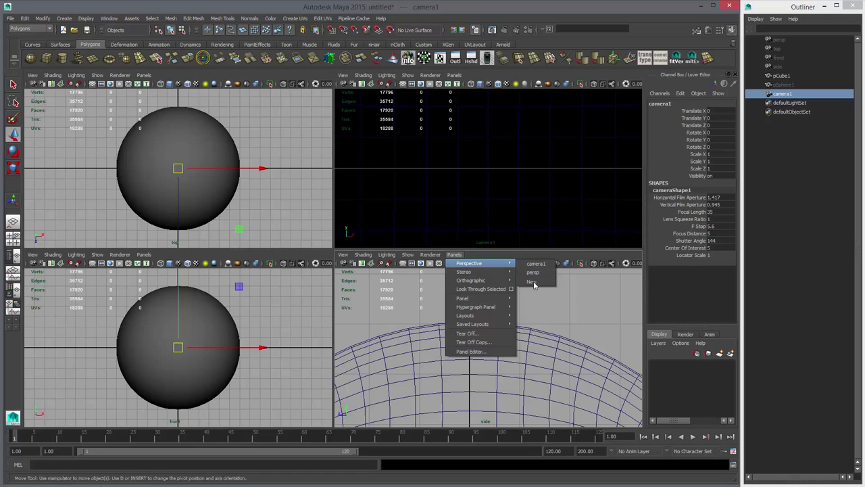
pyautogui.click(533, 275)
pyautogui.moveTo(533, 331)
pyautogui.keyDown('alt'); pyautogui.mouseDown()
pyautogui.moveTo(540, 343)
pyautogui.moveTo(525, 341)
pyautogui.moveTo(528, 354)
pyautogui.moveTo(575, 359)
pyautogui.mouseUp(); pyautogui.keyUp('alt')
# Maximize the camera1 view in shaded mode and position the camera so the whole ball is framed.
pyautogui.press('5')
pyautogui.press('space')
pyautogui.keyDown('alt'); pyautogui.moveTo(543, 205); pyautogui.dragTo(202, 237, button='right'); pyautogui.keyUp('alt')
pyautogui.keyDown('alt'); pyautogui.moveTo(396, 242); pyautogui.dragTo(394, 250); pyautogui.keyUp('alt')
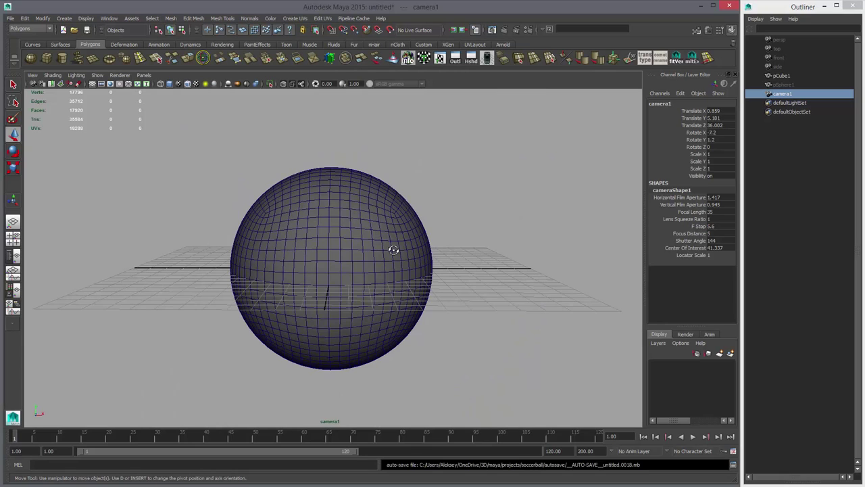
pyautogui.scroll(2, 394, 249)
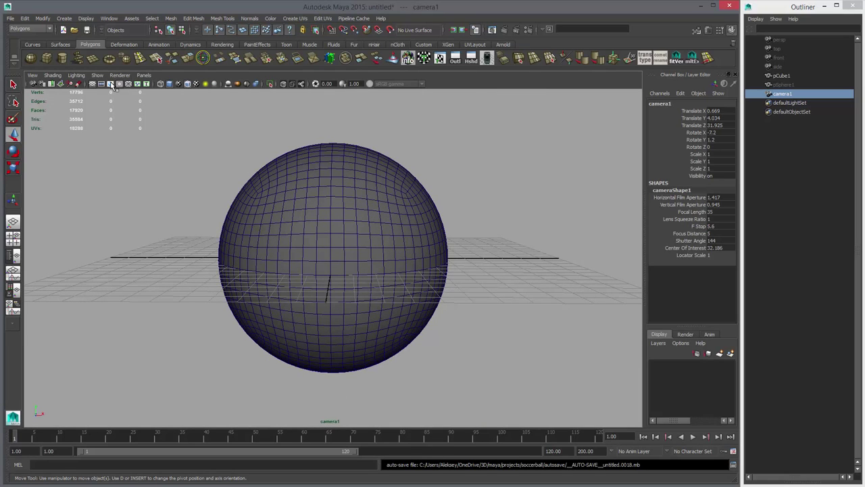
# Turn on the resolution gate and hide the grid in the camera1 view, adjusting the camera's angle on the ball.
pyautogui.click(115, 85)
pyautogui.keyDown('alt'); pyautogui.moveTo(428, 261); pyautogui.dragTo(422, 269); pyautogui.keyUp('alt')
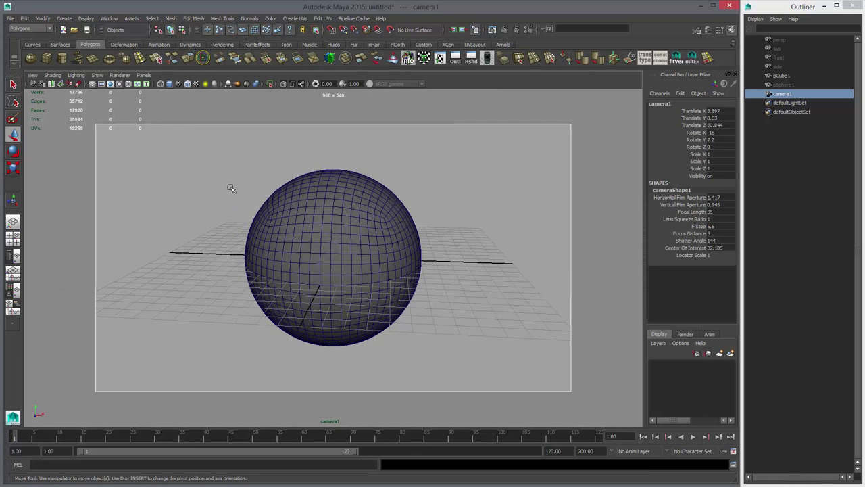
pyautogui.click(93, 84)
pyautogui.click(92, 84)
pyautogui.click(92, 85)
pyautogui.keyDown('alt'); pyautogui.moveTo(338, 237); pyautogui.dragTo(351, 238); pyautogui.keyUp('alt')
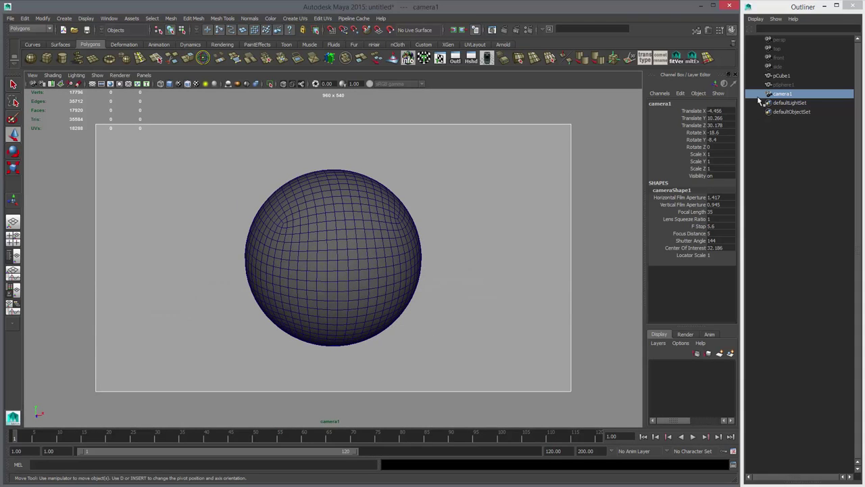
# Create an image plane for camera1 from the Environment section of its shape attributes.
pyautogui.hotkey('ctrl', 'a')
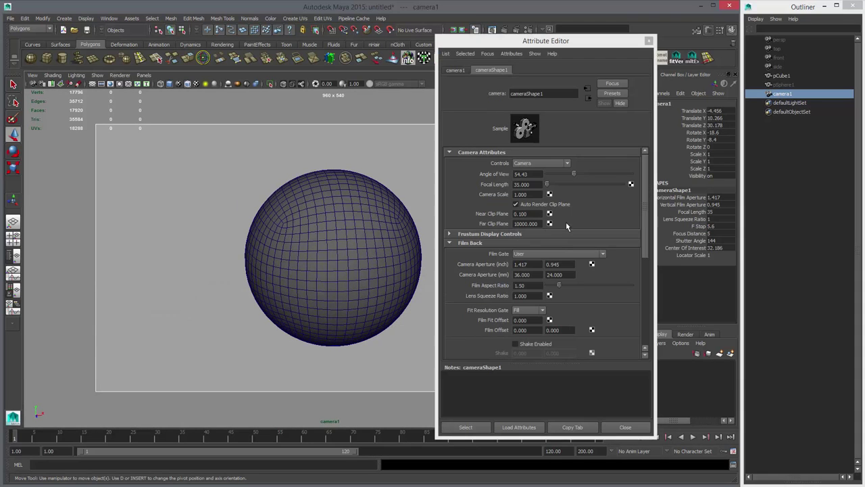
pyautogui.moveTo(572, 42); pyautogui.dragTo(528, 35)
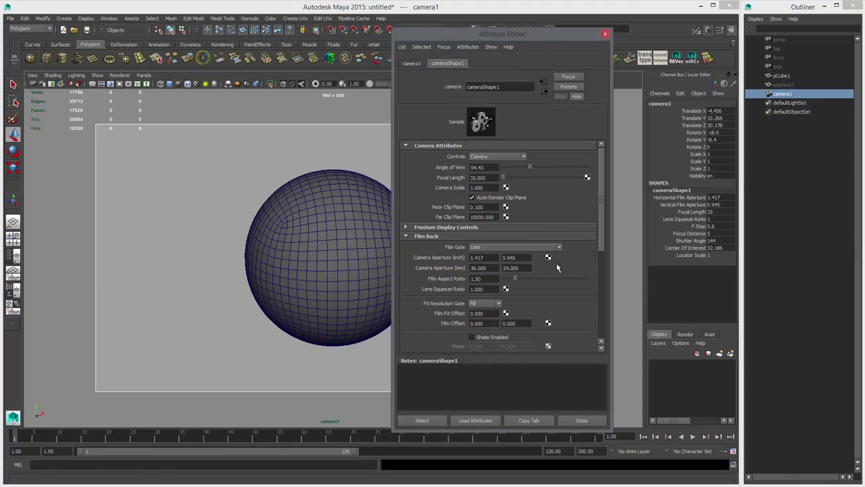
pyautogui.moveTo(603, 213); pyautogui.dragTo(592, 312)
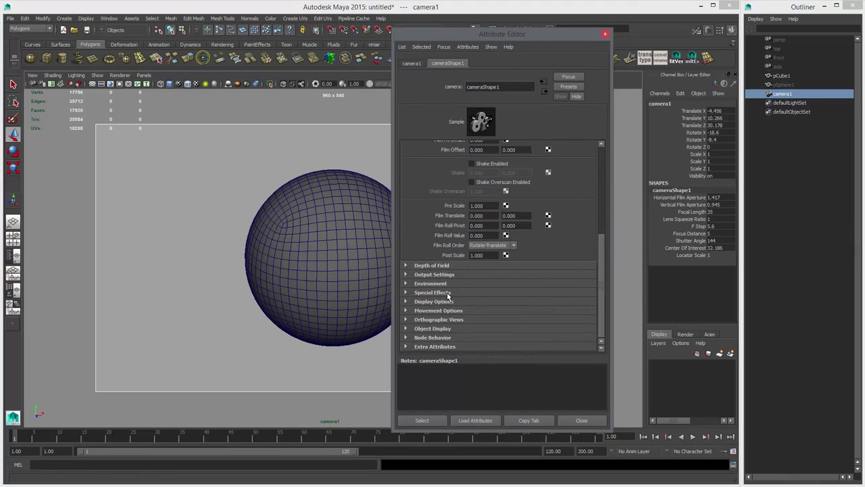
pyautogui.click(436, 285)
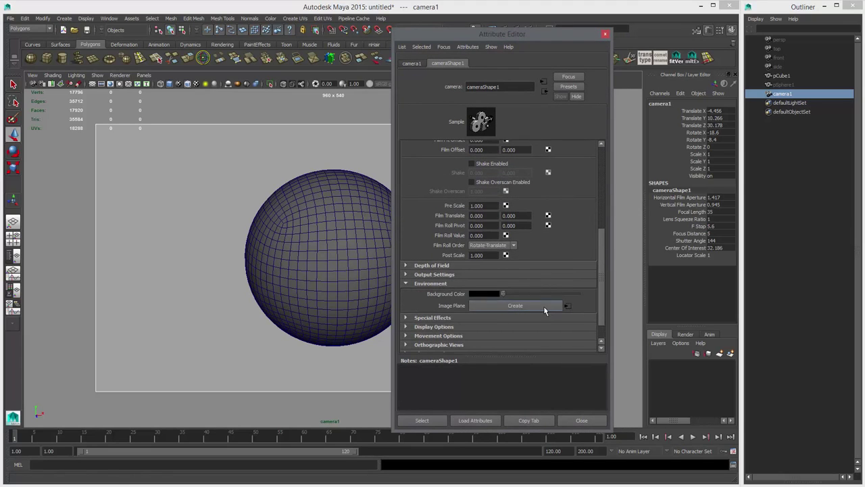
pyautogui.click(543, 306)
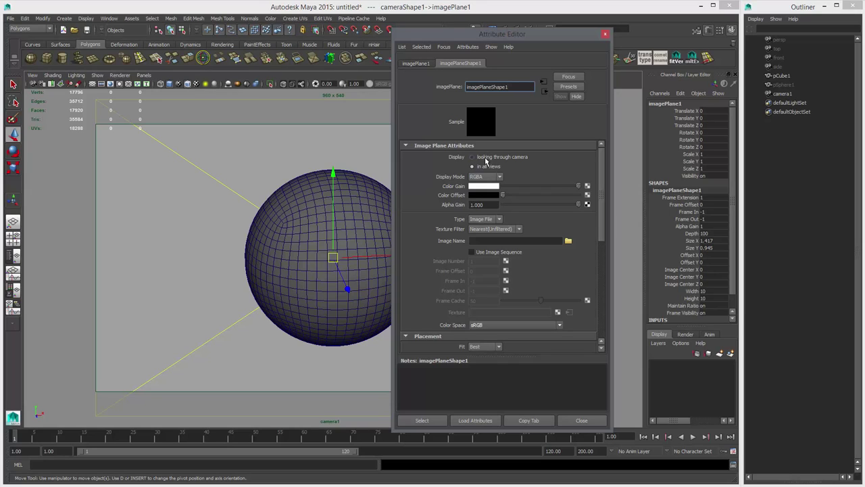
# Limit the image plane's display to looking through the camera and load 2014soccerball.png as its image.
pyautogui.click(485, 159)
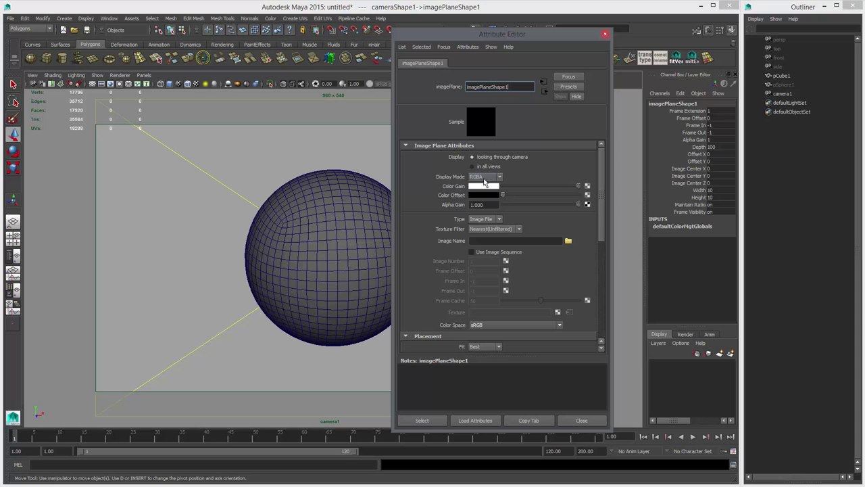
pyautogui.click(491, 179)
pyautogui.click(490, 179)
pyautogui.click(568, 240)
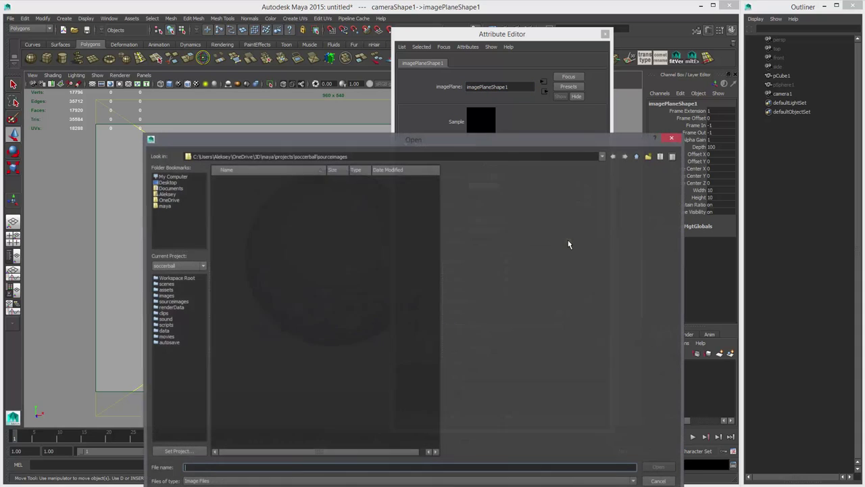
pyautogui.click(241, 195)
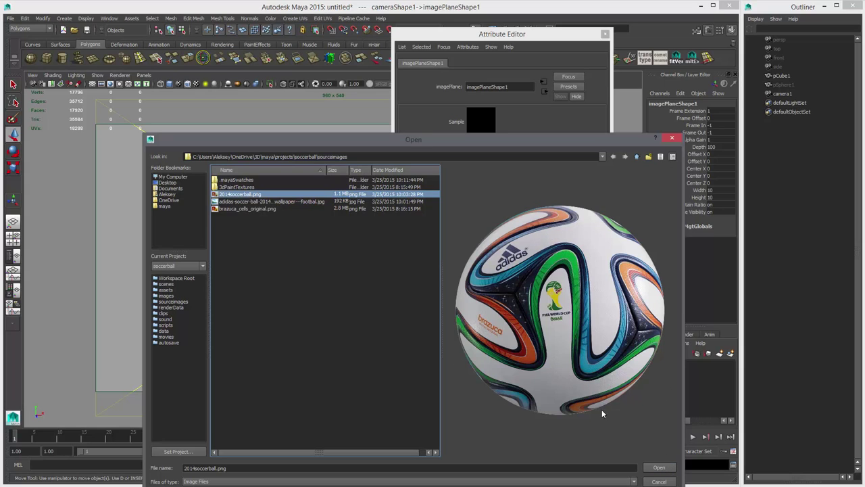
pyautogui.click(658, 467)
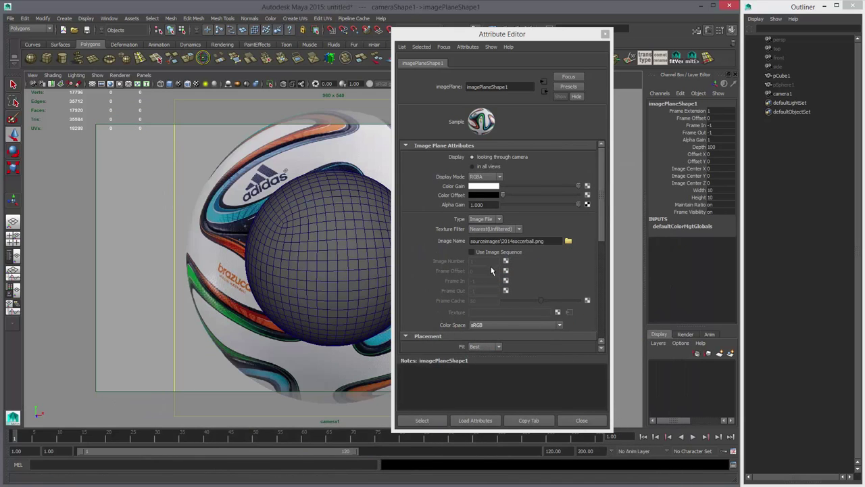
# Set the image plane's depth to 10 so the photo sits in front of the ball mesh.
pyautogui.moveTo(600, 219); pyautogui.dragTo(606, 286)
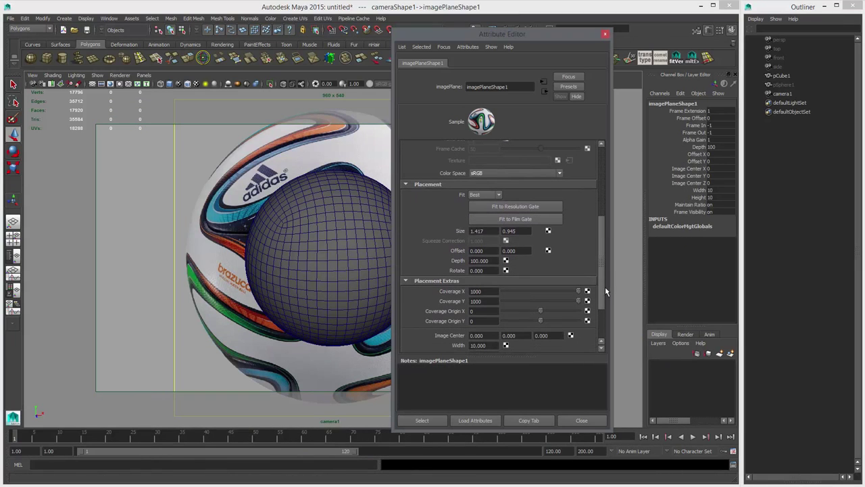
pyautogui.moveTo(495, 260); pyautogui.dragTo(427, 256)
pyautogui.write('10')
pyautogui.press('Return')
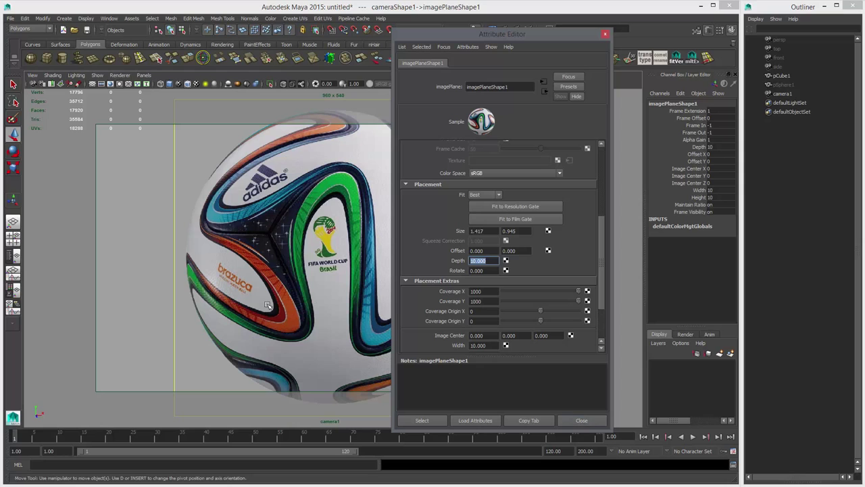
pyautogui.click(583, 421)
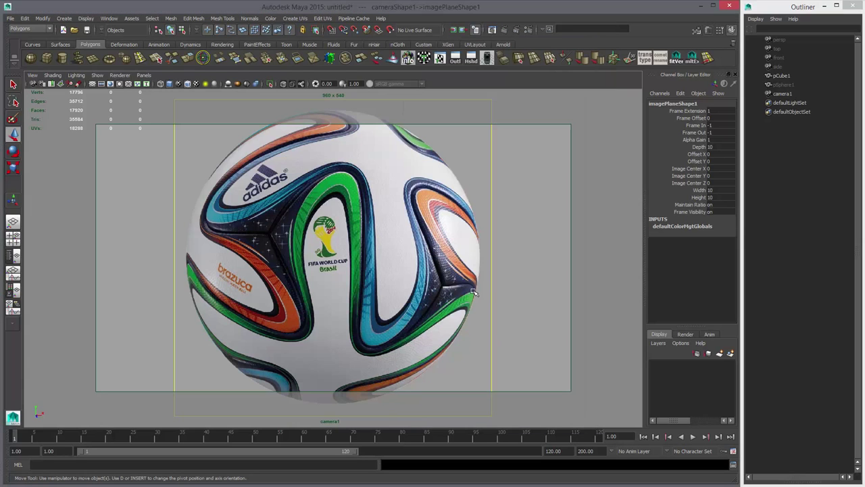
# Reduce the alpha gain of camera1's image plane to about 0.607 so the mesh shows through the photo.
pyautogui.click(783, 93)
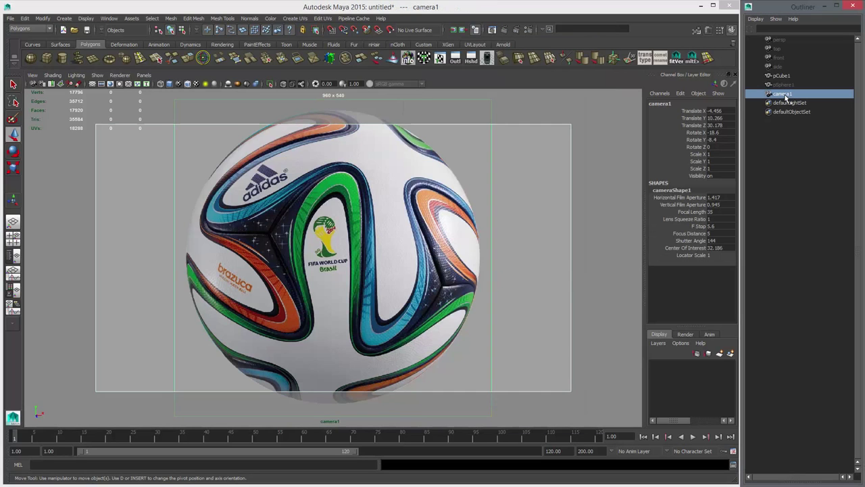
pyautogui.hotkey('ctrl', 'a')
pyautogui.click(539, 63)
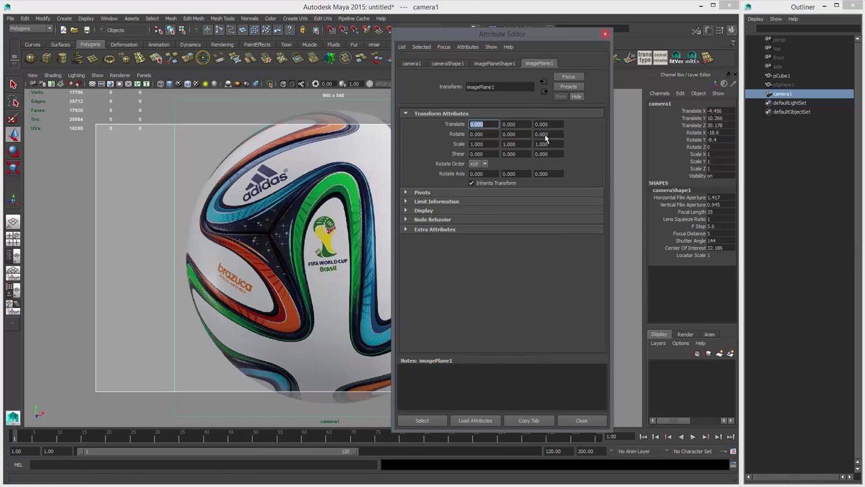
pyautogui.click(504, 64)
pyautogui.moveTo(602, 231); pyautogui.dragTo(604, 146)
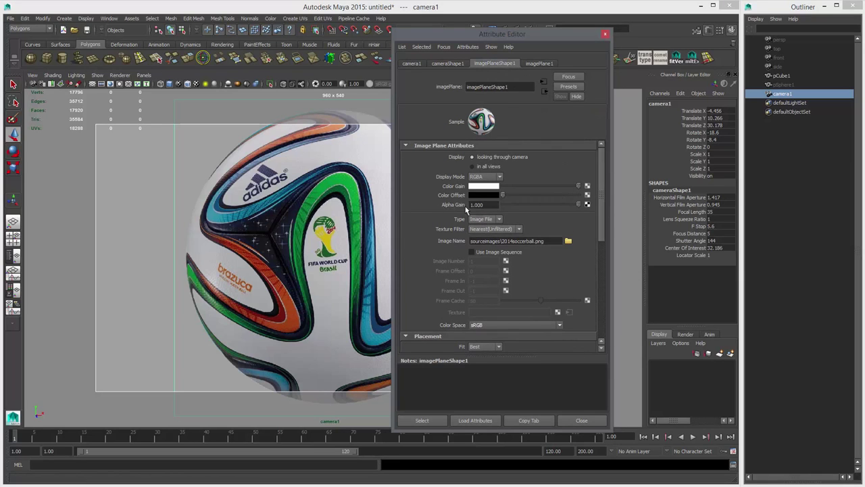
pyautogui.moveTo(536, 45); pyautogui.dragTo(616, 31)
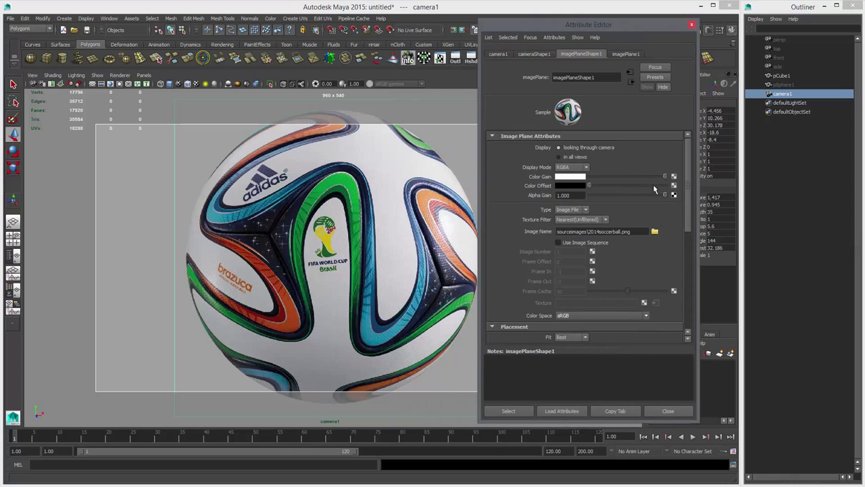
pyautogui.moveTo(664, 196); pyautogui.dragTo(636, 195)
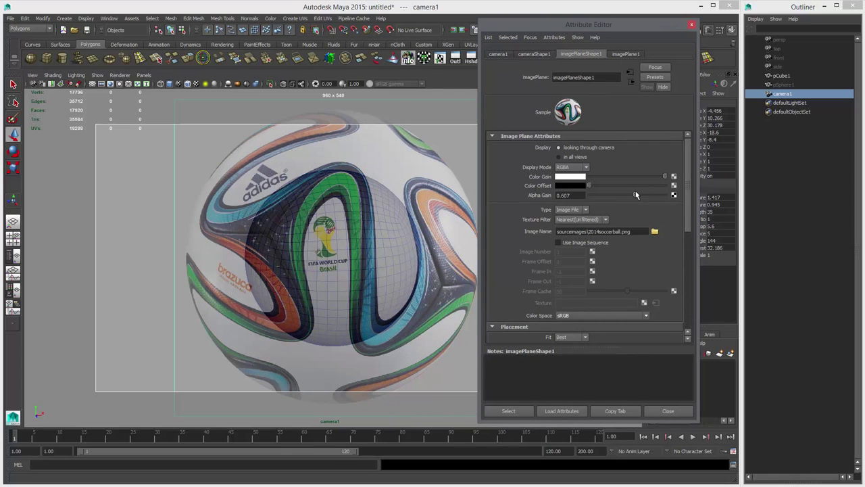
pyautogui.click(691, 26)
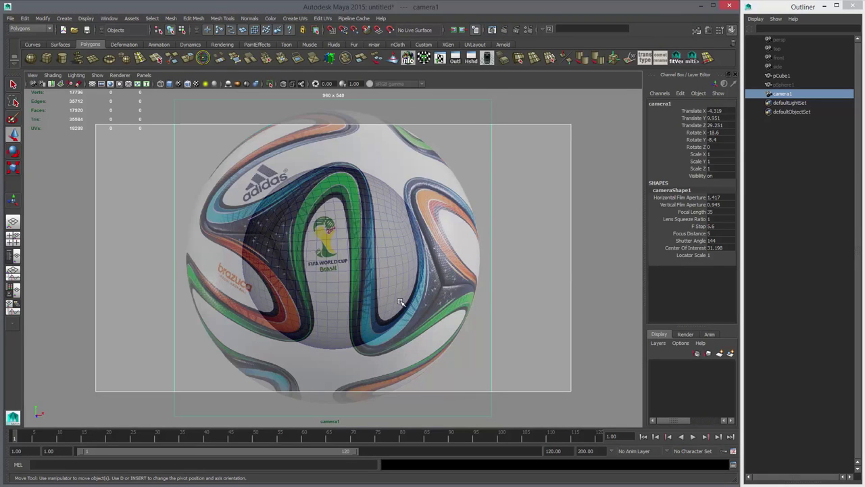
# Dolly camera1 closer until the ball mesh fills the outline of the ball in the reference photo.
pyautogui.click(346, 246)
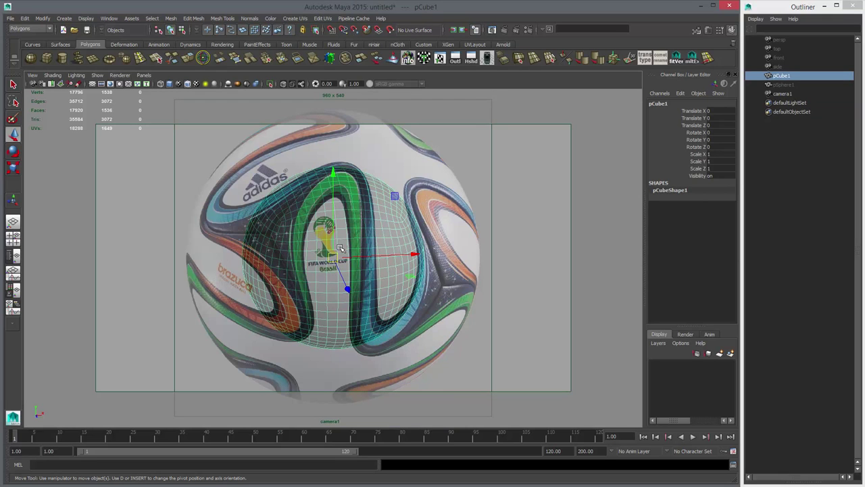
pyautogui.keyDown('alt'); pyautogui.moveTo(235, 287); pyautogui.dragTo(298, 298, button='right'); pyautogui.keyUp('alt')
pyautogui.moveTo(298, 300); pyautogui.dragTo(319, 307)
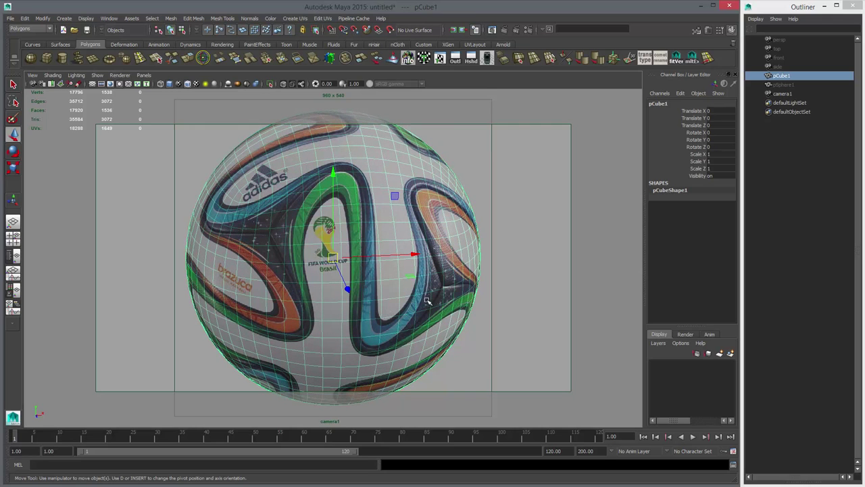
# Rotate the ball mesh to about 28.6, -4.9, -18.0 degrees so its cube corners line up with the photo's seam junctions.
pyautogui.press('e')
pyautogui.moveTo(405, 288); pyautogui.dragTo(372, 291)
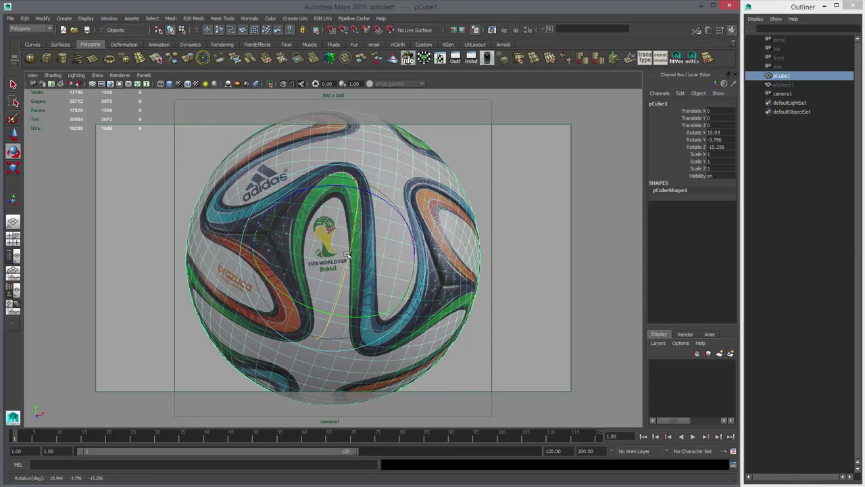
pyautogui.moveTo(365, 255)
pyautogui.mouseDown()
pyautogui.moveTo(362, 247)
pyautogui.moveTo(361, 269)
pyautogui.mouseUp()
pyautogui.moveTo(239, 264); pyautogui.dragTo(238, 259)
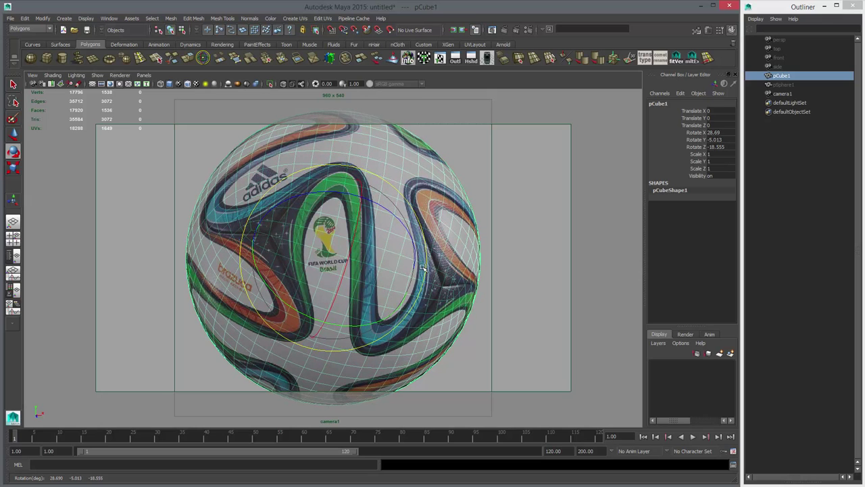
pyautogui.moveTo(418, 292); pyautogui.dragTo(420, 291)
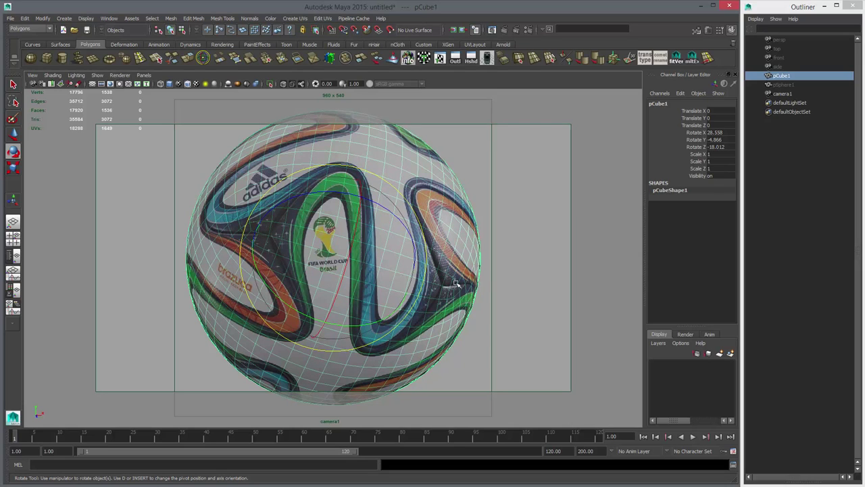
# Set camera1's focal length to 70 and dolly the camera back until the ball mesh matches the photo's outline.
pyautogui.click(784, 93)
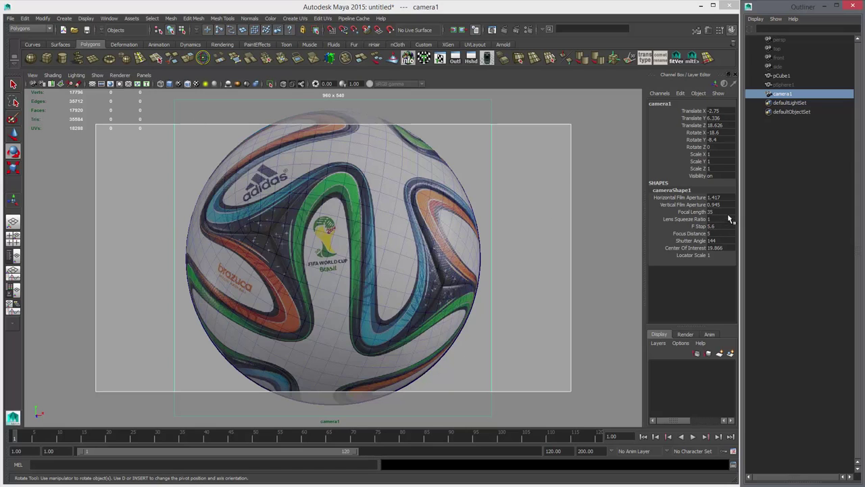
pyautogui.doubleClick(718, 212)
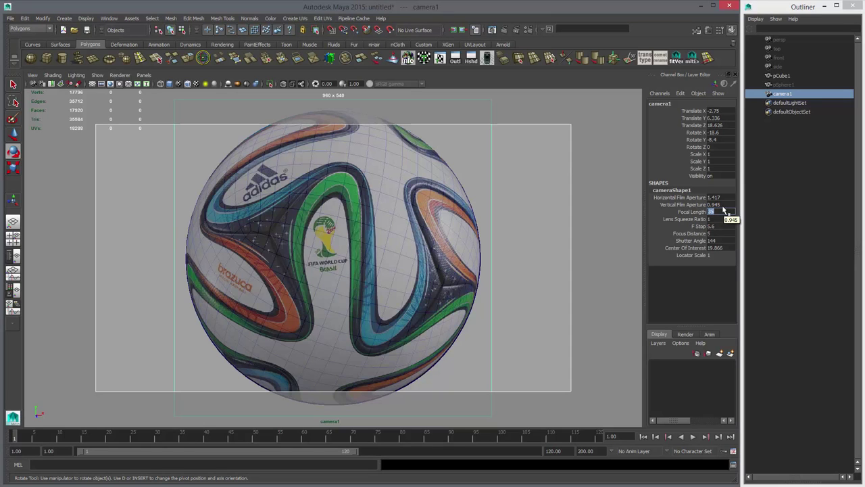
pyautogui.write('70')
pyautogui.press('Return')
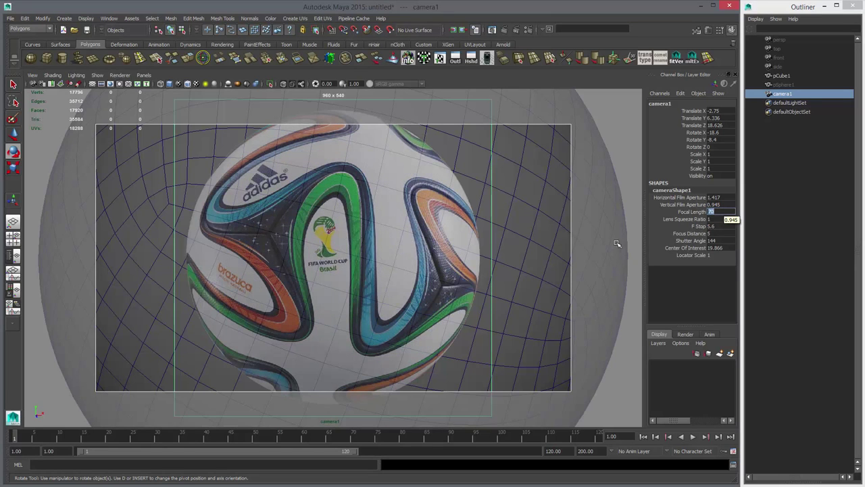
pyautogui.middleClick(438, 254)
pyautogui.press('a')
pyautogui.keyDown('alt'); pyautogui.moveTo(287, 250); pyautogui.dragTo(400, 266, button='right'); pyautogui.keyUp('alt')
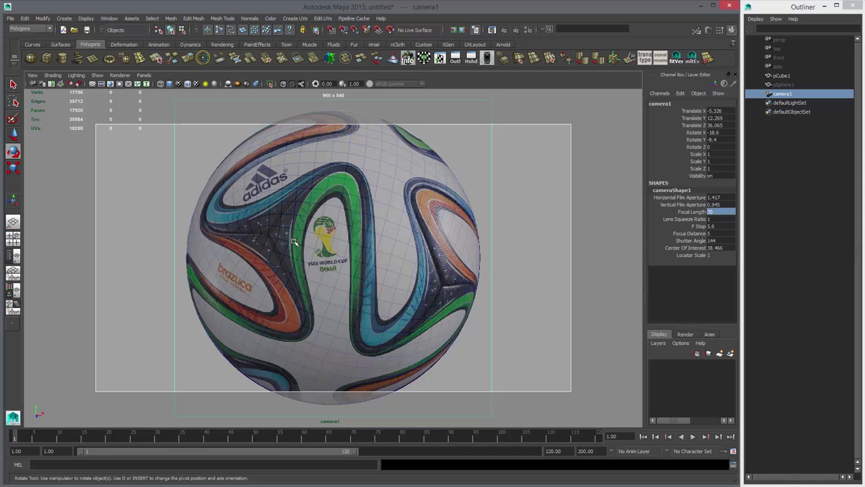
# Set camera1's focal length to 95 and dolly the camera back to refit the ball mesh to the photo.
pyautogui.click(209, 214)
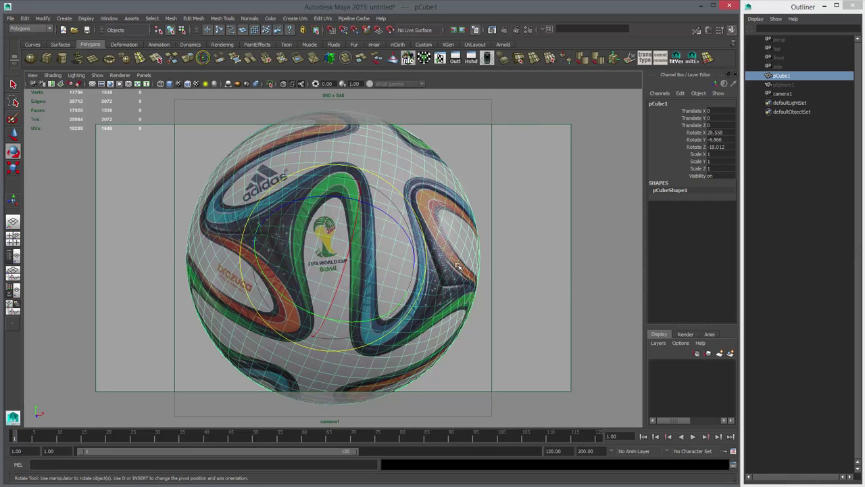
pyautogui.press('w')
pyautogui.click(783, 93)
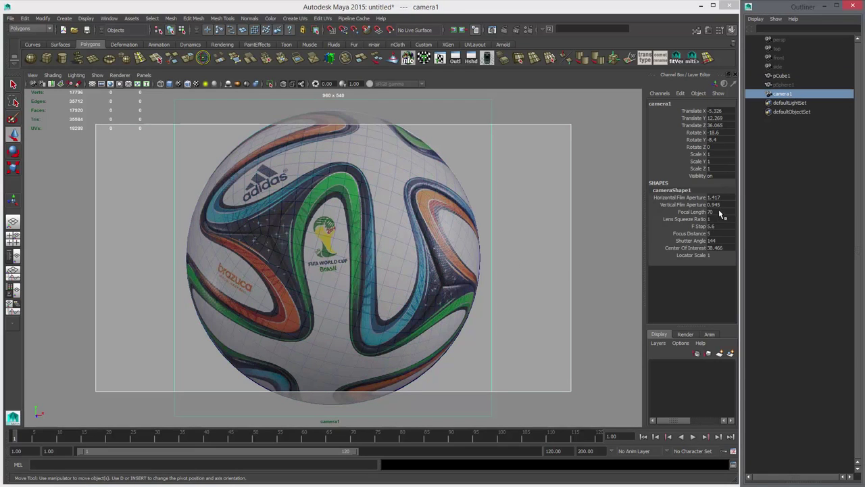
pyautogui.doubleClick(721, 212)
pyautogui.press('Return')
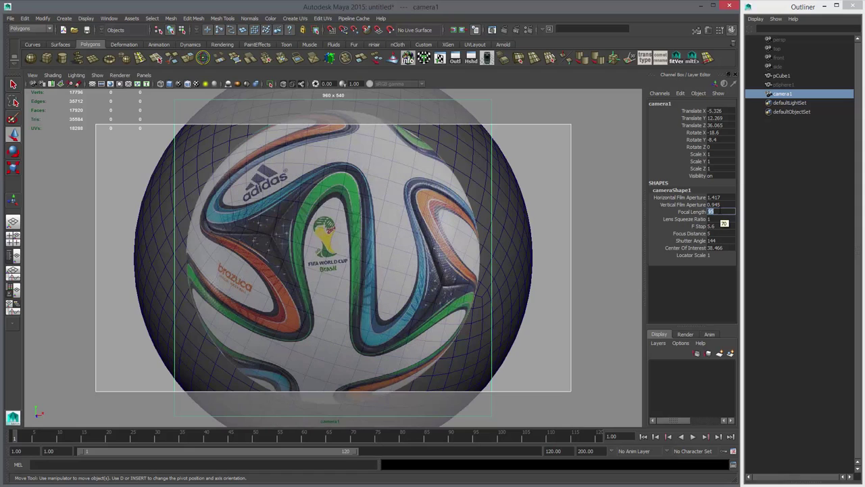
pyautogui.keyDown('alt'); pyautogui.moveTo(455, 245); pyautogui.dragTo(378, 280, button='right'); pyautogui.keyUp('alt')
pyautogui.keyDown('alt'); pyautogui.moveTo(408, 241); pyautogui.dragTo(496, 268, button='right'); pyautogui.keyUp('alt')
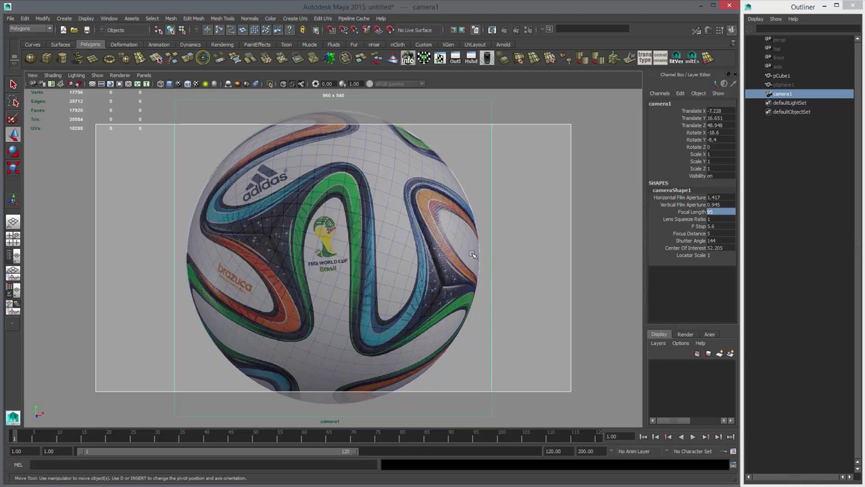
# Fine-tune the ball mesh's rotation to about 28.1, -3.3, -18.7 degrees to match the seam junctions in the photo.
pyautogui.press('e')
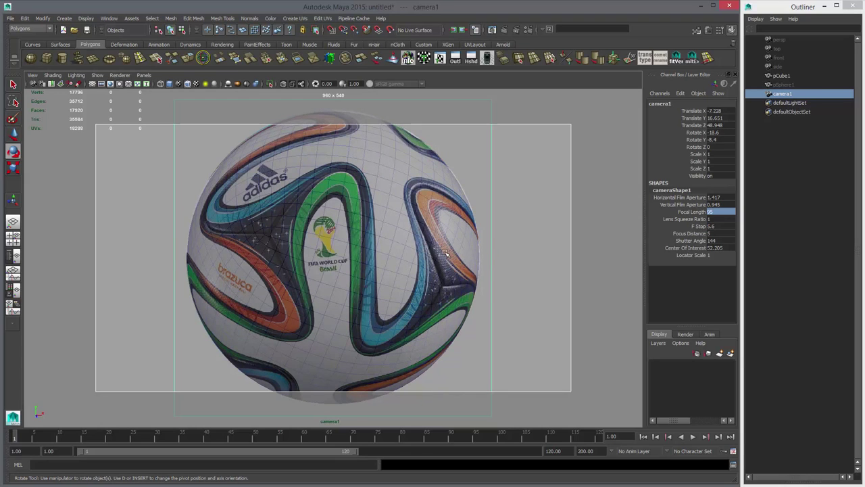
pyautogui.click(448, 257)
pyautogui.moveTo(325, 258); pyautogui.dragTo(325, 257)
pyautogui.moveTo(325, 257); pyautogui.dragTo(326, 257)
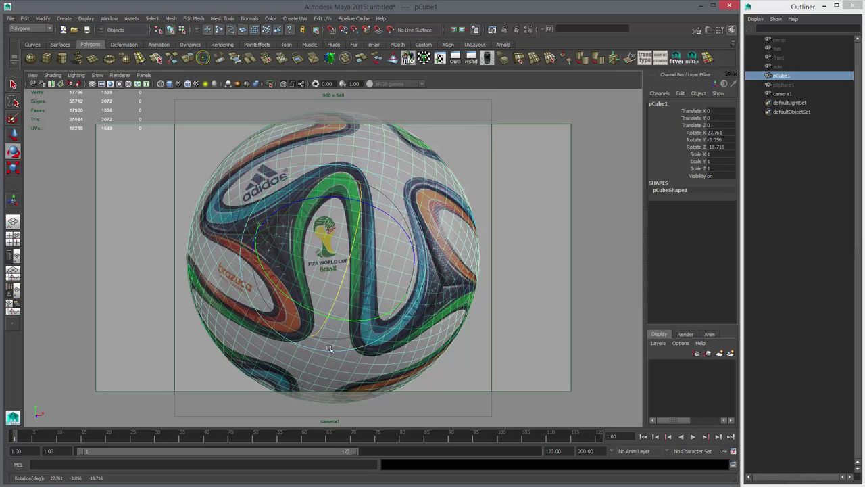
pyautogui.moveTo(355, 350); pyautogui.dragTo(355, 351)
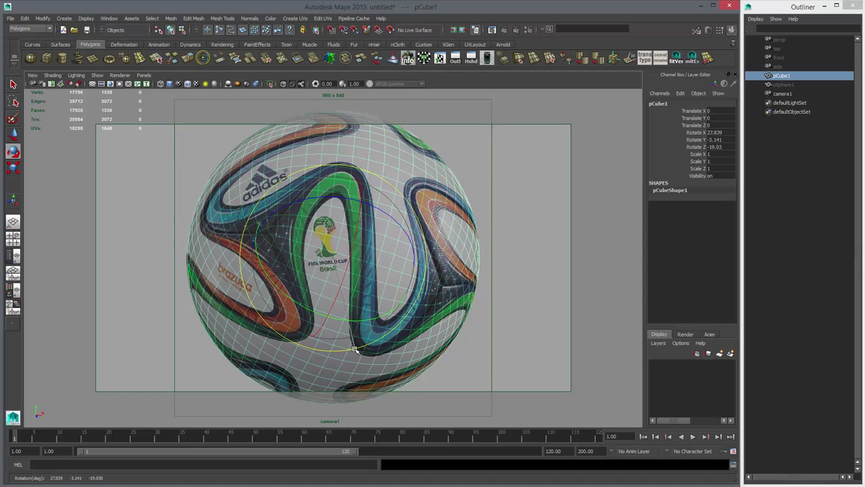
pyautogui.moveTo(353, 244); pyautogui.dragTo(323, 244)
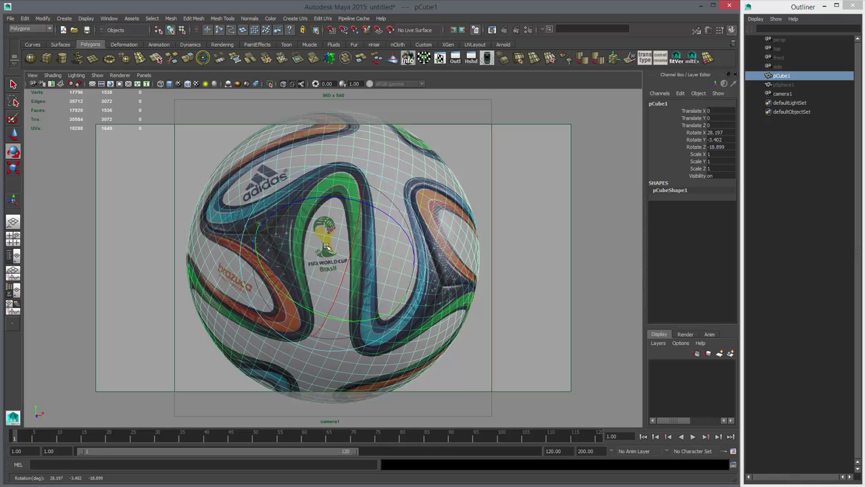
pyautogui.moveTo(394, 329); pyautogui.dragTo(393, 330)
pyautogui.press('w')
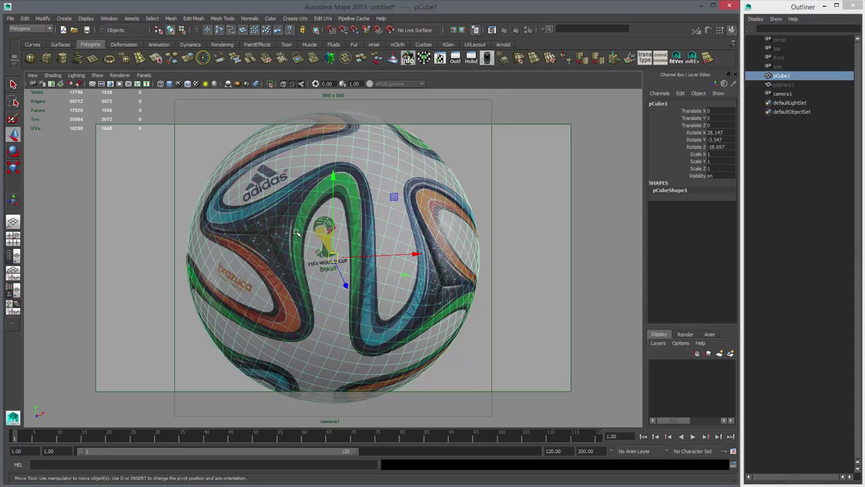
# Check the mesh's corner vertex, a face's center vertex and an edge loop against the photo's seams, and clear the selection.
pyautogui.press('F9')
pyautogui.click(269, 235)
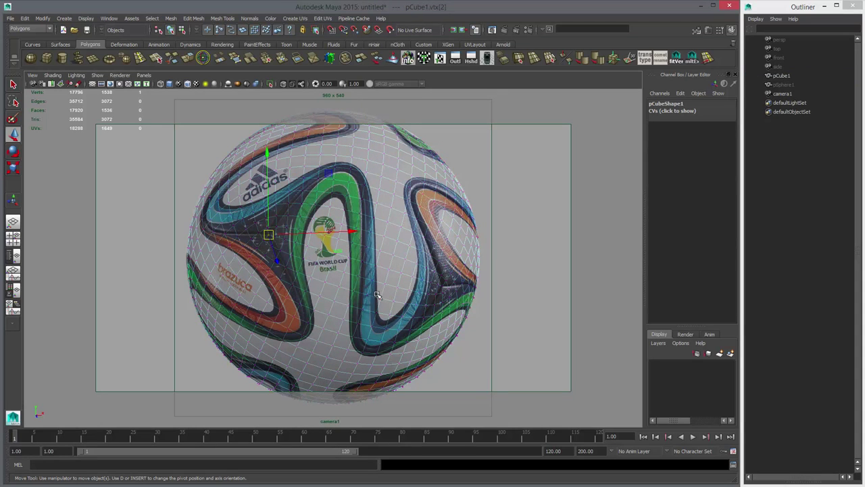
pyautogui.moveTo(363, 265); pyautogui.dragTo(367, 253, button='right')
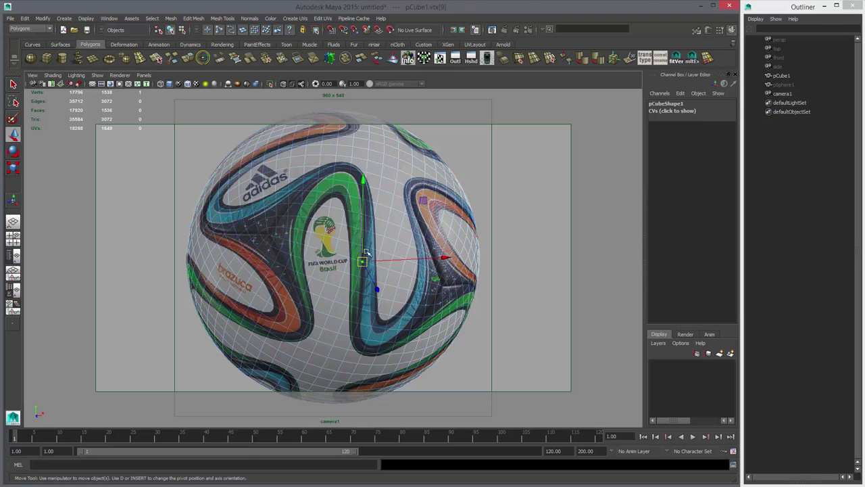
pyautogui.moveTo(381, 186); pyautogui.dragTo(380, 180, button='right')
pyautogui.doubleClick(379, 183)
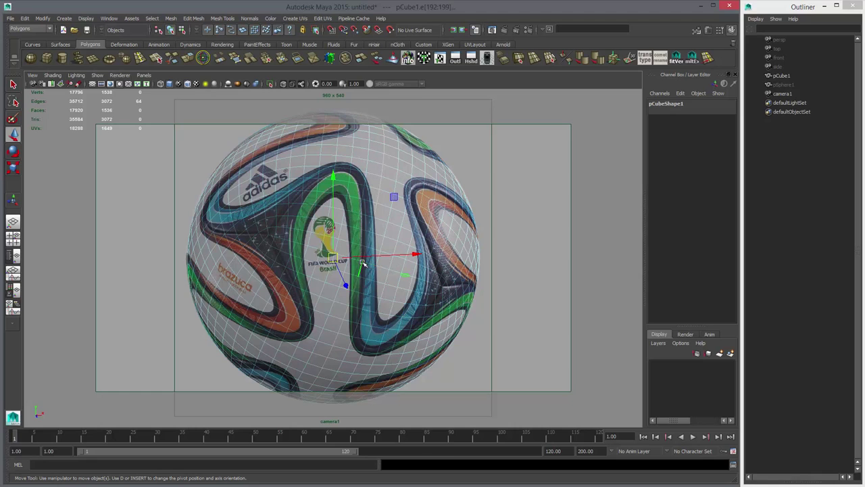
pyautogui.moveTo(382, 271); pyautogui.dragTo(415, 262, button='right')
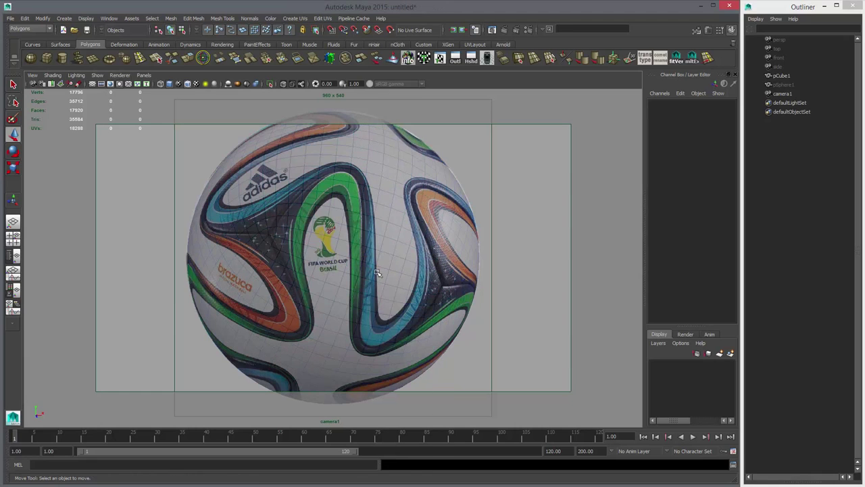
# Move the ball mesh up to about 0.038 in Y to refine its fit against the photo's outline.
pyautogui.click(378, 272)
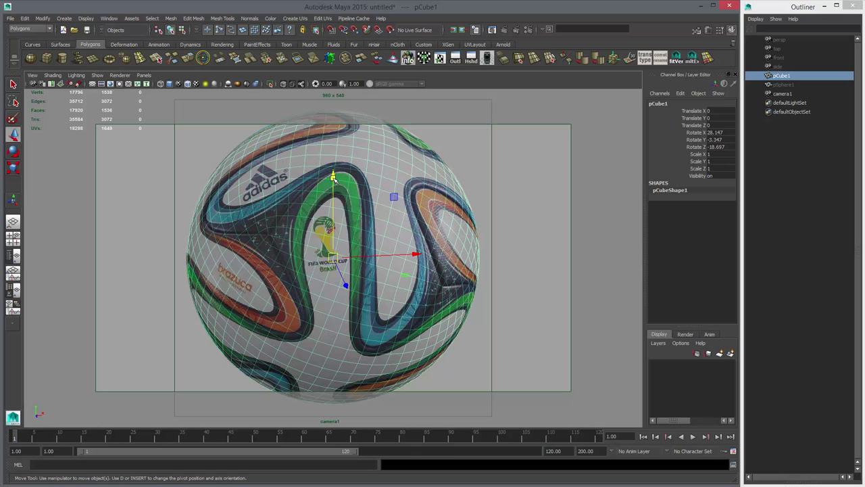
pyautogui.moveTo(334, 177); pyautogui.dragTo(334, 176)
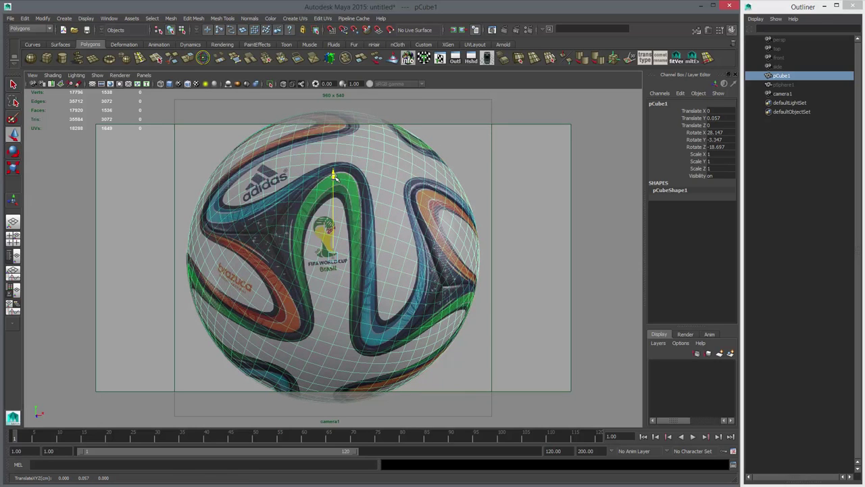
pyautogui.moveTo(334, 175); pyautogui.dragTo(333, 177)
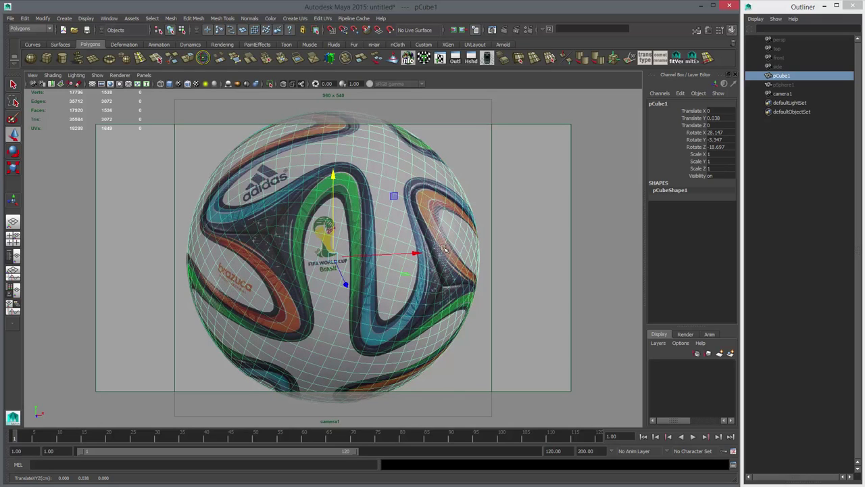
pyautogui.keyDown('alt'); pyautogui.moveTo(342, 247); pyautogui.dragTo(353, 245, button='right'); pyautogui.keyUp('alt')
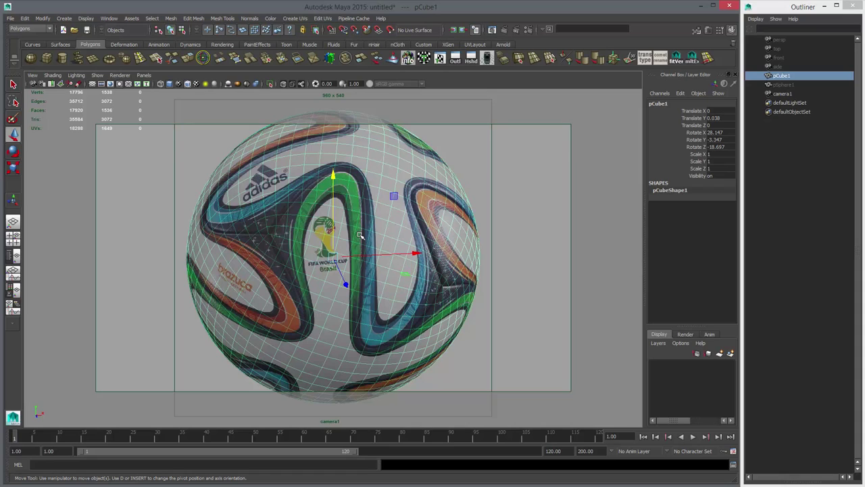
# Inspect the mesh's edges against the photo's seams in close-up and check whether the rotation needs further adjustment.
pyautogui.press('\\')
pyautogui.moveTo(394, 209); pyautogui.dragTo(417, 215, button='middle')
pyautogui.moveTo(417, 216); pyautogui.dragTo(649, 261, button='right')
pyautogui.moveTo(409, 208)
pyautogui.mouseDown(button='middle')
pyautogui.moveTo(382, 232)
pyautogui.moveTo(343, 213)
pyautogui.moveTo(405, 209)
pyautogui.mouseUp(button='middle')
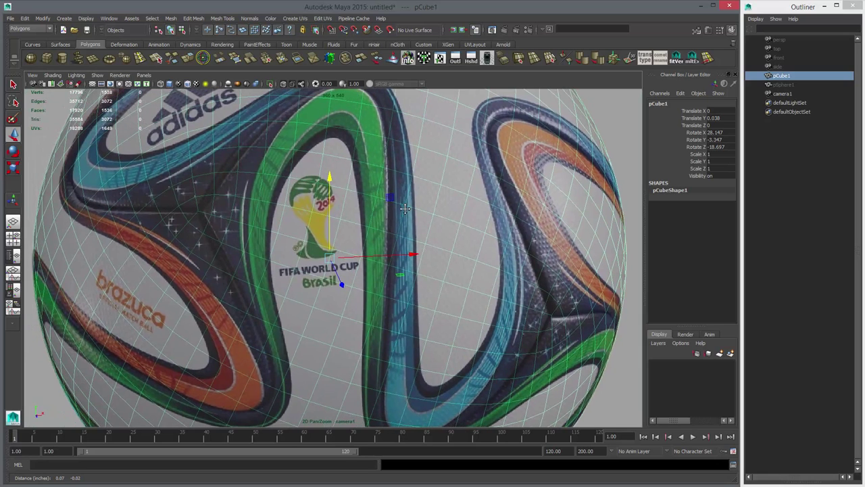
pyautogui.press('e')
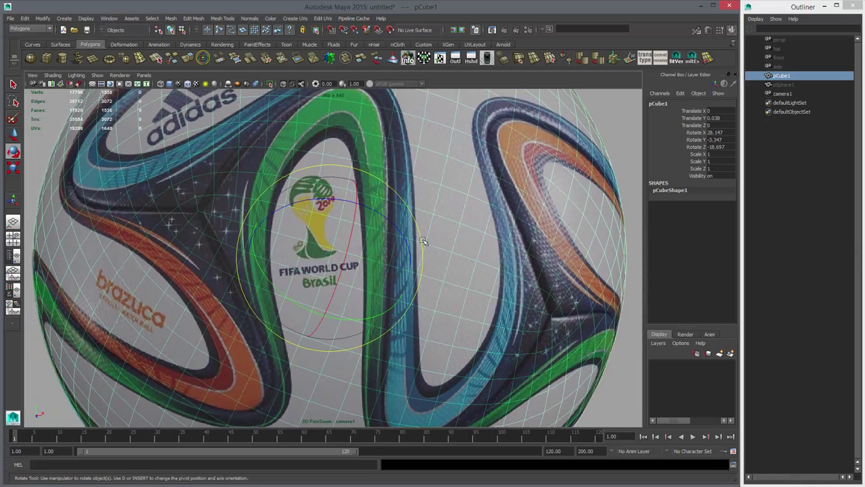
pyautogui.press('+')
pyautogui.press('+')
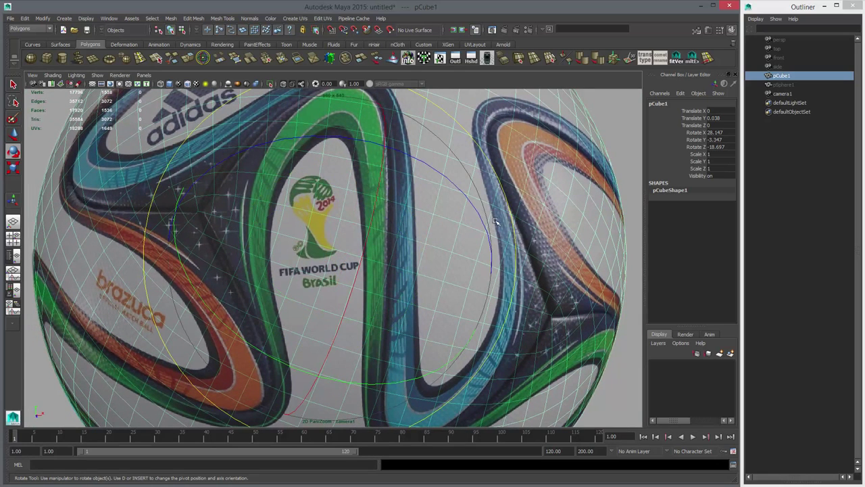
pyautogui.press('-')
pyautogui.moveTo(493, 168); pyautogui.dragTo(493, 168)
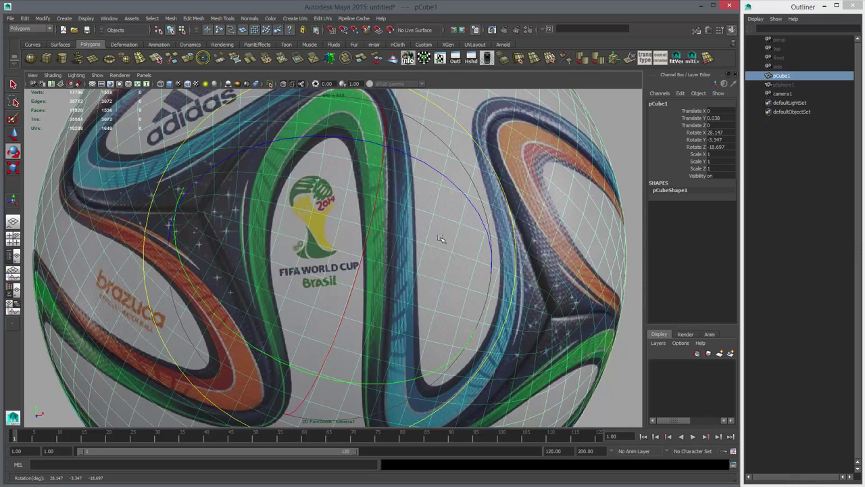
pyautogui.press('\\')
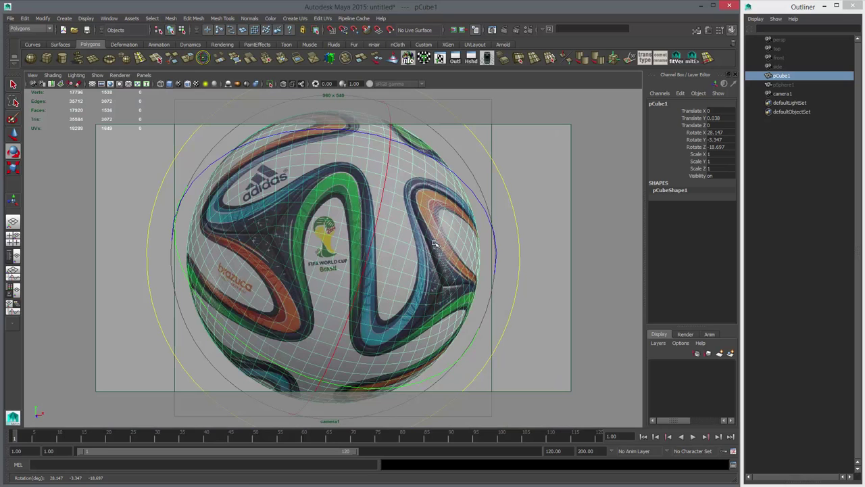
pyautogui.press('w')
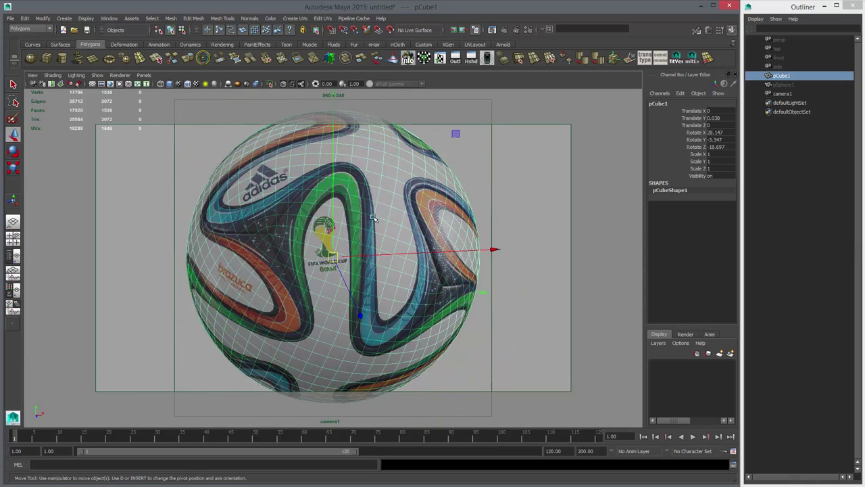
# Assign a new Surface Shader material to the ball mesh in the perspective view.
pyautogui.press('space')
pyautogui.press('space')
pyautogui.keyDown('alt'); pyautogui.moveTo(443, 264); pyautogui.dragTo(511, 257); pyautogui.keyUp('alt')
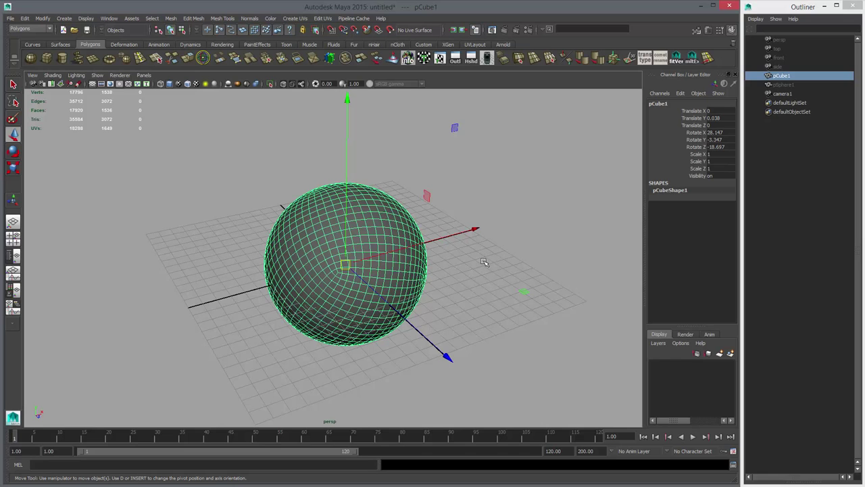
pyautogui.keyDown('alt'); pyautogui.moveTo(484, 292); pyautogui.dragTo(363, 217); pyautogui.keyUp('alt')
pyautogui.rightClick(363, 217)
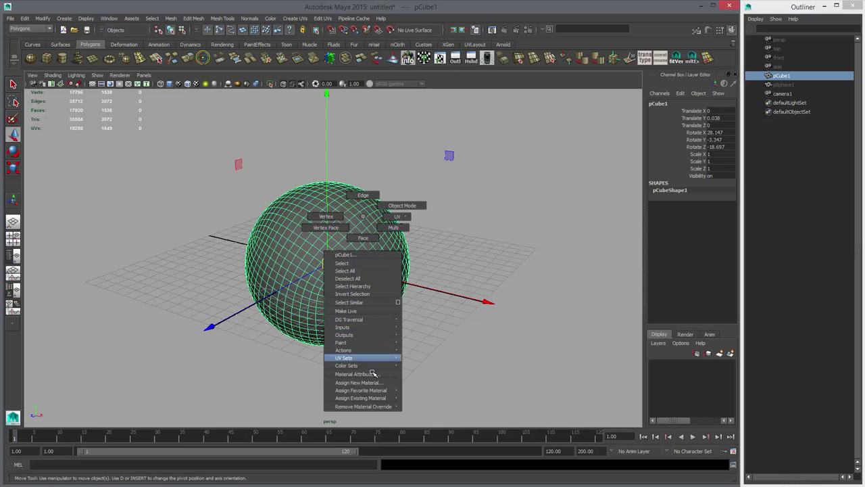
pyautogui.click(359, 382)
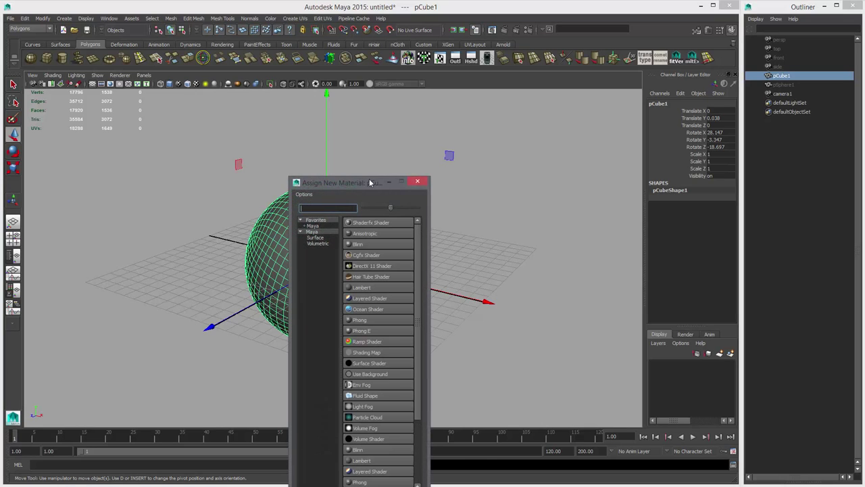
pyautogui.moveTo(363, 183); pyautogui.dragTo(501, 101)
pyautogui.click(507, 283)
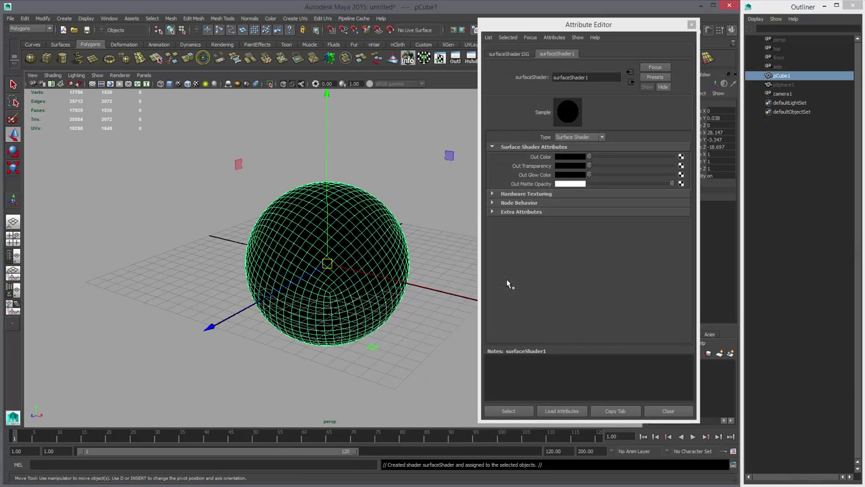
# Map the surface shader's Out Color with a File texture created as a projection.
pyautogui.click(680, 157)
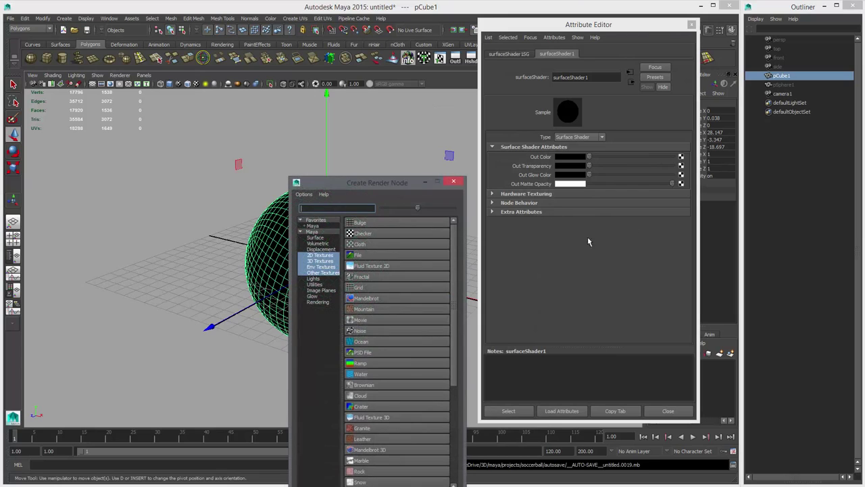
pyautogui.moveTo(386, 179); pyautogui.dragTo(480, 113)
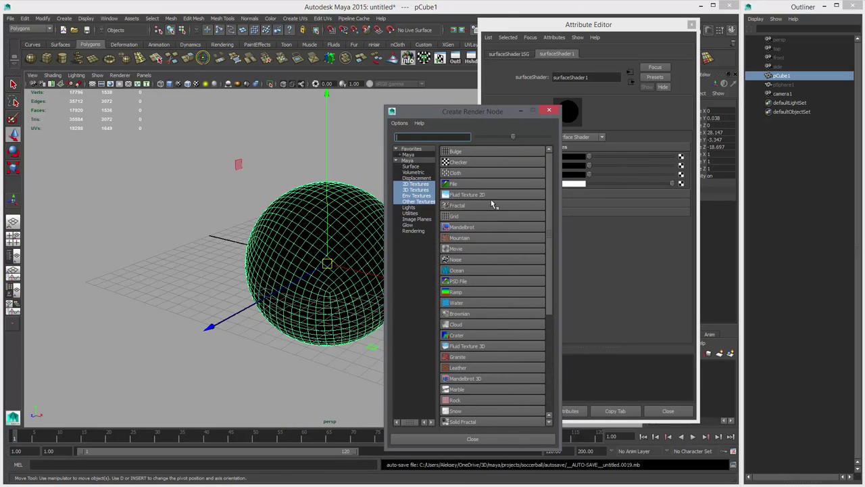
pyautogui.rightClick(455, 185)
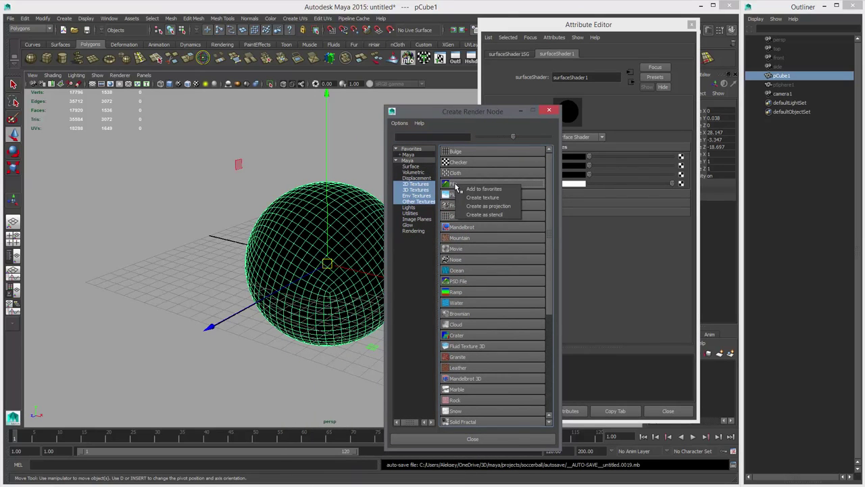
pyautogui.click(494, 206)
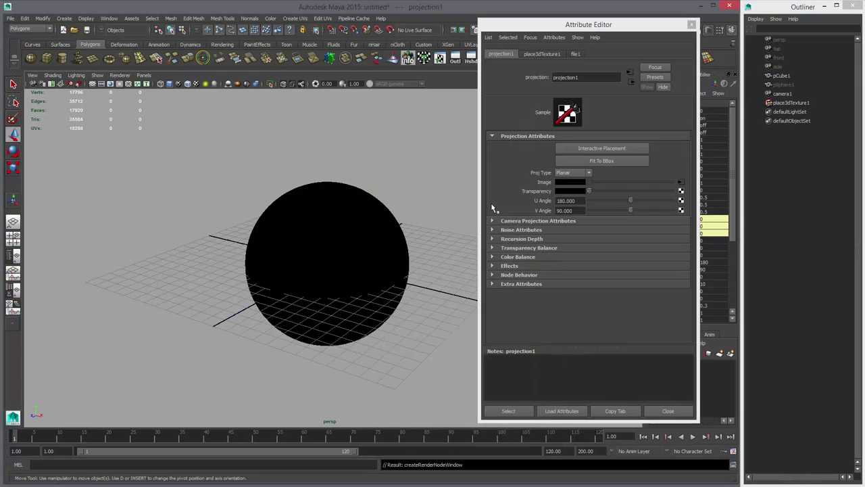
pyautogui.moveTo(586, 29); pyautogui.dragTo(523, 26)
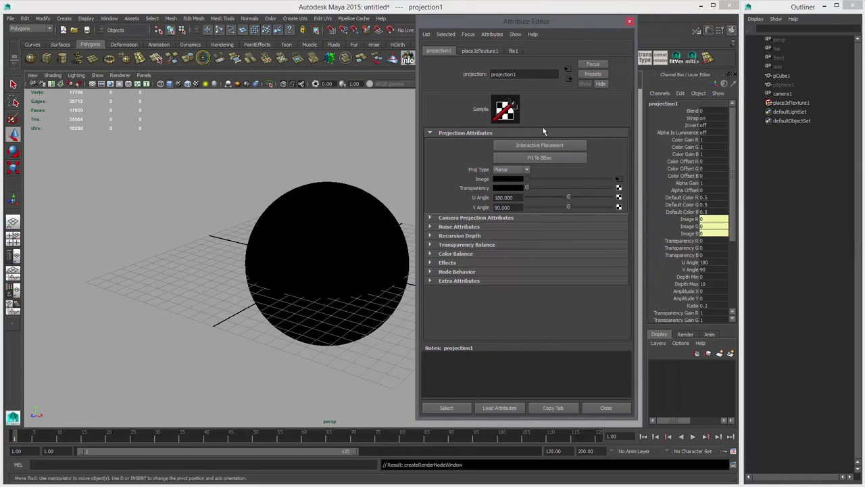
# Set the projection type to Perspective and link the projection to cameraShape1.
pyautogui.click(504, 170)
pyautogui.click(508, 224)
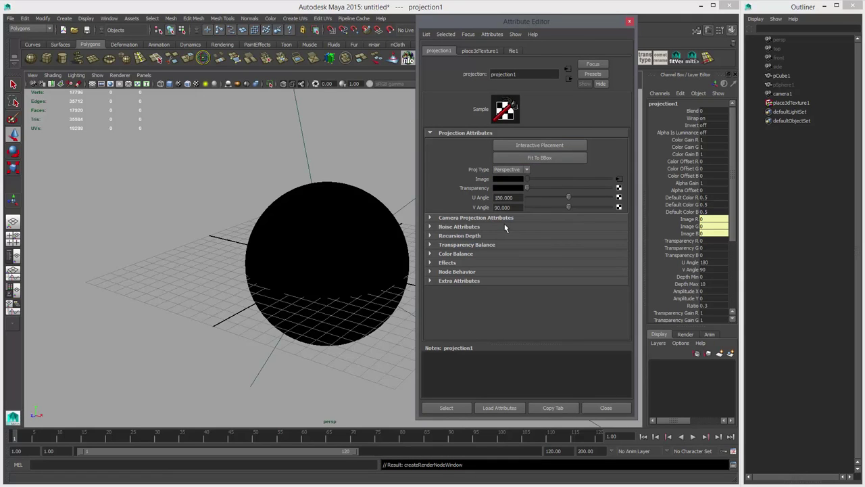
pyautogui.click(492, 218)
pyautogui.click(513, 229)
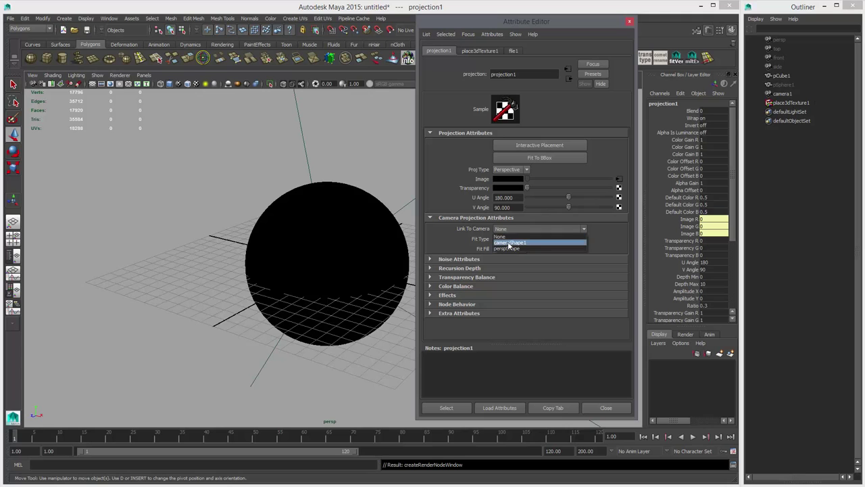
pyautogui.click(509, 244)
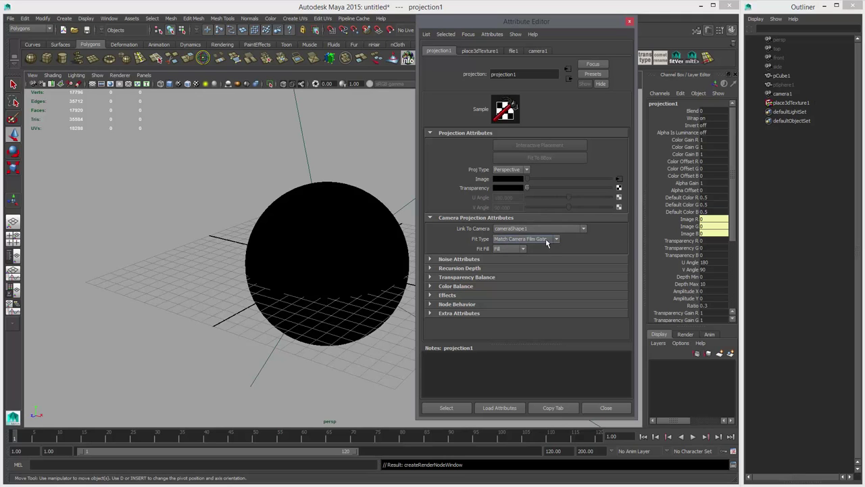
# Load sourceimages\2014soccerball.png as the projection's file texture image and return to the projection's attributes.
pyautogui.click(618, 178)
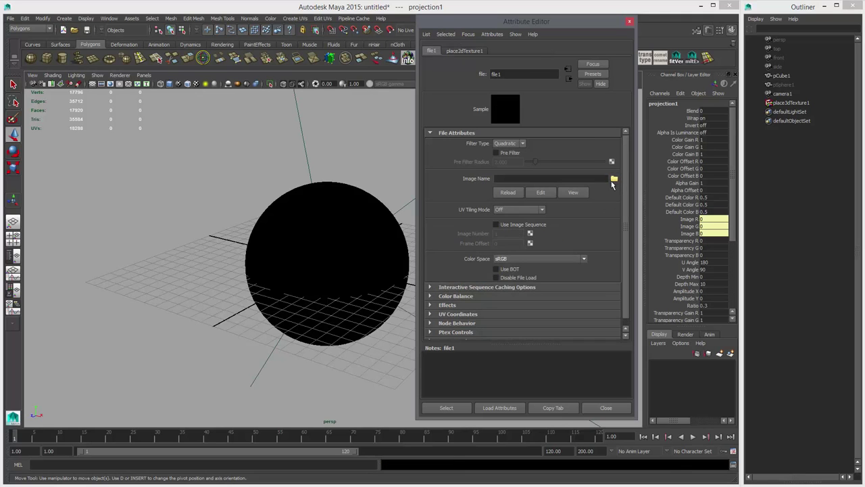
pyautogui.click(614, 179)
pyautogui.doubleClick(242, 195)
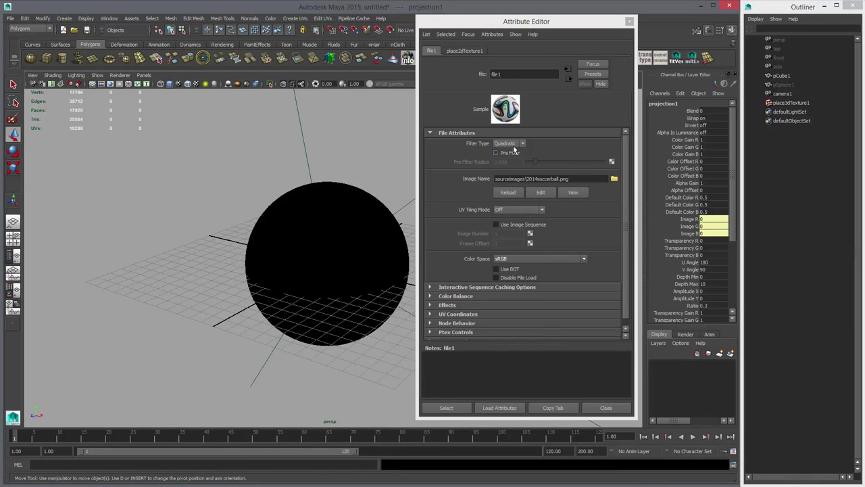
pyautogui.click(569, 79)
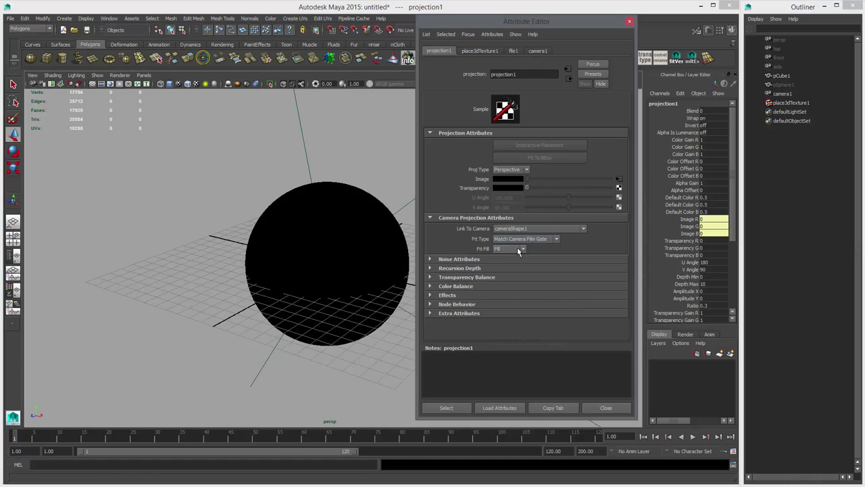
pyautogui.moveTo(497, 20); pyautogui.dragTo(638, 33)
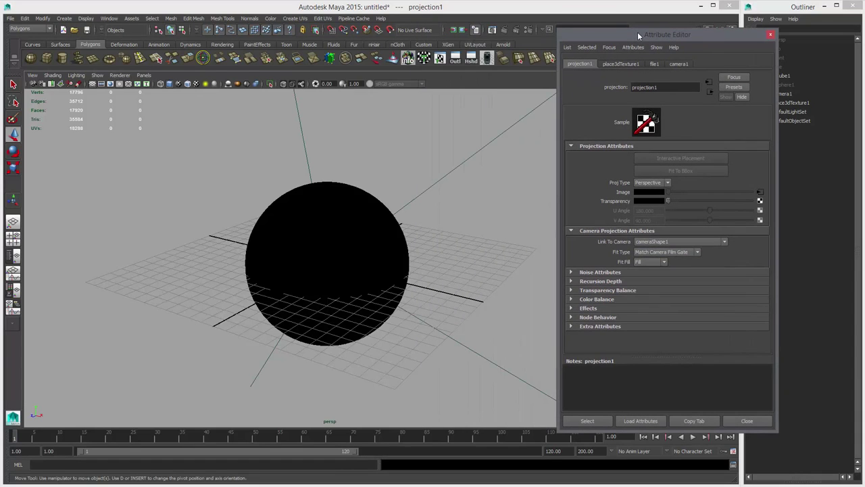
pyautogui.click(680, 242)
pyautogui.click(663, 255)
pyautogui.moveTo(668, 34); pyautogui.dragTo(728, 52)
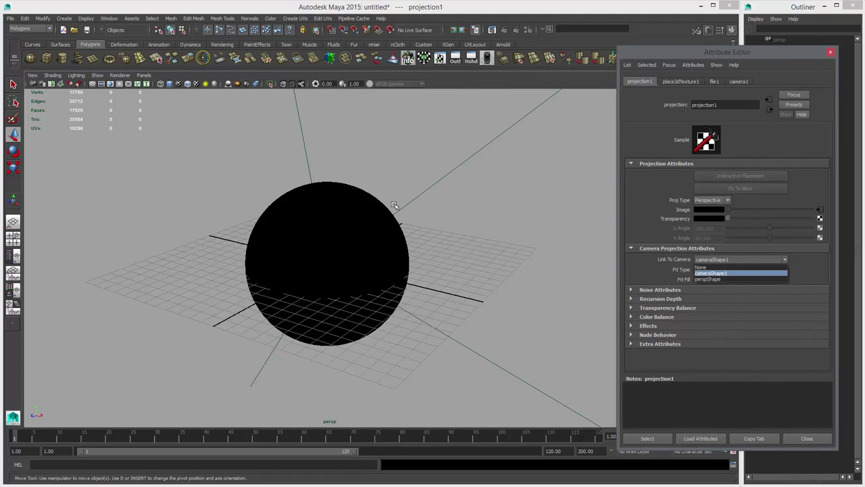
# In the camera1 view, set the image plane's Display Mode to None and turn on textured display.
pyautogui.press('space')
pyautogui.press('space')
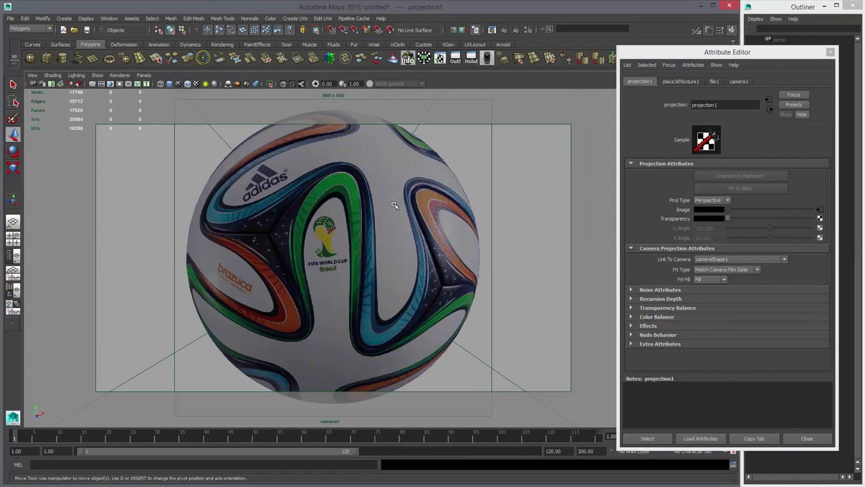
pyautogui.moveTo(728, 52)
pyautogui.mouseDown()
pyautogui.moveTo(623, 149)
pyautogui.moveTo(614, 119)
pyautogui.mouseUp()
pyautogui.click(783, 94)
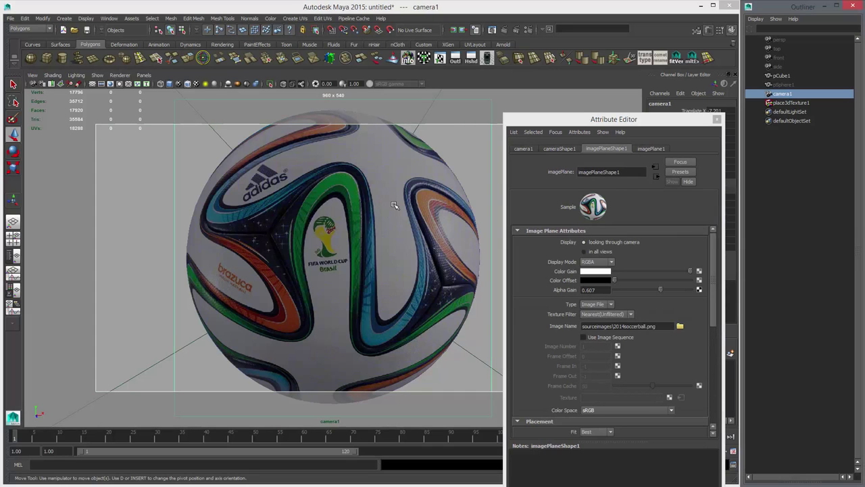
pyautogui.moveTo(614, 119)
pyautogui.mouseDown()
pyautogui.moveTo(633, 105)
pyautogui.moveTo(602, 62)
pyautogui.moveTo(525, 88)
pyautogui.moveTo(207, 59)
pyautogui.mouseUp()
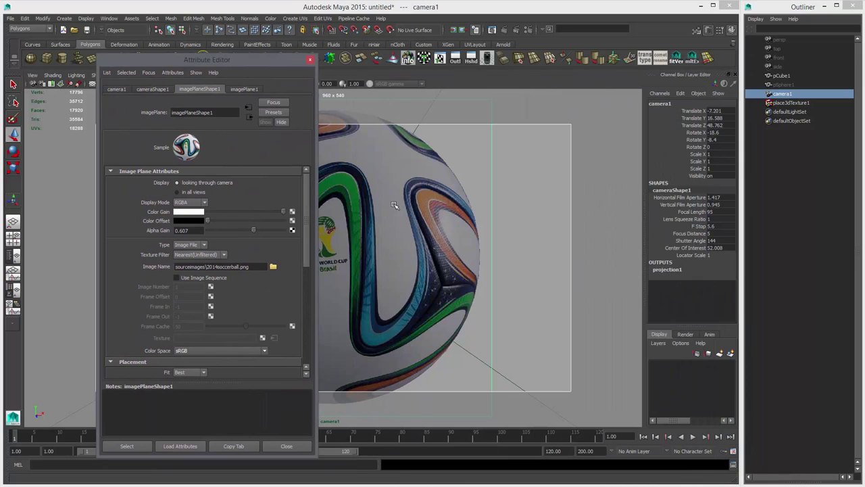
pyautogui.click(191, 202)
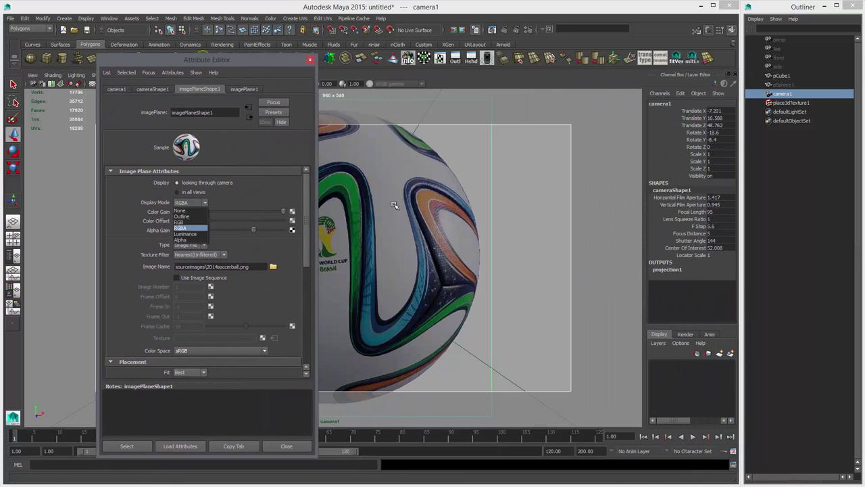
pyautogui.click(186, 210)
pyautogui.moveTo(207, 59)
pyautogui.mouseDown()
pyautogui.moveTo(634, 85)
pyautogui.moveTo(597, 70)
pyautogui.mouseUp()
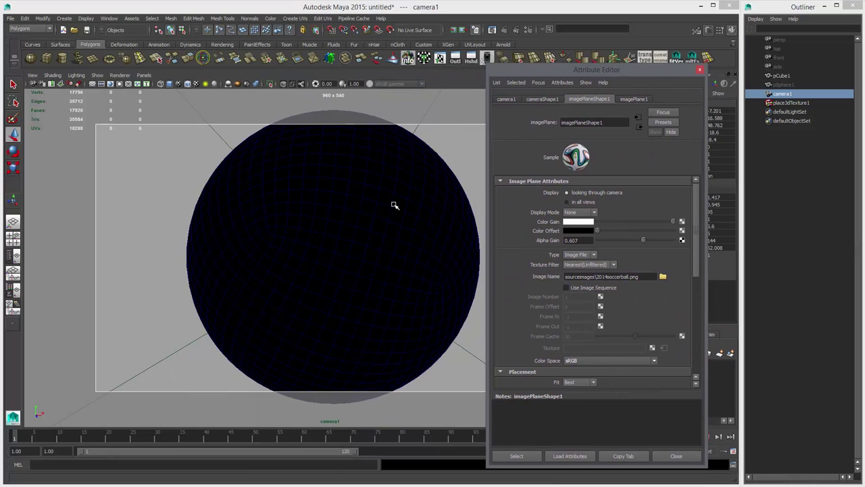
pyautogui.middleClick(395, 206)
pyautogui.press('6')
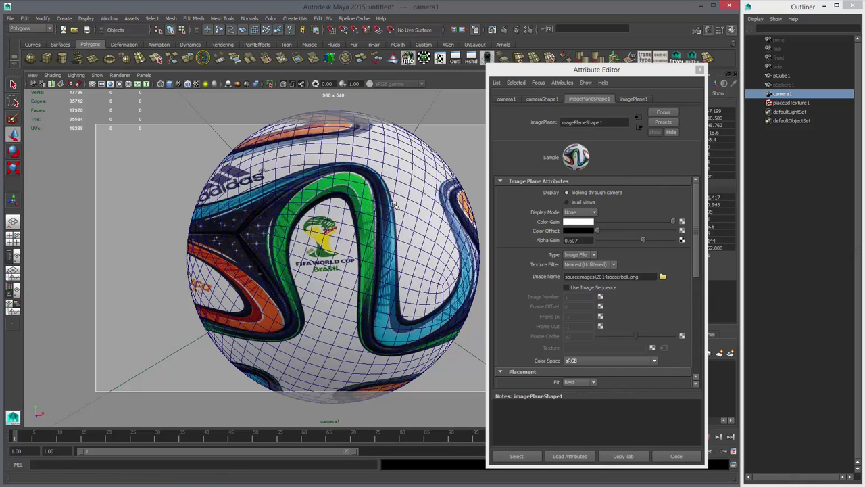
# Set the projection's Fit Fill to Vertical with Match Camera Film Gate as fit type, and close the attributes.
pyautogui.click(395, 205)
pyautogui.click(639, 127)
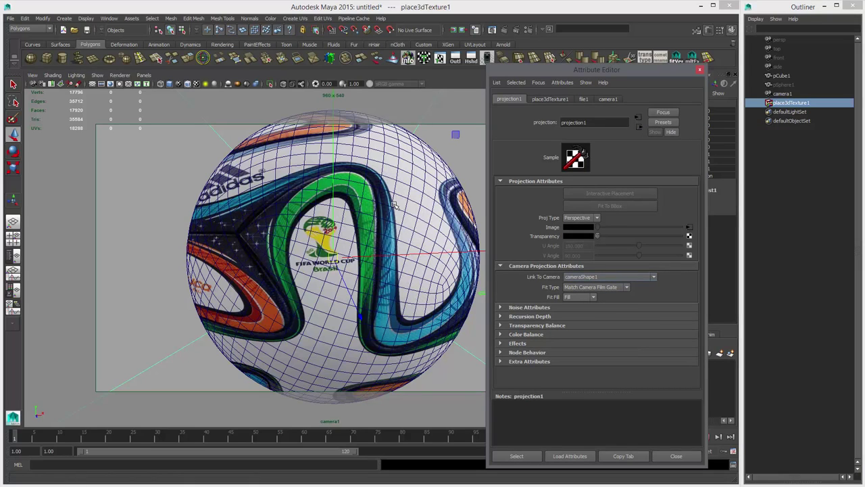
pyautogui.click(596, 288)
pyautogui.click(587, 301)
pyautogui.click(580, 297)
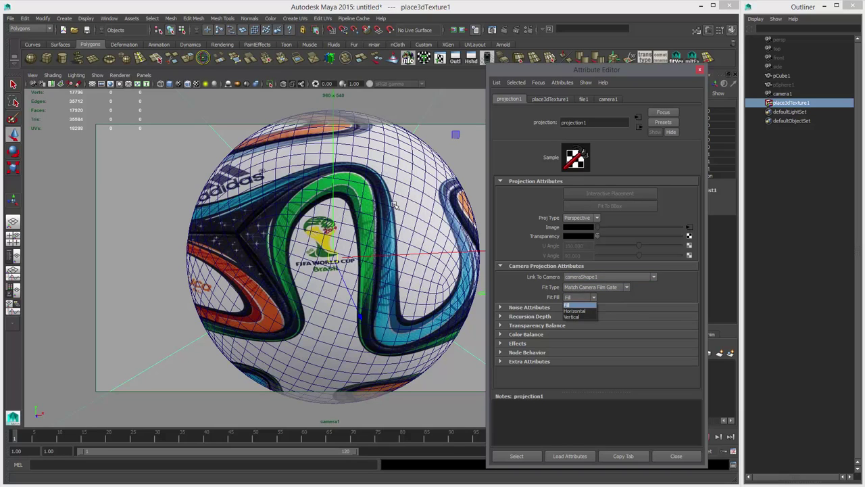
pyautogui.click(572, 317)
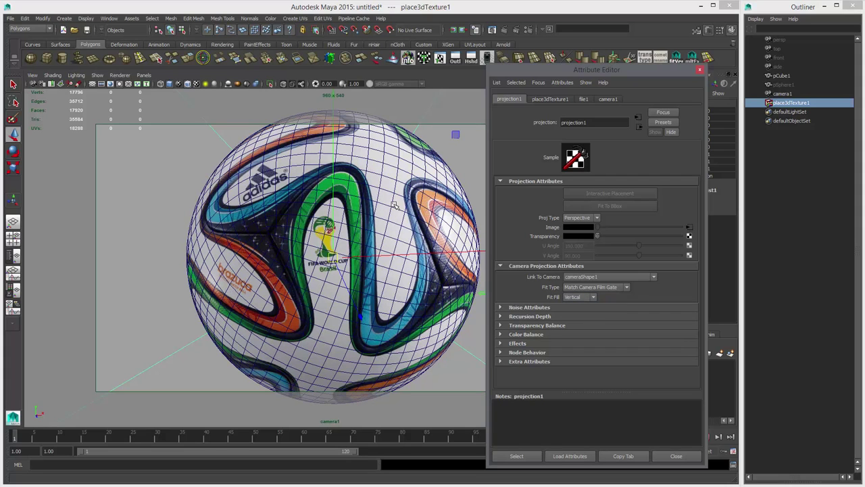
pyautogui.click(700, 70)
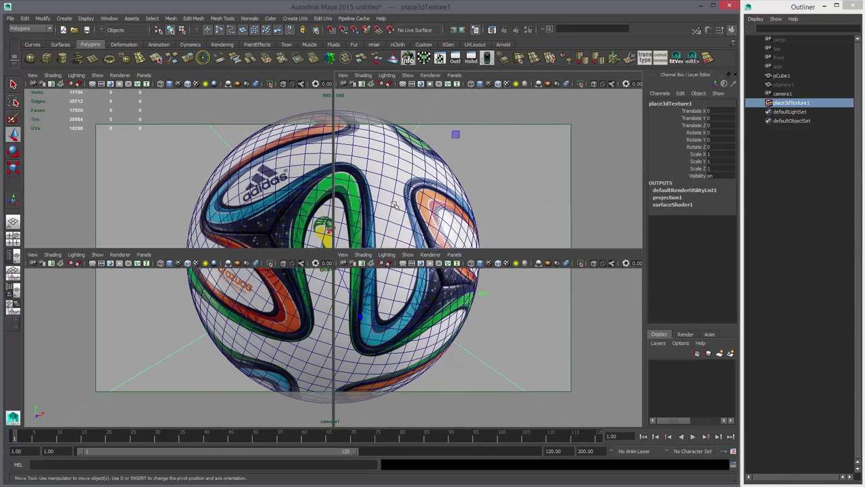
# Show the textured ball in the perspective view and examine the projected image from several angles.
pyautogui.press('space')
pyautogui.press('space')
pyautogui.press('6')
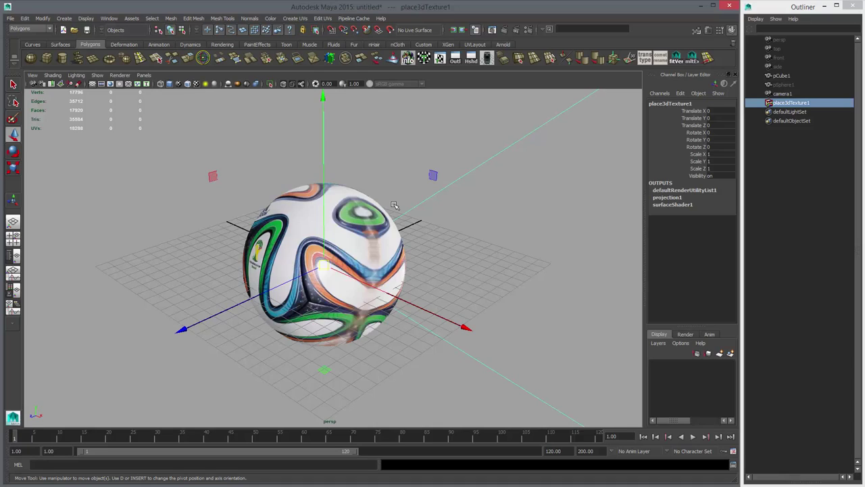
pyautogui.moveTo(395, 205)
pyautogui.keyDown('alt'); pyautogui.mouseDown()
pyautogui.moveTo(416, 182)
pyautogui.moveTo(466, 171)
pyautogui.moveTo(499, 179)
pyautogui.mouseUp(); pyautogui.keyUp('alt')
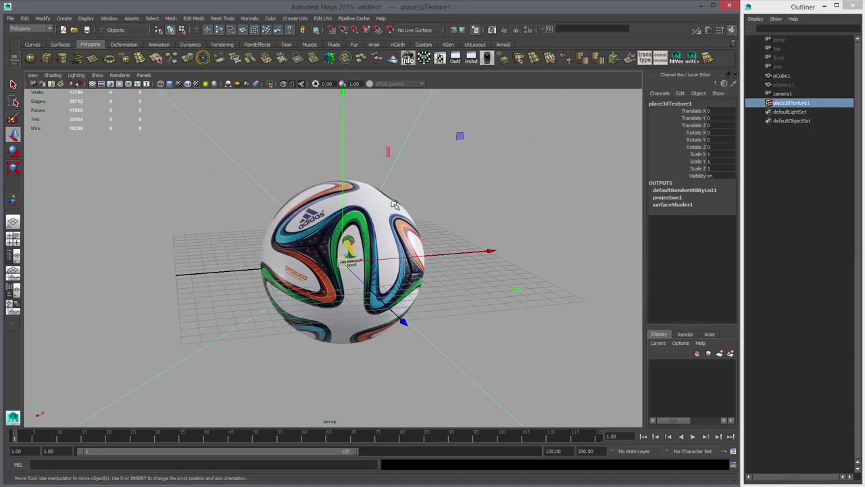
pyautogui.click(395, 205)
pyautogui.moveTo(395, 204)
pyautogui.keyDown('alt'); pyautogui.mouseDown()
pyautogui.moveTo(348, 209)
pyautogui.moveTo(412, 186)
pyautogui.moveTo(384, 169)
pyautogui.moveTo(324, 156)
pyautogui.moveTo(395, 192)
pyautogui.moveTo(470, 212)
pyautogui.moveTo(512, 202)
pyautogui.moveTo(422, 208)
pyautogui.moveTo(362, 199)
pyautogui.moveTo(482, 255)
pyautogui.mouseUp(); pyautogui.keyUp('alt')
pyautogui.scroll(5, 395, 205)
pyautogui.click(395, 204)
pyautogui.scroll(-5, 395, 205)
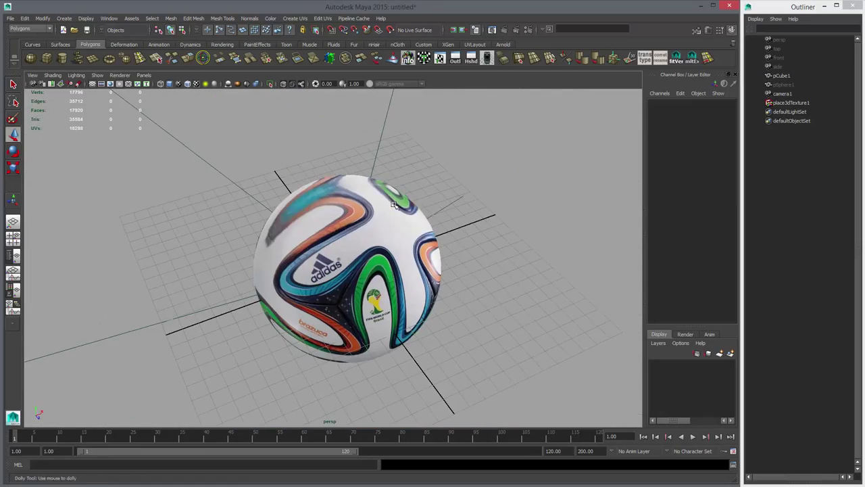
pyautogui.keyDown('alt'); pyautogui.moveTo(395, 205); pyautogui.dragTo(346, 177); pyautogui.keyUp('alt')
# Parent camera1 and place3dTexture1 under pCube1.
pyautogui.click(395, 205)
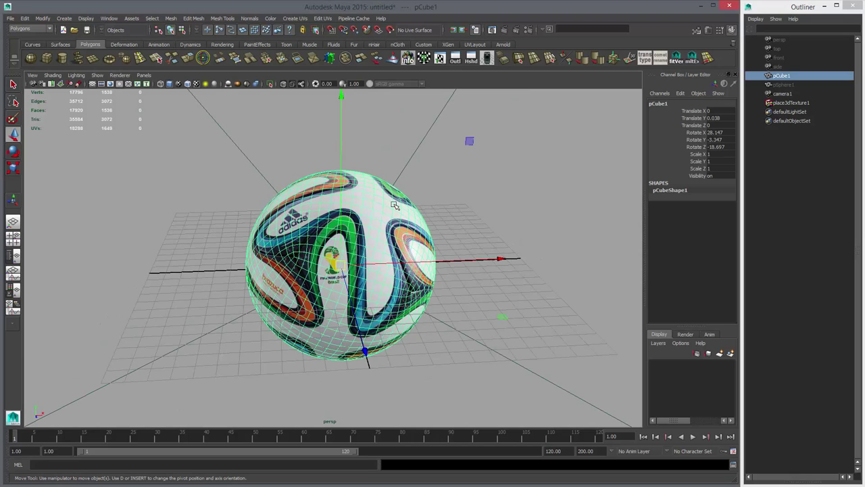
pyautogui.keyDown('alt'); pyautogui.moveTo(395, 205); pyautogui.dragTo(414, 227); pyautogui.keyUp('alt')
pyautogui.scroll(3, 395, 205)
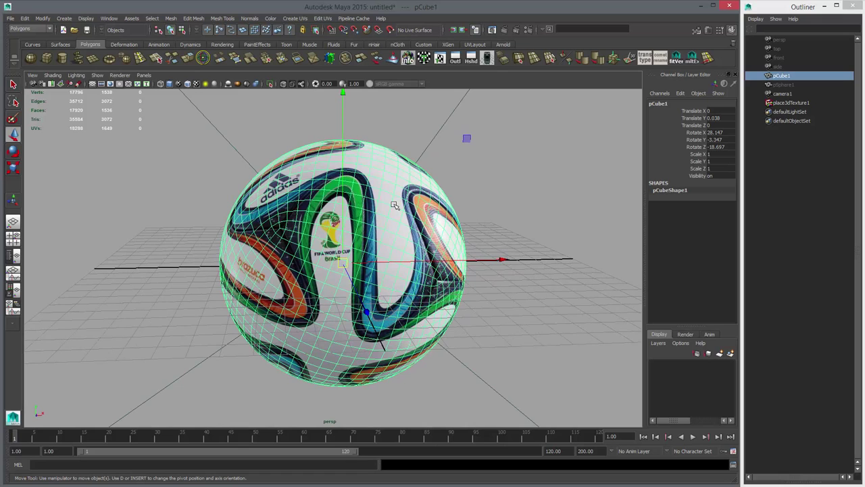
pyautogui.moveTo(722, 132); pyautogui.dragTo(722, 147)
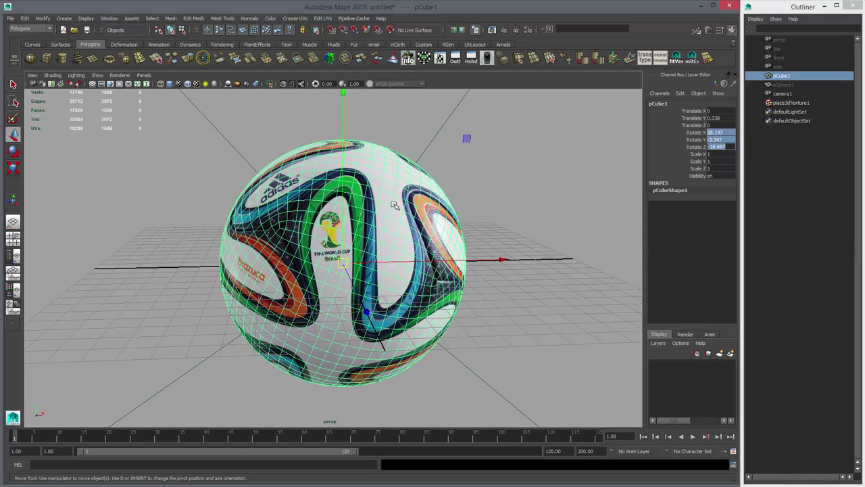
pyautogui.click(783, 94)
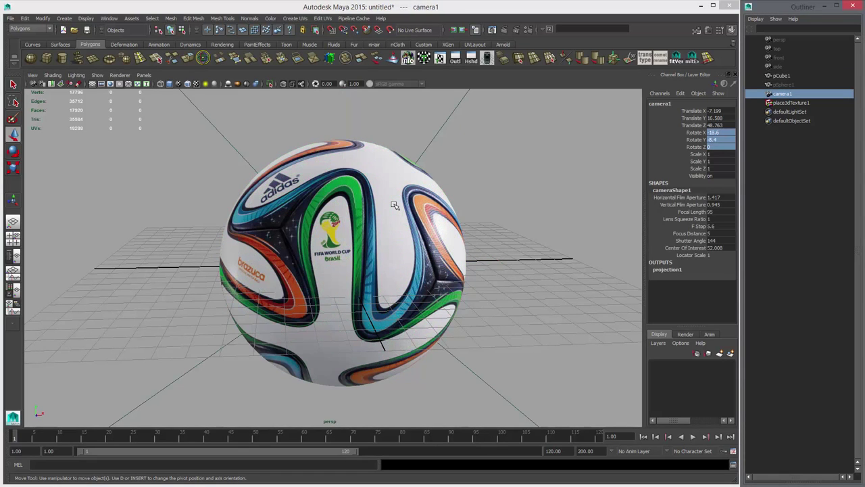
pyautogui.keyDown('ctrl'); pyautogui.click(791, 103); pyautogui.keyUp('ctrl')
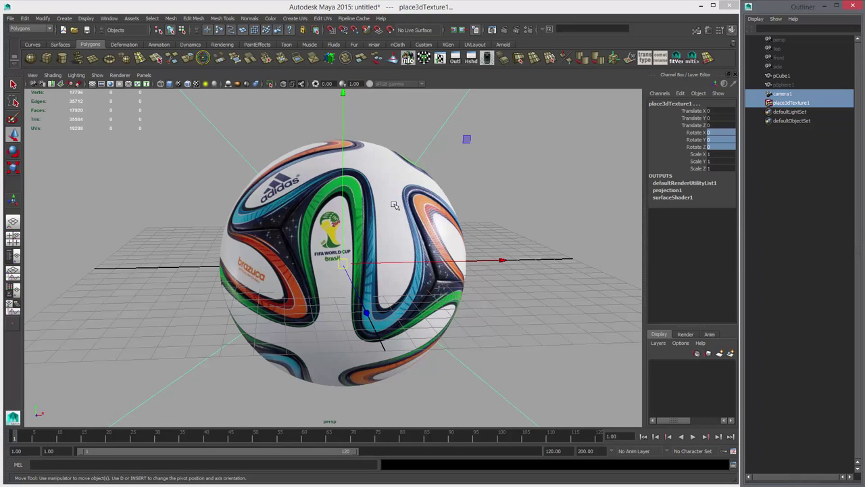
pyautogui.moveTo(791, 103); pyautogui.dragTo(783, 76, button='middle')
# Set Rotate X, Y and Z of pCube1 to 0.
pyautogui.click(783, 76)
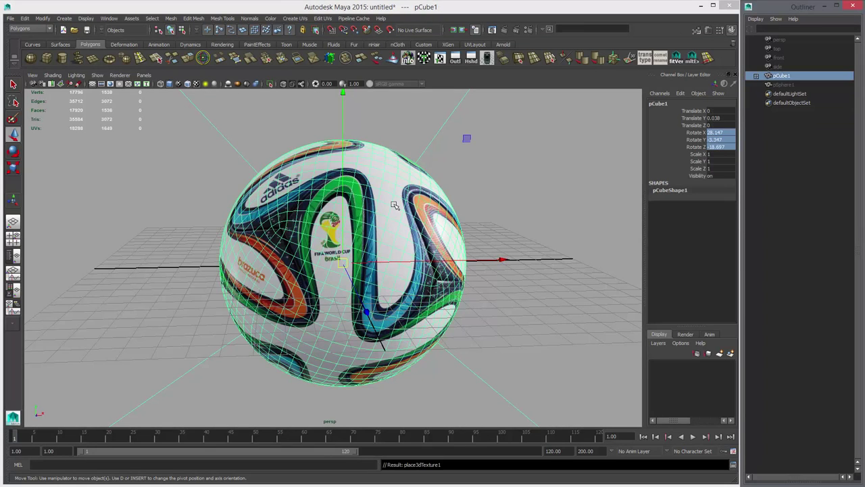
pyautogui.moveTo(721, 133); pyautogui.dragTo(722, 147)
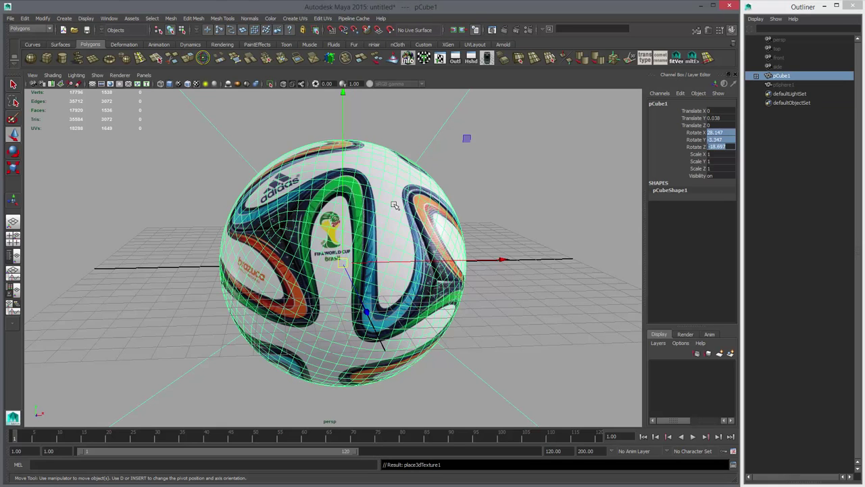
pyautogui.write('0')
pyautogui.press('Return')
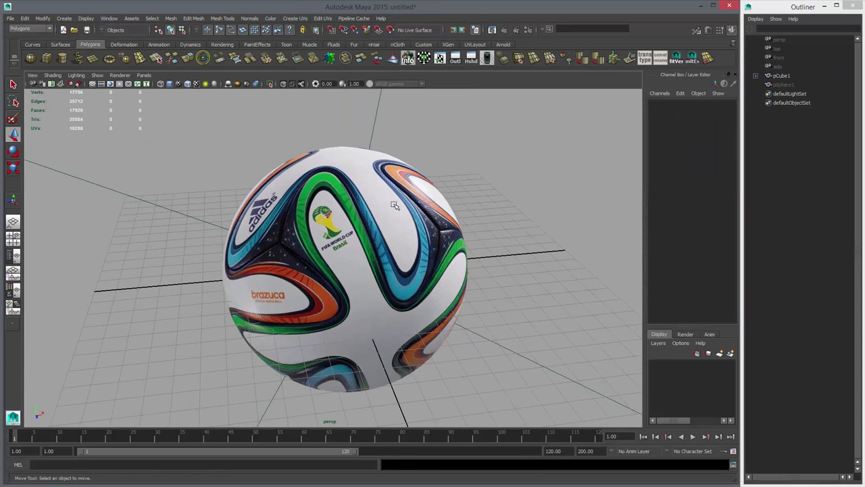
# Try unparenting camera1 and place3dTexture1 from pCube1, and undo the unparenting.
pyautogui.click(756, 76)
pyautogui.moveTo(792, 85); pyautogui.dragTo(794, 94)
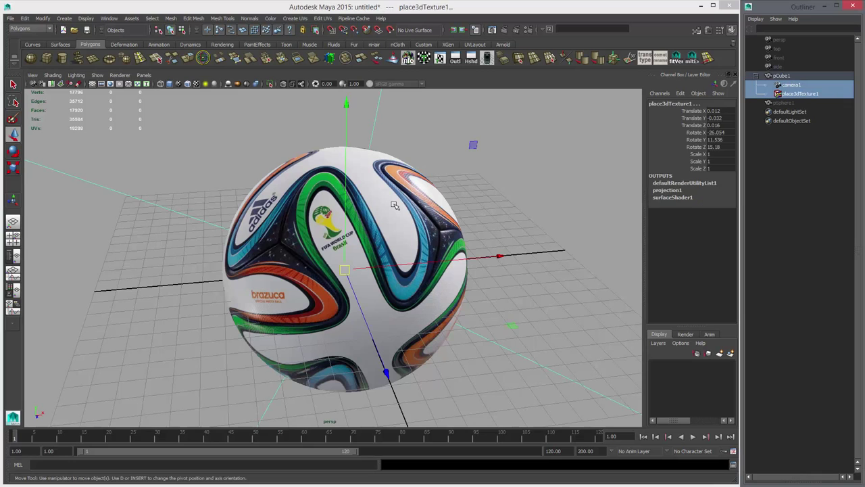
pyautogui.hotkey('shift', 'p')
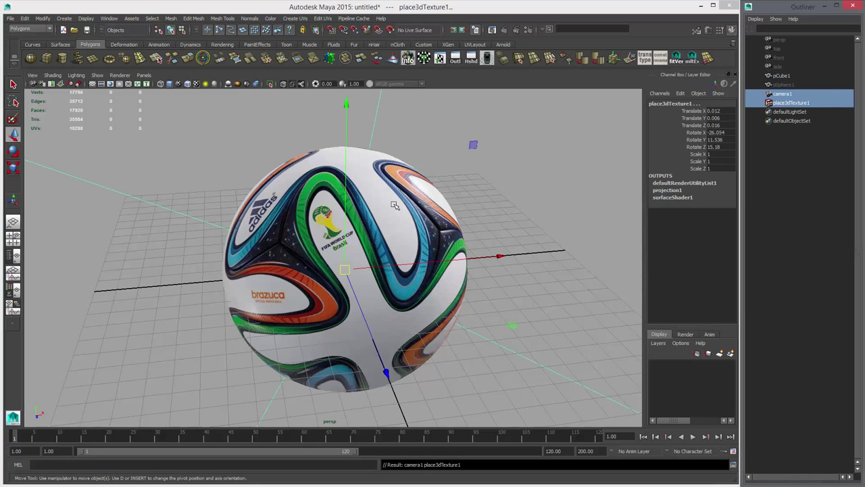
pyautogui.click(395, 205)
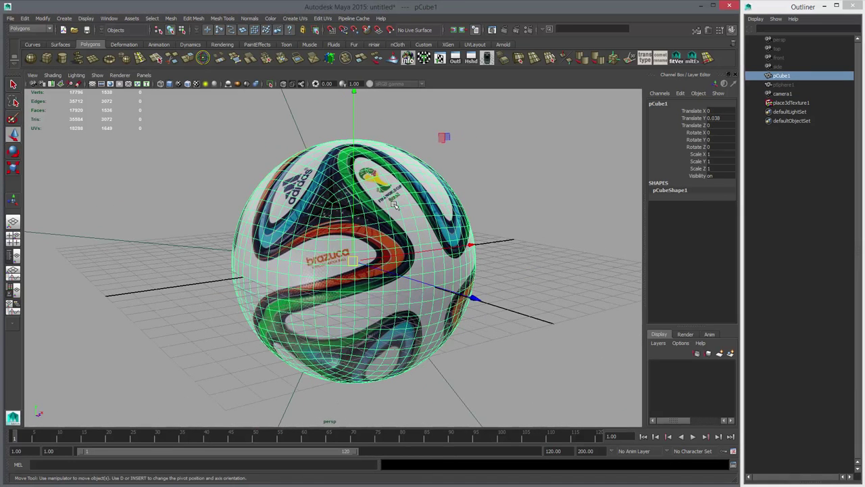
pyautogui.hotkey('ctrl', 'z')
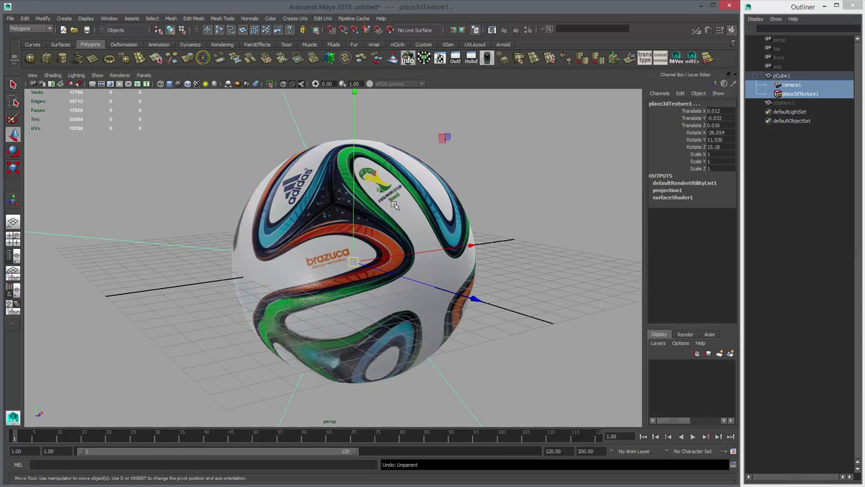
# Set pCube1's Translate Y to 0 and unparent camera1 and place3dTexture1 from it.
pyautogui.click(395, 205)
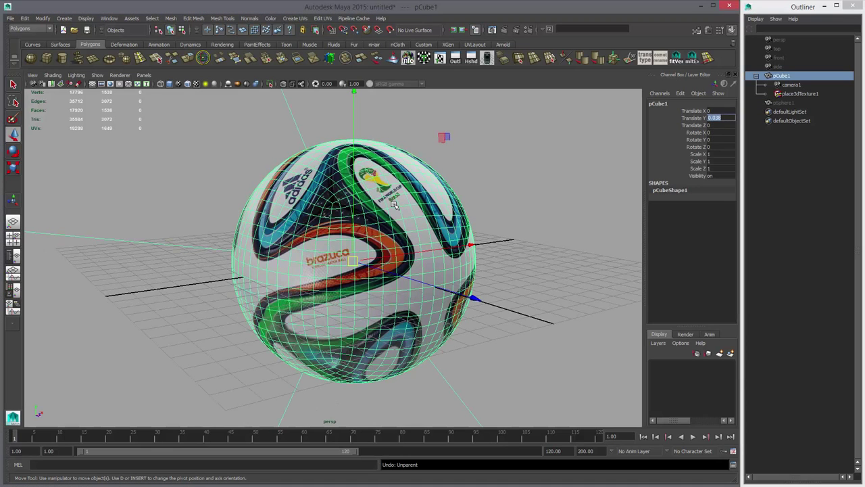
pyautogui.write('0')
pyautogui.press('Return')
pyautogui.moveTo(791, 84); pyautogui.dragTo(801, 93)
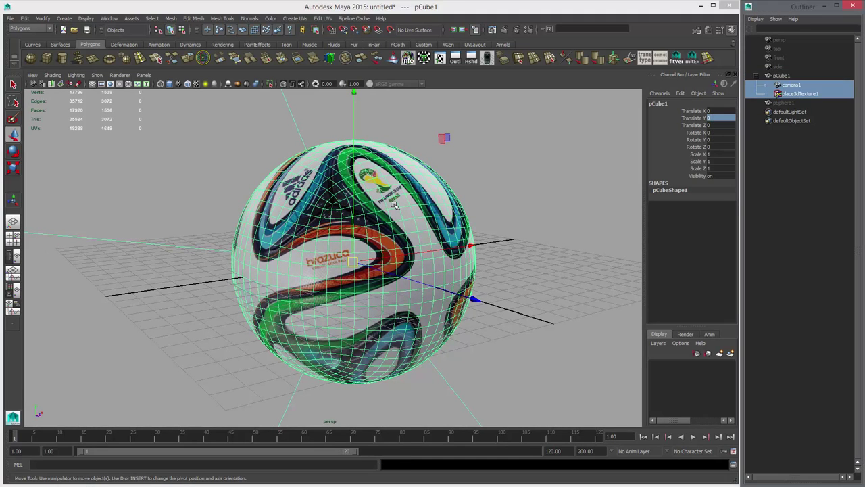
pyautogui.hotkey('shift', 'p')
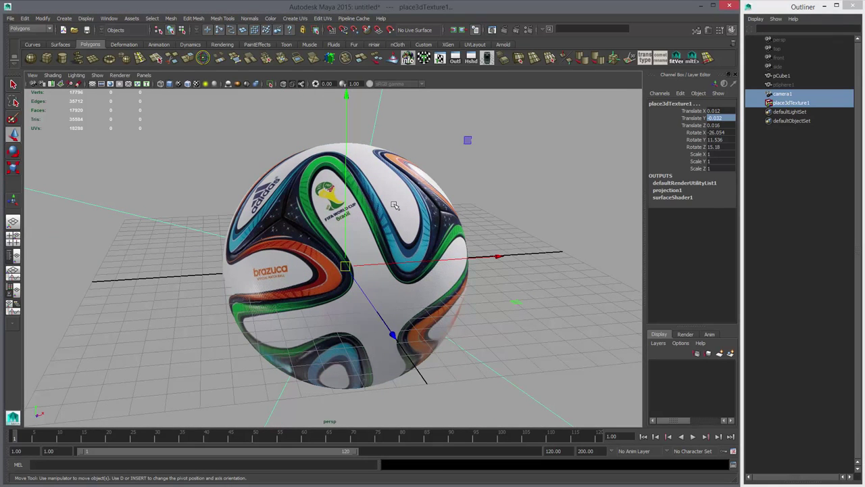
# Make pCube1 the live surface.
pyautogui.click(395, 205)
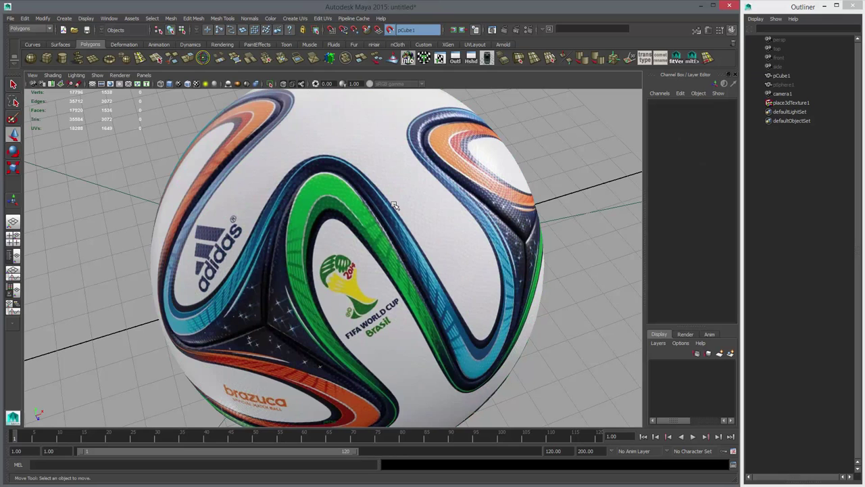
pyautogui.moveTo(395, 205)
pyautogui.keyDown('alt'); pyautogui.mouseDown()
pyautogui.moveTo(394, 161)
pyautogui.moveTo(397, 204)
pyautogui.moveTo(418, 235)
pyautogui.mouseUp(); pyautogui.keyUp('alt')
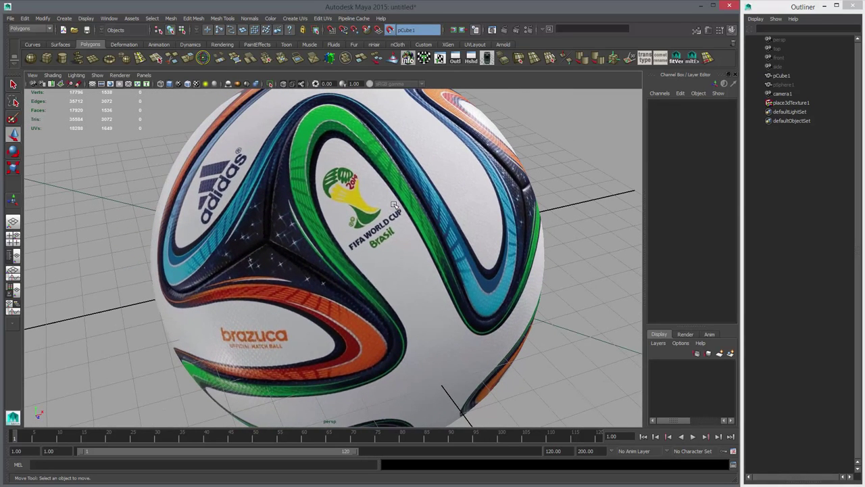
pyautogui.keyDown('alt'); pyautogui.moveTo(394, 205); pyautogui.dragTo(390, 215, button='middle'); pyautogui.keyUp('alt')
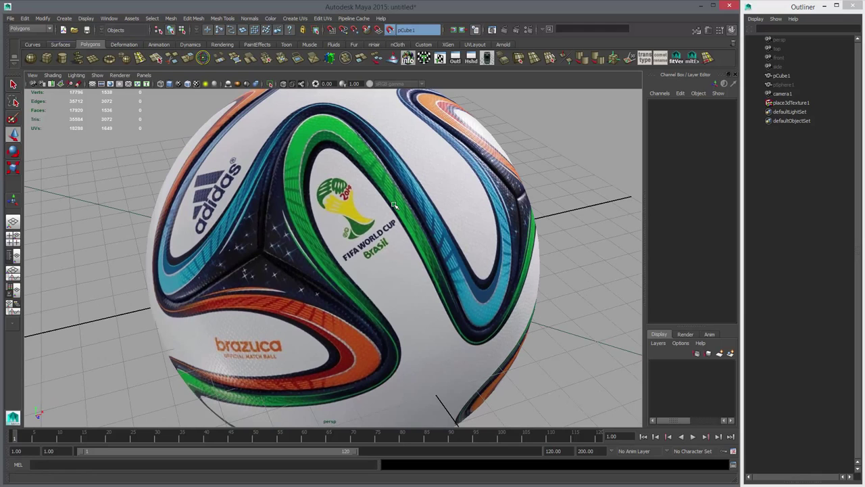
# Start the EP Curve Tool and display the wireframe over the shaded ball.
pyautogui.click(32, 45)
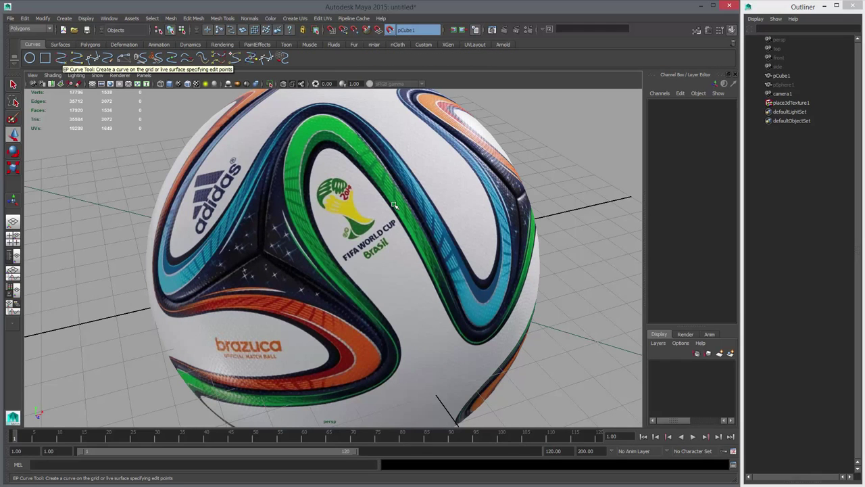
pyautogui.click(62, 58)
pyautogui.moveTo(395, 205)
pyautogui.keyDown('alt'); pyautogui.mouseDown()
pyautogui.moveTo(415, 196)
pyautogui.moveTo(400, 203)
pyautogui.mouseUp(); pyautogui.keyUp('alt')
pyautogui.scroll(2, 394, 205)
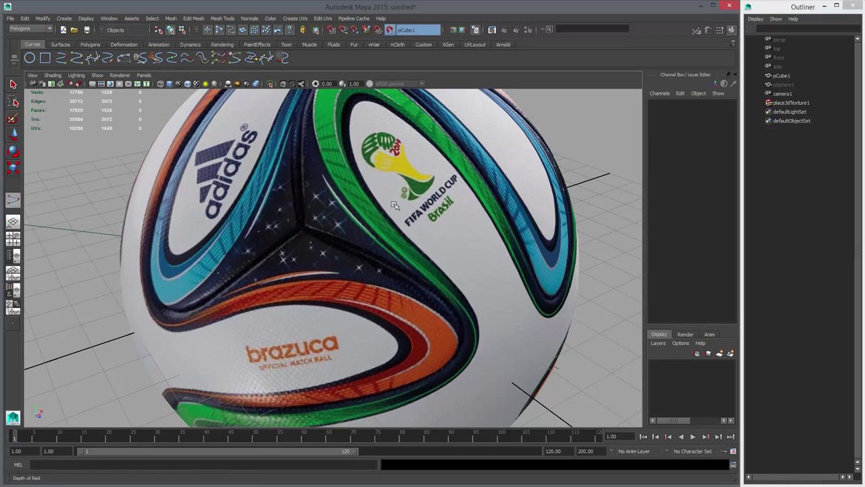
pyautogui.click(187, 84)
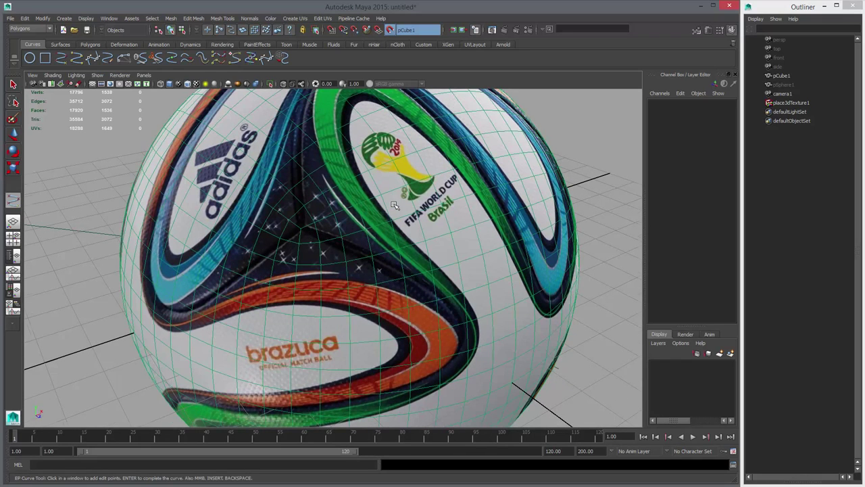
# Begin an EP curve where the three dark seams meet and place two more points up the seam toward the green arch.
pyautogui.scroll(5, 395, 205)
pyautogui.keyDown('alt'); pyautogui.moveTo(395, 205); pyautogui.dragTo(410, 317, button='middle'); pyautogui.keyUp('alt')
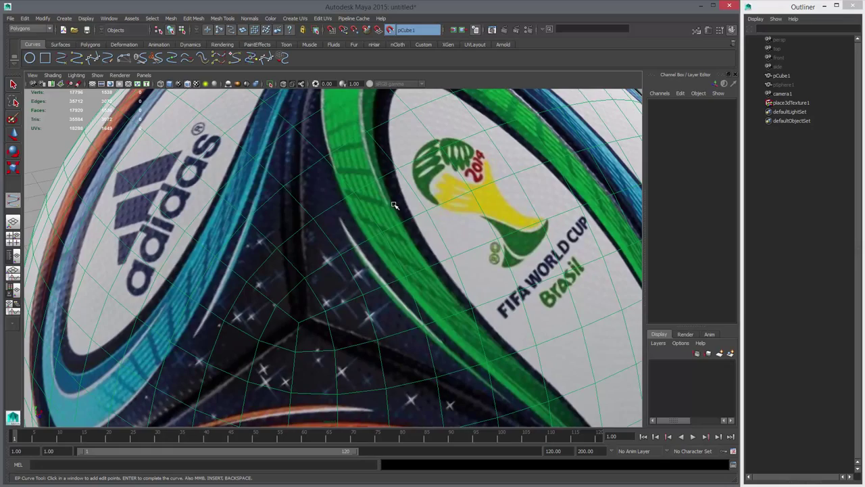
pyautogui.click(299, 322)
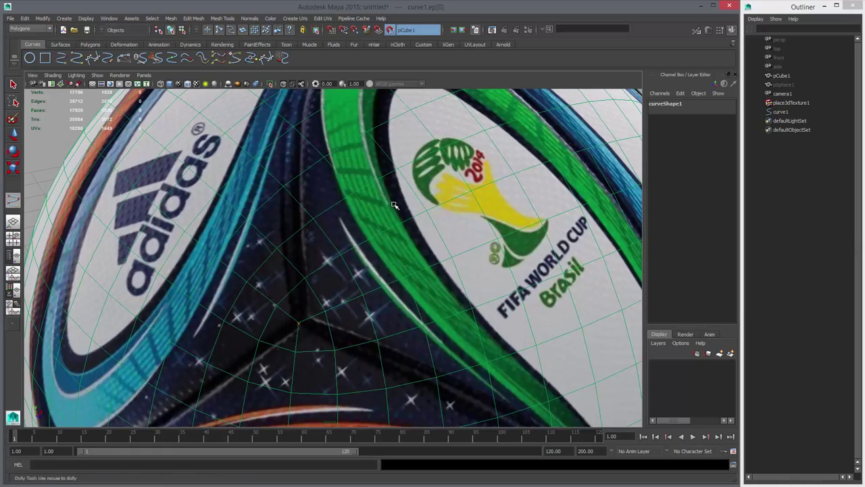
pyautogui.keyDown('alt'); pyautogui.moveTo(299, 323); pyautogui.dragTo(252, 323, button='right'); pyautogui.keyUp('alt')
pyautogui.keyDown('alt'); pyautogui.moveTo(395, 205); pyautogui.dragTo(364, 240); pyautogui.keyUp('alt')
pyautogui.scroll(-3, 395, 205)
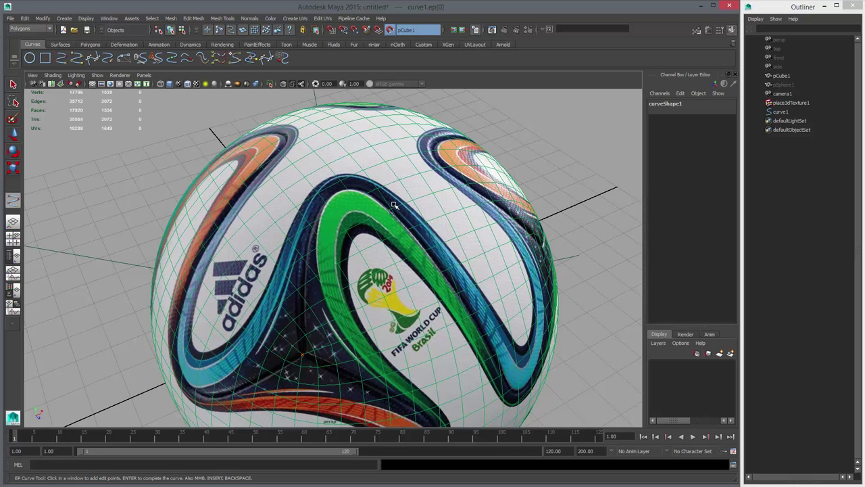
pyautogui.keyDown('alt'); pyautogui.moveTo(395, 205); pyautogui.dragTo(387, 205); pyautogui.keyUp('alt')
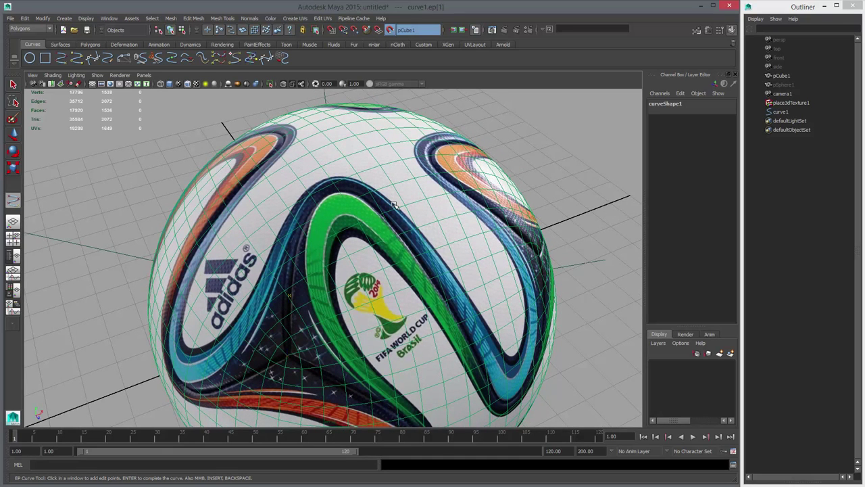
pyautogui.keyDown('alt'); pyautogui.moveTo(394, 205); pyautogui.dragTo(395, 206); pyautogui.keyUp('alt')
pyautogui.click(271, 276)
# Try adding curve points over the top of the green arch, and undo the last two points.
pyautogui.click(306, 274)
pyautogui.keyDown('alt'); pyautogui.moveTo(306, 275); pyautogui.dragTo(310, 230); pyautogui.keyUp('alt')
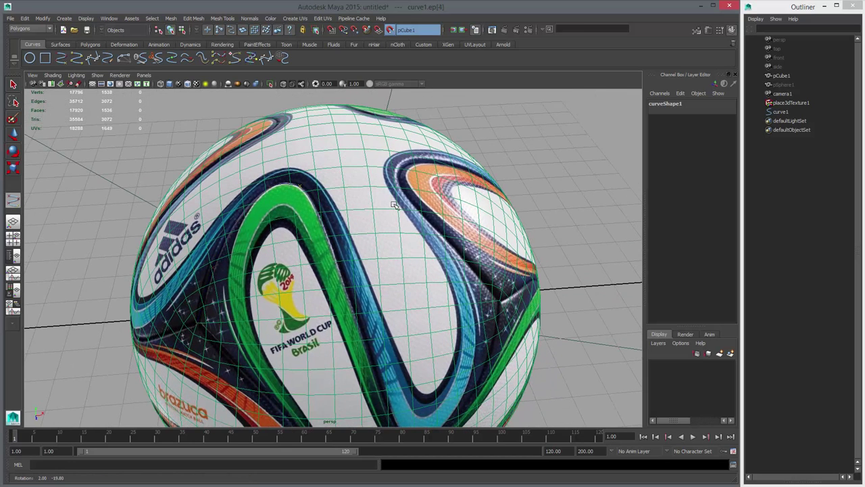
pyautogui.keyDown('alt'); pyautogui.moveTo(394, 205); pyautogui.dragTo(420, 232); pyautogui.keyUp('alt')
pyautogui.hotkey('ctrl', 'z')
pyautogui.hotkey('ctrl', 'z')
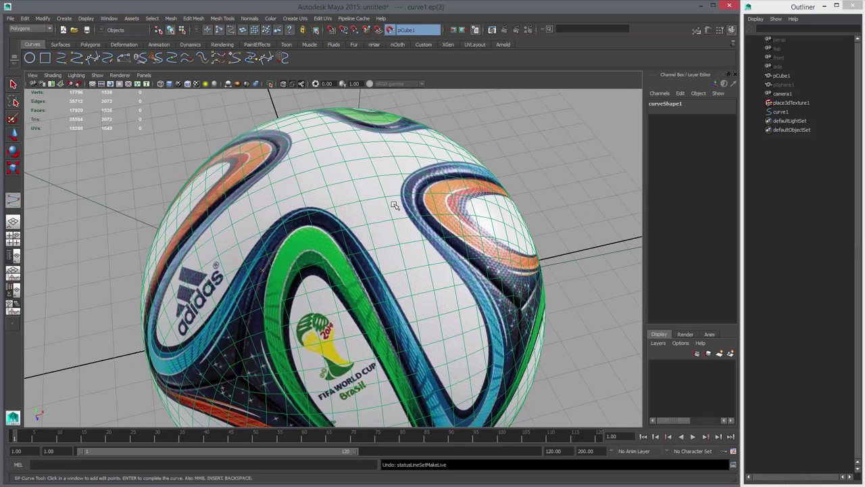
# Continue the EP curve over the crown of the green arch, down the seam beside the blue band, and finish it.
pyautogui.click(284, 237)
pyautogui.click(308, 225)
pyautogui.click(331, 235)
pyautogui.keyDown('alt'); pyautogui.moveTo(330, 235); pyautogui.dragTo(323, 205); pyautogui.keyUp('alt')
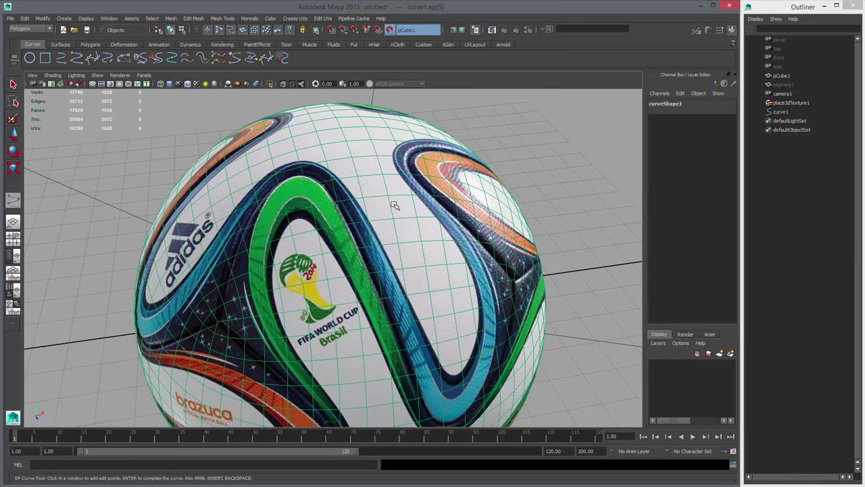
pyautogui.click(395, 204)
pyautogui.hotkey('ctrl', 'z')
pyautogui.click(344, 195)
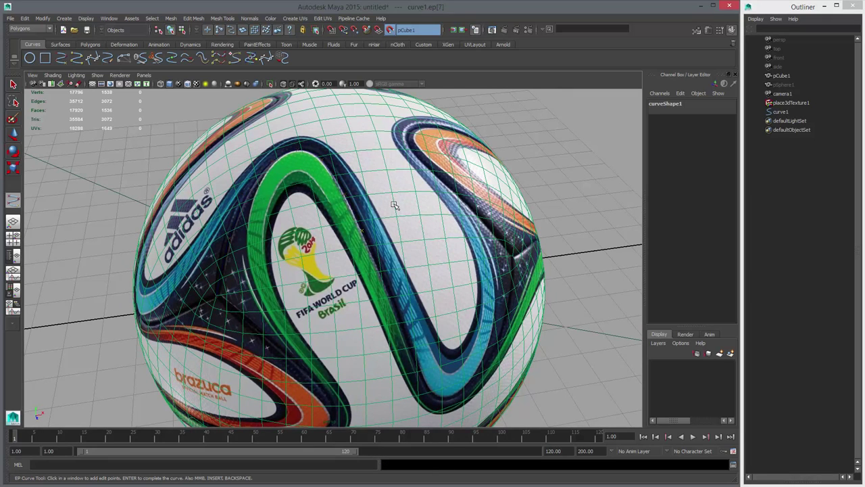
pyautogui.press('Return')
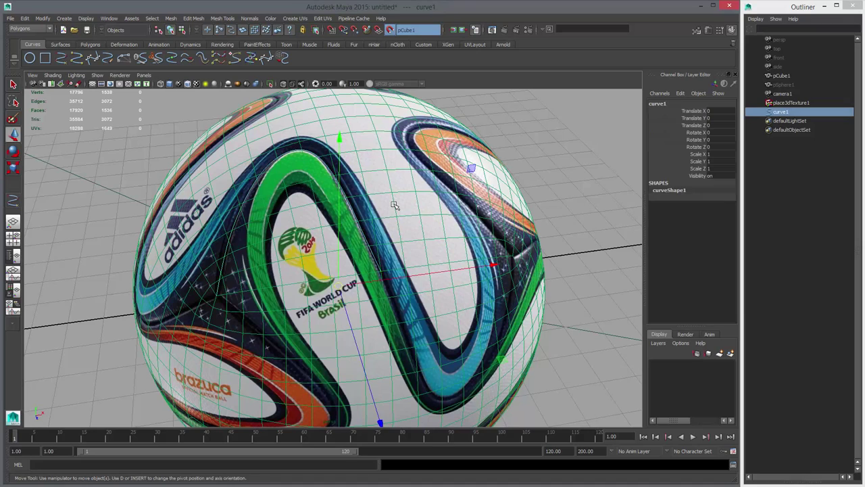
# Display the curve's edit points and select the one near the top of the green arch.
pyautogui.keyDown('alt'); pyautogui.moveTo(394, 206); pyautogui.dragTo(451, 192); pyautogui.keyUp('alt')
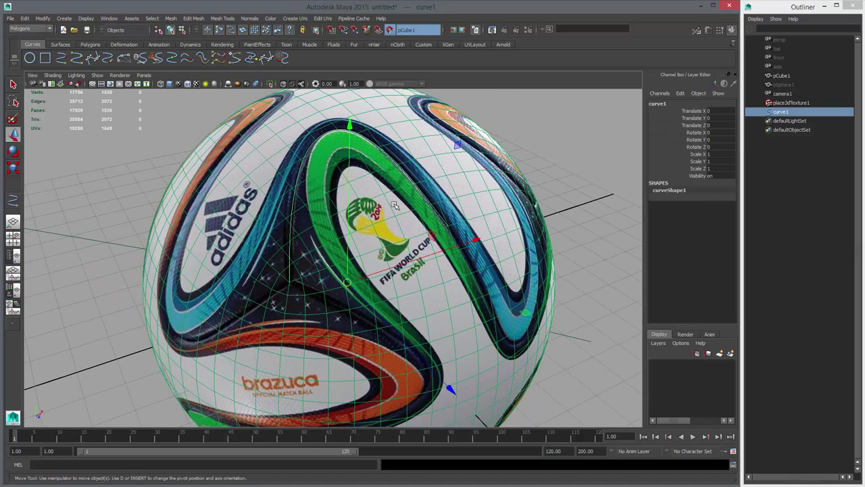
pyautogui.keyDown('alt'); pyautogui.moveTo(395, 206); pyautogui.dragTo(385, 254); pyautogui.keyUp('alt')
pyautogui.moveTo(599, 161); pyautogui.dragTo(553, 161, button='right')
pyautogui.scroll(2, 395, 205)
pyautogui.moveTo(585, 131); pyautogui.dragTo(585, 154, button='right')
pyautogui.moveTo(308, 156); pyautogui.dragTo(346, 176)
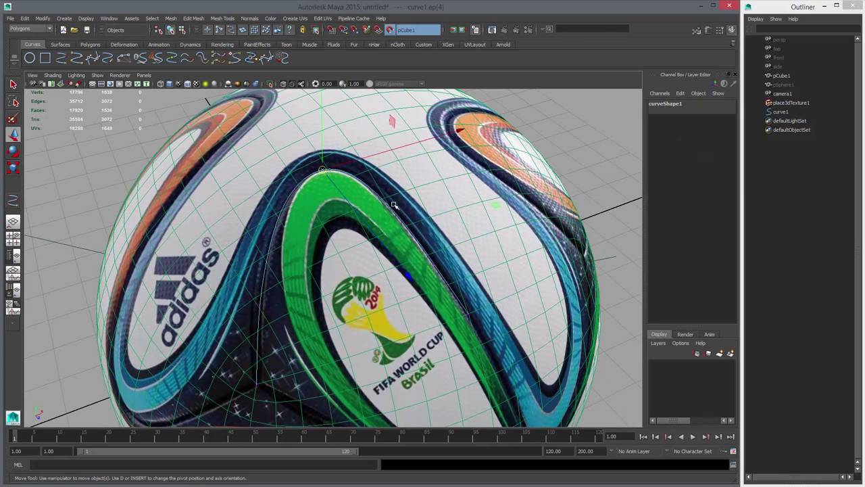
# Reposition the edit points around the crown and rising side of the green arch to follow the seam.
pyautogui.keyDown('alt'); pyautogui.moveTo(395, 206); pyautogui.dragTo(392, 237); pyautogui.keyUp('alt')
pyautogui.moveTo(316, 221); pyautogui.dragTo(366, 244)
pyautogui.press('Left')
pyautogui.moveTo(394, 205); pyautogui.dragTo(437, 126, button='middle')
pyautogui.press('Left')
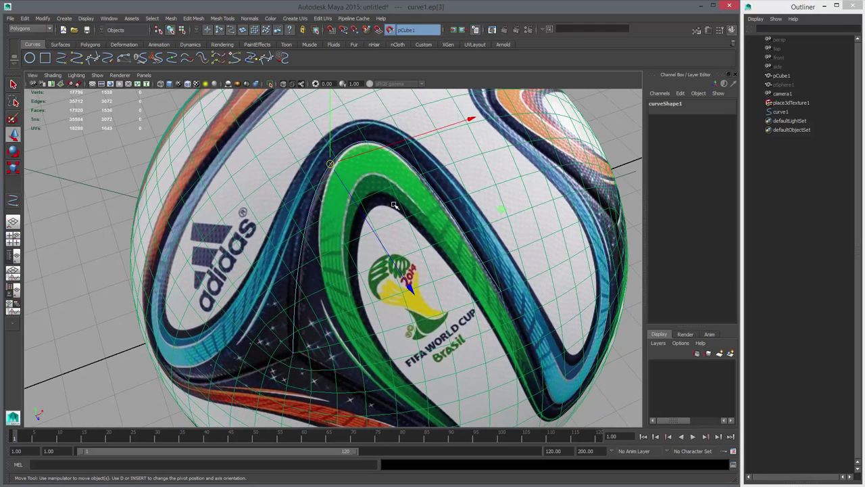
pyautogui.press('Left')
pyautogui.press('Left')
pyautogui.moveTo(394, 205); pyautogui.dragTo(394, 204, button='middle')
# Move the edit points on the descending side, including the curve's end point, onto the seam between the green and blue bands.
pyautogui.keyDown('alt'); pyautogui.moveTo(395, 205); pyautogui.dragTo(328, 205); pyautogui.keyUp('alt')
pyautogui.click(378, 267)
pyautogui.moveTo(378, 267); pyautogui.dragTo(379, 269)
pyautogui.moveTo(395, 205); pyautogui.dragTo(393, 205, button='middle')
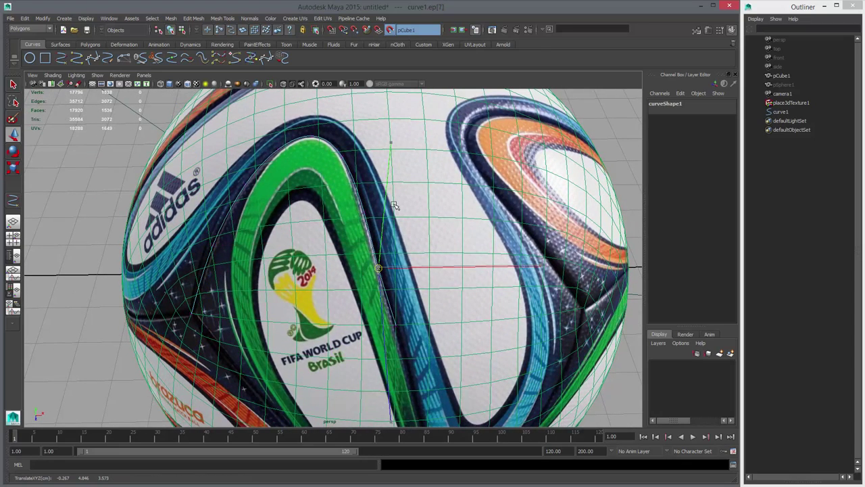
pyautogui.click(397, 323)
pyautogui.moveTo(397, 323); pyautogui.dragTo(395, 324)
pyautogui.press('f')
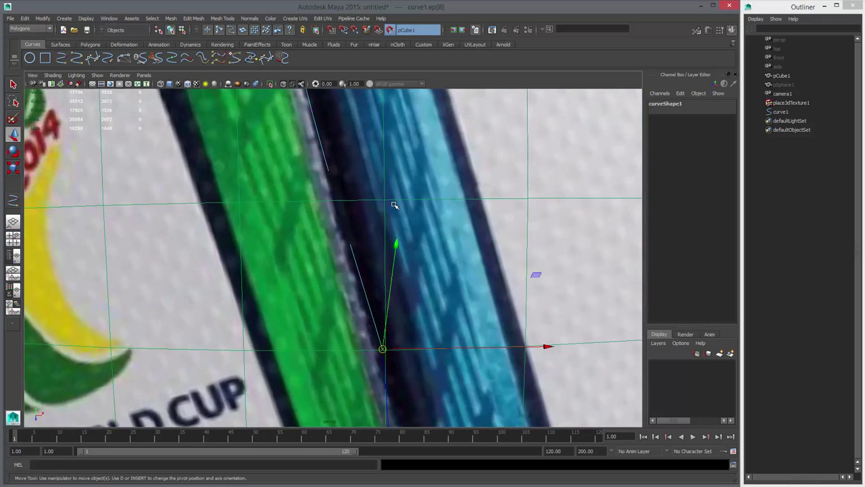
pyautogui.moveTo(394, 205); pyautogui.dragTo(498, 300, button='middle')
# Go back through the edit points towards the top of the arch and nudge them onto the seam.
pyautogui.press('Left')
pyautogui.press('f')
pyautogui.press('Left')
pyautogui.press('Left')
pyautogui.moveTo(394, 204); pyautogui.dragTo(394, 205, button='middle')
pyautogui.press('Left')
pyautogui.scroll(-5, 394, 205)
pyautogui.keyDown('alt'); pyautogui.moveTo(395, 205); pyautogui.dragTo(457, 162); pyautogui.keyUp('alt')
pyautogui.scroll(-3, 395, 205)
# Close the Attribute Editor, turn off the live surface for pCube1 and hide the ball.
pyautogui.rightClick(394, 205)
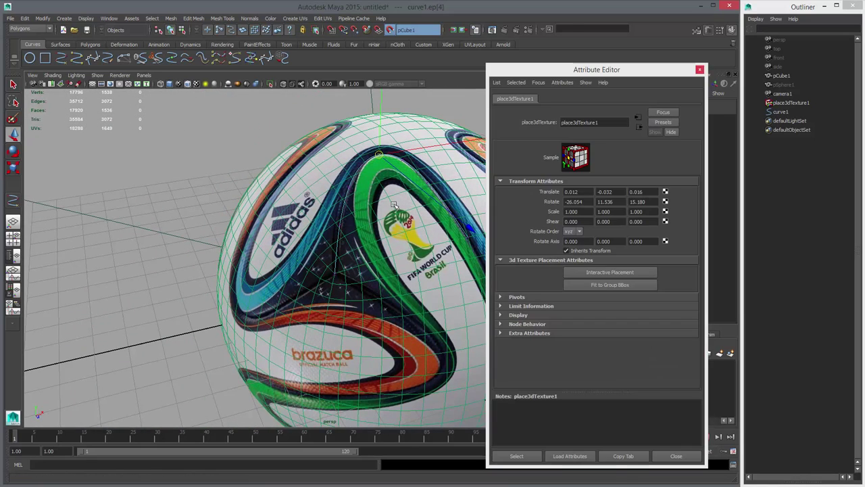
pyautogui.click(700, 69)
pyautogui.click(782, 76)
pyautogui.keyDown('alt'); pyautogui.moveTo(394, 205); pyautogui.dragTo(379, 234); pyautogui.keyUp('alt')
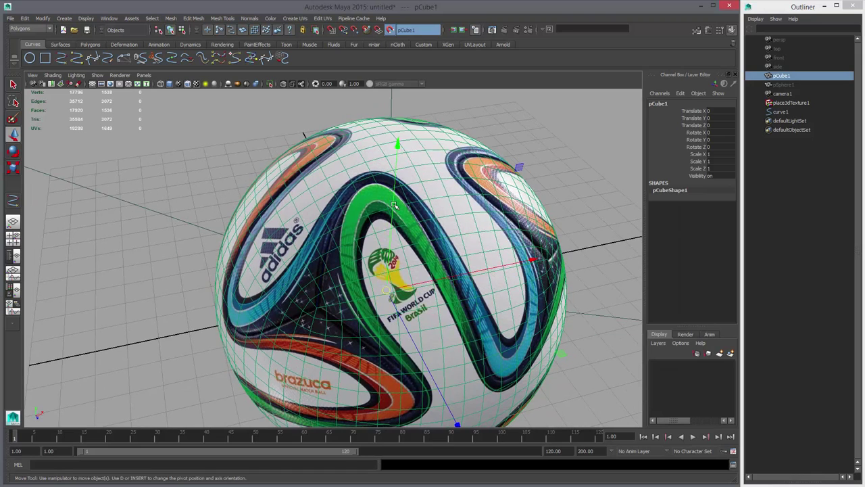
pyautogui.click(390, 30)
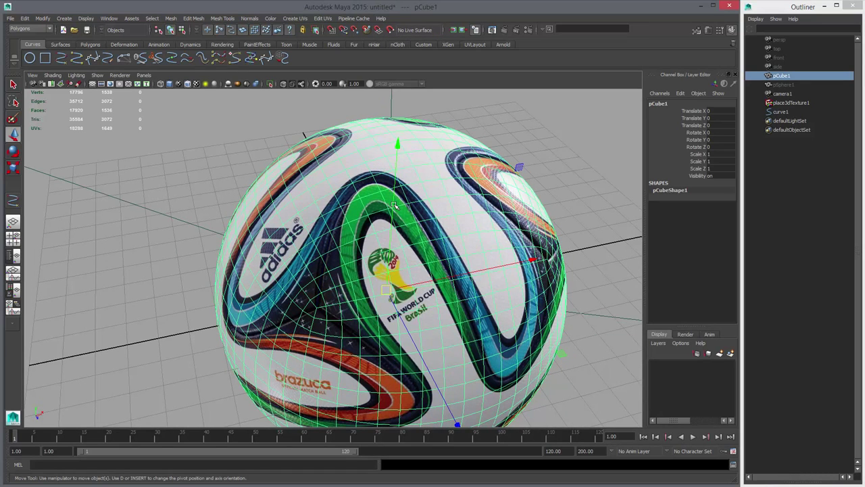
pyautogui.hotkey('ctrl', 'h')
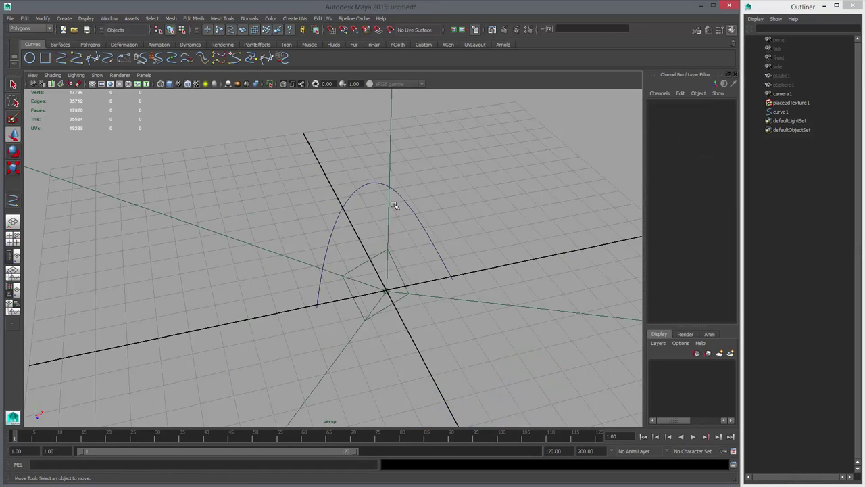
# Display the control vertices of curve1 and bring the hidden ball back into view.
pyautogui.click(376, 183)
pyautogui.moveTo(376, 182); pyautogui.dragTo(336, 181, button='right')
pyautogui.keyDown('alt'); pyautogui.moveTo(394, 205); pyautogui.dragTo(372, 181); pyautogui.keyUp('alt')
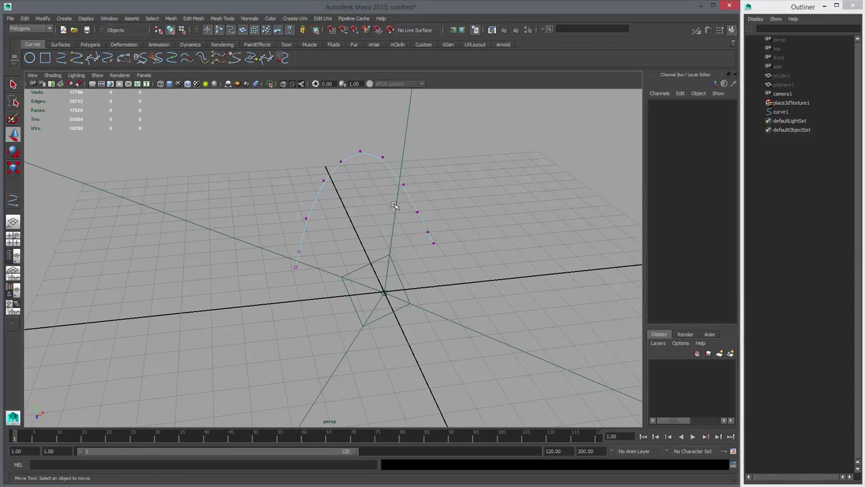
pyautogui.hotkey('ctrl', 'shift', 'h')
pyautogui.keyDown('alt'); pyautogui.moveTo(394, 205); pyautogui.dragTo(409, 203); pyautogui.keyUp('alt')
pyautogui.keyDown('alt'); pyautogui.moveTo(395, 204); pyautogui.dragTo(500, 204, button='right'); pyautogui.keyUp('alt')
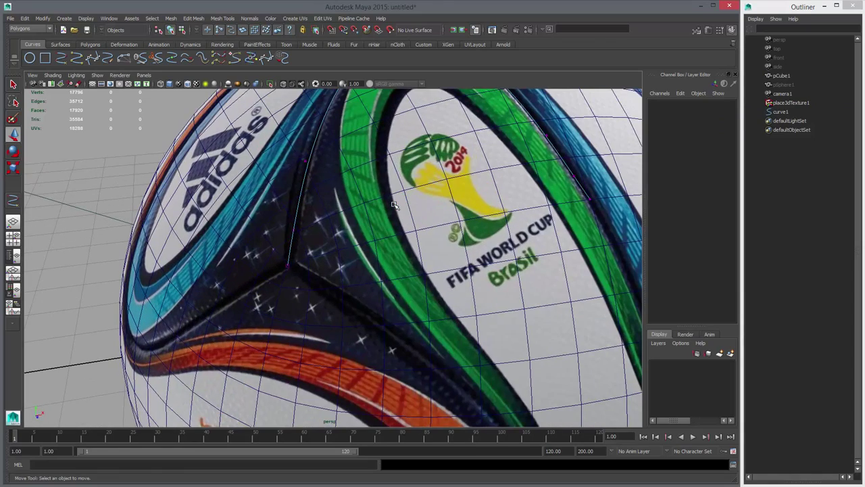
# In wireframe display, snap the curve's first and last control vertices to the ball's mesh vertices.
pyautogui.click(288, 265)
pyautogui.press('4')
pyautogui.scroll(1, 395, 205)
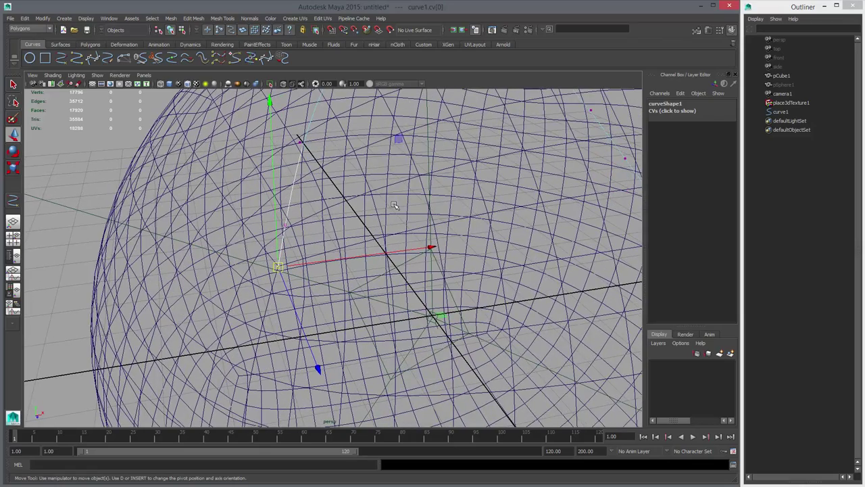
pyautogui.press('d')
pyautogui.keyDown('alt'); pyautogui.moveTo(395, 205); pyautogui.dragTo(304, 205); pyautogui.keyUp('alt')
pyautogui.click(407, 219)
pyautogui.middleClick(394, 205)
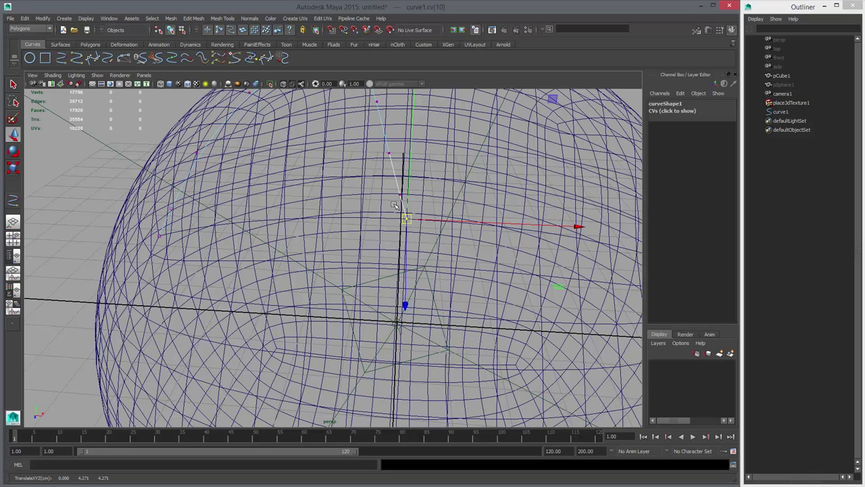
# Return to object mode with shaded display, hide the ball and keep curve1 selected.
pyautogui.press('F8')
pyautogui.press('5')
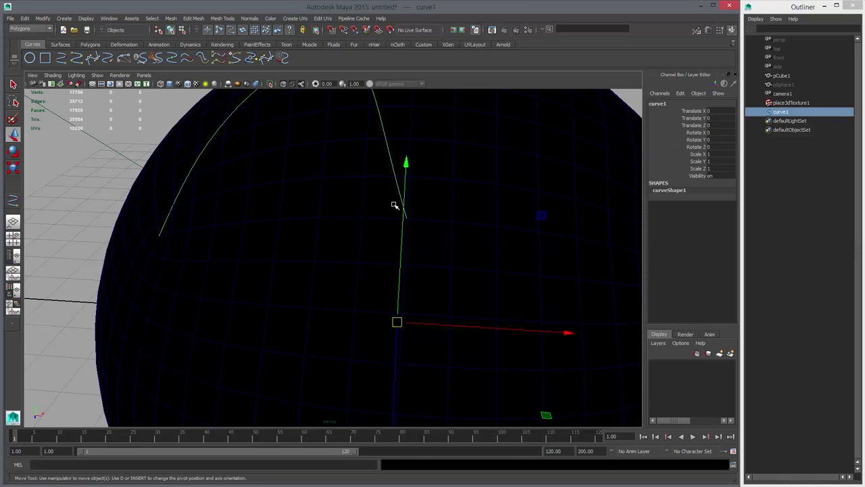
pyautogui.click(395, 205)
pyautogui.hotkey('ctrl', 'h')
pyautogui.keyDown('alt'); pyautogui.moveTo(395, 205); pyautogui.dragTo(345, 205, button='right'); pyautogui.keyUp('alt')
pyautogui.keyDown('alt'); pyautogui.moveTo(345, 205); pyautogui.dragTo(406, 159); pyautogui.keyUp('alt')
pyautogui.moveTo(414, 157); pyautogui.dragTo(426, 172)
pyautogui.keyDown('alt'); pyautogui.moveTo(395, 205); pyautogui.dragTo(352, 205, button='right'); pyautogui.keyUp('alt')
pyautogui.keyDown('alt'); pyautogui.moveTo(395, 205); pyautogui.dragTo(290, 198); pyautogui.keyUp('alt')
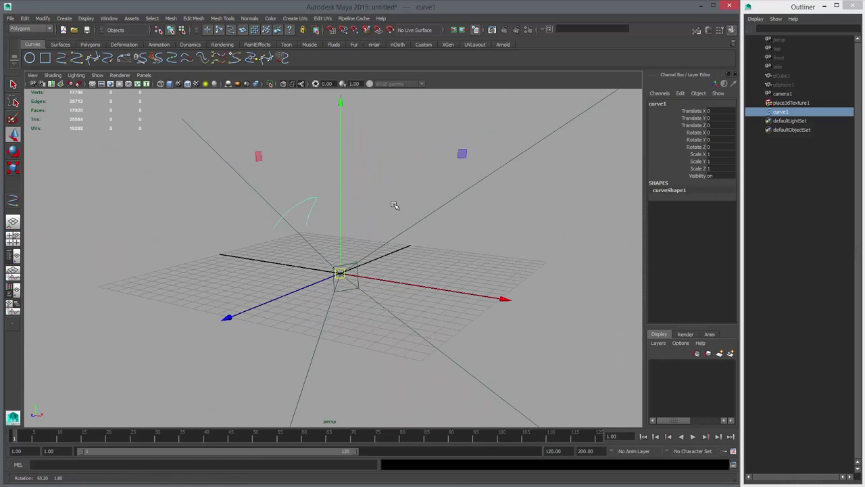
pyautogui.keyDown('alt'); pyautogui.moveTo(395, 205); pyautogui.dragTo(394, 222); pyautogui.keyUp('alt')
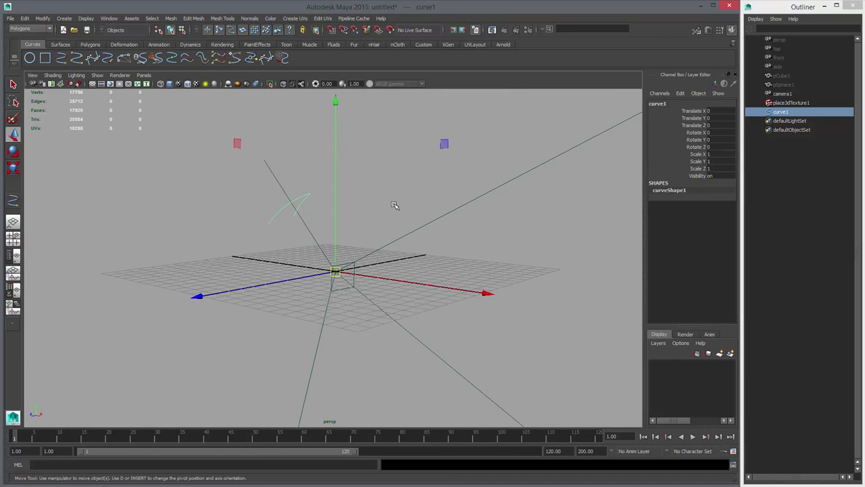
pyautogui.press('e')
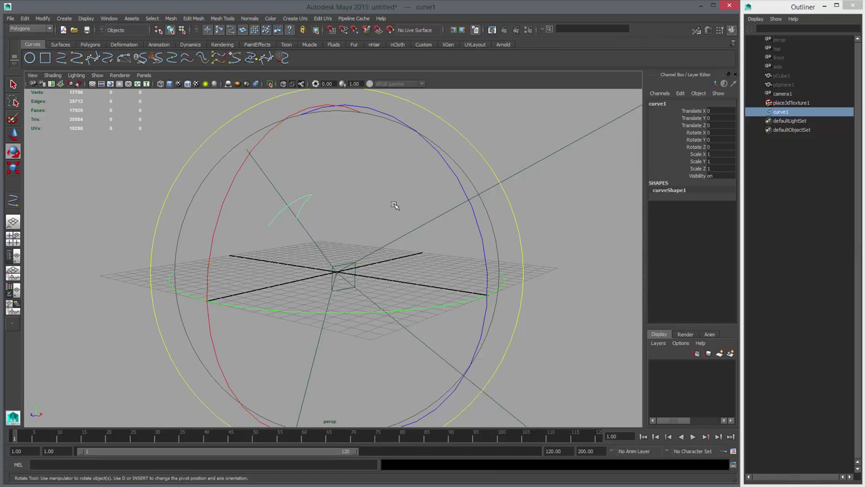
pyautogui.press('r')
pyautogui.moveTo(336, 106); pyautogui.dragTo(337, 179)
pyautogui.hotkey('ctrl', 'z')
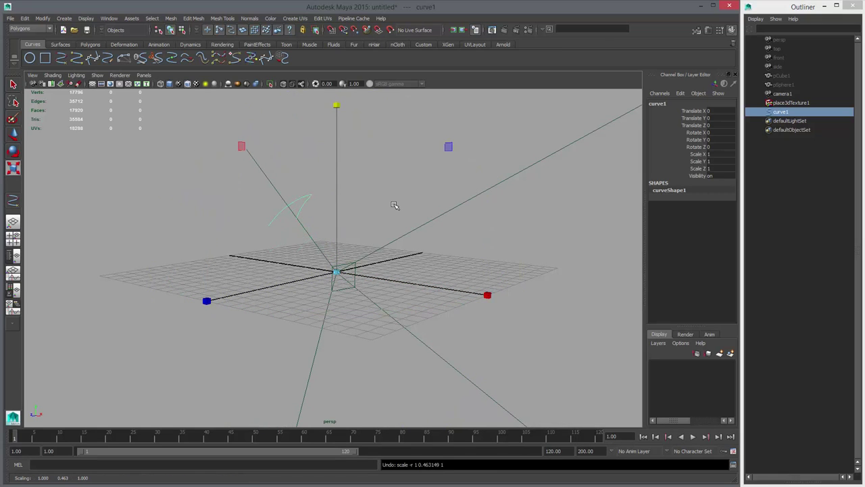
# Duplicate curve1 and mirror the copy by setting its Scale Y and Scale X to -1.
pyautogui.hotkey('ctrl', 'd')
pyautogui.moveTo(337, 290); pyautogui.dragTo(337, 382)
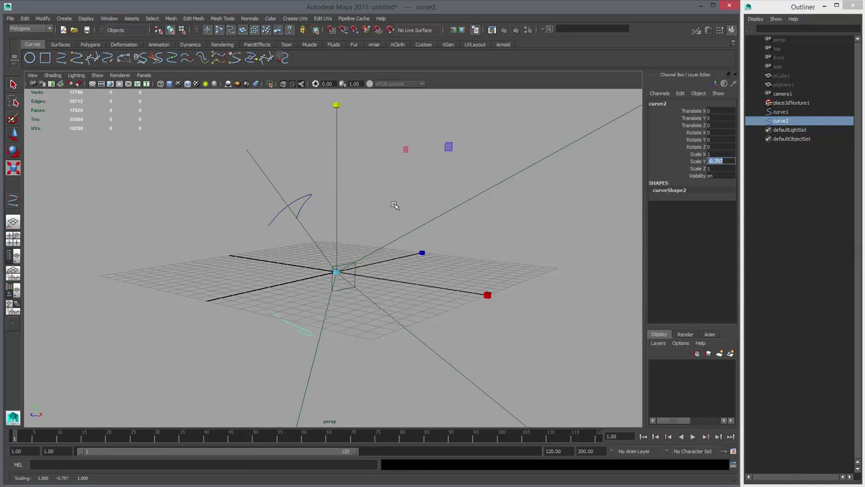
pyautogui.press('e')
pyautogui.keyDown('alt'); pyautogui.moveTo(395, 204); pyautogui.dragTo(395, 205); pyautogui.keyUp('alt')
pyautogui.press('r')
pyautogui.moveTo(518, 269); pyautogui.dragTo(450, 269)
pyautogui.moveTo(242, 268); pyautogui.dragTo(231, 268)
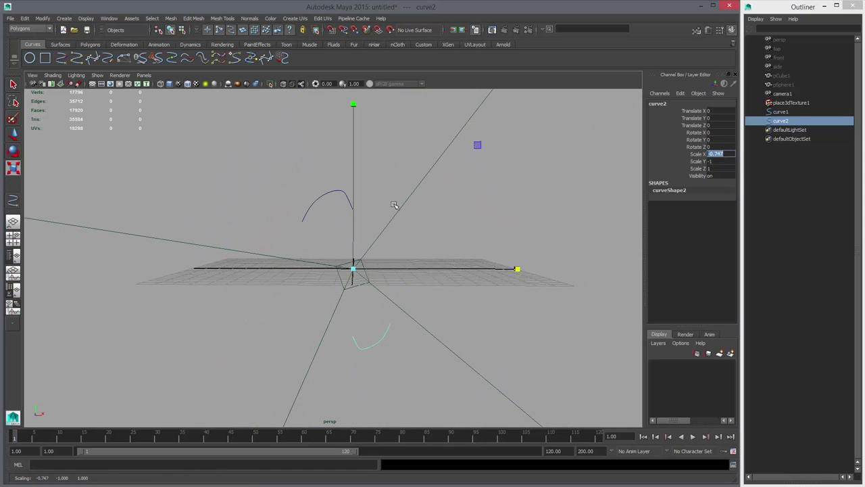
# Rotate the mirrored copy to -90 degrees in X so it continues from the original curve.
pyautogui.keyDown('alt'); pyautogui.moveTo(395, 205); pyautogui.dragTo(372, 205); pyautogui.keyUp('alt')
pyautogui.press('e')
pyautogui.moveTo(313, 274); pyautogui.dragTo(327, 121)
pyautogui.keyDown('alt'); pyautogui.moveTo(395, 205); pyautogui.dragTo(334, 205); pyautogui.keyUp('alt')
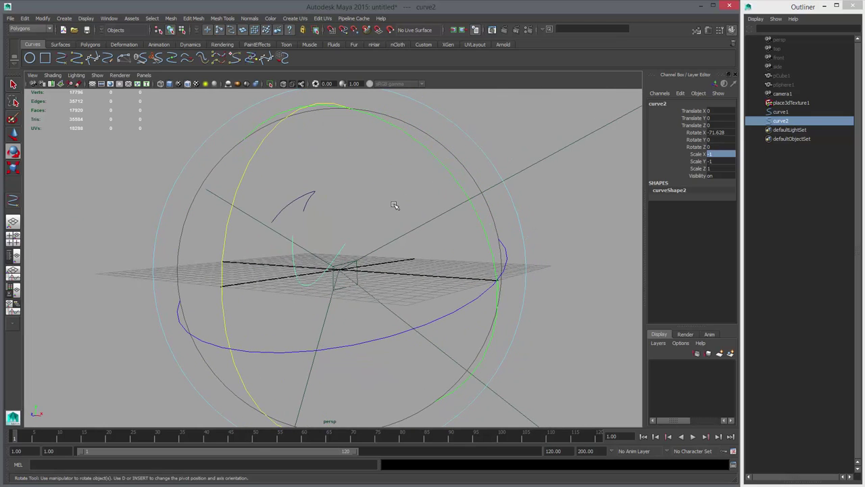
pyautogui.moveTo(227, 224); pyautogui.dragTo(246, 167)
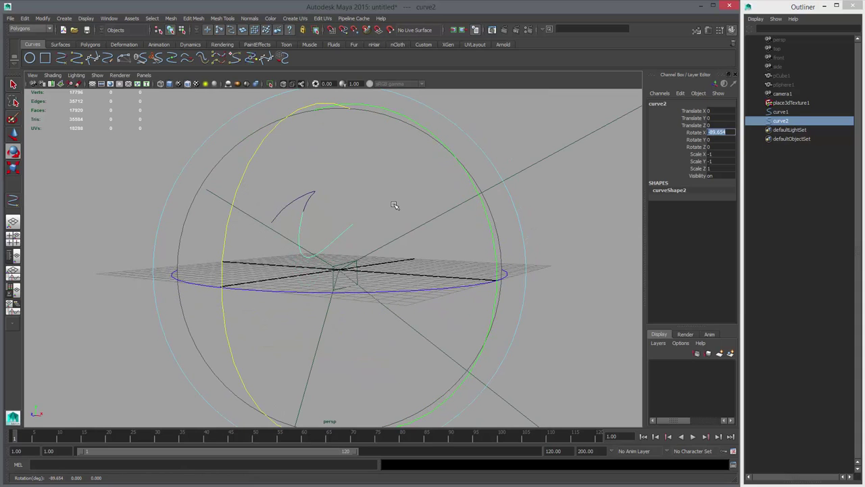
pyautogui.press('Return')
# Unhide pCube1 to check the two curves against the ball, and undo the last selection changes.
pyautogui.moveTo(395, 204)
pyautogui.keyDown('alt'); pyautogui.mouseDown()
pyautogui.moveTo(449, 223)
pyautogui.moveTo(413, 195)
pyautogui.moveTo(395, 206)
pyautogui.mouseUp(); pyautogui.keyUp('alt')
pyautogui.press('w')
pyautogui.click(782, 94)
pyautogui.click(781, 76)
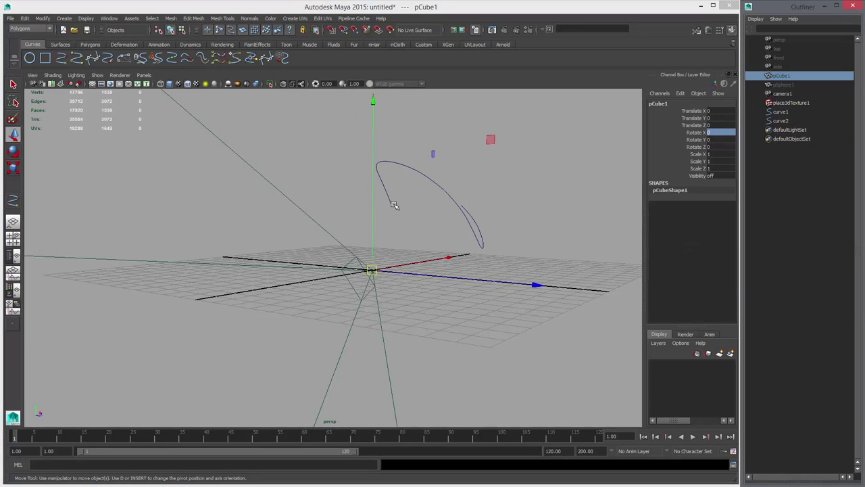
pyautogui.hotkey('shift', 'h')
pyautogui.keyDown('alt'); pyautogui.moveTo(395, 205); pyautogui.dragTo(298, 233); pyautogui.keyUp('alt')
pyautogui.scroll(3, 395, 206)
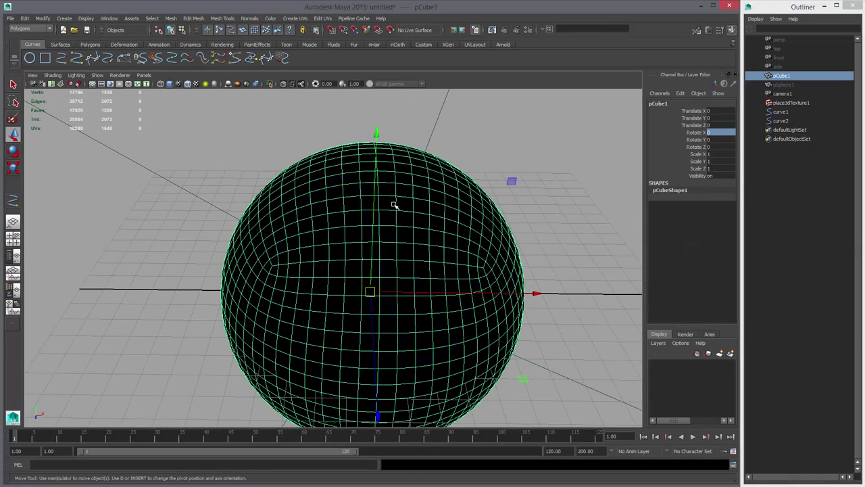
pyautogui.moveTo(781, 113); pyautogui.dragTo(781, 121)
pyautogui.moveTo(394, 206)
pyautogui.keyDown('alt'); pyautogui.mouseDown()
pyautogui.moveTo(257, 192)
pyautogui.moveTo(412, 186)
pyautogui.mouseUp(); pyautogui.keyUp('alt')
pyautogui.hotkey('ctrl', 'z')
pyautogui.hotkey('ctrl', 'z')
pyautogui.hotkey('ctrl', 'z')
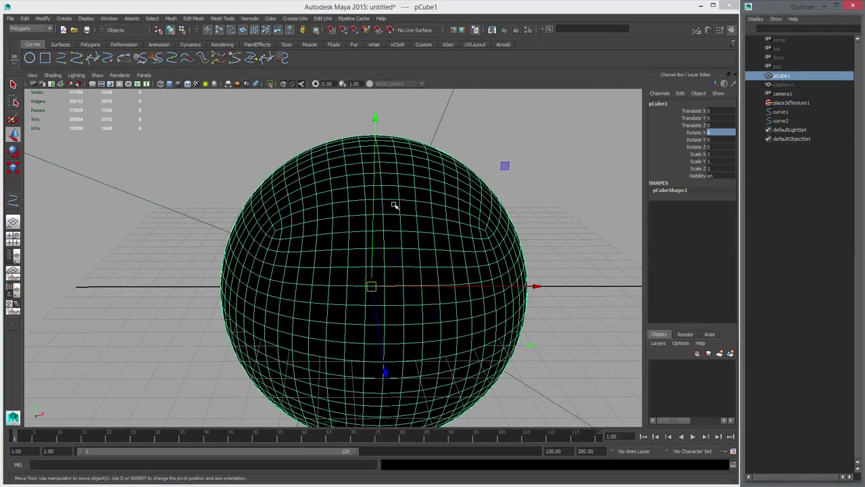
# Select curve1 and curve2 and freeze their transformations.
pyautogui.moveTo(781, 112); pyautogui.dragTo(781, 121)
pyautogui.keyDown('alt'); pyautogui.moveTo(394, 205); pyautogui.dragTo(487, 195); pyautogui.keyUp('alt')
pyautogui.click(43, 18)
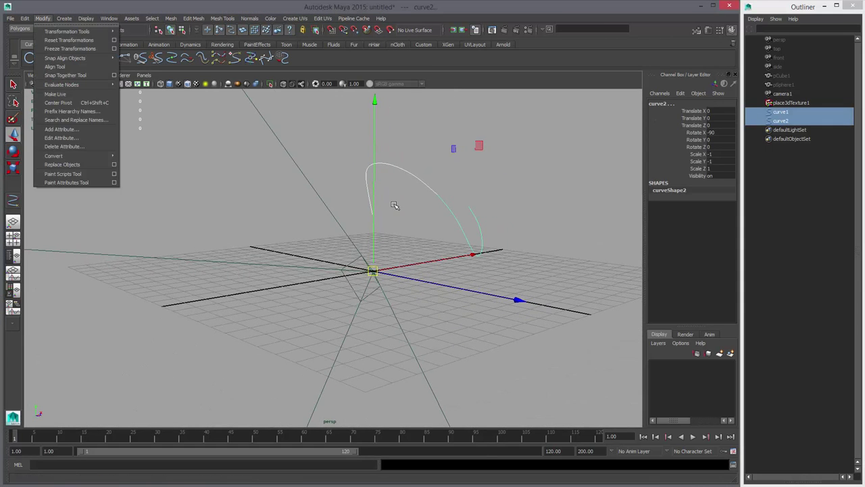
pyautogui.click(69, 48)
# Duplicate the two curves and set the copies' Rotate X to 90 degrees.
pyautogui.keyDown('alt'); pyautogui.moveTo(394, 206); pyautogui.dragTo(304, 205); pyautogui.keyUp('alt')
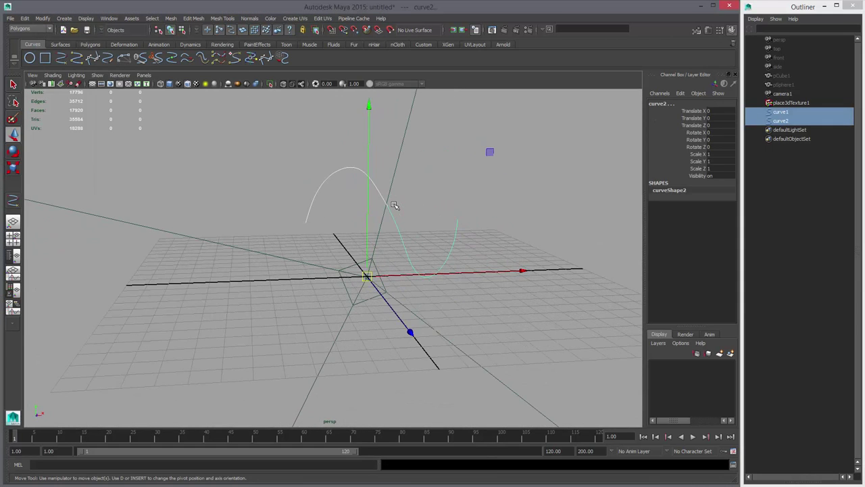
pyautogui.hotkey('ctrl', 'd')
pyautogui.press('e')
pyautogui.moveTo(404, 205); pyautogui.dragTo(408, 243)
pyautogui.write('90')
pyautogui.press('Return')
pyautogui.keyDown('alt'); pyautogui.moveTo(395, 205); pyautogui.dragTo(478, 171); pyautogui.keyUp('alt')
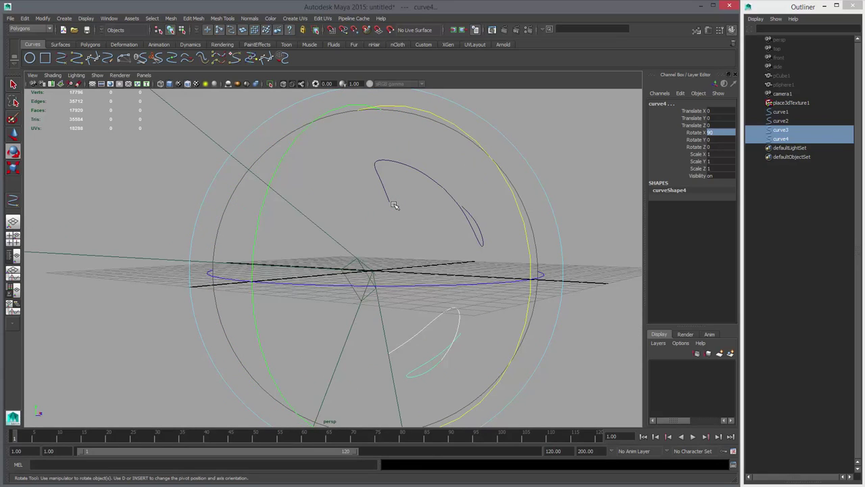
# Repeat the duplication with transform twice to place curve pairs at 180 and -90 degrees in X.
pyautogui.hotkey('shift', 'd')
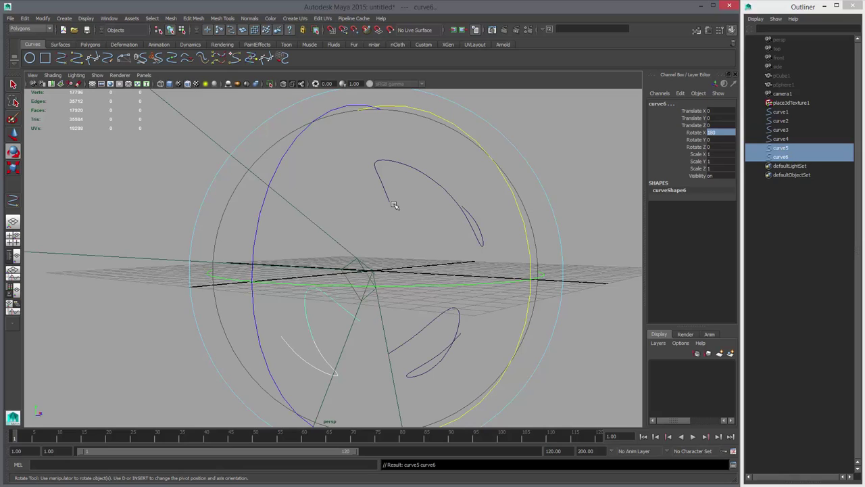
pyautogui.hotkey('shift', 'd')
pyautogui.keyDown('alt'); pyautogui.moveTo(395, 206); pyautogui.dragTo(511, 214); pyautogui.keyUp('alt')
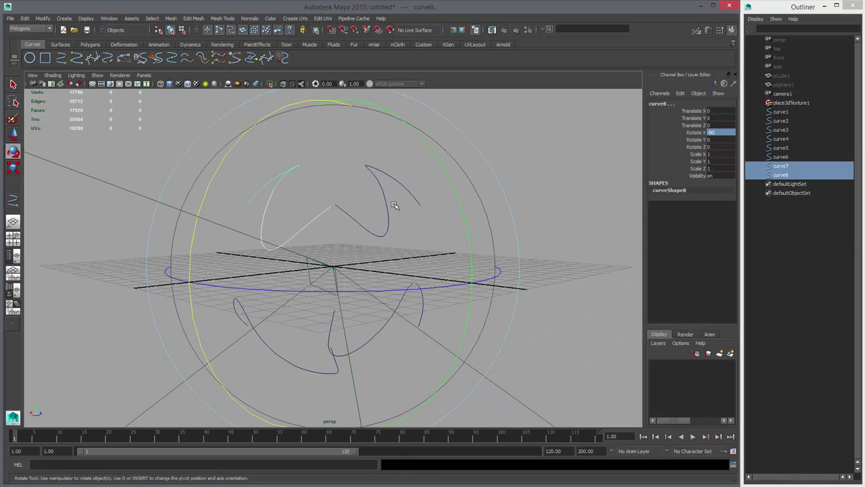
# Examine the curve copies around the origin and try rotating curve1 and curve2.
pyautogui.press('q')
pyautogui.keyDown('alt'); pyautogui.moveTo(395, 205); pyautogui.dragTo(524, 214); pyautogui.keyUp('alt')
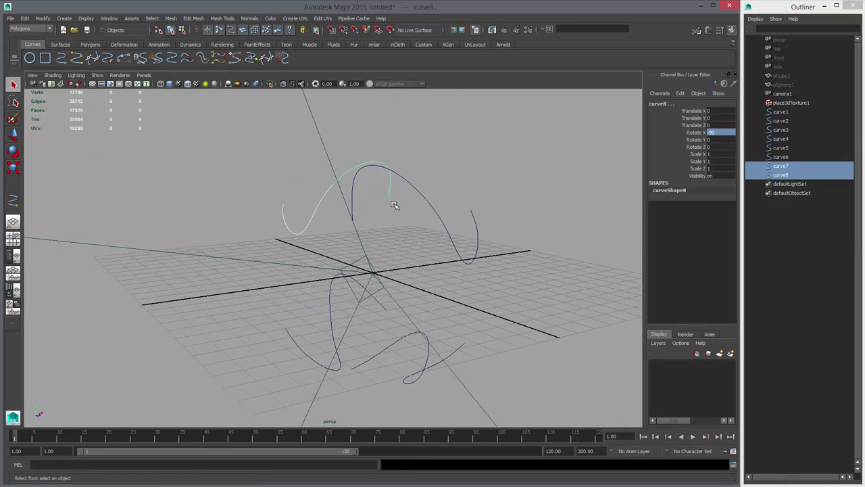
pyautogui.moveTo(394, 206)
pyautogui.keyDown('alt'); pyautogui.mouseDown()
pyautogui.moveTo(352, 228)
pyautogui.moveTo(336, 251)
pyautogui.moveTo(347, 225)
pyautogui.moveTo(392, 215)
pyautogui.moveTo(437, 229)
pyautogui.mouseUp(); pyautogui.keyUp('alt')
pyautogui.moveTo(394, 205)
pyautogui.keyDown('alt'); pyautogui.mouseDown()
pyautogui.moveTo(428, 191)
pyautogui.moveTo(394, 206)
pyautogui.mouseUp(); pyautogui.keyUp('alt')
pyautogui.press('w')
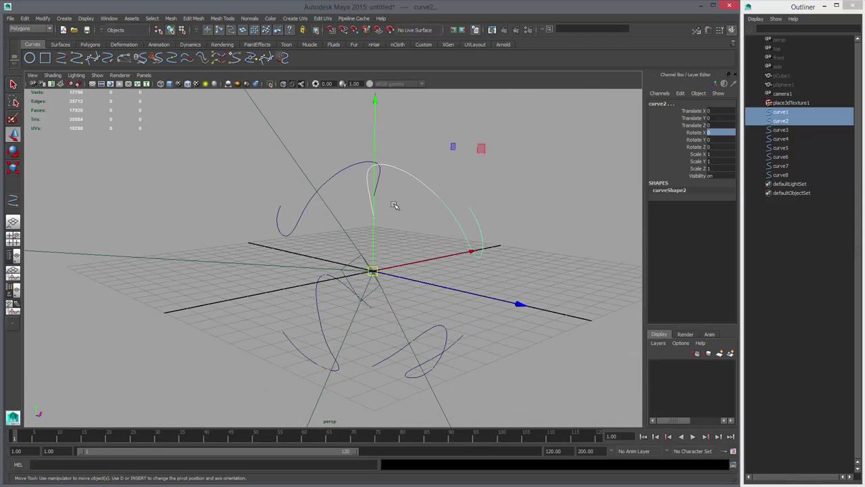
pyautogui.press('e')
pyautogui.moveTo(245, 223)
pyautogui.mouseDown()
pyautogui.moveTo(278, 156)
pyautogui.moveTo(313, 121)
pyautogui.mouseUp()
pyautogui.hotkey('ctrl', 'z')
pyautogui.keyDown('alt'); pyautogui.moveTo(394, 205); pyautogui.dragTo(394, 211); pyautogui.keyUp('alt')
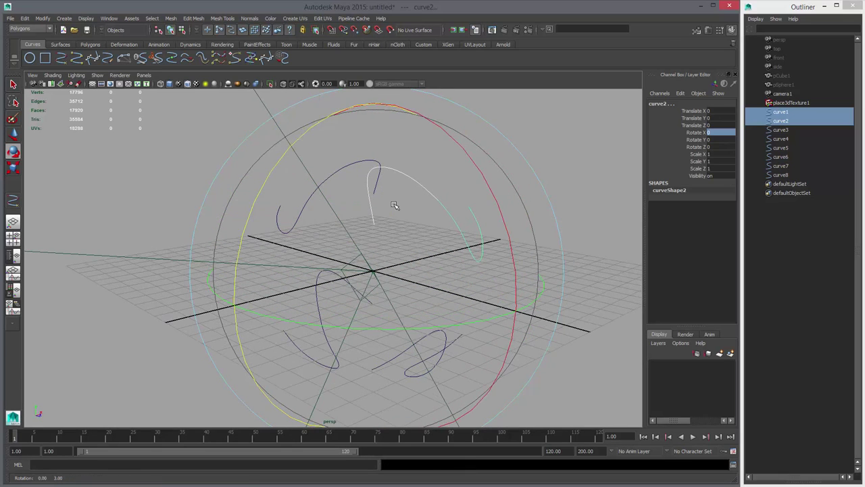
# Try duplicating curve1 to curve8 and setting the copies' Rotate Z to -90 degrees.
pyautogui.press('q')
pyautogui.moveTo(781, 112); pyautogui.dragTo(780, 175)
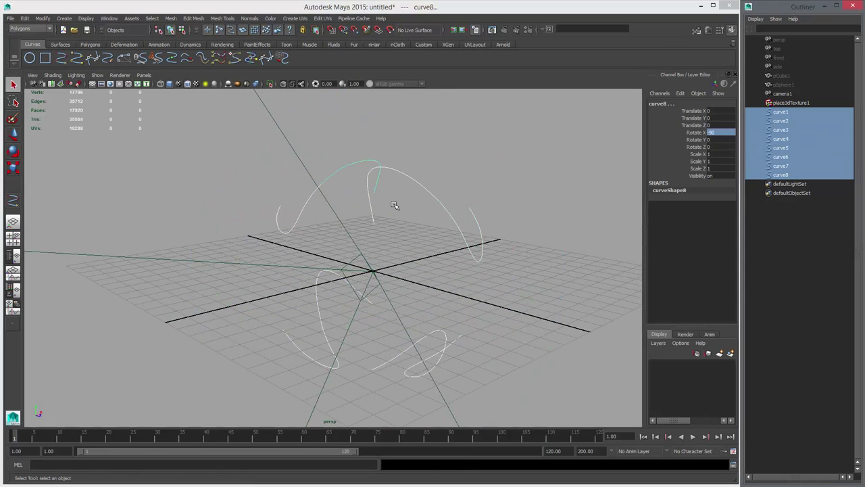
pyautogui.hotkey('ctrl', 'd')
pyautogui.press('e')
pyautogui.moveTo(259, 193)
pyautogui.mouseDown()
pyautogui.moveTo(294, 144)
pyautogui.moveTo(346, 111)
pyautogui.moveTo(403, 109)
pyautogui.mouseUp()
pyautogui.moveTo(395, 205); pyautogui.dragTo(395, 205, button='middle')
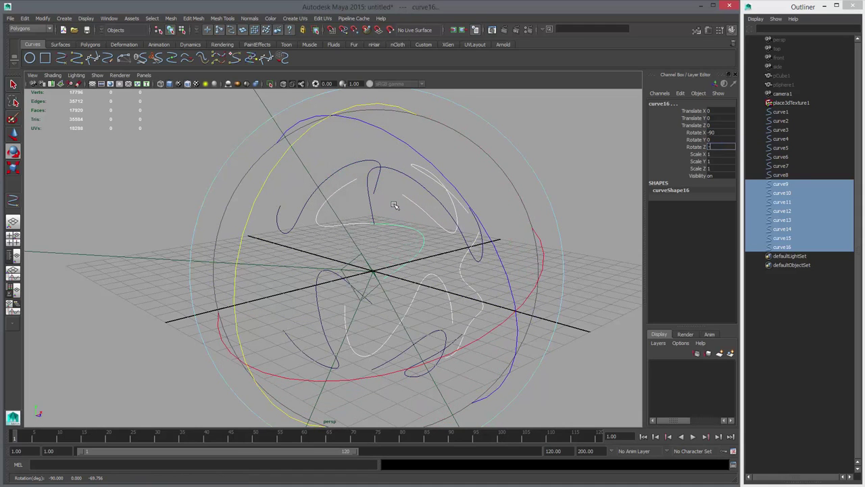
pyautogui.press('Return')
pyautogui.keyDown('alt'); pyautogui.moveTo(394, 205); pyautogui.dragTo(394, 206); pyautogui.keyUp('alt')
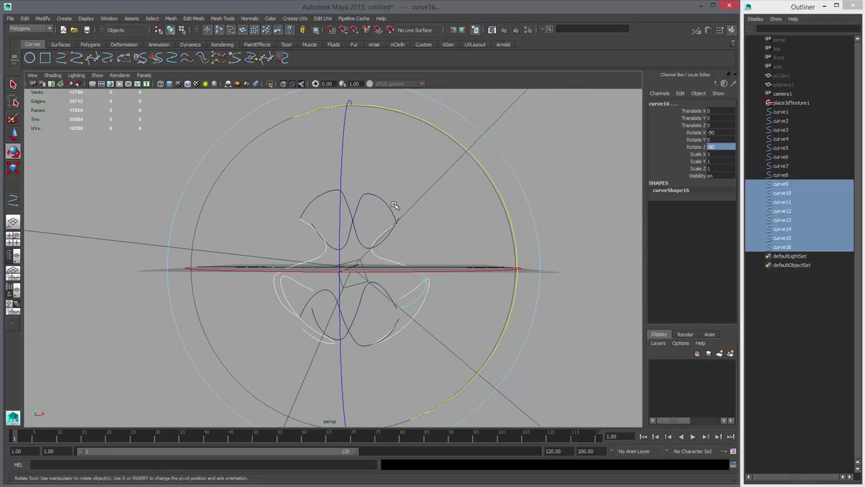
# Undo the duplications and rotations until only the original curve1 and curve2 remain.
pyautogui.hotkey('ctrl', 'z')
pyautogui.hotkey('ctrl', 'z')
pyautogui.hotkey('ctrl', 'z')
pyautogui.hotkey('ctrl', 'z')
pyautogui.hotkey('ctrl', 'z')
pyautogui.hotkey('ctrl', 'z')
pyautogui.hotkey('ctrl', 'z')
pyautogui.hotkey('ctrl', 'z')
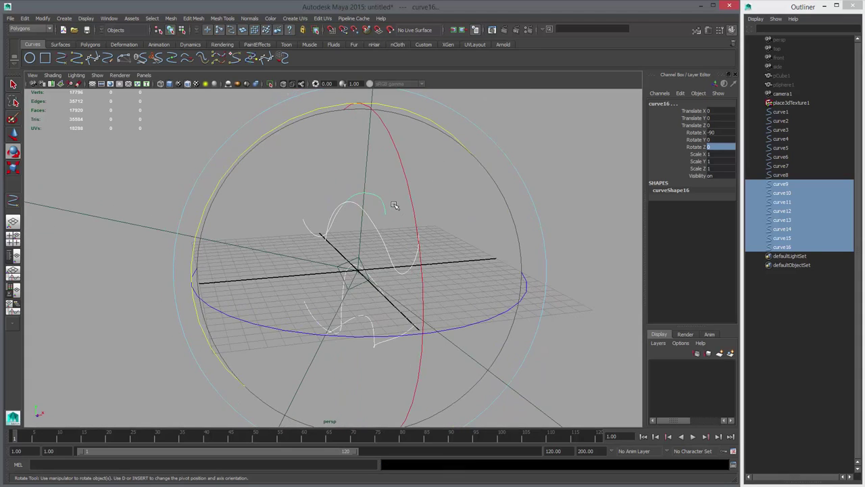
pyautogui.hotkey('ctrl', 'z')
pyautogui.hotkey('ctrl', 'z')
pyautogui.hotkey('ctrl', 'z')
pyautogui.hotkey('ctrl', 'z')
pyautogui.hotkey('ctrl', 'z')
pyautogui.hotkey('ctrl', 'z')
pyautogui.hotkey('ctrl', 'z')
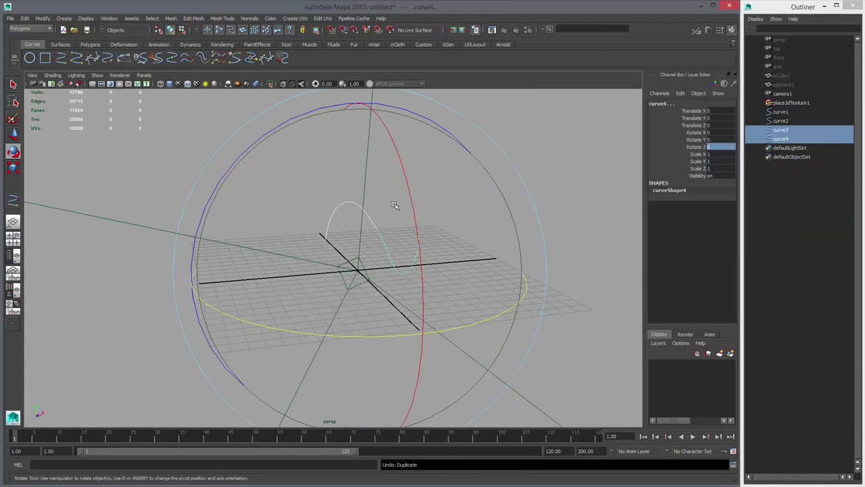
pyautogui.keyDown('alt'); pyautogui.moveTo(395, 205); pyautogui.dragTo(395, 205); pyautogui.keyUp('alt')
pyautogui.press('w')
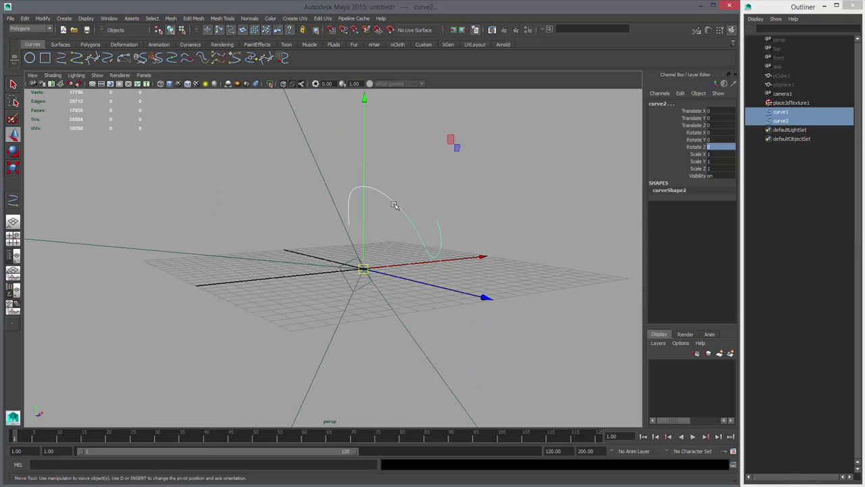
pyautogui.keyDown('alt'); pyautogui.moveTo(394, 205); pyautogui.dragTo(395, 205); pyautogui.keyUp('alt')
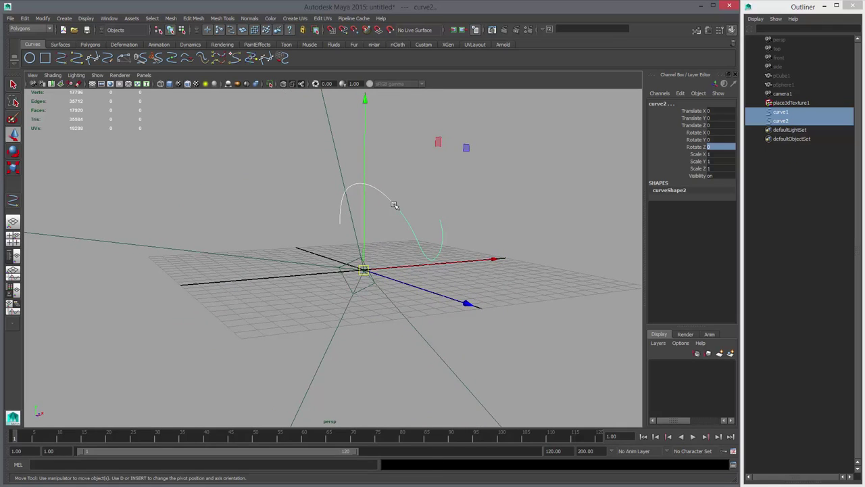
# Duplicate curve1 and curve2 rotated about Z, repeating with transform twice until the last pair has Rotate Z -90 degrees.
pyautogui.hotkey('ctrl', 'd')
pyautogui.press('e')
pyautogui.moveTo(291, 121)
pyautogui.mouseDown()
pyautogui.moveTo(348, 105)
pyautogui.moveTo(479, 188)
pyautogui.mouseUp()
pyautogui.press('Return')
pyautogui.keyDown('alt'); pyautogui.moveTo(395, 204); pyautogui.dragTo(396, 206); pyautogui.keyUp('alt')
pyautogui.hotkey('shift', 'd')
pyautogui.hotkey('shift', 'd')
# Unhide pCube1 to check the curves against the ball, and group curve1 to curve8.
pyautogui.press('q')
pyautogui.moveTo(781, 111); pyautogui.dragTo(781, 175)
pyautogui.keyDown('alt'); pyautogui.moveTo(395, 205); pyautogui.dragTo(395, 205); pyautogui.keyUp('alt')
pyautogui.click(782, 75)
pyautogui.hotkey('shift', 'h')
pyautogui.moveTo(781, 112); pyautogui.dragTo(781, 175)
pyautogui.keyDown('alt'); pyautogui.moveTo(395, 205); pyautogui.dragTo(394, 205); pyautogui.keyUp('alt')
pyautogui.scroll(1, 395, 205)
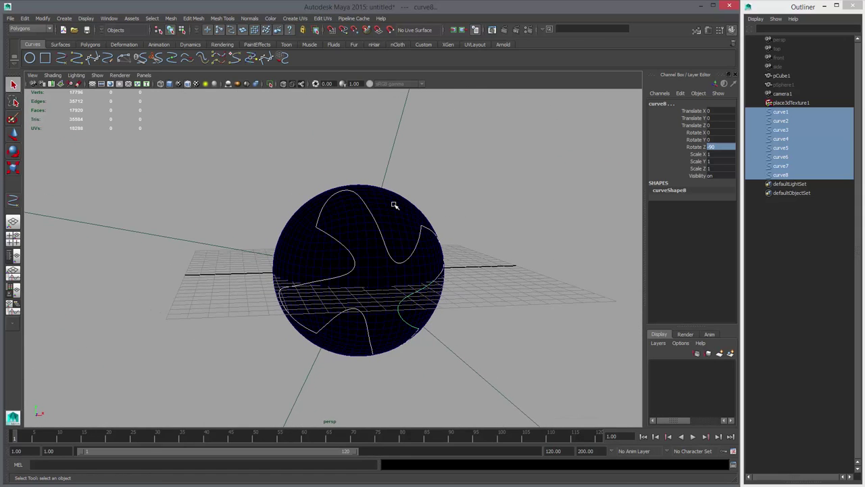
pyautogui.hotkey('ctrl', 'g')
# Hide pCube1, duplicate group1 and set the copy's Rotate Y to 90 degrees.
pyautogui.click(394, 205)
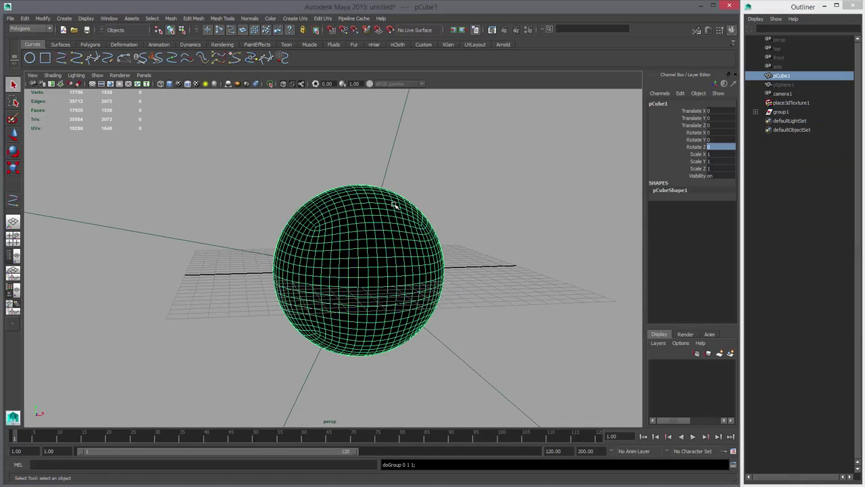
pyautogui.hotkey('ctrl', 'h')
pyautogui.press('Up')
pyautogui.hotkey('ctrl', 'd')
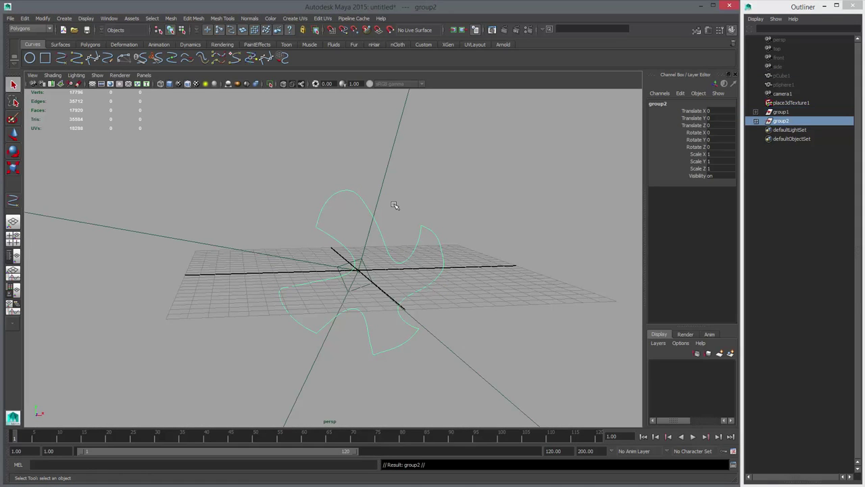
pyautogui.press('e')
pyautogui.moveTo(379, 307); pyautogui.dragTo(525, 283)
pyautogui.write('90')
pyautogui.press('Return')
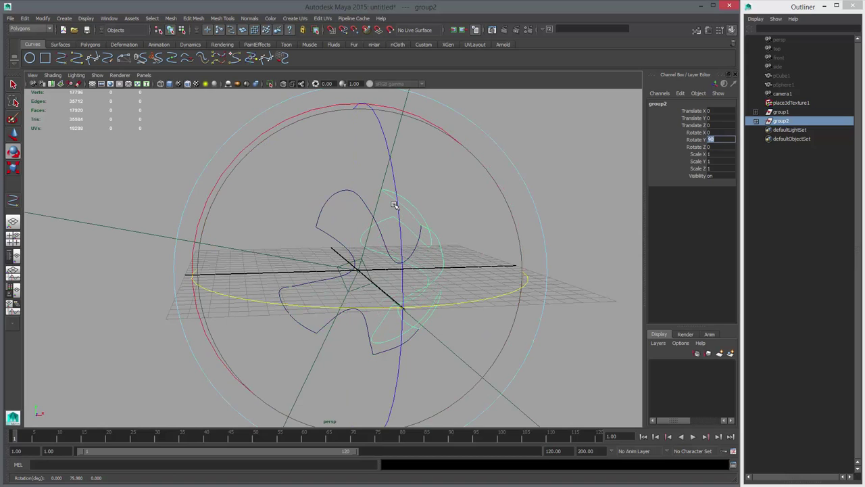
# Repeat the group duplication with transform twice to complete four curve groups around the Y axis.
pyautogui.keyDown('alt'); pyautogui.moveTo(395, 204); pyautogui.dragTo(470, 215); pyautogui.keyUp('alt')
pyautogui.hotkey('shift', 'd')
pyautogui.hotkey('shift', 'd')
pyautogui.keyDown('alt'); pyautogui.moveTo(394, 205); pyautogui.dragTo(500, 169); pyautogui.keyUp('alt')
# Unhide pCube1 and check how the four curve groups lie on the ball.
pyautogui.click(394, 205)
pyautogui.click(782, 76)
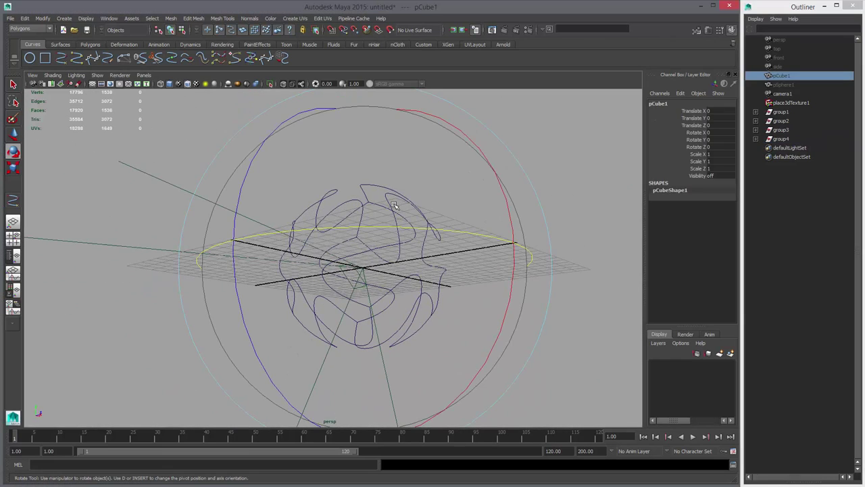
pyautogui.hotkey('shift', 'h')
pyautogui.keyDown('alt'); pyautogui.moveTo(395, 205); pyautogui.dragTo(429, 236); pyautogui.keyUp('alt')
pyautogui.click(395, 205)
pyautogui.keyDown('alt'); pyautogui.moveTo(395, 205); pyautogui.dragTo(459, 149); pyautogui.keyUp('alt')
pyautogui.press('w')
pyautogui.keyDown('alt'); pyautogui.moveTo(395, 205); pyautogui.dragTo(433, 205, button='right'); pyautogui.keyUp('alt')
pyautogui.keyDown('alt'); pyautogui.moveTo(395, 205); pyautogui.dragTo(548, 223); pyautogui.keyUp('alt')
# Select group1 to group4 and combine them into one parent group.
pyautogui.moveTo(781, 112); pyautogui.dragTo(782, 139)
pyautogui.keyDown('alt'); pyautogui.moveTo(395, 204); pyautogui.dragTo(349, 214); pyautogui.keyUp('alt')
pyautogui.keyDown('alt'); pyautogui.moveTo(395, 205); pyautogui.dragTo(358, 237, button='middle'); pyautogui.keyUp('alt')
pyautogui.keyDown('alt'); pyautogui.moveTo(395, 205); pyautogui.dragTo(459, 204, button='right'); pyautogui.keyUp('alt')
pyautogui.keyDown('alt'); pyautogui.moveTo(395, 206); pyautogui.dragTo(395, 205); pyautogui.keyUp('alt')
pyautogui.press('q')
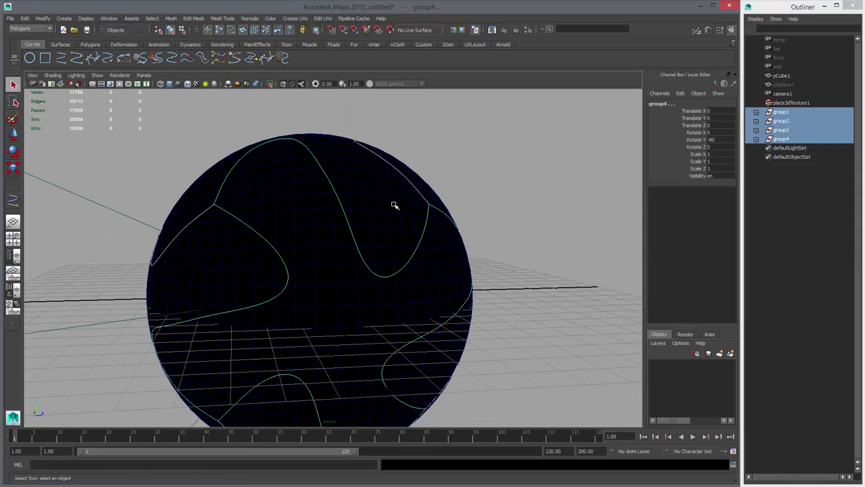
pyautogui.click(394, 206)
pyautogui.moveTo(781, 111); pyautogui.dragTo(781, 139)
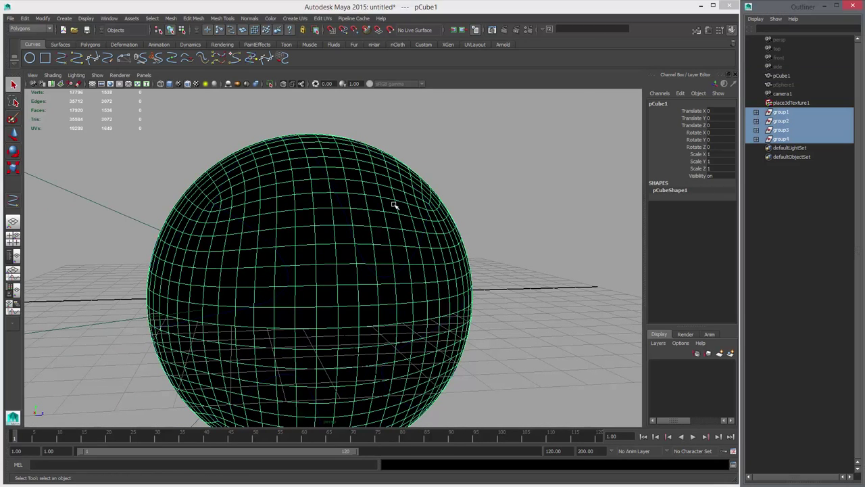
pyautogui.hotkey('ctrl', 'h')
pyautogui.hotkey('ctrl', 'z')
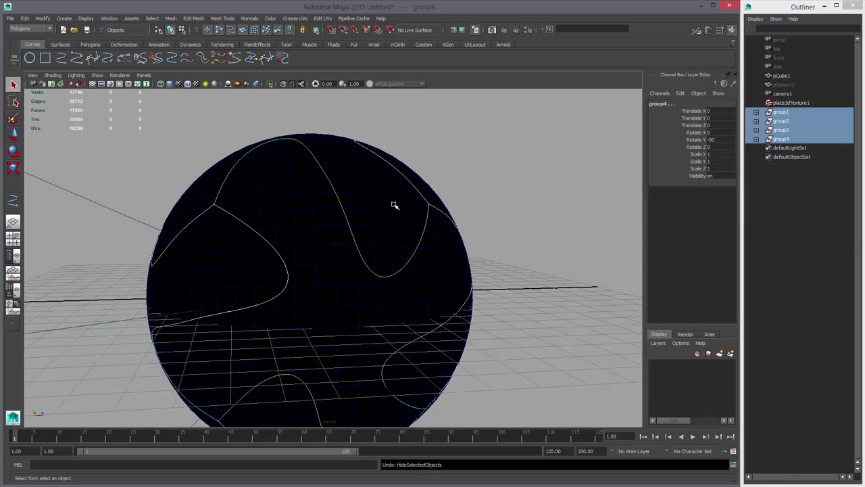
pyautogui.hotkey('ctrl', 'g')
pyautogui.moveTo(565, 140); pyautogui.dragTo(611, 184, button='right')
pyautogui.keyDown('alt'); pyautogui.moveTo(567, 184); pyautogui.dragTo(572, 194); pyautogui.keyUp('alt')
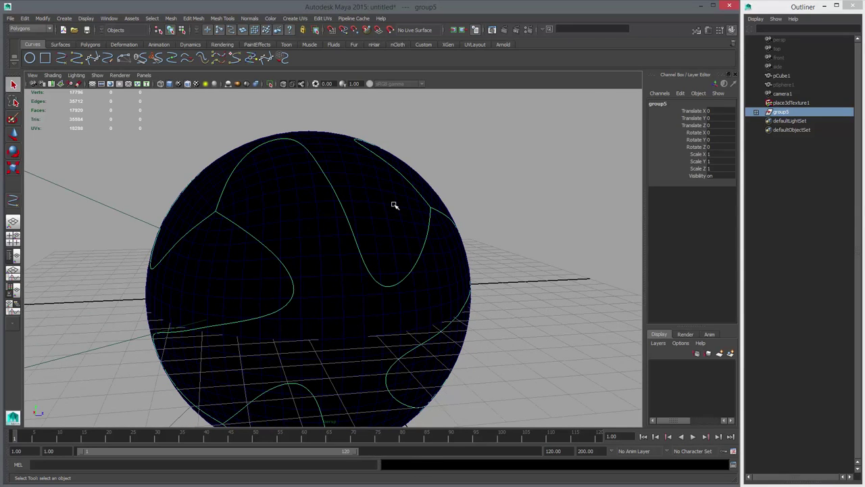
pyautogui.press('F8')
pyautogui.hotkey('ctrl', 'z')
# Display the NURBS edit points on all the grouped seam curves.
pyautogui.click(109, 18)
pyautogui.moveTo(128, 49)
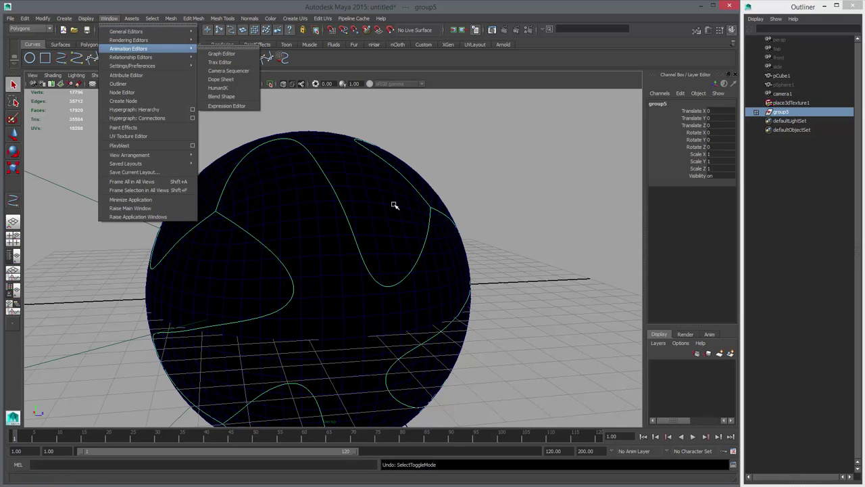
pyautogui.press('Up')
pyautogui.press('Up')
pyautogui.press('Left')
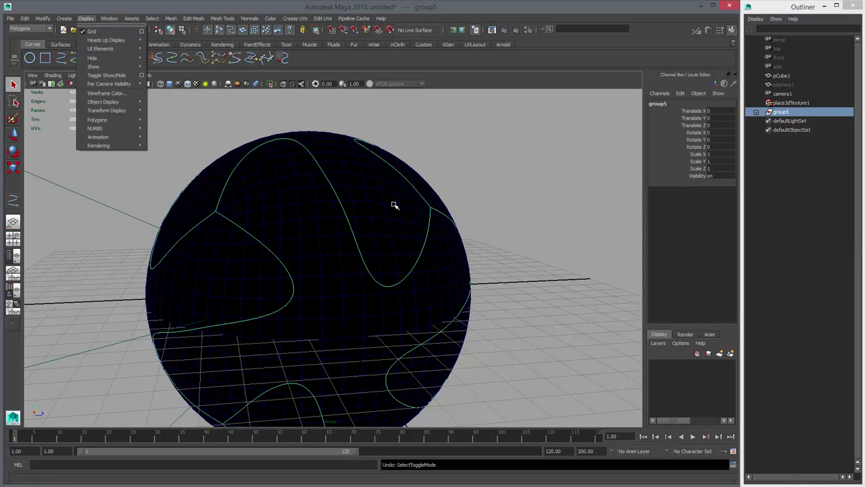
pyautogui.moveTo(101, 48)
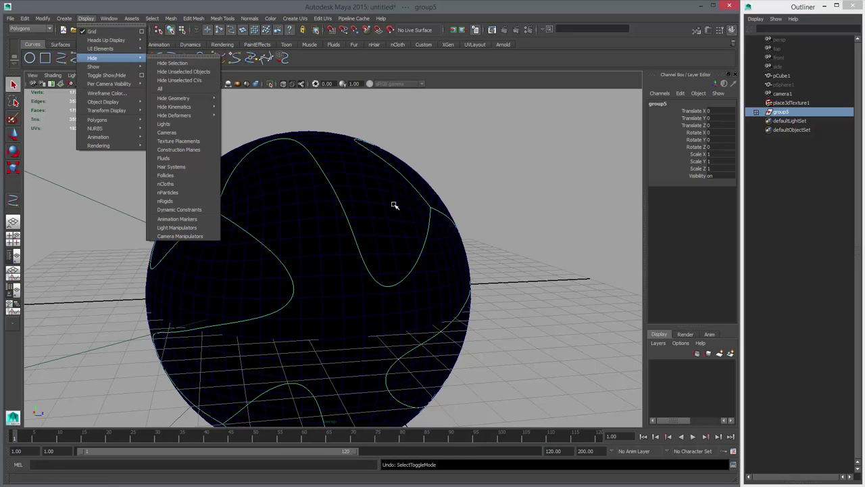
pyautogui.moveTo(95, 128)
pyautogui.click(167, 142)
# Examine the edit points and panel outlines along the seam curves from several sides of the ball.
pyautogui.moveTo(394, 205)
pyautogui.keyDown('alt'); pyautogui.mouseDown()
pyautogui.moveTo(373, 189)
pyautogui.moveTo(397, 212)
pyautogui.mouseUp(); pyautogui.keyUp('alt')
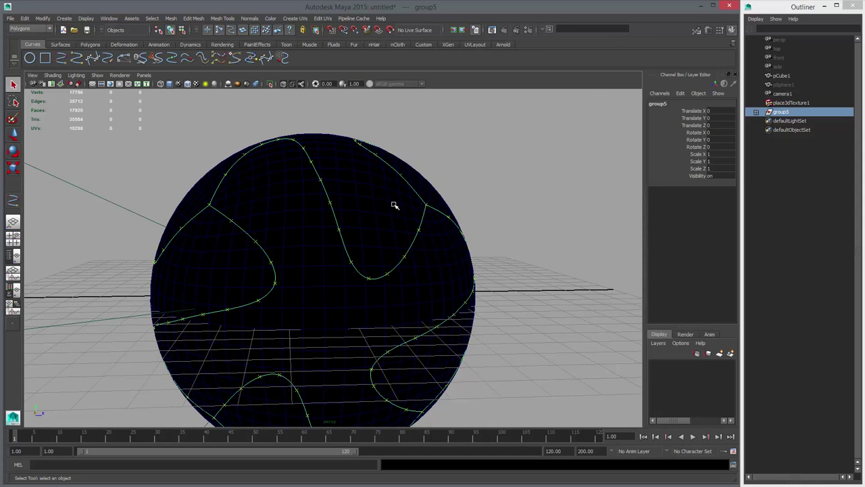
pyautogui.moveTo(394, 204)
pyautogui.keyDown('alt'); pyautogui.mouseDown()
pyautogui.moveTo(352, 237)
pyautogui.moveTo(390, 223)
pyautogui.moveTo(394, 205)
pyautogui.mouseUp(); pyautogui.keyUp('alt')
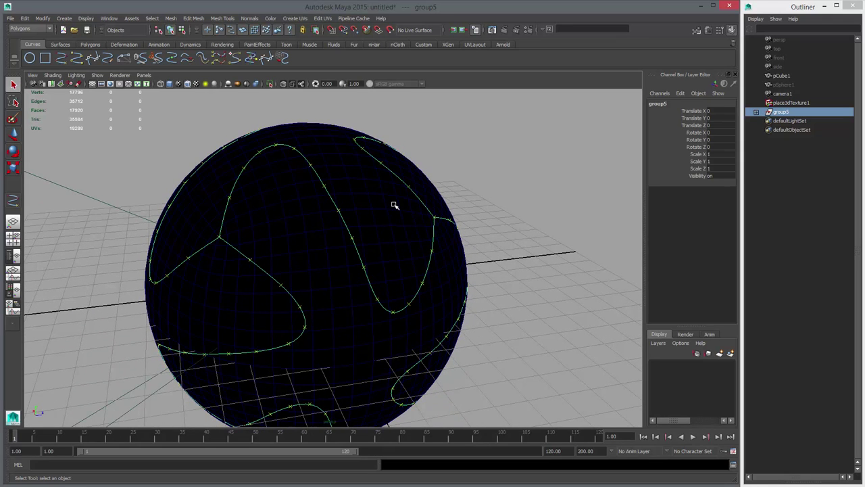
pyautogui.keyDown('alt'); pyautogui.moveTo(394, 205); pyautogui.dragTo(396, 150); pyautogui.keyUp('alt')
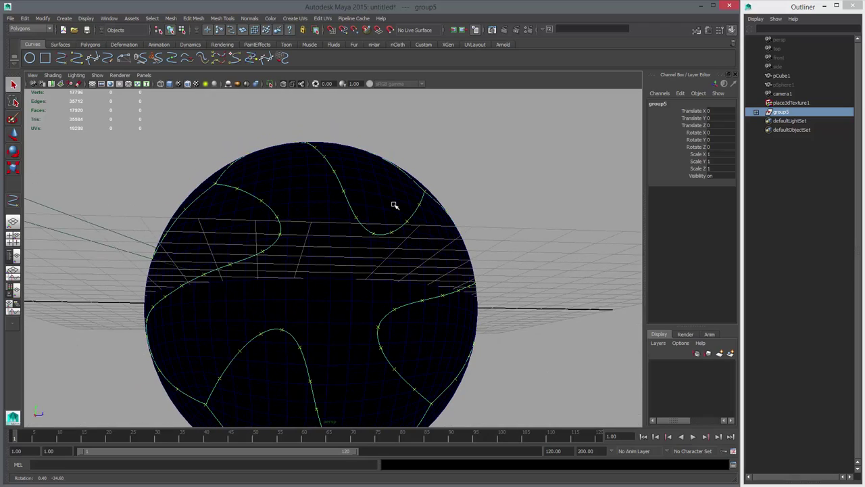
pyautogui.keyDown('alt'); pyautogui.moveTo(395, 205); pyautogui.dragTo(307, 253); pyautogui.keyUp('alt')
pyautogui.keyDown('alt'); pyautogui.moveTo(395, 205); pyautogui.dragTo(361, 205, button='right'); pyautogui.keyUp('alt')
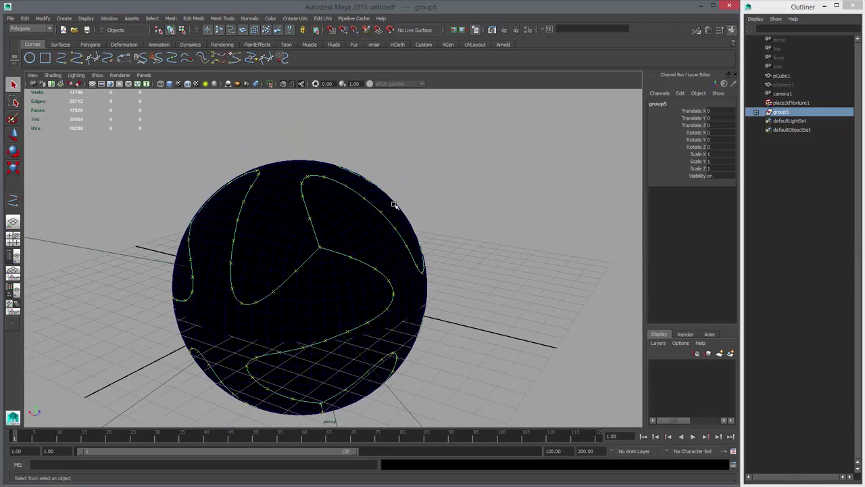
pyautogui.keyDown('alt'); pyautogui.moveTo(395, 205); pyautogui.dragTo(327, 202); pyautogui.keyUp('alt')
pyautogui.keyDown('alt'); pyautogui.moveTo(395, 205); pyautogui.dragTo(324, 205, button='right'); pyautogui.keyUp('alt')
pyautogui.keyDown('alt'); pyautogui.moveTo(395, 205); pyautogui.dragTo(354, 208); pyautogui.keyUp('alt')
pyautogui.keyDown('alt'); pyautogui.moveTo(395, 205); pyautogui.dragTo(476, 205, button='right'); pyautogui.keyUp('alt')
pyautogui.moveTo(395, 205)
pyautogui.keyDown('alt'); pyautogui.mouseDown()
pyautogui.moveTo(421, 213)
pyautogui.moveTo(397, 220)
pyautogui.moveTo(394, 200)
pyautogui.mouseUp(); pyautogui.keyUp('alt')
# Make pCube1 the live surface and activate Quad Draw from the Modeling Toolkit.
pyautogui.click(394, 205)
pyautogui.click(390, 29)
pyautogui.keyDown('alt'); pyautogui.moveTo(395, 205); pyautogui.dragTo(410, 204, button='right'); pyautogui.keyUp('alt')
pyautogui.click(696, 30)
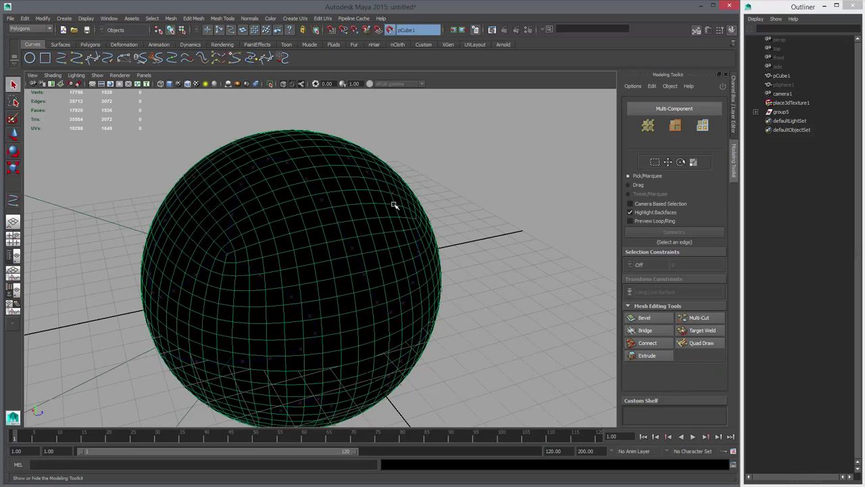
pyautogui.click(701, 342)
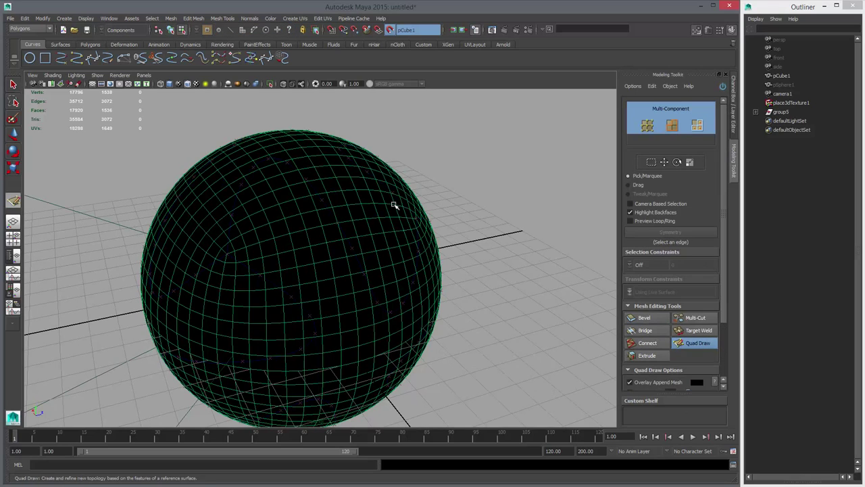
# Place Quad Draw points on the ball along one panel lobe's seam and down its middle, following the curves' edit points.
pyautogui.keyDown('alt'); pyautogui.moveTo(395, 205); pyautogui.dragTo(414, 205, button='right'); pyautogui.keyUp('alt')
pyautogui.keyDown('alt'); pyautogui.moveTo(395, 205); pyautogui.dragTo(395, 205); pyautogui.keyUp('alt')
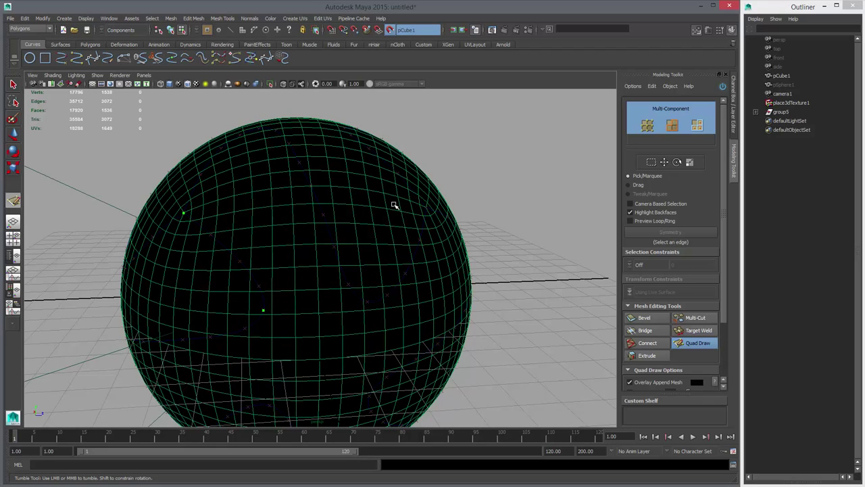
pyautogui.keyDown('alt'); pyautogui.moveTo(395, 205); pyautogui.dragTo(395, 205); pyautogui.keyUp('alt')
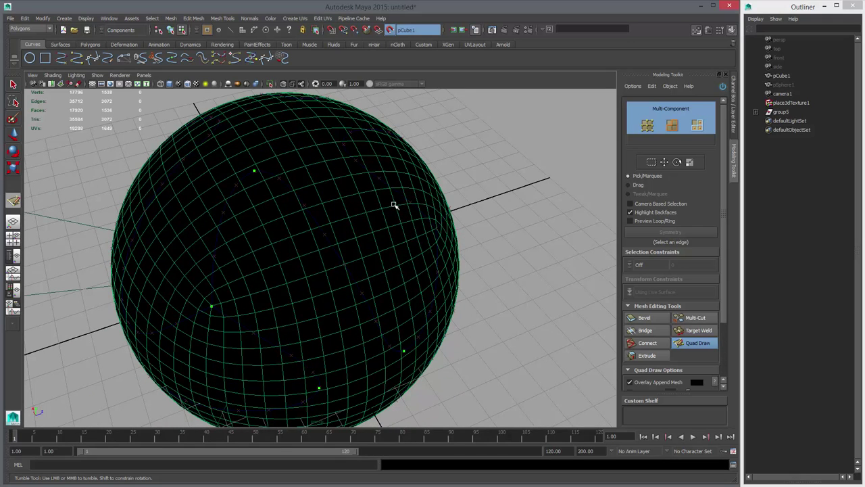
pyautogui.keyDown('alt'); pyautogui.moveTo(395, 205); pyautogui.dragTo(395, 205); pyautogui.keyUp('alt')
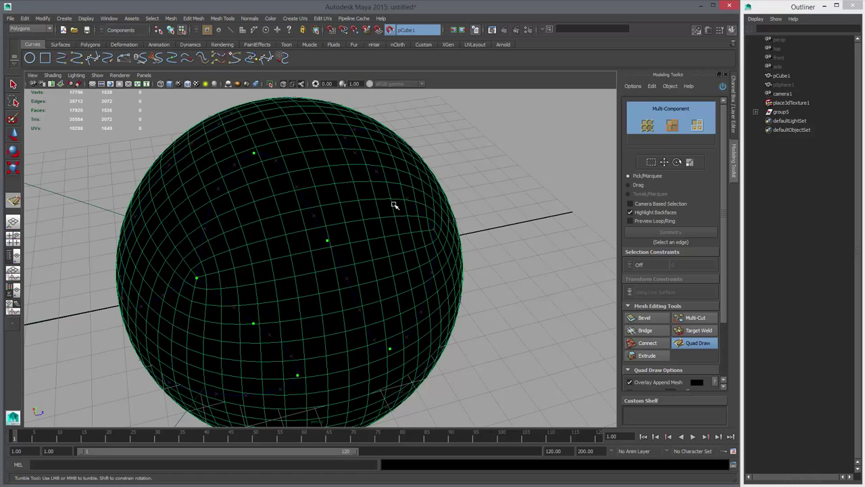
pyautogui.keyDown('alt'); pyautogui.moveTo(395, 205); pyautogui.dragTo(395, 205); pyautogui.keyUp('alt')
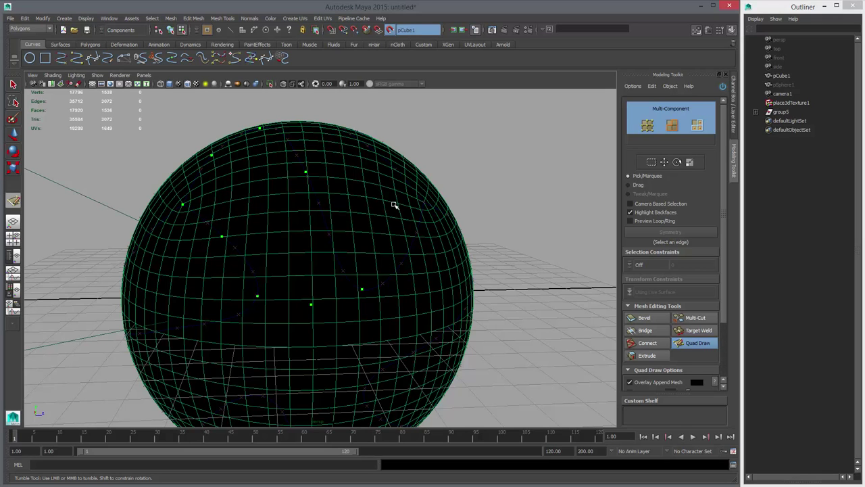
pyautogui.keyDown('alt'); pyautogui.moveTo(394, 204); pyautogui.dragTo(395, 205); pyautogui.keyUp('alt')
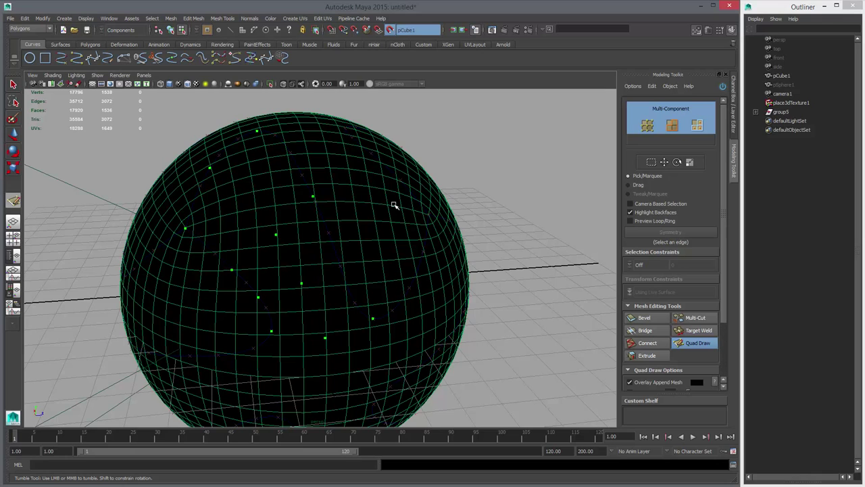
pyautogui.keyDown('alt'); pyautogui.moveTo(393, 205); pyautogui.dragTo(414, 230); pyautogui.keyUp('alt')
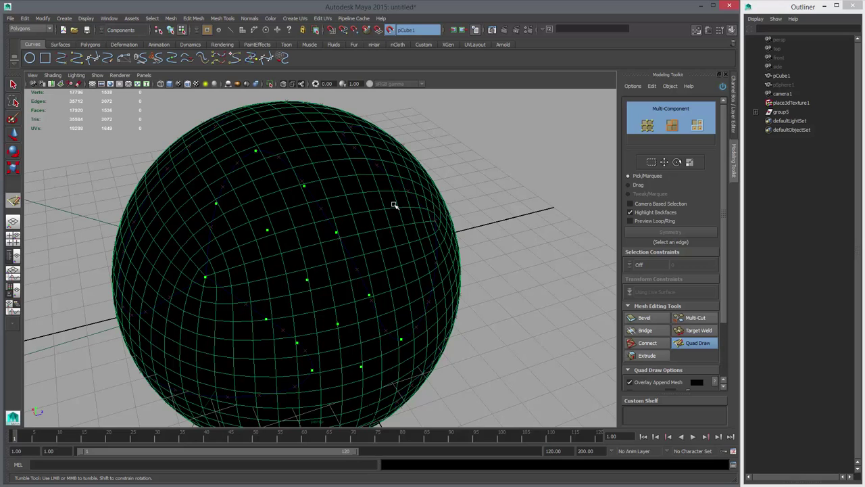
# Fill the placed points with eight quads to form the panel lobe's mesh.
pyautogui.keyDown('shift'); pyautogui.click(235, 251); pyautogui.keyUp('shift')
pyautogui.keyDown('shift'); pyautogui.click(261, 193); pyautogui.keyUp('shift')
pyautogui.keyDown('shift'); pyautogui.click(303, 232); pyautogui.keyUp('shift')
pyautogui.keyDown('shift'); pyautogui.click(271, 280); pyautogui.keyUp('shift')
pyautogui.keyDown('shift'); pyautogui.click(302, 316); pyautogui.keyUp('shift')
pyautogui.keyDown('shift'); pyautogui.click(338, 281); pyautogui.keyUp('shift')
pyautogui.keyDown('shift'); pyautogui.click(368, 331); pyautogui.keyUp('shift')
pyautogui.keyDown('shift'); pyautogui.click(329, 350); pyautogui.keyUp('shift')
pyautogui.moveTo(330, 350)
pyautogui.keyDown('alt'); pyautogui.mouseDown()
pyautogui.moveTo(331, 287)
pyautogui.moveTo(361, 299)
pyautogui.moveTo(291, 310)
pyautogui.mouseUp(); pyautogui.keyUp('alt')
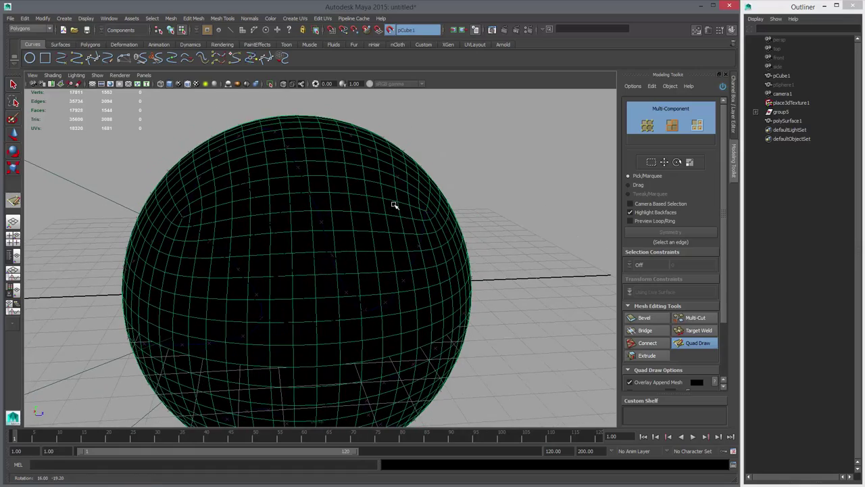
# Insert two lengthwise edge loops into the panel lobe mesh, one on each side of its middle line.
pyautogui.moveTo(394, 205)
pyautogui.keyDown('alt'); pyautogui.mouseDown()
pyautogui.moveTo(416, 229)
pyautogui.moveTo(412, 220)
pyautogui.mouseUp(); pyautogui.keyUp('alt')
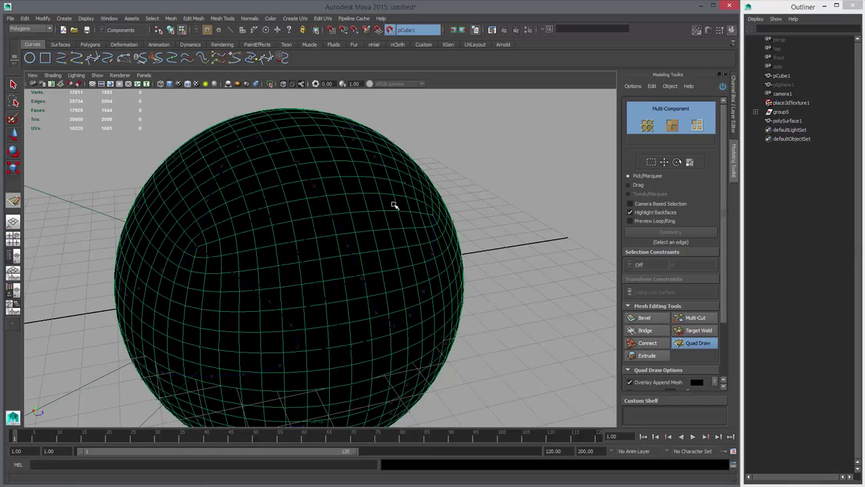
pyautogui.keyDown('alt'); pyautogui.moveTo(394, 205); pyautogui.dragTo(394, 205); pyautogui.keyUp('alt')
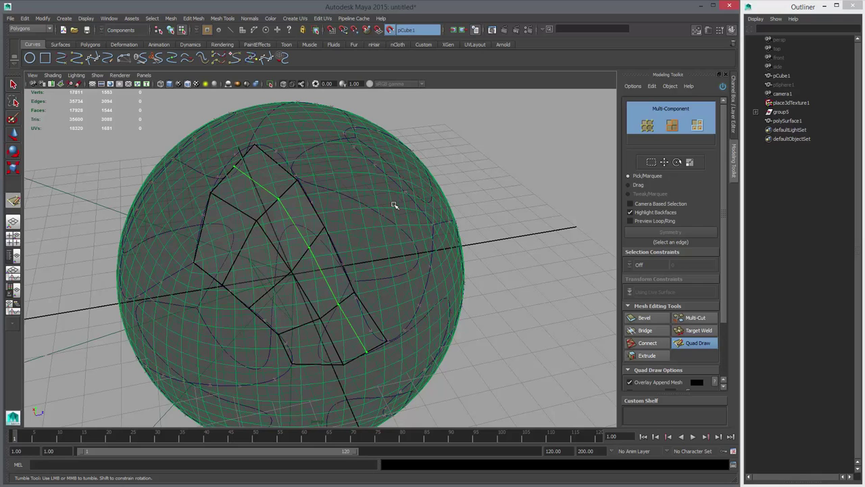
pyautogui.keyDown('ctrl'); pyautogui.click(278, 199); pyautogui.keyUp('ctrl')
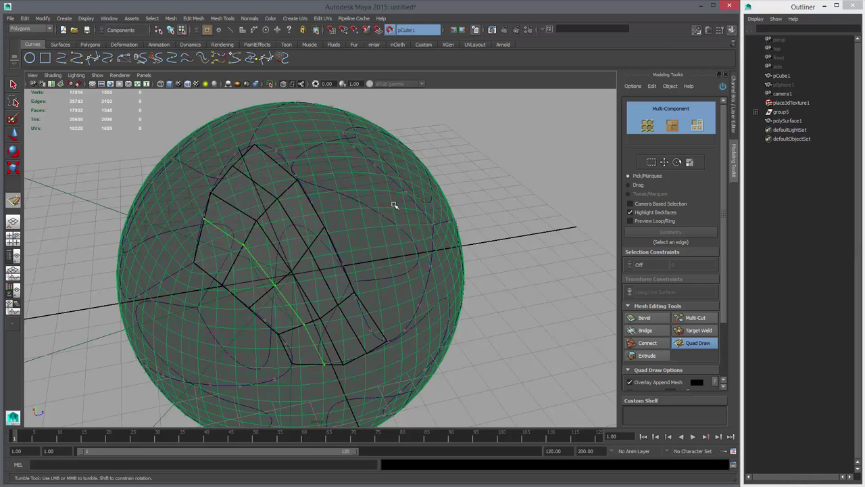
pyautogui.keyDown('ctrl'); pyautogui.click(237, 251); pyautogui.keyUp('ctrl')
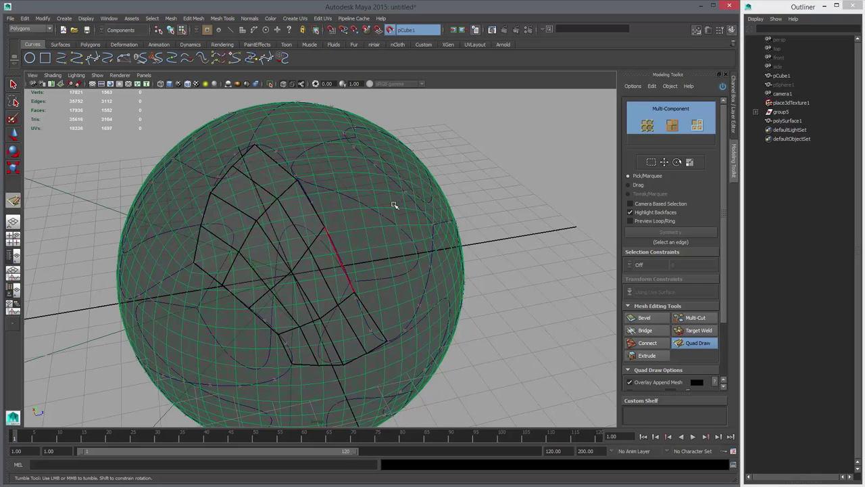
# Insert four crosswise edge loops between the existing rows of the panel lobe mesh.
pyautogui.keyDown('alt'); pyautogui.moveTo(394, 204); pyautogui.dragTo(414, 174); pyautogui.keyUp('alt')
pyautogui.moveTo(394, 205)
pyautogui.keyDown('alt'); pyautogui.mouseDown()
pyautogui.moveTo(340, 219)
pyautogui.moveTo(326, 238)
pyautogui.moveTo(389, 242)
pyautogui.moveTo(400, 227)
pyautogui.mouseUp(); pyautogui.keyUp('alt')
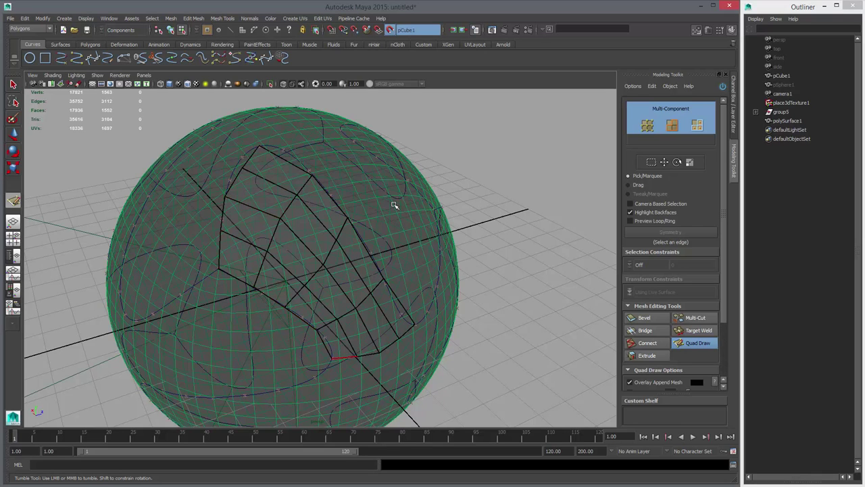
pyautogui.keyDown('alt'); pyautogui.moveTo(292, 255); pyautogui.dragTo(321, 259); pyautogui.keyUp('alt')
pyautogui.keyDown('alt'); pyautogui.moveTo(308, 219); pyautogui.dragTo(305, 244); pyautogui.keyUp('alt')
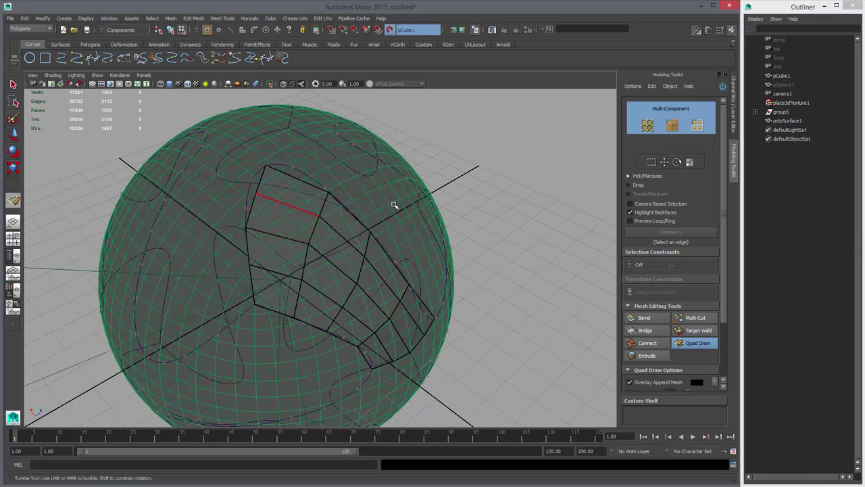
pyautogui.keyDown('ctrl'); pyautogui.click(286, 204); pyautogui.keyUp('ctrl')
pyautogui.keyDown('ctrl'); pyautogui.click(346, 239); pyautogui.keyUp('ctrl')
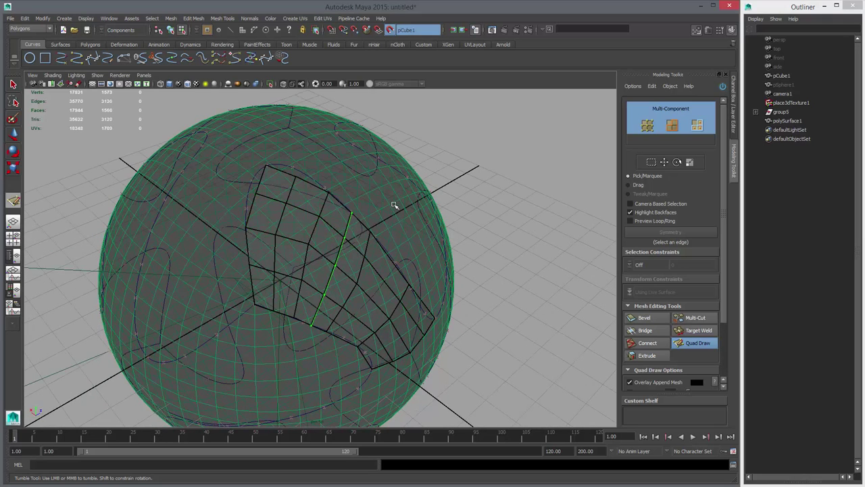
pyautogui.keyDown('alt'); pyautogui.moveTo(382, 279); pyautogui.dragTo(357, 250); pyautogui.keyUp('alt')
pyautogui.keyDown('ctrl'); pyautogui.click(353, 253); pyautogui.keyUp('ctrl')
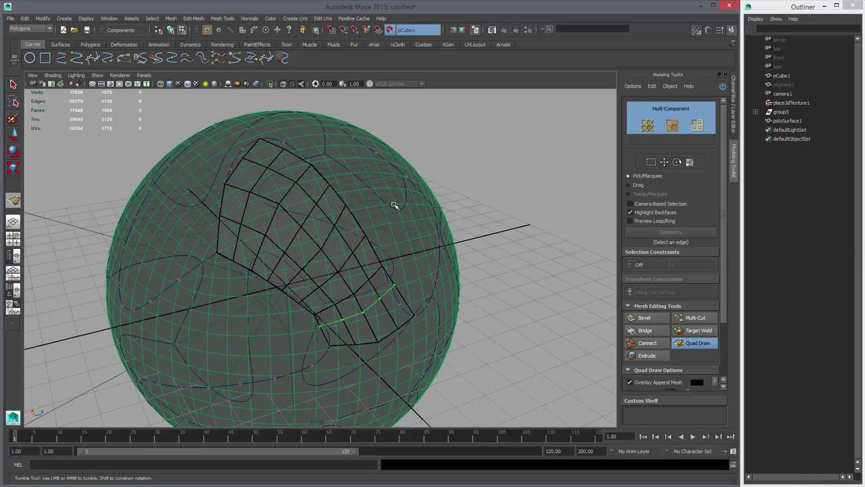
pyautogui.keyDown('ctrl'); pyautogui.click(395, 298); pyautogui.keyUp('ctrl')
pyautogui.keyDown('alt'); pyautogui.moveTo(400, 306); pyautogui.dragTo(378, 314); pyautogui.keyUp('alt')
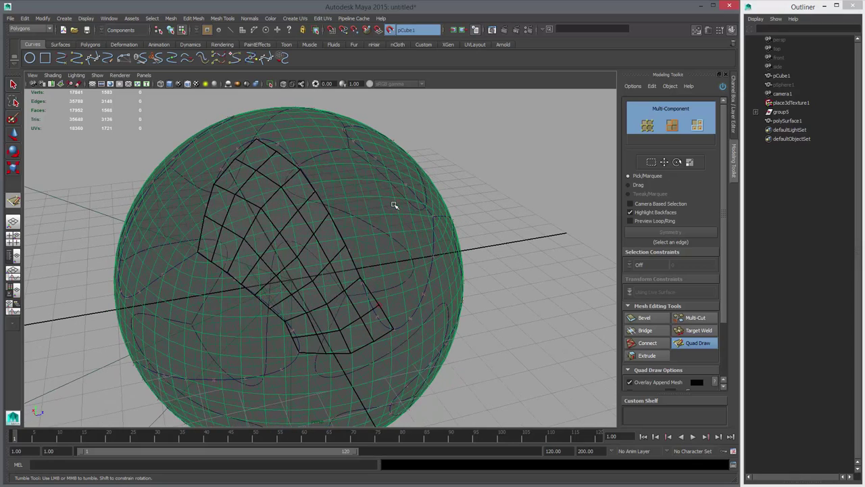
# Move the new border vertices at the lobe's wide end onto the seam curve.
pyautogui.keyDown('alt'); pyautogui.moveTo(394, 205); pyautogui.dragTo(446, 215); pyautogui.keyUp('alt')
pyautogui.keyDown('alt'); pyautogui.moveTo(395, 205); pyautogui.dragTo(430, 205, button='right'); pyautogui.keyUp('alt')
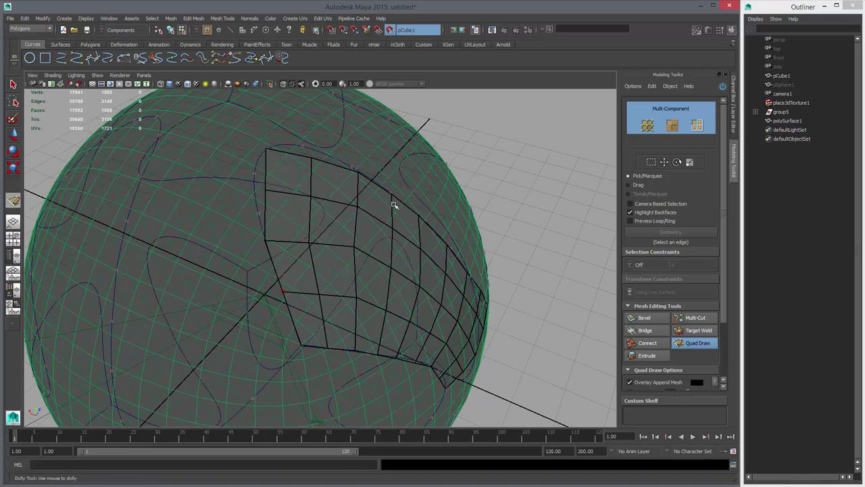
pyautogui.keyDown('alt'); pyautogui.moveTo(395, 205); pyautogui.dragTo(394, 199); pyautogui.keyUp('alt')
pyautogui.keyDown('alt'); pyautogui.moveTo(395, 205); pyautogui.dragTo(443, 205, button='right'); pyautogui.keyUp('alt')
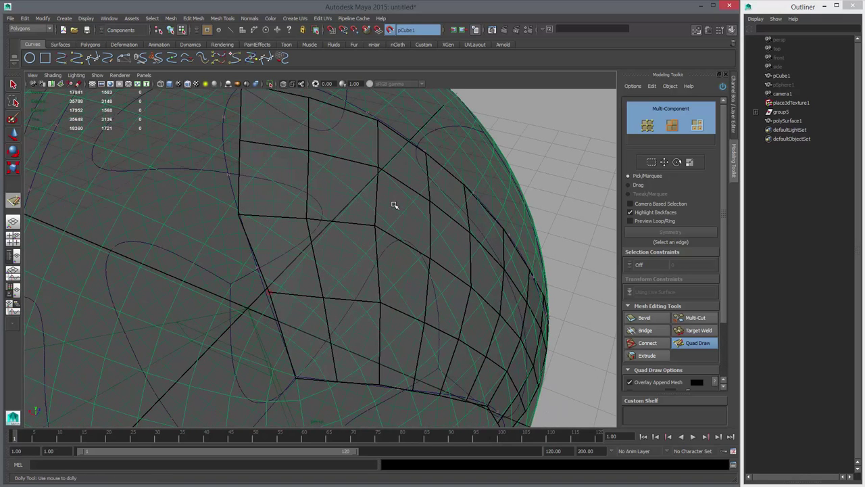
pyautogui.moveTo(269, 292); pyautogui.dragTo(266, 293)
pyautogui.moveTo(271, 181)
pyautogui.keyDown('alt'); pyautogui.mouseDown()
pyautogui.moveTo(256, 235)
pyautogui.moveTo(227, 235)
pyautogui.mouseUp(); pyautogui.keyUp('alt')
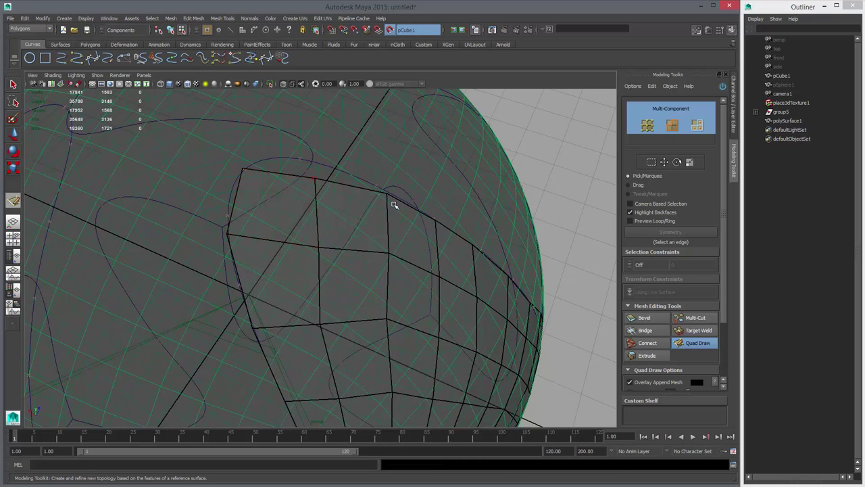
pyautogui.moveTo(315, 179); pyautogui.dragTo(306, 161)
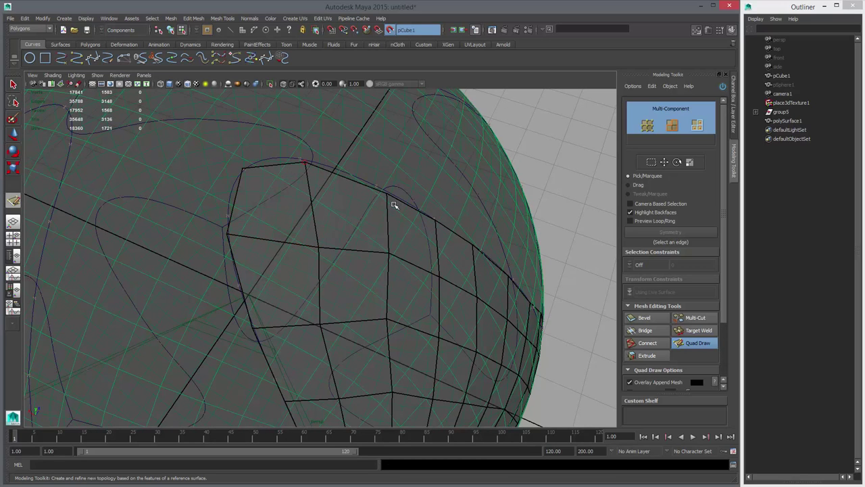
pyautogui.moveTo(306, 162); pyautogui.dragTo(311, 162)
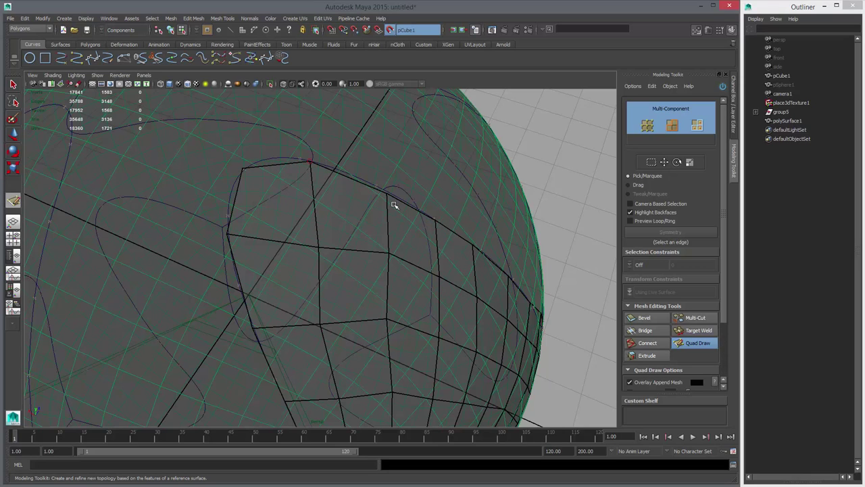
# Switch to the legacy viewport renderer and reposition the two border vertices at the lobe's rounded corner against the seam.
pyautogui.click(120, 75)
pyautogui.click(145, 96)
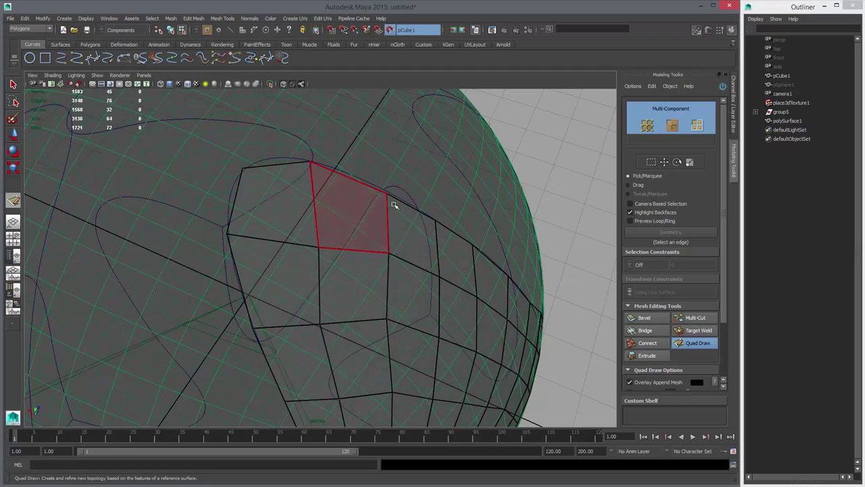
pyautogui.moveTo(310, 161); pyautogui.dragTo(313, 161)
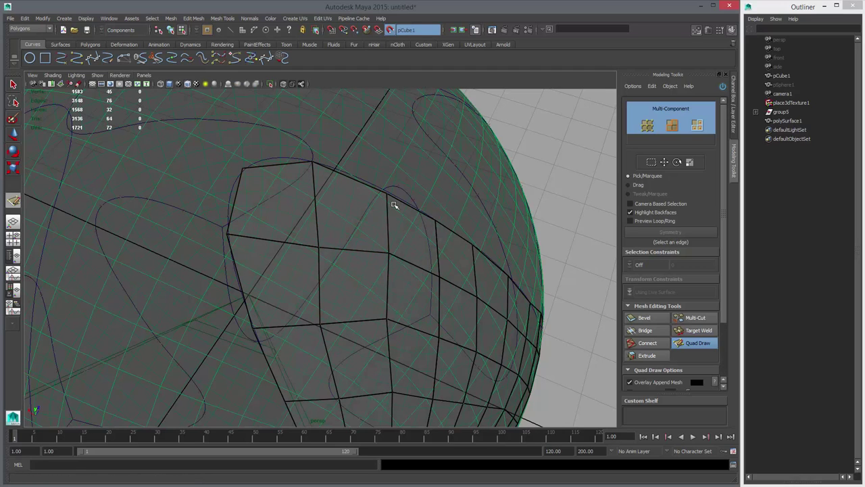
pyautogui.moveTo(242, 167)
pyautogui.mouseDown()
pyautogui.moveTo(236, 162)
pyautogui.moveTo(247, 171)
pyautogui.mouseUp()
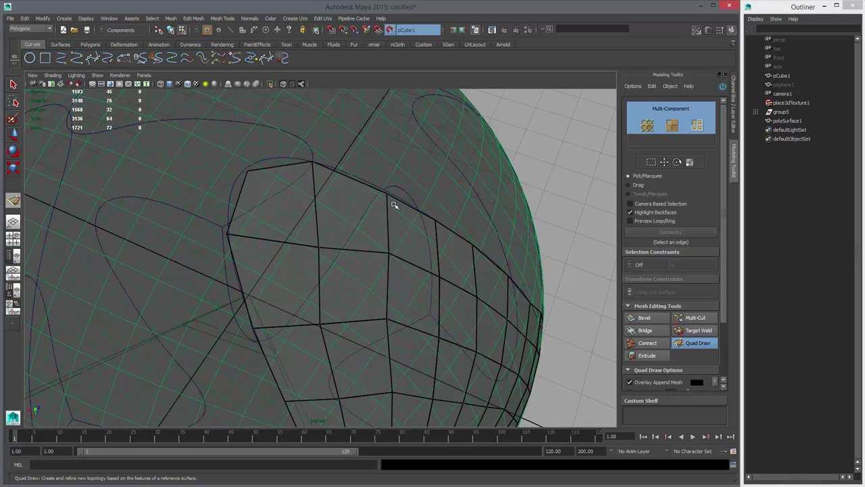
pyautogui.moveTo(247, 171); pyautogui.dragTo(239, 162)
# With smooth mesh preview on, pull the rounded corner's border edges outward to fit the seam, then return to unsmoothed display and fine-tune the corner vertex.
pyautogui.press('3')
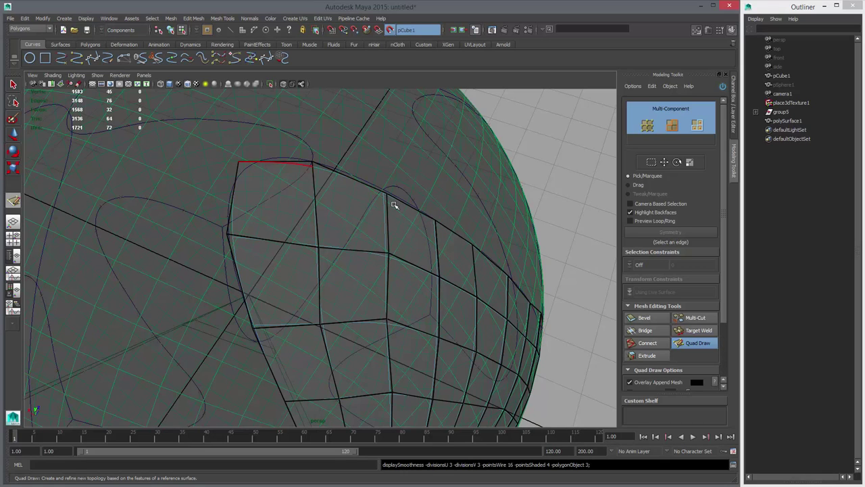
pyautogui.moveTo(275, 161); pyautogui.dragTo(275, 156)
pyautogui.moveTo(232, 196); pyautogui.dragTo(228, 197)
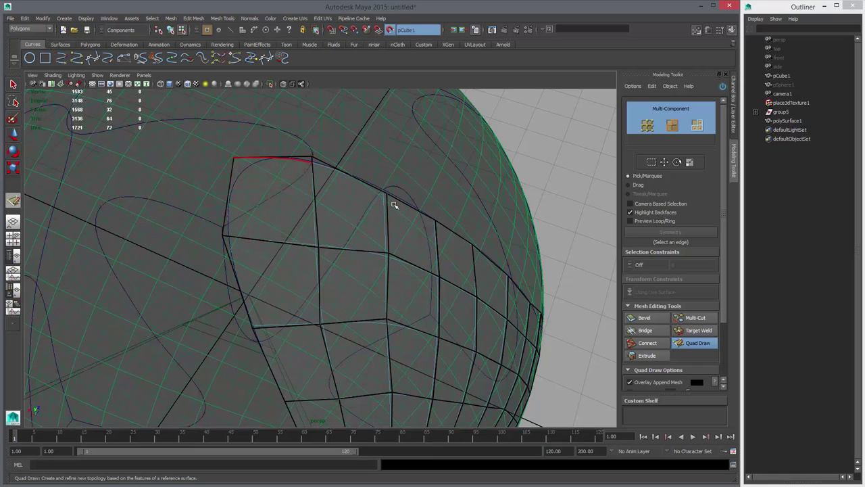
pyautogui.press('1')
pyautogui.moveTo(234, 158); pyautogui.dragTo(234, 160)
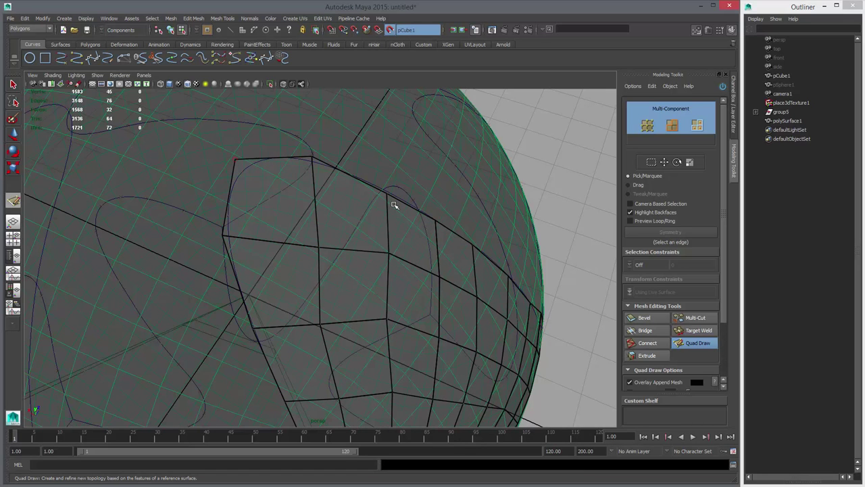
# Move the border vertices along one side of the lobe's narrow end onto the seam and turn smooth mesh preview on.
pyautogui.keyDown('alt'); pyautogui.moveTo(355, 250); pyautogui.dragTo(292, 196); pyautogui.keyUp('alt')
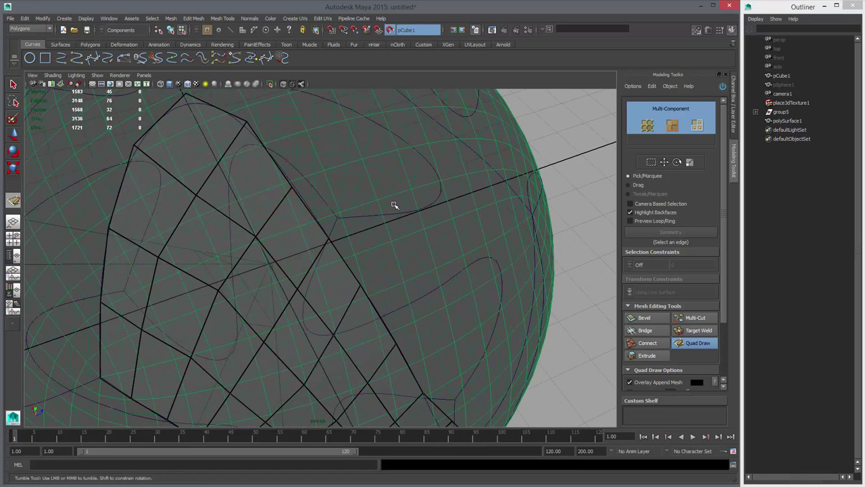
pyautogui.keyDown('alt'); pyautogui.moveTo(329, 238); pyautogui.dragTo(345, 268); pyautogui.keyUp('alt')
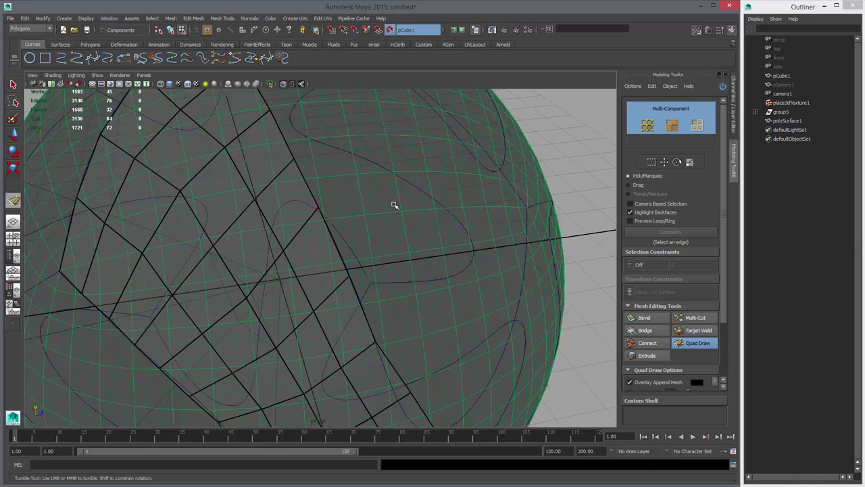
pyautogui.moveTo(395, 204)
pyautogui.keyDown('alt'); pyautogui.mouseDown()
pyautogui.moveTo(402, 220)
pyautogui.moveTo(395, 205)
pyautogui.mouseUp(); pyautogui.keyUp('alt')
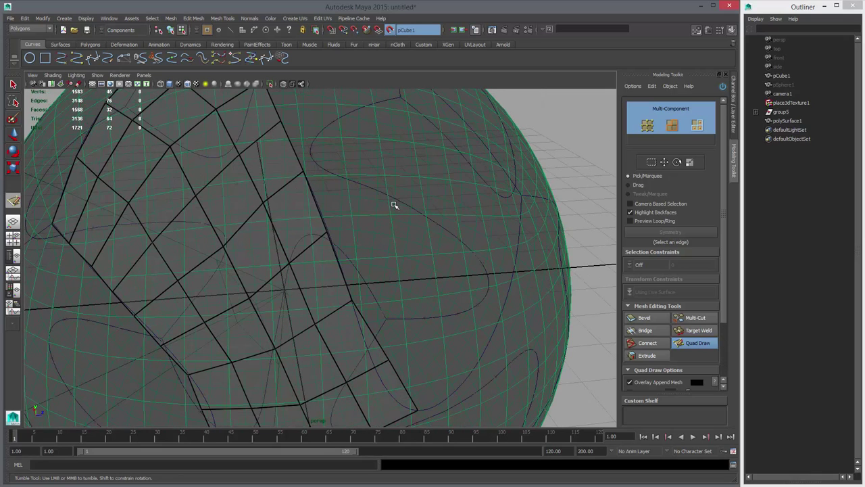
pyautogui.moveTo(351, 299); pyautogui.dragTo(351, 300)
pyautogui.keyDown('alt'); pyautogui.moveTo(394, 205); pyautogui.dragTo(375, 125, button='middle'); pyautogui.keyUp('alt')
pyautogui.moveTo(366, 260); pyautogui.dragTo(352, 273)
pyautogui.moveTo(395, 314); pyautogui.dragTo(392, 319)
pyautogui.moveTo(352, 274); pyautogui.dragTo(351, 277)
pyautogui.press('3')
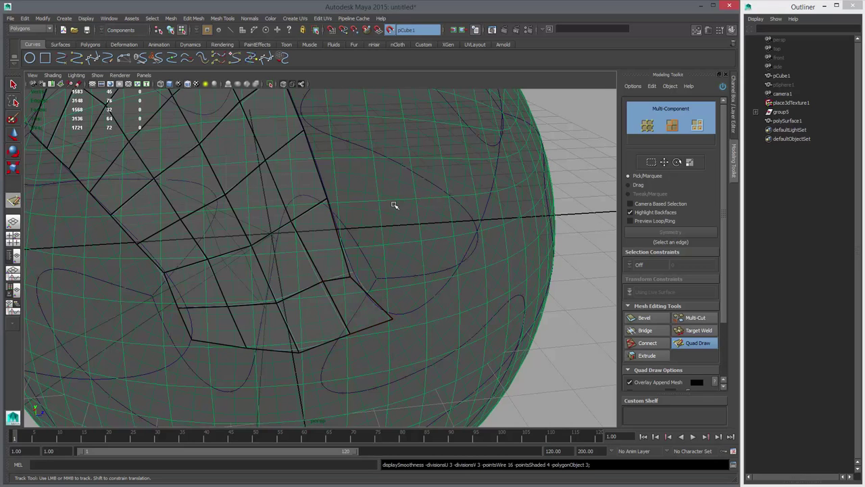
pyautogui.moveTo(392, 319); pyautogui.dragTo(392, 320)
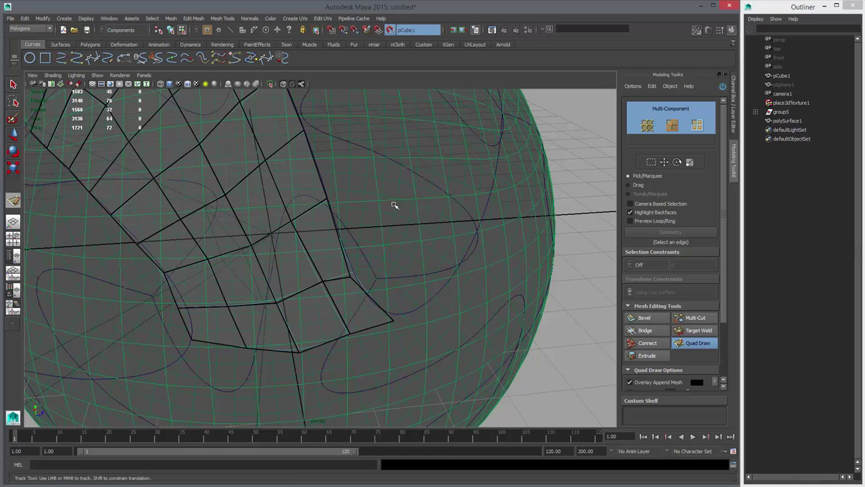
# Align the corner and neighbouring border vertices on the opposite side of the lobe's narrow end with the seam curve.
pyautogui.keyDown('alt'); pyautogui.moveTo(250, 301); pyautogui.dragTo(386, 279, button='middle'); pyautogui.keyUp('alt')
pyautogui.moveTo(322, 302)
pyautogui.mouseDown()
pyautogui.moveTo(334, 300)
pyautogui.moveTo(331, 317)
pyautogui.mouseUp()
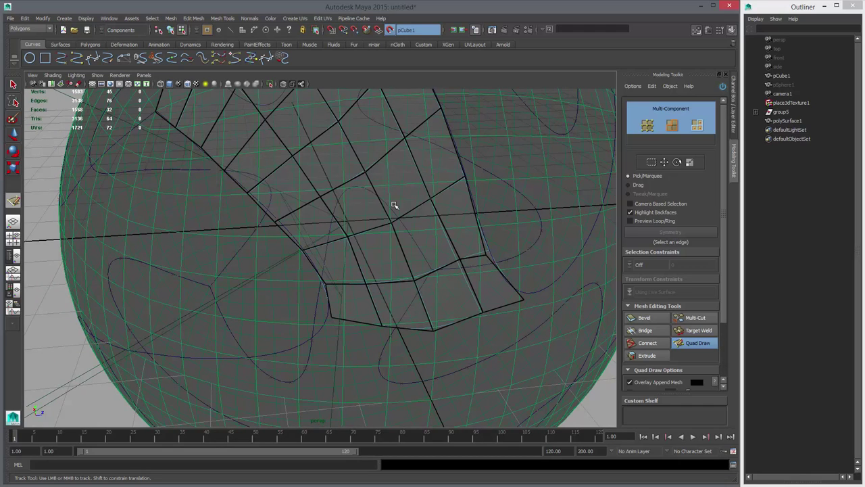
pyautogui.moveTo(326, 284); pyautogui.dragTo(327, 283)
pyautogui.moveTo(303, 250); pyautogui.dragTo(304, 249)
pyautogui.moveTo(275, 222); pyautogui.dragTo(328, 225)
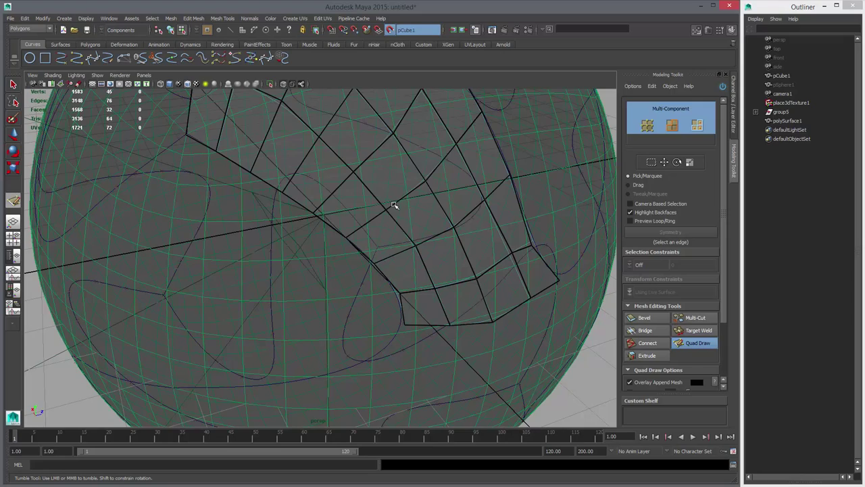
pyautogui.keyDown('alt'); pyautogui.moveTo(395, 205); pyautogui.dragTo(395, 206); pyautogui.keyUp('alt')
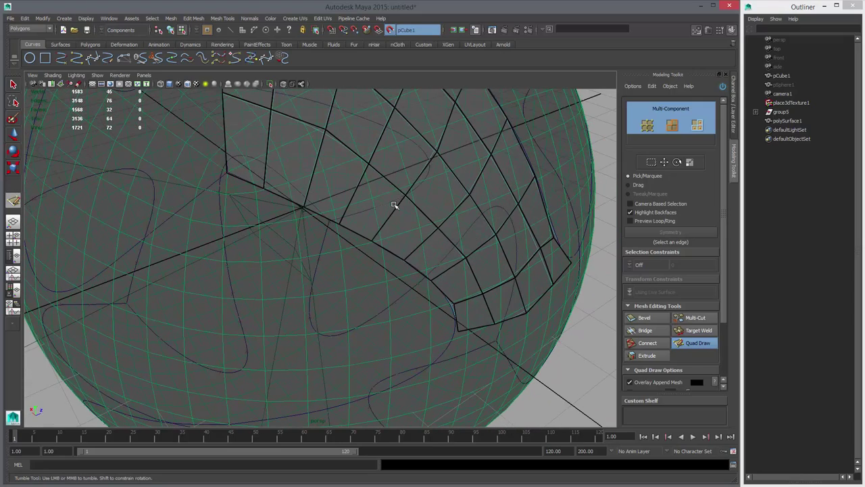
pyautogui.keyDown('alt'); pyautogui.moveTo(395, 205); pyautogui.dragTo(448, 357, button='middle'); pyautogui.keyUp('alt')
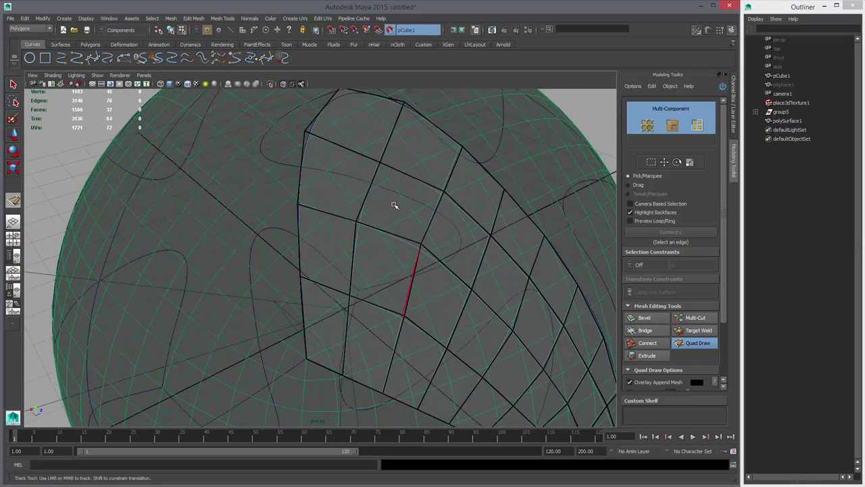
# Insert four lengthwise edge loops across the Quad Draw patch, doubling its density to an 8 by 8 grid.
pyautogui.keyDown('alt'); pyautogui.moveTo(395, 205); pyautogui.dragTo(298, 205, button='right'); pyautogui.keyUp('alt')
pyautogui.moveTo(395, 205)
pyautogui.keyDown('alt'); pyautogui.mouseDown()
pyautogui.moveTo(397, 212)
pyautogui.moveTo(348, 157)
pyautogui.moveTo(327, 211)
pyautogui.moveTo(349, 254)
pyautogui.moveTo(354, 240)
pyautogui.moveTo(343, 255)
pyautogui.moveTo(331, 242)
pyautogui.mouseUp(); pyautogui.keyUp('alt')
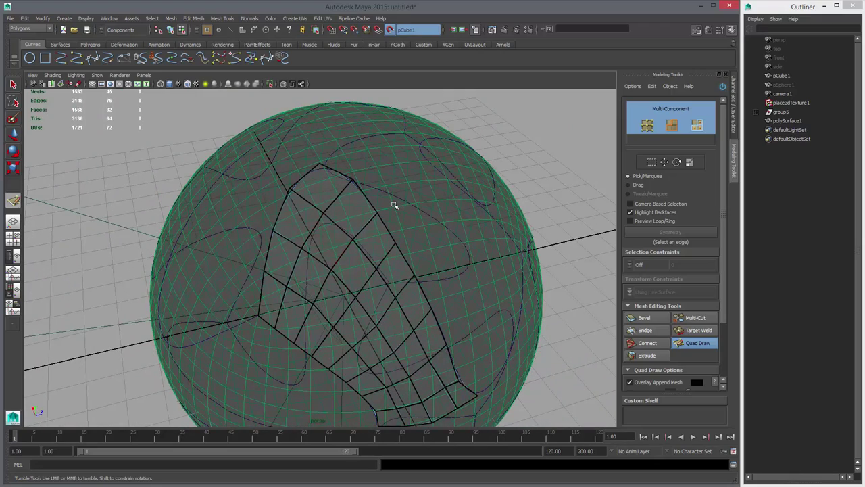
pyautogui.keyDown('alt'); pyautogui.moveTo(395, 205); pyautogui.dragTo(384, 186); pyautogui.keyUp('alt')
pyautogui.moveTo(395, 205)
pyautogui.keyDown('alt'); pyautogui.mouseDown(button='middle')
pyautogui.moveTo(380, 153)
pyautogui.moveTo(395, 204)
pyautogui.mouseUp(button='middle'); pyautogui.keyUp('alt')
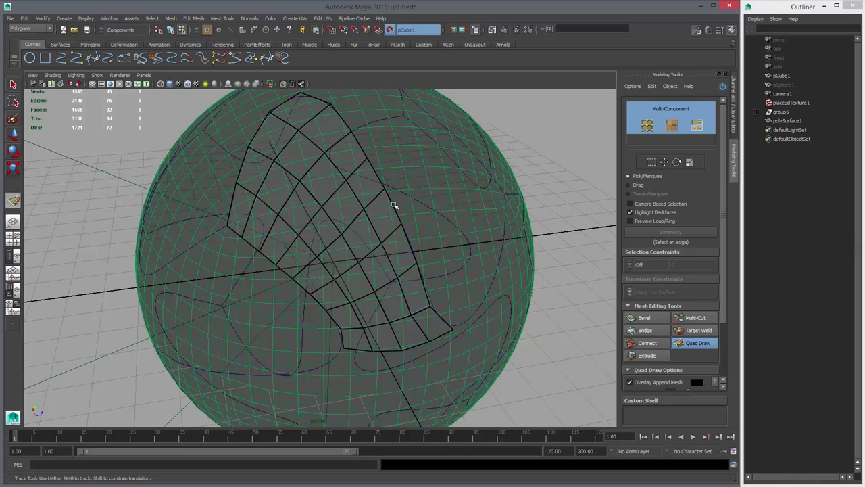
pyautogui.keyDown('alt'); pyautogui.moveTo(394, 205); pyautogui.dragTo(371, 191); pyautogui.keyUp('alt')
pyautogui.scroll(-3, 395, 205)
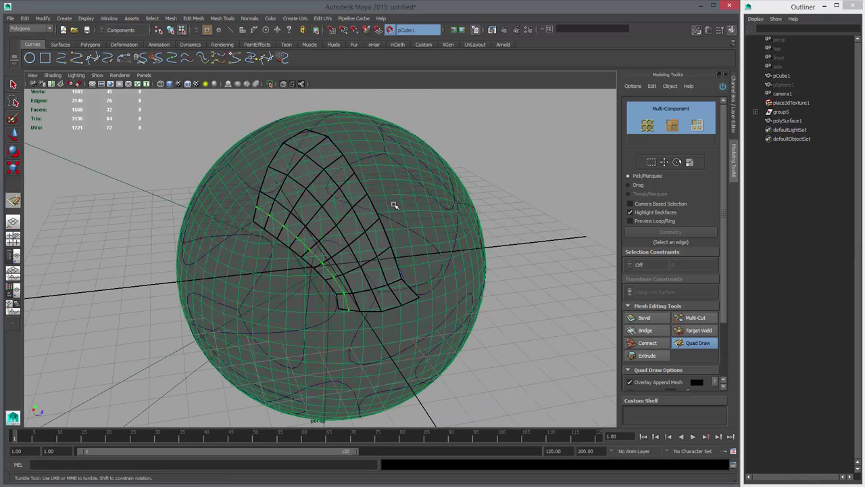
pyautogui.keyDown('ctrl'); pyautogui.click(298, 238); pyautogui.keyUp('ctrl')
pyautogui.keyDown('ctrl'); pyautogui.click(394, 204); pyautogui.keyUp('ctrl')
pyautogui.keyDown('ctrl'); pyautogui.click(395, 205); pyautogui.keyUp('ctrl')
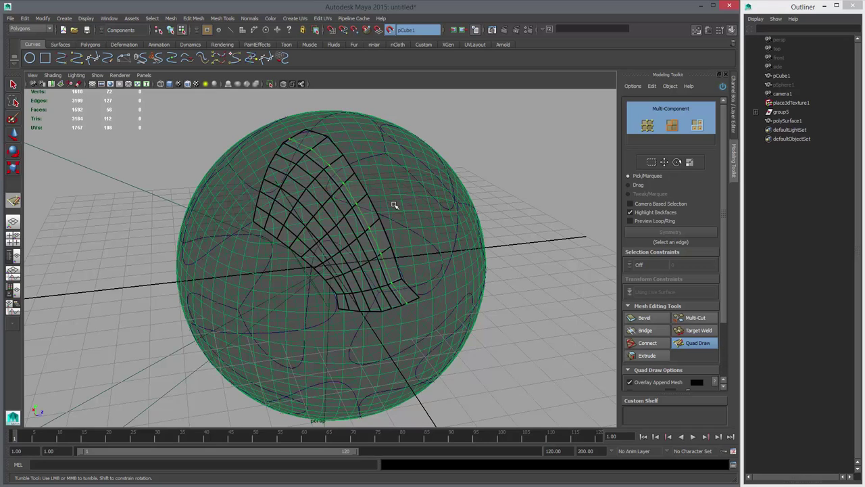
pyautogui.keyDown('ctrl'); pyautogui.click(395, 205); pyautogui.keyUp('ctrl')
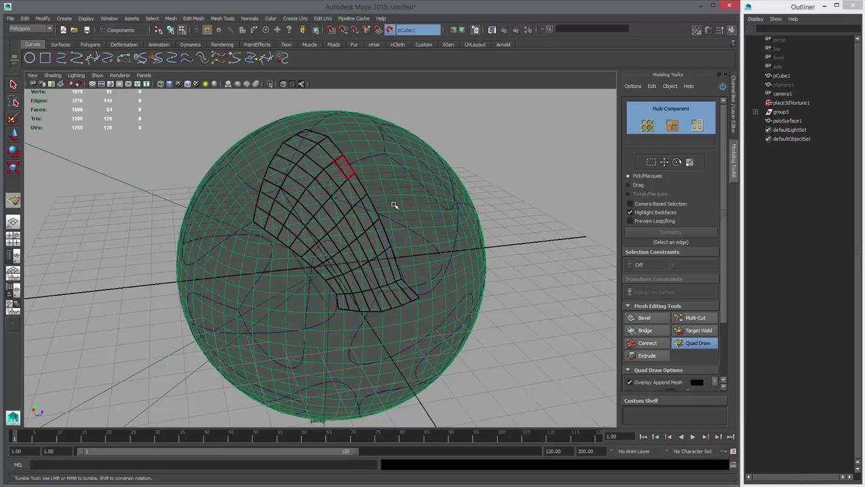
# Nudge the two border vertices at the patch's wide end onto the guide curve on the sphere.
pyautogui.keyDown('alt'); pyautogui.moveTo(395, 206); pyautogui.dragTo(395, 205); pyautogui.keyUp('alt')
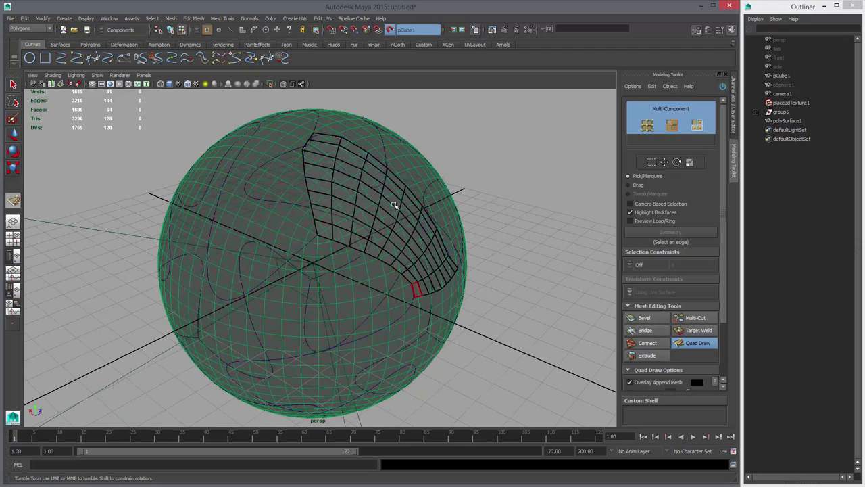
pyautogui.keyDown('alt'); pyautogui.moveTo(395, 204); pyautogui.dragTo(395, 205); pyautogui.keyUp('alt')
pyautogui.scroll(4, 395, 205)
pyautogui.keyDown('alt'); pyautogui.moveTo(394, 205); pyautogui.dragTo(394, 205, button='right'); pyautogui.keyUp('alt')
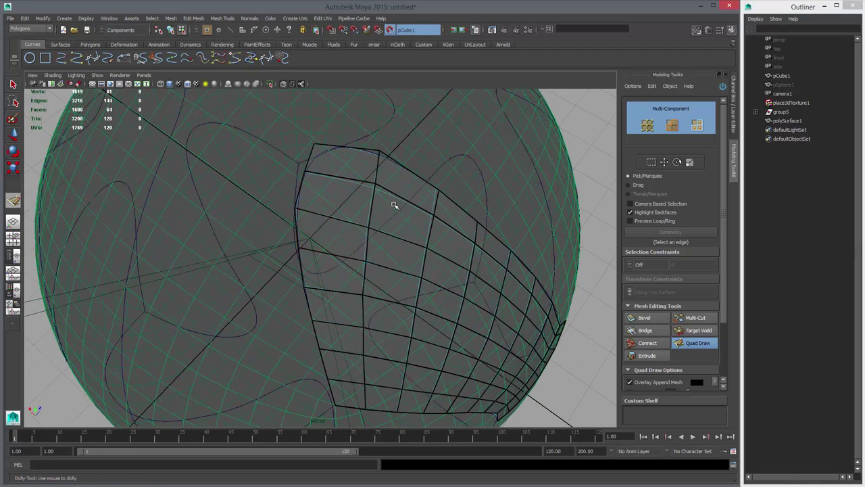
pyautogui.moveTo(305, 171); pyautogui.dragTo(306, 173)
pyautogui.moveTo(314, 143); pyautogui.dragTo(322, 146)
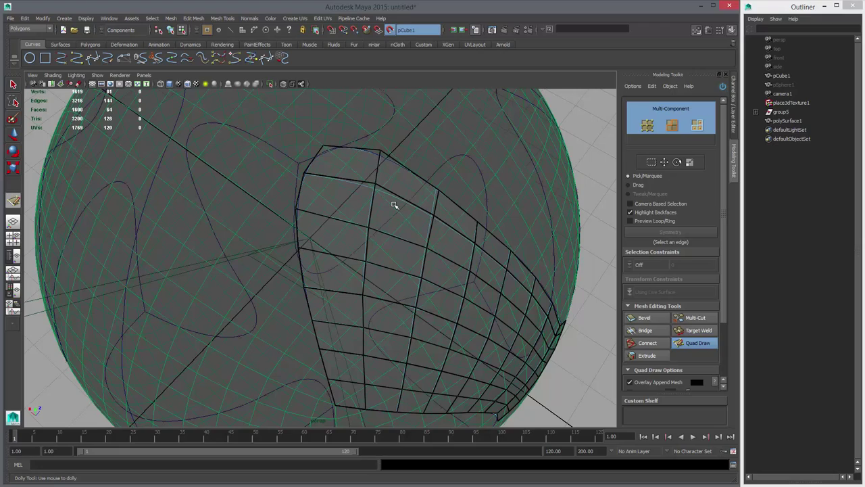
pyautogui.keyDown('alt'); pyautogui.moveTo(394, 204); pyautogui.dragTo(392, 159); pyautogui.keyUp('alt')
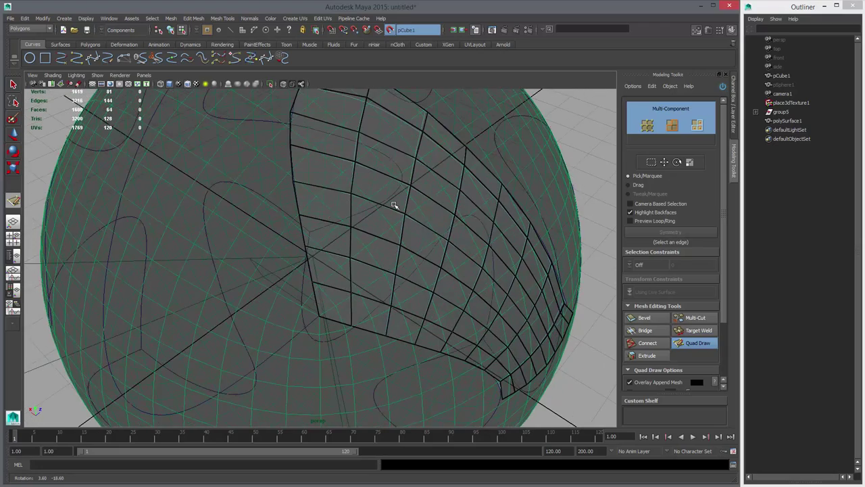
pyautogui.keyDown('alt'); pyautogui.moveTo(395, 204); pyautogui.dragTo(338, 205, button='right'); pyautogui.keyUp('alt')
pyautogui.moveTo(395, 205)
pyautogui.keyDown('alt'); pyautogui.mouseDown()
pyautogui.moveTo(402, 200)
pyautogui.moveTo(286, 130)
pyautogui.moveTo(314, 128)
pyautogui.mouseUp(); pyautogui.keyUp('alt')
pyautogui.keyDown('alt'); pyautogui.moveTo(395, 205); pyautogui.dragTo(380, 240); pyautogui.keyUp('alt')
pyautogui.keyDown('alt'); pyautogui.moveTo(395, 204); pyautogui.dragTo(338, 205, button='right'); pyautogui.keyUp('alt')
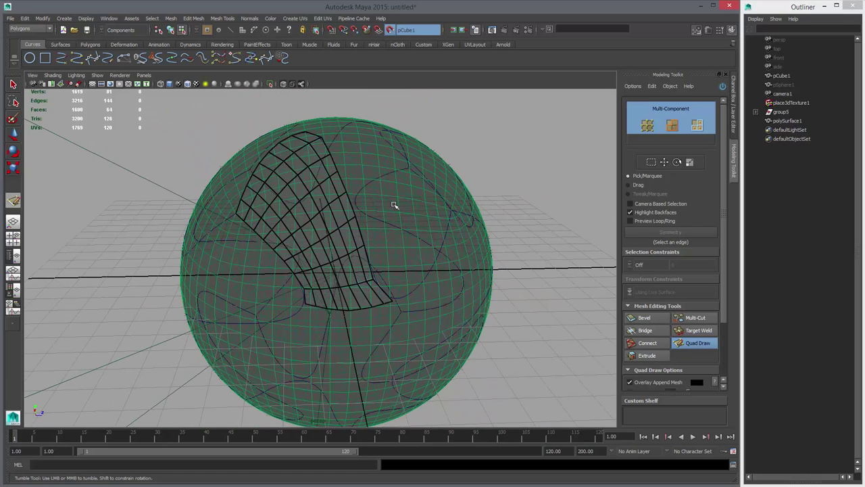
# Leave Quad Draw, turn off the live surface, and swap the Modeling Toolkit for the Channel Box.
pyautogui.press('w')
pyautogui.click(390, 30)
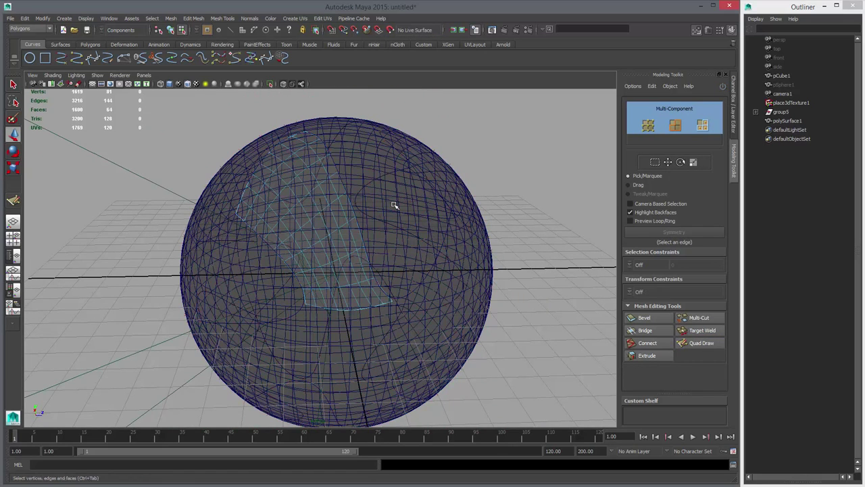
pyautogui.click(722, 86)
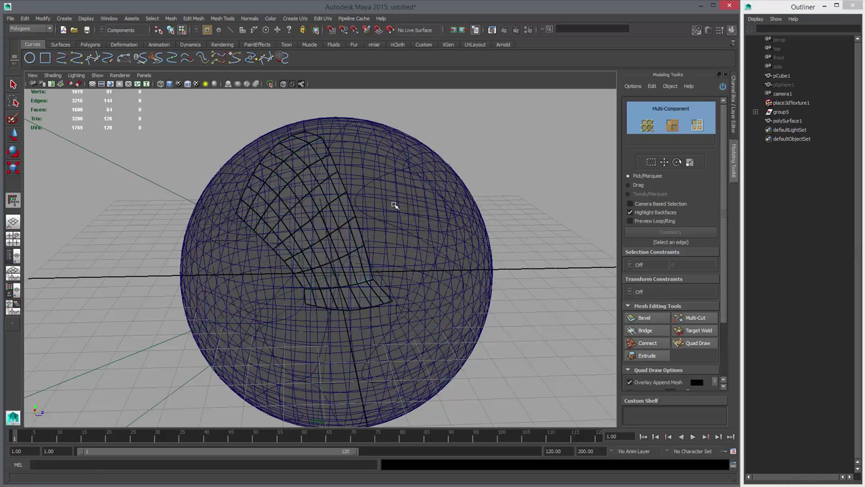
pyautogui.click(723, 86)
pyautogui.click(734, 105)
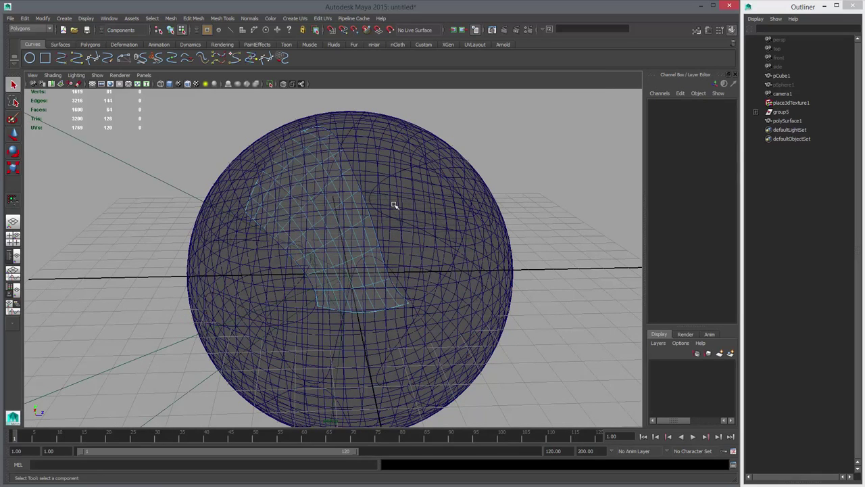
pyautogui.keyDown('alt'); pyautogui.moveTo(395, 205); pyautogui.dragTo(433, 206); pyautogui.keyUp('alt')
pyautogui.press('w')
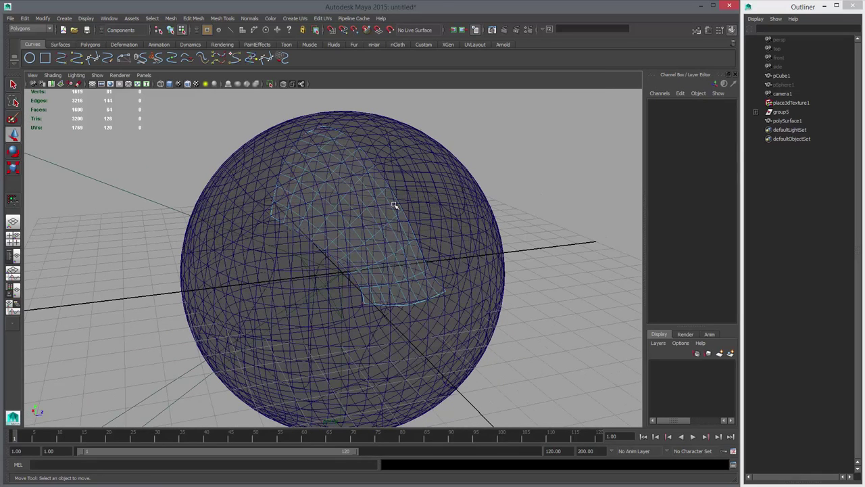
# Delete the construction history of polySurface1 in object mode and turn off the wireframe-on-shaded and X-Ray displays.
pyautogui.press('F8')
pyautogui.moveTo(395, 205)
pyautogui.keyDown('alt'); pyautogui.mouseDown()
pyautogui.moveTo(365, 217)
pyautogui.moveTo(407, 208)
pyautogui.mouseUp(); pyautogui.keyUp('alt')
pyautogui.hotkey('alt', 'shift', 'd')
pyautogui.click(187, 84)
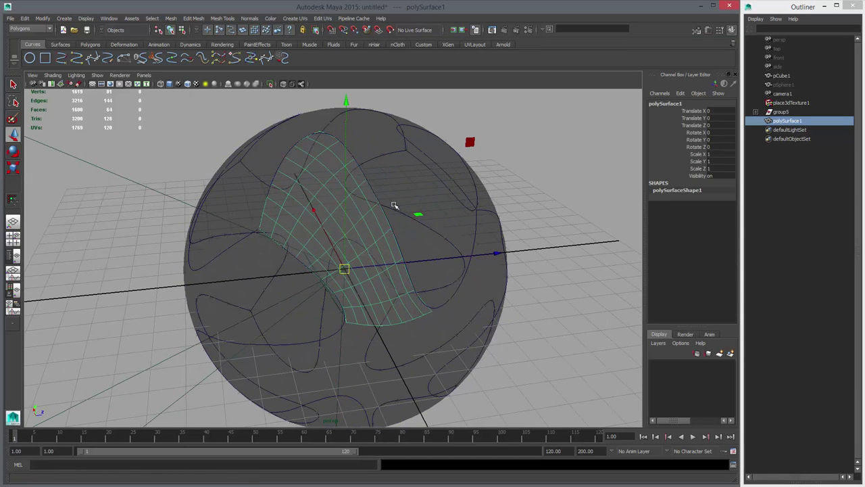
pyautogui.click(283, 84)
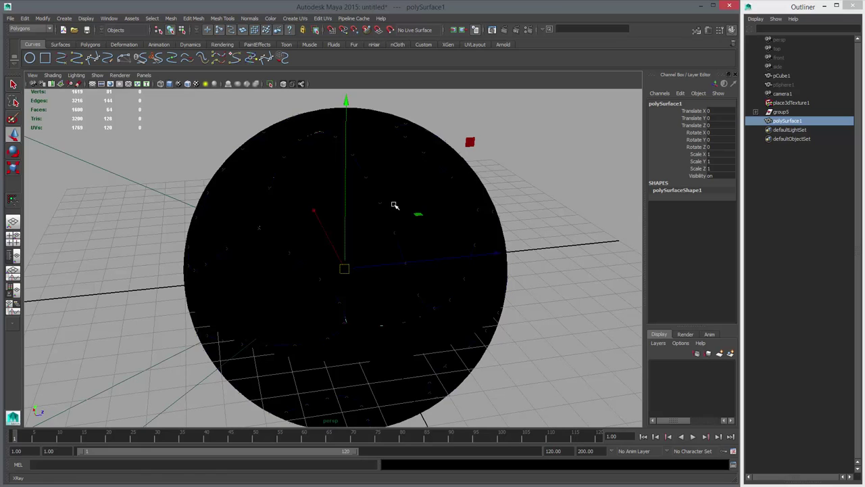
# Hide the reference sphere pCube1 and the guide curve group group5.
pyautogui.click(395, 206)
pyautogui.hotkey('ctrl', 'h')
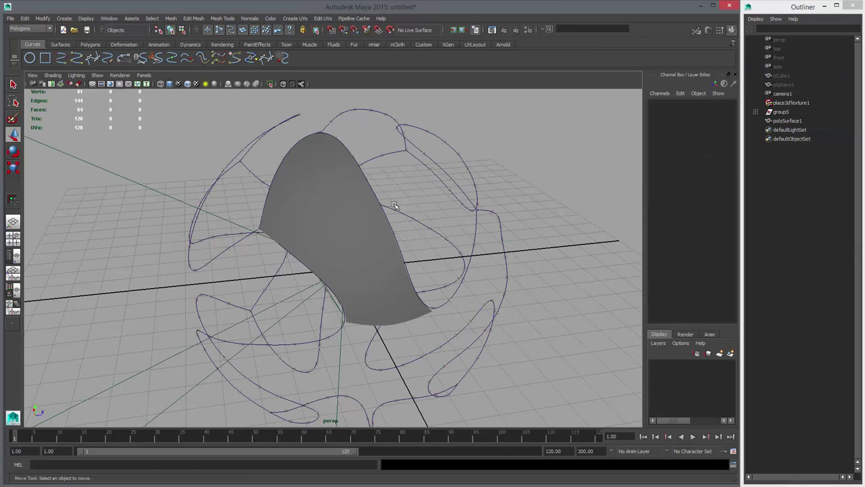
pyautogui.click(394, 205)
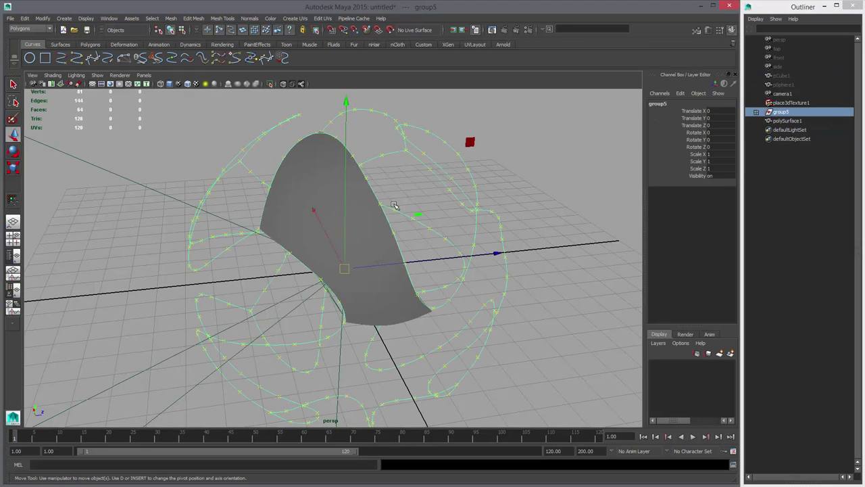
pyautogui.hotkey('ctrl', 'h')
# Duplicate the patch with a 90° X rotation and repeat the transformed duplication twice for four patches around the axis.
pyautogui.click(394, 205)
pyautogui.keyDown('alt'); pyautogui.moveTo(395, 205); pyautogui.dragTo(394, 205); pyautogui.keyUp('alt')
pyautogui.hotkey('ctrl', 'd')
pyautogui.press('e')
pyautogui.moveTo(377, 105); pyautogui.dragTo(496, 289)
pyautogui.click(721, 132)
pyautogui.write('90')
pyautogui.press('Return')
pyautogui.keyDown('alt'); pyautogui.moveTo(394, 205); pyautogui.dragTo(394, 205); pyautogui.keyUp('alt')
pyautogui.hotkey('shift', 'd')
pyautogui.hotkey('shift', 'd')
pyautogui.press('w')
pyautogui.click(394, 205)
pyautogui.hotkey('ctrl', 'z')
pyautogui.keyDown('shift'); pyautogui.click(338, 220); pyautogui.keyUp('shift')
pyautogui.keyDown('shift'); pyautogui.click(382, 349); pyautogui.keyUp('shift')
pyautogui.keyDown('shift'); pyautogui.click(425, 264); pyautogui.keyUp('shift')
pyautogui.keyDown('alt'); pyautogui.moveTo(394, 205); pyautogui.dragTo(394, 205, button='right'); pyautogui.keyUp('alt')
pyautogui.moveTo(330, 242); pyautogui.dragTo(295, 242, button='right')
pyautogui.press('1')
pyautogui.scroll(-2, 394, 205)
pyautogui.click(395, 205)
pyautogui.press('1')
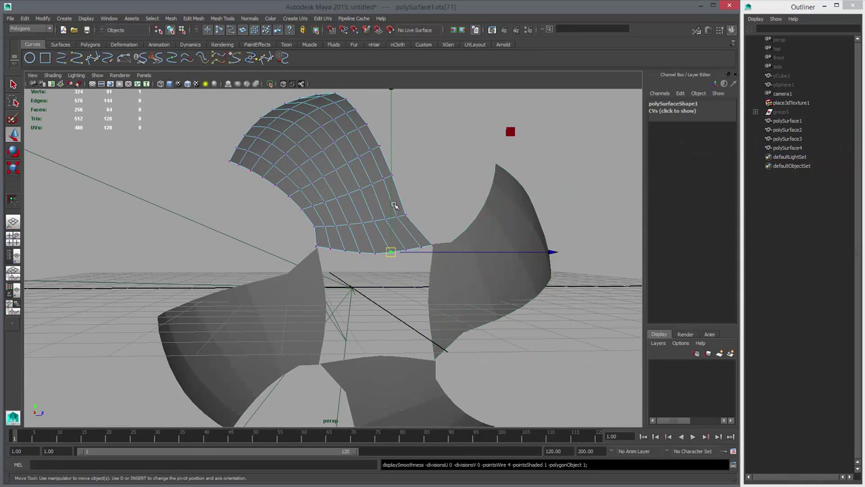
pyautogui.hotkey('ctrl', 'z')
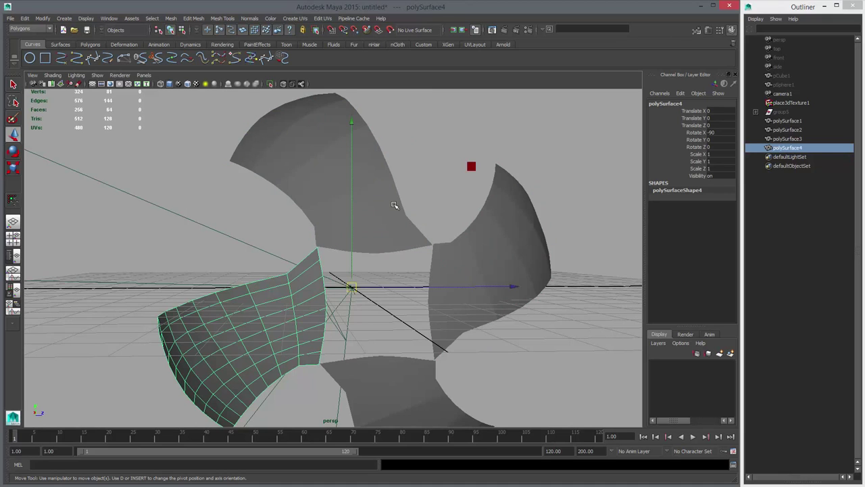
pyautogui.hotkey('ctrl', 'z')
pyautogui.hotkey('ctrl', 'z')
pyautogui.hotkey('ctrl', 'z')
pyautogui.hotkey('ctrl', 'z')
# Combine the four patches into one mesh and merge its vertices.
pyautogui.keyDown('shift'); pyautogui.click(394, 204); pyautogui.keyUp('shift')
pyautogui.keyDown('alt'); pyautogui.moveTo(394, 205); pyautogui.dragTo(395, 205); pyautogui.keyUp('alt')
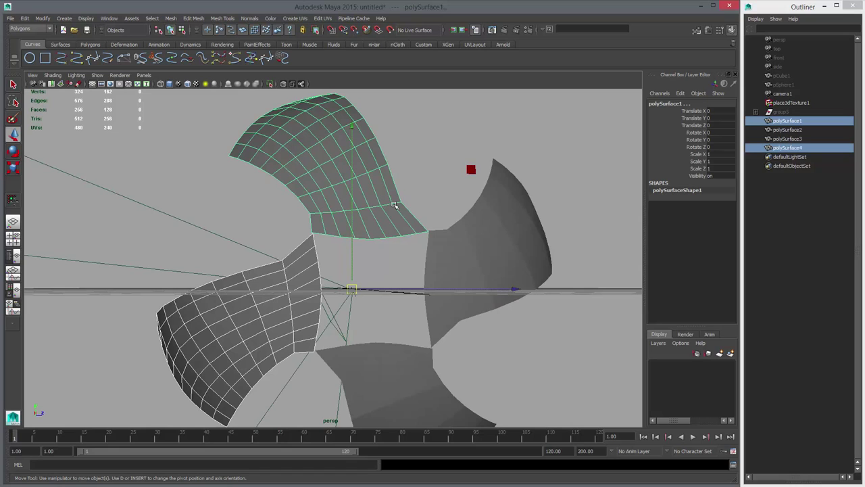
pyautogui.keyDown('shift'); pyautogui.click(488, 247); pyautogui.keyUp('shift')
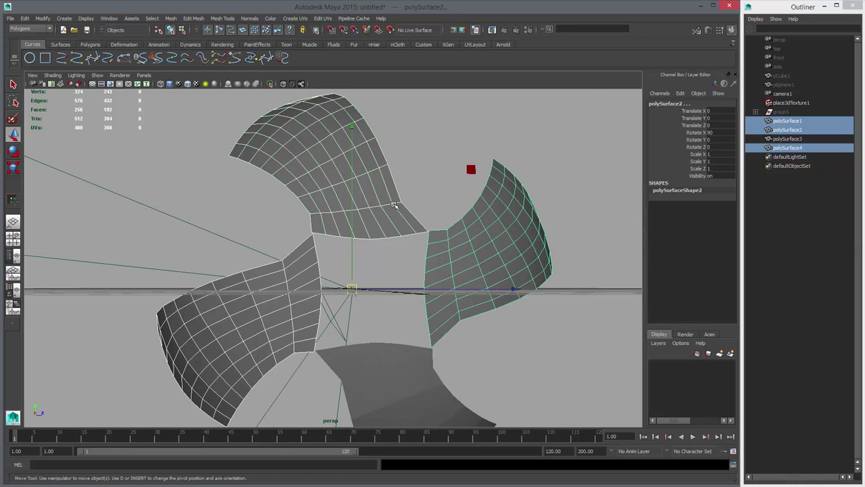
pyautogui.keyDown('shift'); pyautogui.click(399, 378); pyautogui.keyUp('shift')
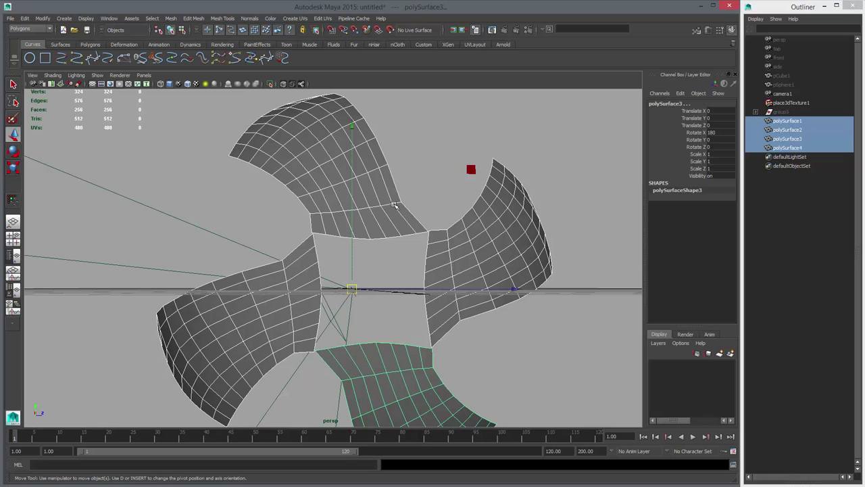
pyautogui.click(91, 45)
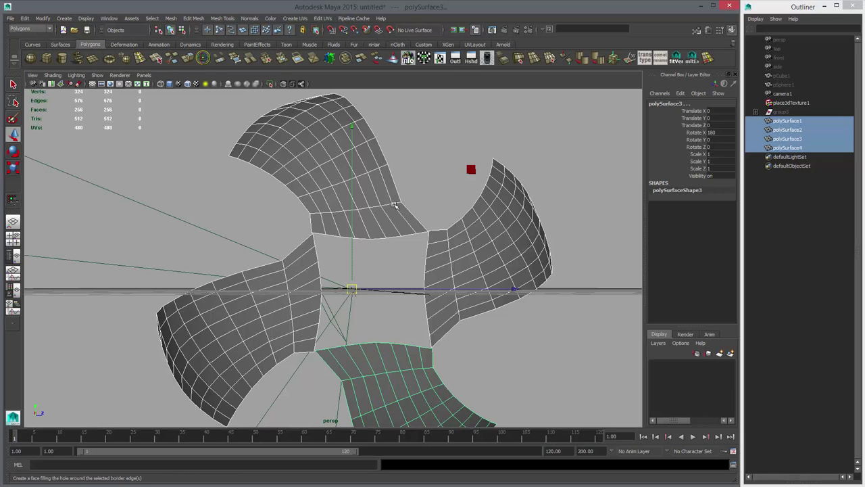
pyautogui.click(345, 58)
pyautogui.click(266, 58)
# Increase the polyMergeVert1 distance until the patches' neighbouring corner vertices weld together.
pyautogui.click(674, 205)
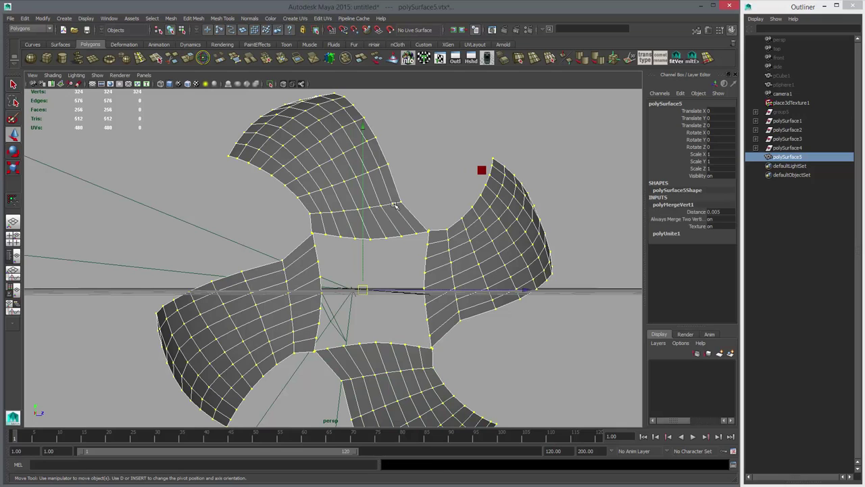
pyautogui.click(695, 212)
pyautogui.moveTo(394, 204); pyautogui.dragTo(402, 205, button='middle')
# Split the four shared corner vertices around the central opening and display the mesh with smooth preview.
pyautogui.click(440, 241)
pyautogui.moveTo(441, 241); pyautogui.dragTo(401, 240, button='right')
pyautogui.click(429, 232)
pyautogui.press('q')
pyautogui.keyDown('shift'); pyautogui.click(313, 233); pyautogui.keyUp('shift')
pyautogui.keyDown('shift'); pyautogui.click(314, 351); pyautogui.keyUp('shift')
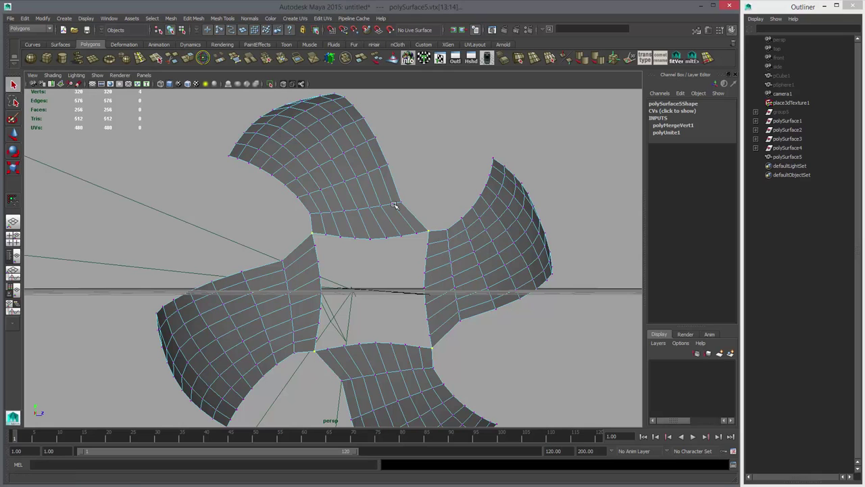
pyautogui.click(282, 58)
pyautogui.press('3')
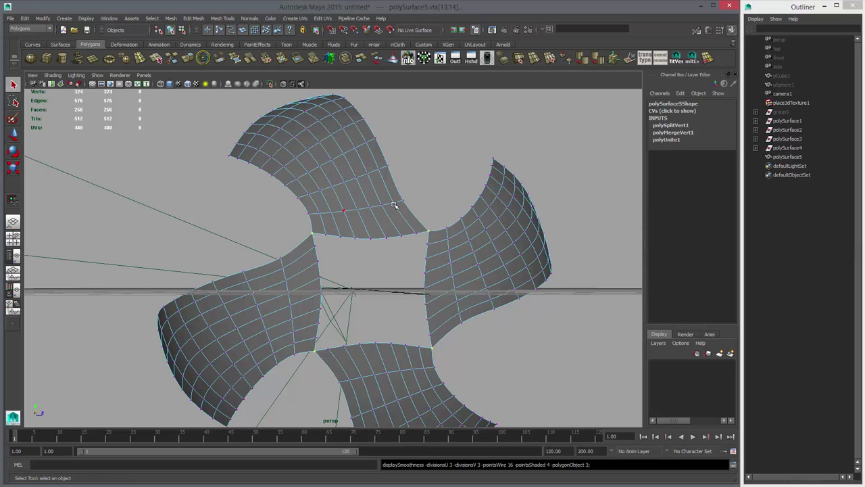
pyautogui.moveTo(359, 216); pyautogui.dragTo(404, 253, button='right')
pyautogui.click(397, 208)
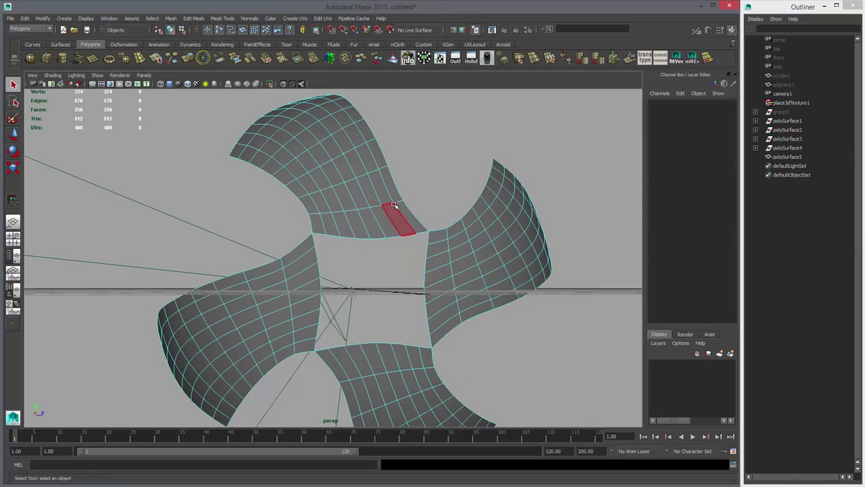
pyautogui.doubleClick(399, 219)
pyautogui.moveTo(367, 222); pyautogui.dragTo(404, 207, button='right')
# Select the upper patch's border edges along the central opening and convert them with Polygon Edges to Curve.
pyautogui.moveTo(337, 217); pyautogui.dragTo(338, 196, button='right')
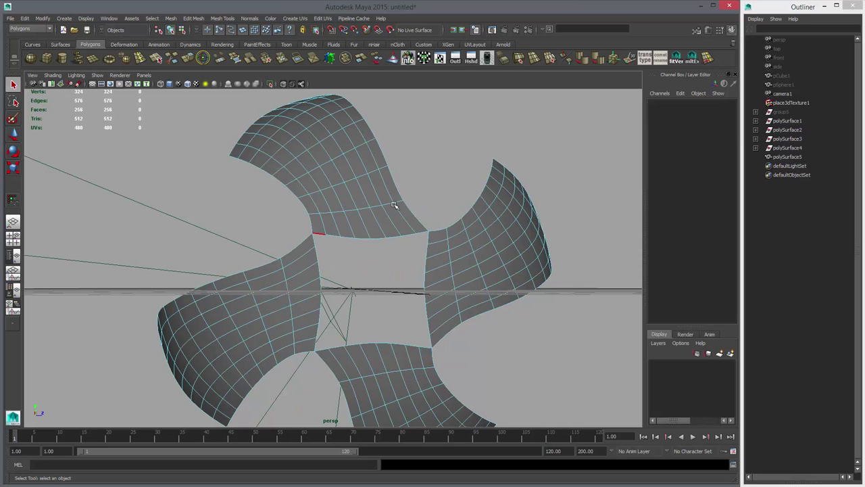
pyautogui.click(320, 233)
pyautogui.keyDown('shift'); pyautogui.doubleClick(423, 232); pyautogui.keyUp('shift')
pyautogui.press('space')
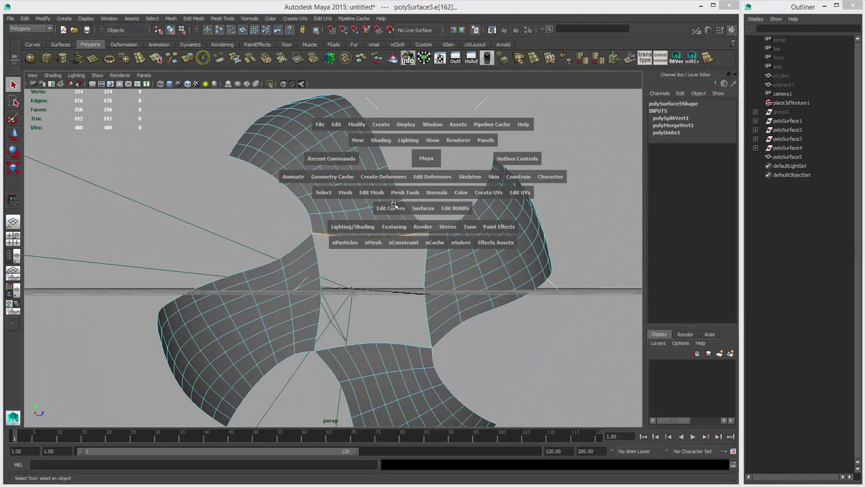
pyautogui.click(43, 18)
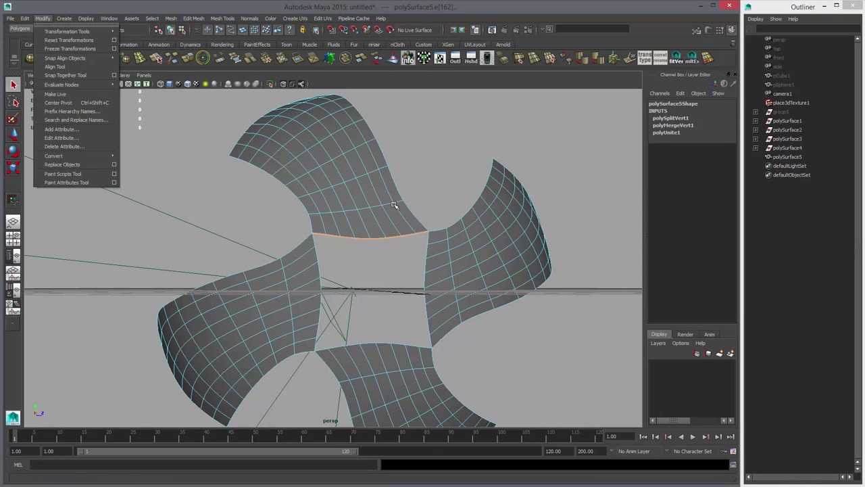
pyautogui.moveTo(54, 156)
pyautogui.press('Up')
pyautogui.press('Up')
pyautogui.press('Up')
pyautogui.press('Up')
pyautogui.press('Up')
pyautogui.press('Up')
pyautogui.press('Up')
pyautogui.press('Up')
pyautogui.press('Up')
pyautogui.press('Up')
pyautogui.press('Up')
pyautogui.press('Up')
pyautogui.press('Up')
pyautogui.press('Up')
pyautogui.press('Up')
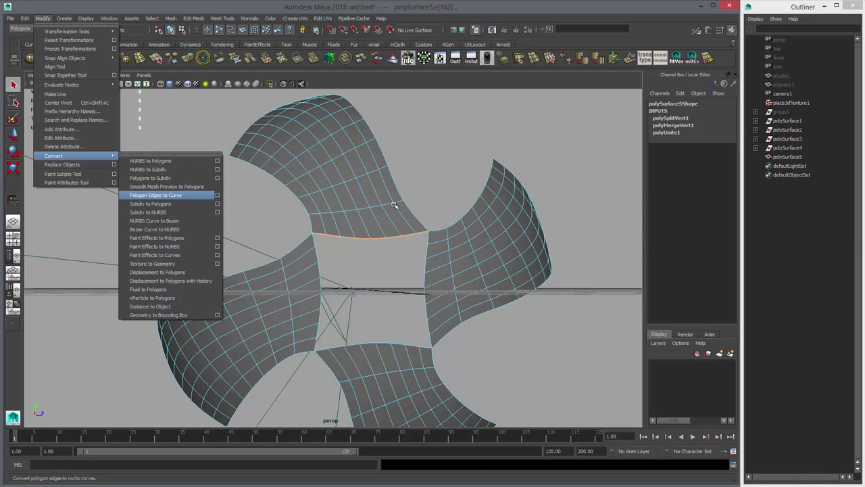
pyautogui.press('Return')
# Convert the left and lower patches' border edges along the central opening into two separate curves.
pyautogui.keyDown('shift'); pyautogui.doubleClick(316, 345); pyautogui.keyUp('shift')
pyautogui.press('g')
pyautogui.moveTo(342, 342); pyautogui.dragTo(343, 321, button='right')
pyautogui.click(324, 350)
pyautogui.keyDown('shift'); pyautogui.doubleClick(426, 346); pyautogui.keyUp('shift')
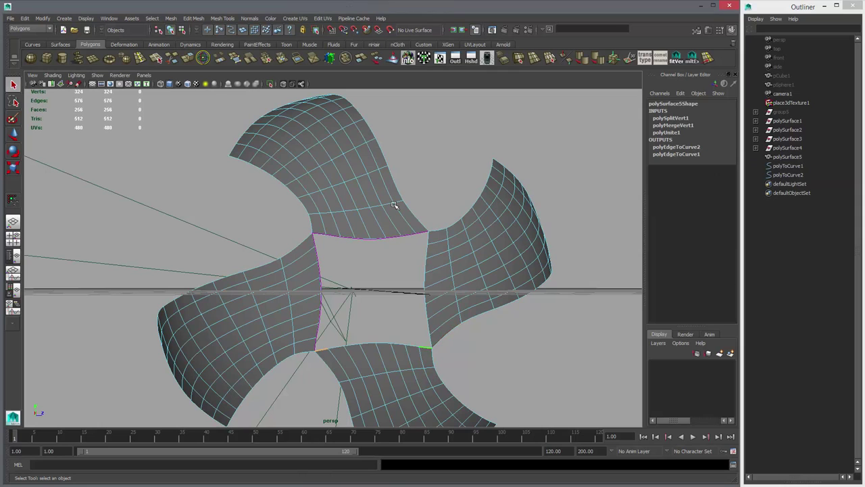
pyautogui.press('g')
# Convert the right patch's border edges along the central opening into a curve.
pyautogui.moveTo(436, 336); pyautogui.dragTo(437, 314, button='right')
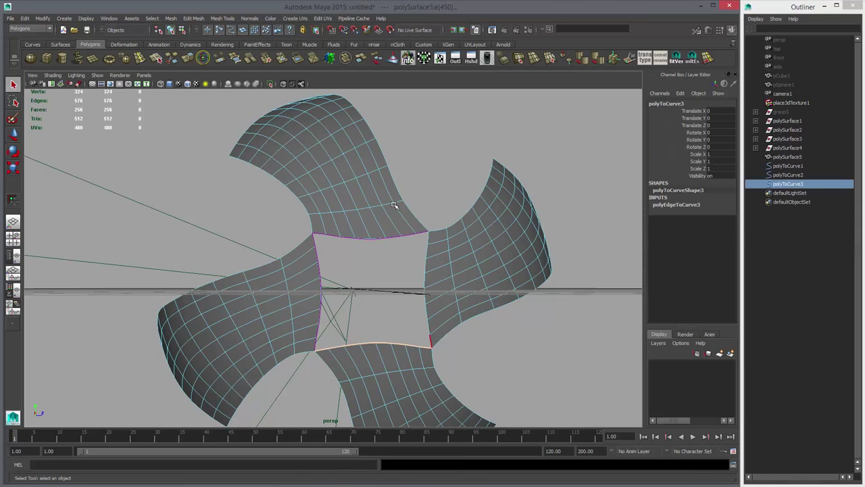
pyautogui.click(430, 341)
pyautogui.keyDown('shift'); pyautogui.doubleClick(428, 238); pyautogui.keyUp('shift')
pyautogui.press('g')
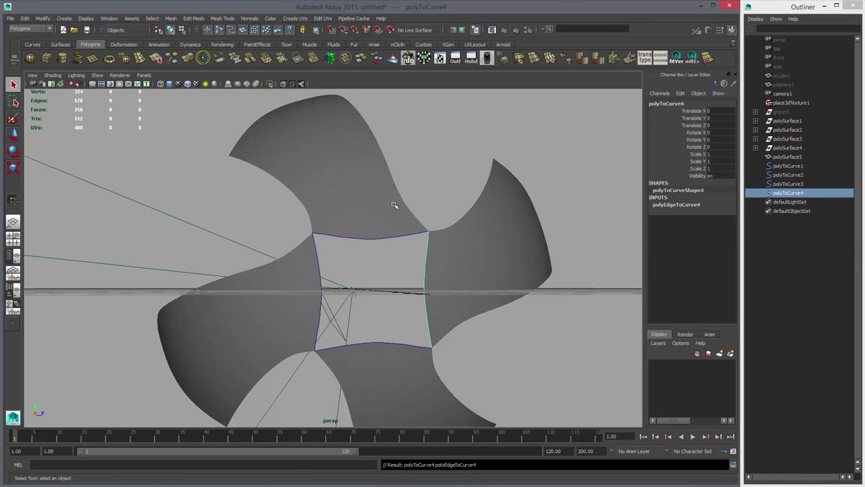
# Select the four curves around the central opening and open the Boundary surface options.
pyautogui.moveTo(788, 165); pyautogui.dragTo(789, 193)
pyautogui.keyDown('alt'); pyautogui.moveTo(463, 237); pyautogui.dragTo(466, 216); pyautogui.keyUp('alt')
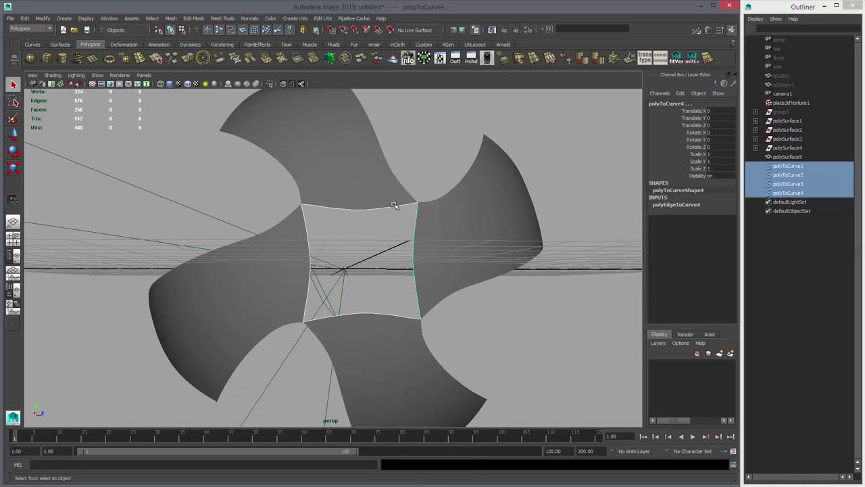
pyautogui.press('space')
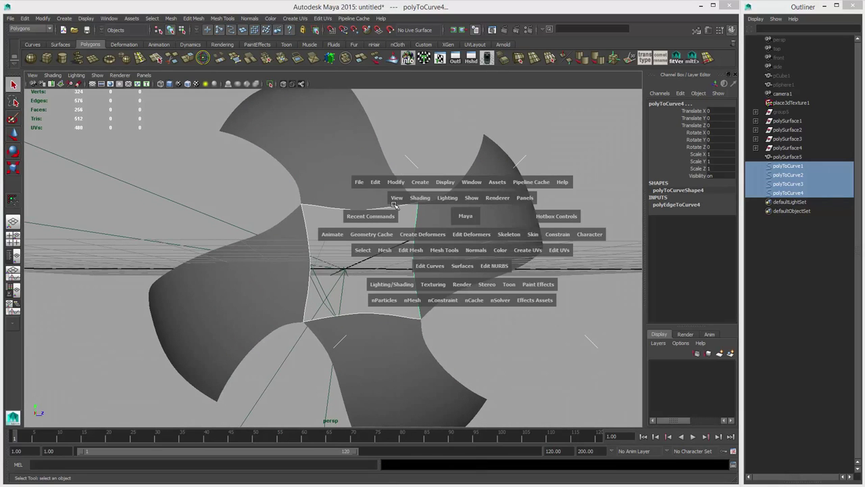
pyautogui.click(462, 265)
pyautogui.click(486, 325)
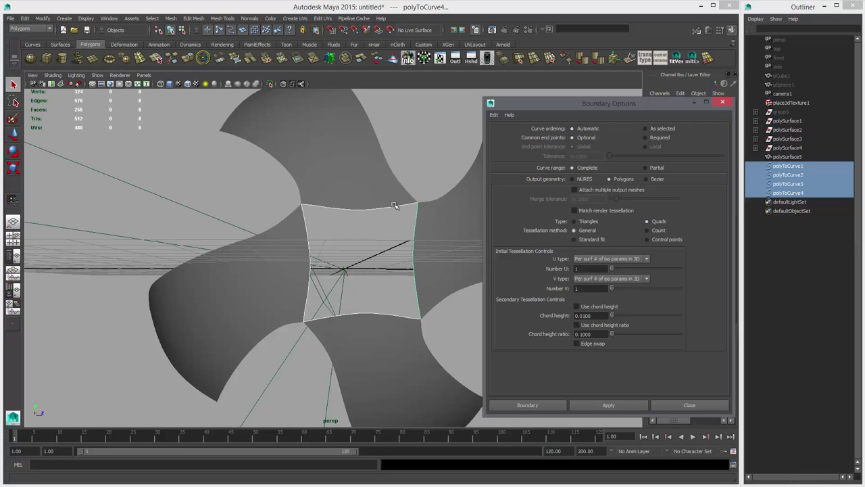
# Fill the central opening with a polygon quad Boundary surface, using Per span # of iso params with U and V numbers of 1.
pyautogui.click(612, 259)
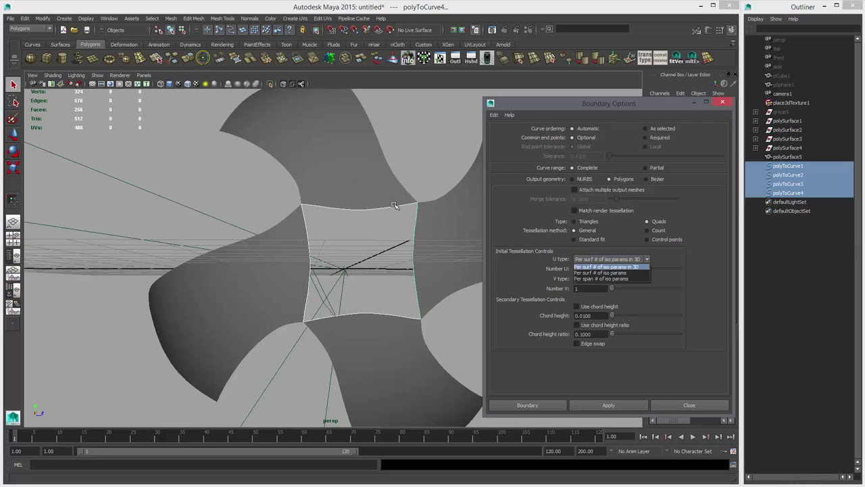
pyautogui.click(601, 278)
pyautogui.click(612, 279)
pyautogui.click(601, 298)
pyautogui.click(591, 269)
pyautogui.click(590, 288)
pyautogui.click(609, 406)
pyautogui.click(690, 405)
pyautogui.moveTo(396, 205)
pyautogui.keyDown('alt'); pyautogui.mouseDown()
pyautogui.moveTo(520, 214)
pyautogui.moveTo(534, 193)
pyautogui.moveTo(511, 259)
pyautogui.moveTo(581, 274)
pyautogui.moveTo(389, 187)
pyautogui.moveTo(394, 204)
pyautogui.mouseUp(); pyautogui.keyUp('alt')
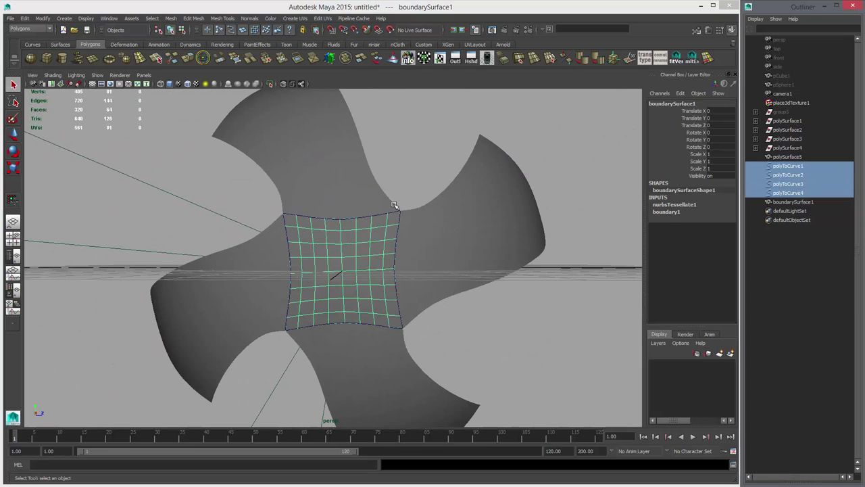
# Hide the four curves, then combine the four-patch mesh with the new boundary surface and merge the shared vertices.
pyautogui.hotkey('ctrl', 'h')
pyautogui.click(787, 157)
pyautogui.keyDown('ctrl'); pyautogui.click(793, 202); pyautogui.keyUp('ctrl')
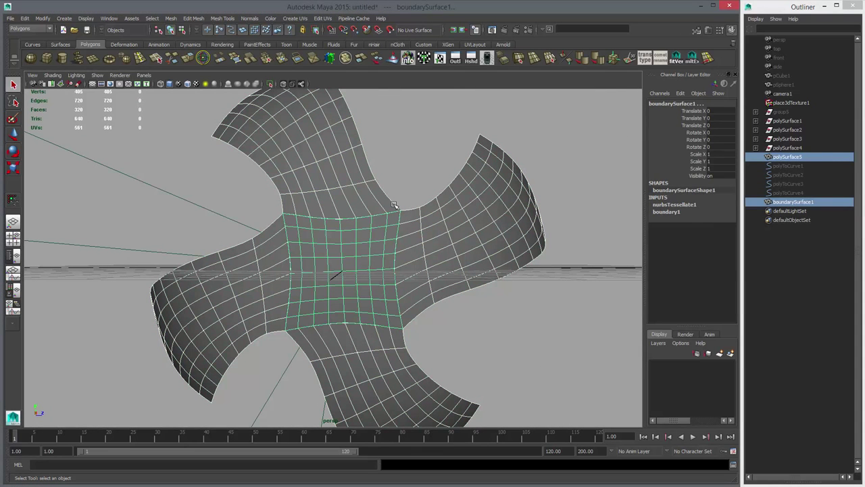
pyautogui.click(345, 58)
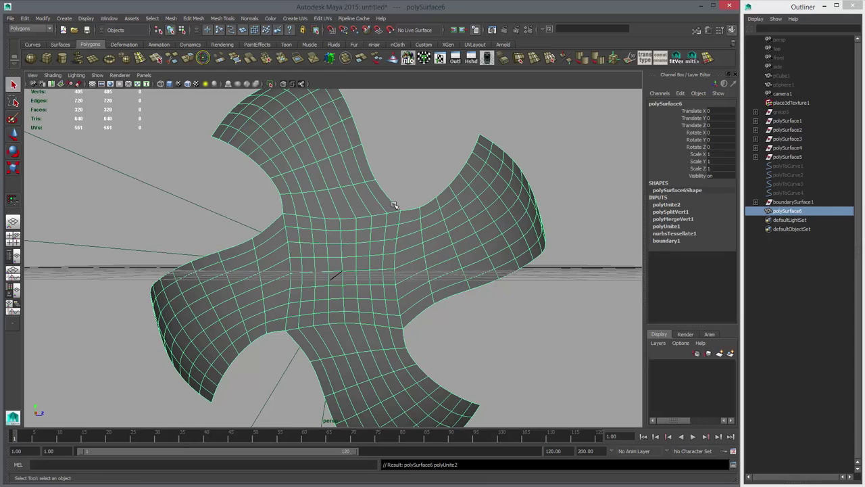
pyautogui.click(267, 58)
pyautogui.click(405, 183)
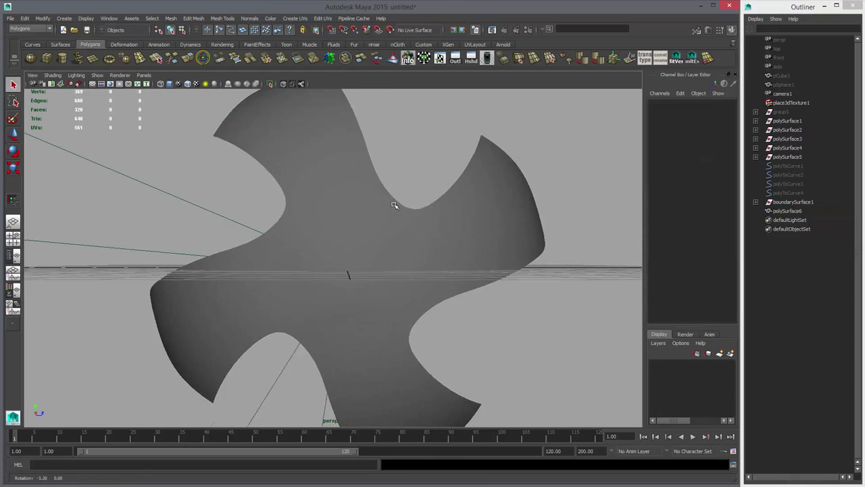
# Turn off the smooth preview on the combined mesh.
pyautogui.keyDown('alt'); pyautogui.moveTo(394, 205); pyautogui.dragTo(480, 215); pyautogui.keyUp('alt')
pyautogui.click(433, 250)
pyautogui.press('1')
pyautogui.keyDown('alt'); pyautogui.moveTo(394, 205); pyautogui.dragTo(291, 203); pyautogui.keyUp('alt')
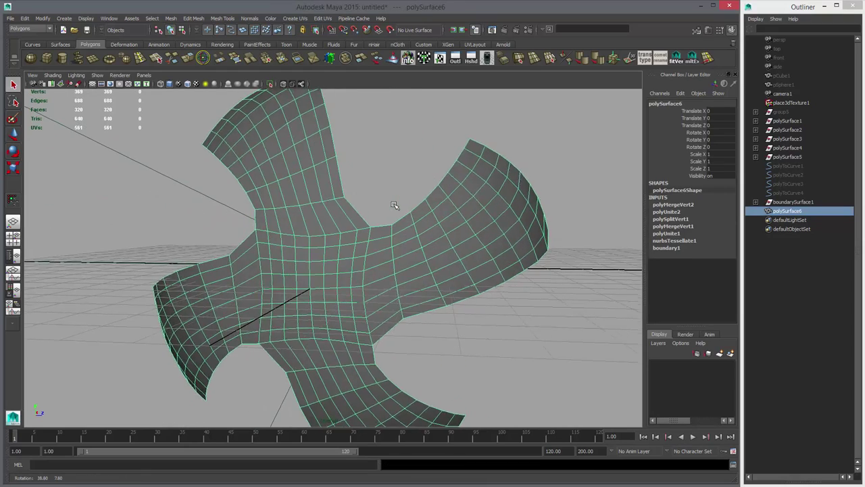
pyautogui.keyDown('alt'); pyautogui.moveTo(394, 205); pyautogui.dragTo(338, 205, button='right'); pyautogui.keyUp('alt')
pyautogui.keyDown('alt'); pyautogui.moveTo(394, 205); pyautogui.dragTo(351, 216); pyautogui.keyUp('alt')
pyautogui.scroll(1, 395, 205)
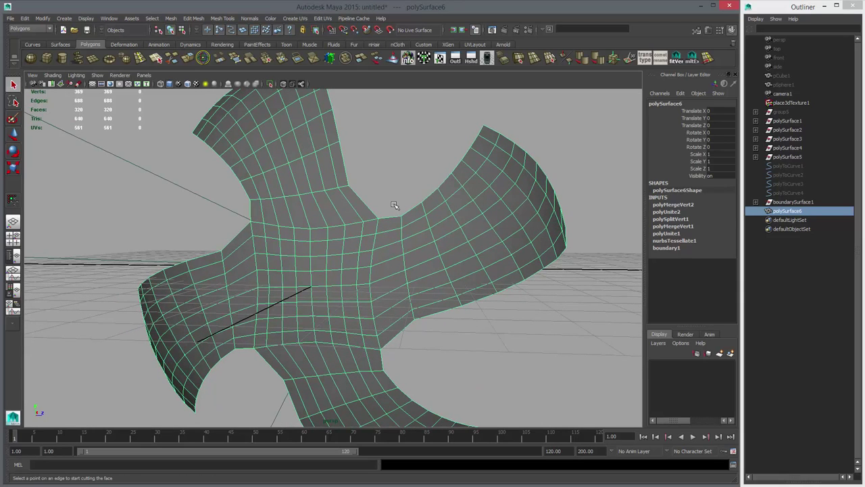
# Cut a diagonal edge at each of the central patch's four corners with Multi-Cut.
pyautogui.moveTo(360, 212); pyautogui.dragTo(323, 212, button='right')
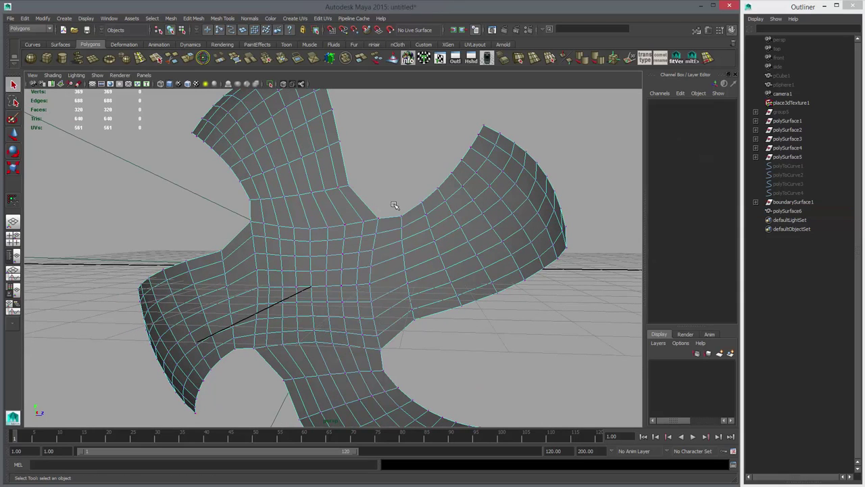
pyautogui.click(394, 206)
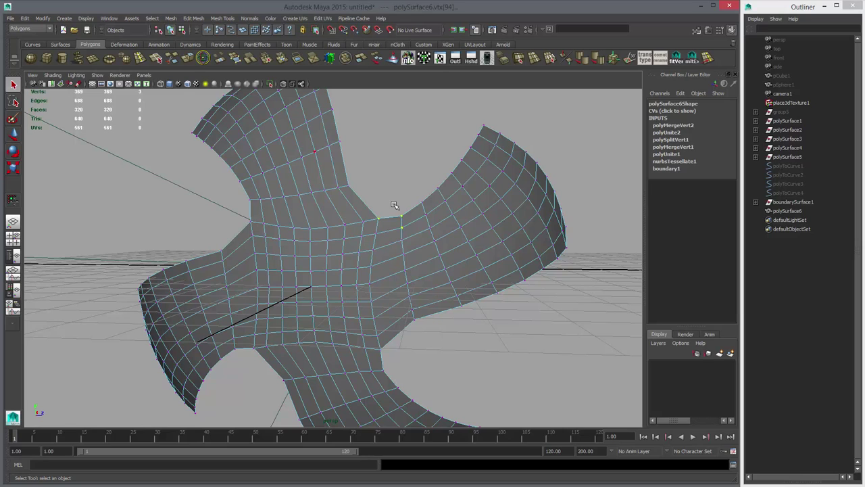
pyautogui.click(171, 59)
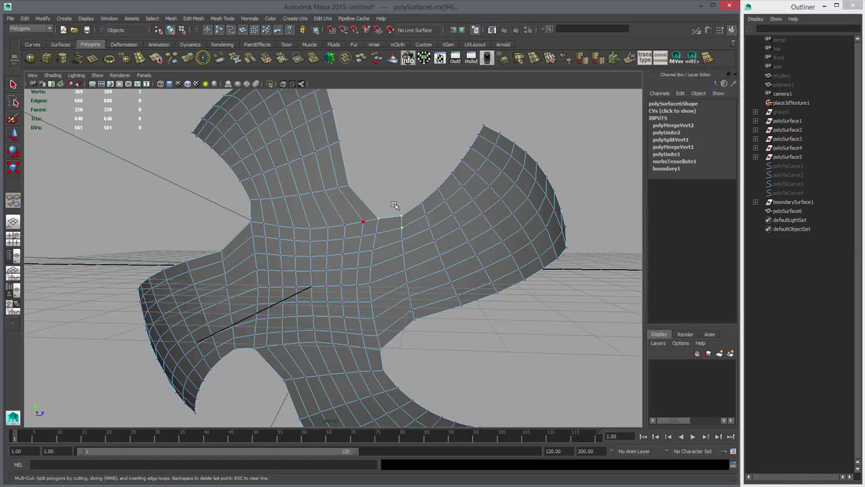
pyautogui.press('Return')
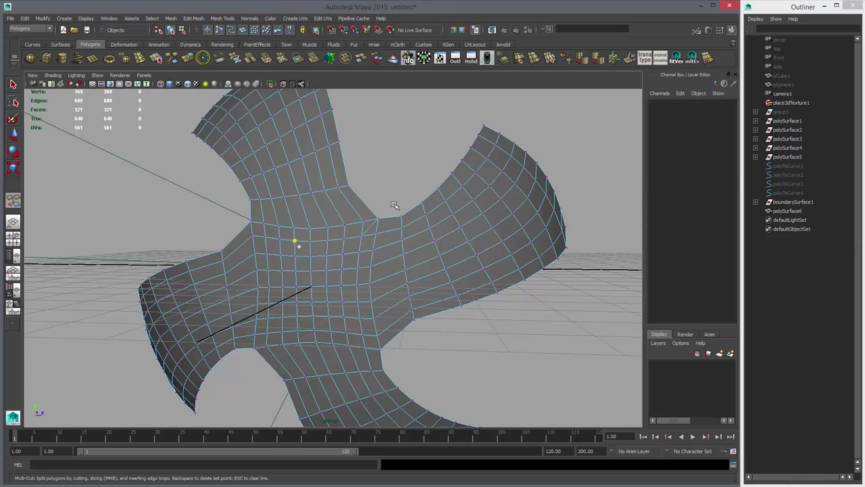
pyautogui.keyDown('alt'); pyautogui.moveTo(271, 225); pyautogui.dragTo(325, 234); pyautogui.keyUp('alt')
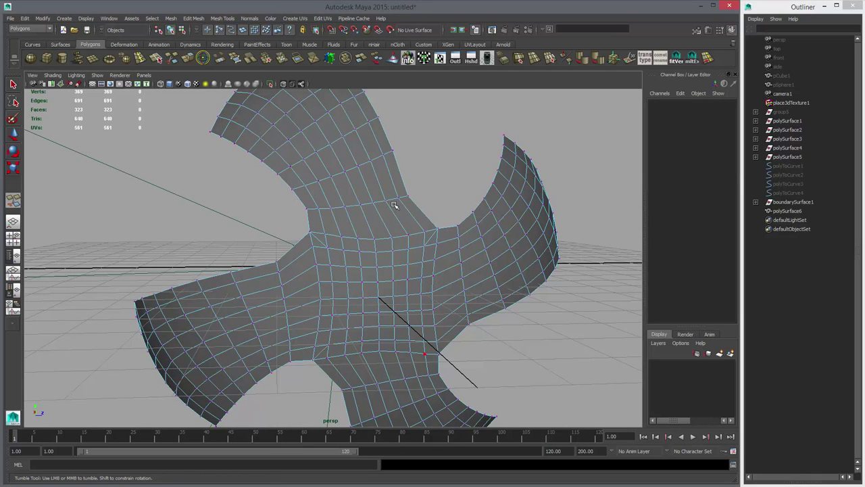
pyautogui.press('Return')
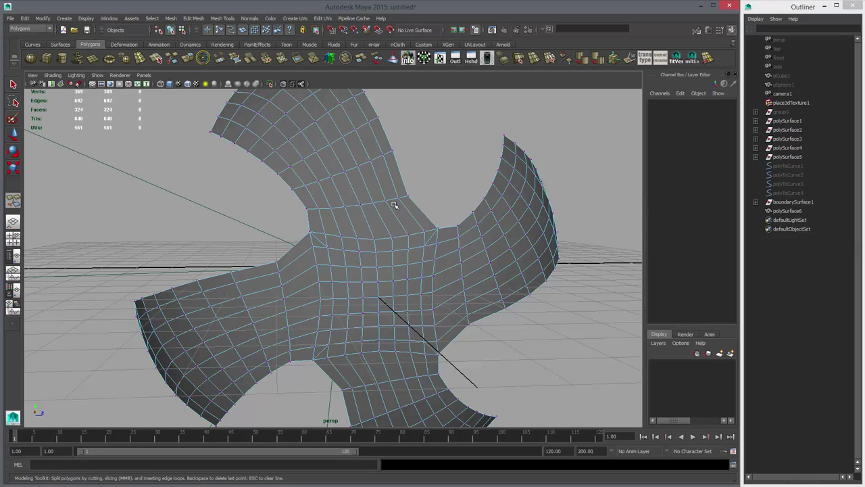
# Select the edge loops along the central patch's border and delete them.
pyautogui.press('w')
pyautogui.press('q')
pyautogui.click(436, 333)
pyautogui.doubleClick(436, 333)
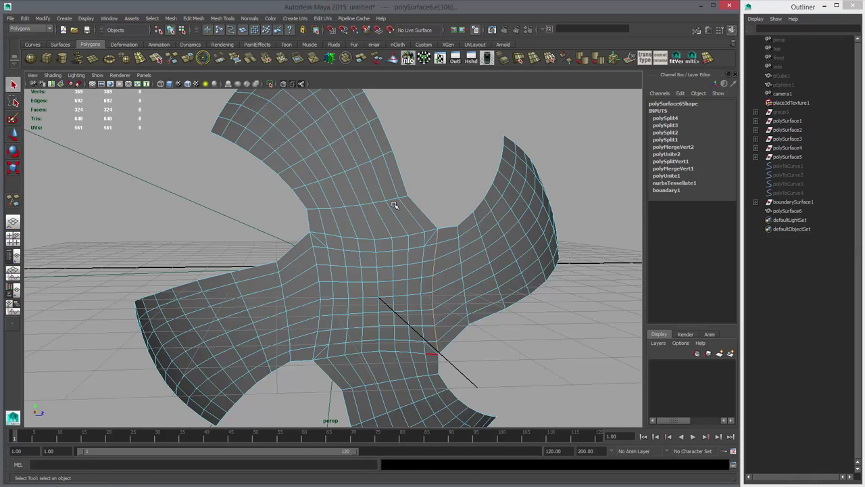
pyautogui.keyDown('shift'); pyautogui.doubleClick(320, 291); pyautogui.keyUp('shift')
pyautogui.press('Delete')
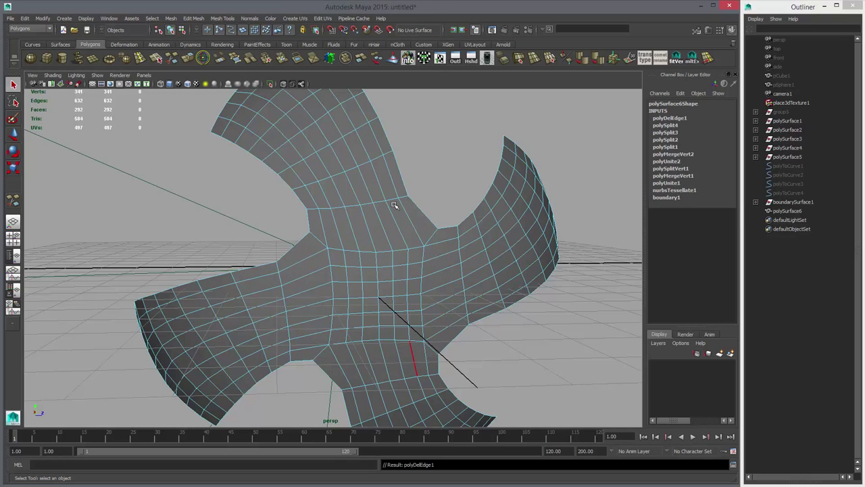
# Select the central patch's vertices and apply Average Vertices three times with a smoothing amount of 1.
pyautogui.press('F9')
pyautogui.moveTo(318, 239); pyautogui.dragTo(433, 349)
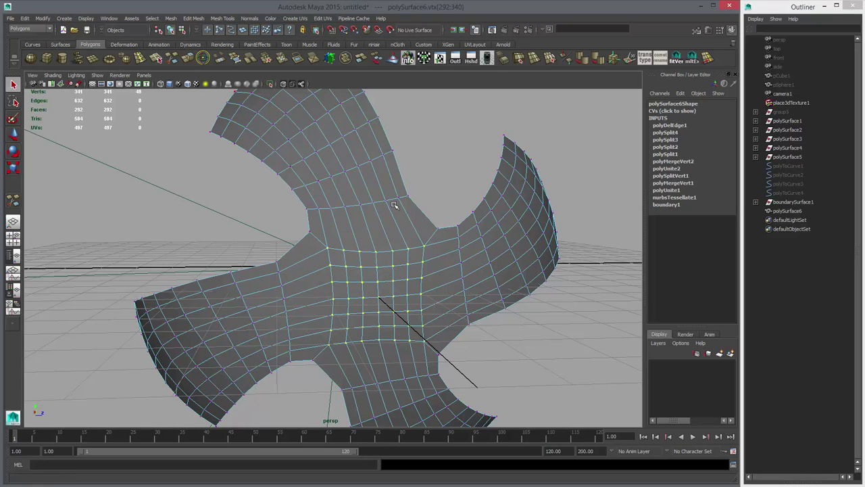
pyautogui.click(86, 18)
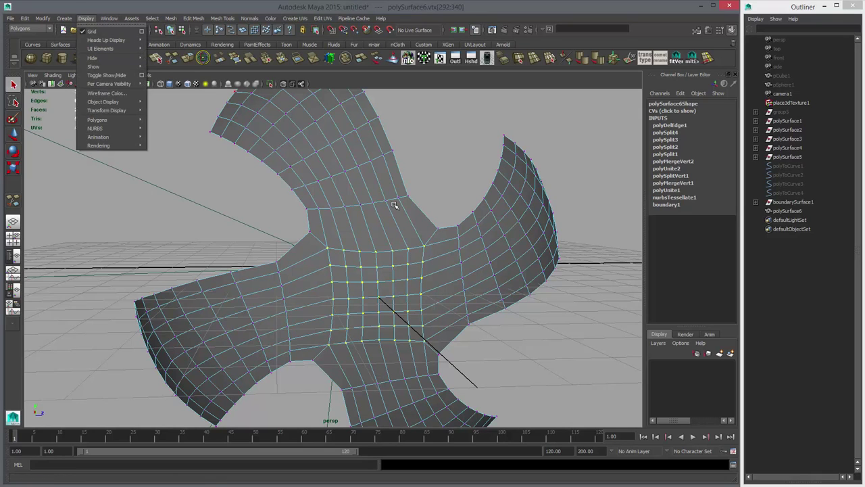
pyautogui.moveTo(171, 18)
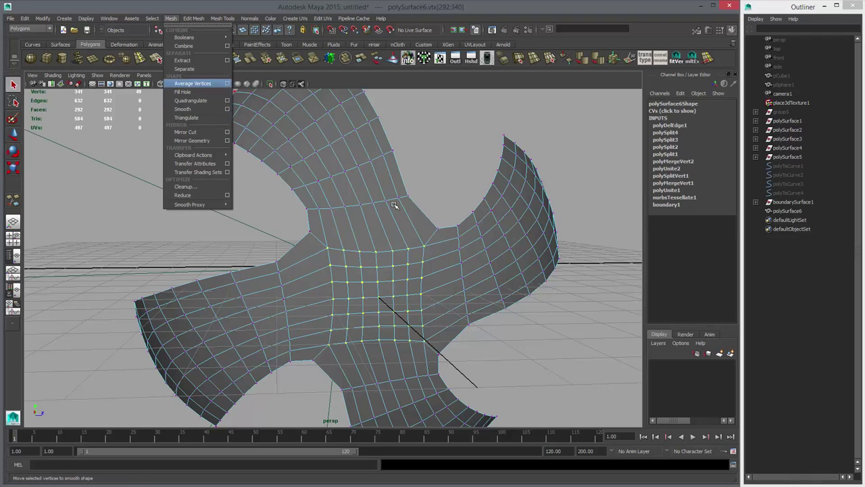
pyautogui.click(227, 83)
pyautogui.click(609, 260)
pyautogui.press('Return')
pyautogui.press('Return')
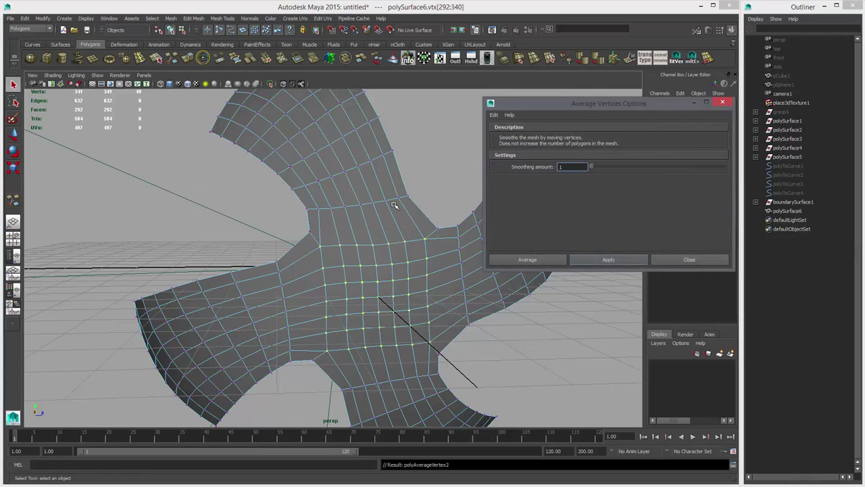
# Try rotating the central vertices slightly about the X axis and averaging them once more.
pyautogui.keyDown('alt'); pyautogui.moveTo(395, 206); pyautogui.dragTo(474, 205); pyautogui.keyUp('alt')
pyautogui.keyDown('alt'); pyautogui.moveTo(473, 204); pyautogui.dragTo(395, 206, button='middle'); pyautogui.keyUp('alt')
pyautogui.moveTo(395, 206)
pyautogui.keyDown('alt'); pyautogui.mouseDown()
pyautogui.moveTo(399, 192)
pyautogui.moveTo(311, 202)
pyautogui.moveTo(388, 227)
pyautogui.mouseUp(); pyautogui.keyUp('alt')
pyautogui.keyDown('alt'); pyautogui.moveTo(395, 205); pyautogui.dragTo(420, 230, button='middle'); pyautogui.keyUp('alt')
pyautogui.keyDown('alt'); pyautogui.moveTo(395, 205); pyautogui.dragTo(424, 180); pyautogui.keyUp('alt')
pyautogui.press('e')
pyautogui.keyDown('alt'); pyautogui.moveTo(395, 206); pyautogui.dragTo(380, 193); pyautogui.keyUp('alt')
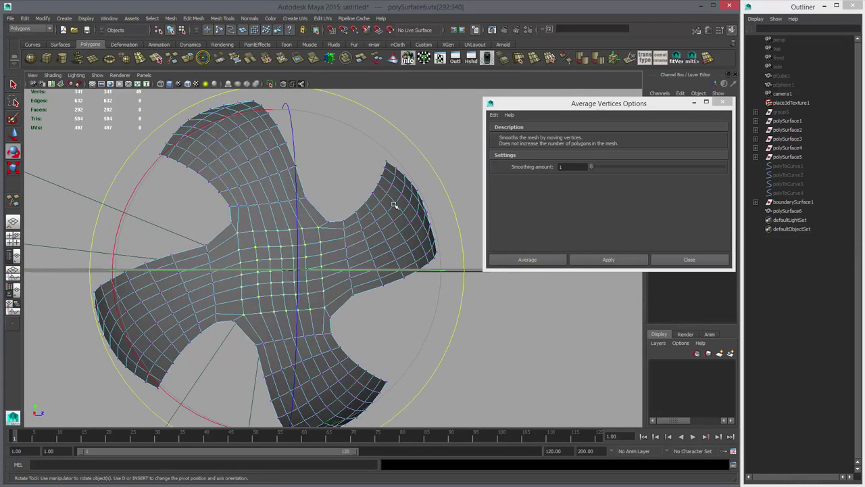
pyautogui.moveTo(113, 271); pyautogui.dragTo(115, 259)
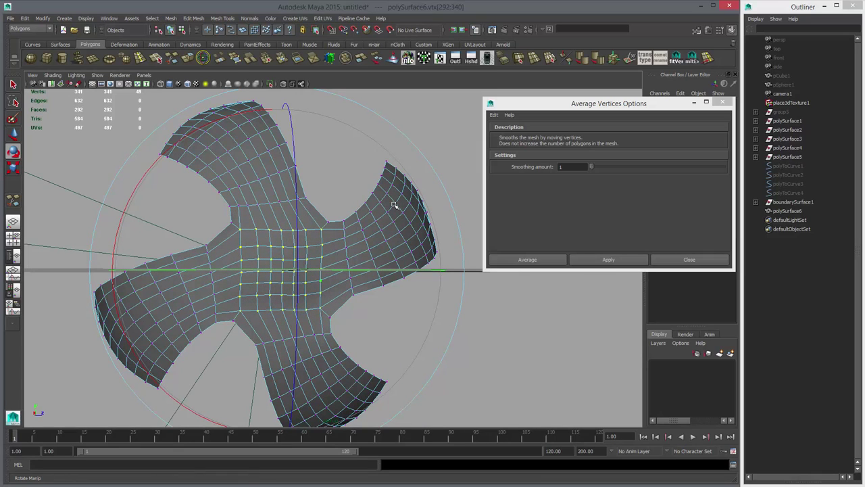
pyautogui.click(608, 260)
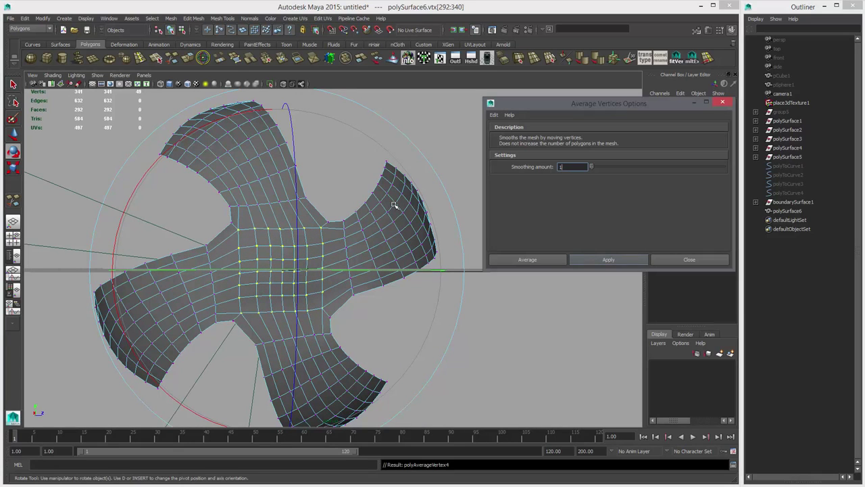
# Close the averaging options, return to object mode and try softening the mesh's edges.
pyautogui.click(690, 259)
pyautogui.press('w')
pyautogui.rightClick(363, 238)
pyautogui.moveTo(364, 237); pyautogui.dragTo(403, 226, button='right')
pyautogui.moveTo(403, 227)
pyautogui.keyDown('alt'); pyautogui.mouseDown()
pyautogui.moveTo(325, 247)
pyautogui.moveTo(318, 257)
pyautogui.mouseUp(); pyautogui.keyUp('alt')
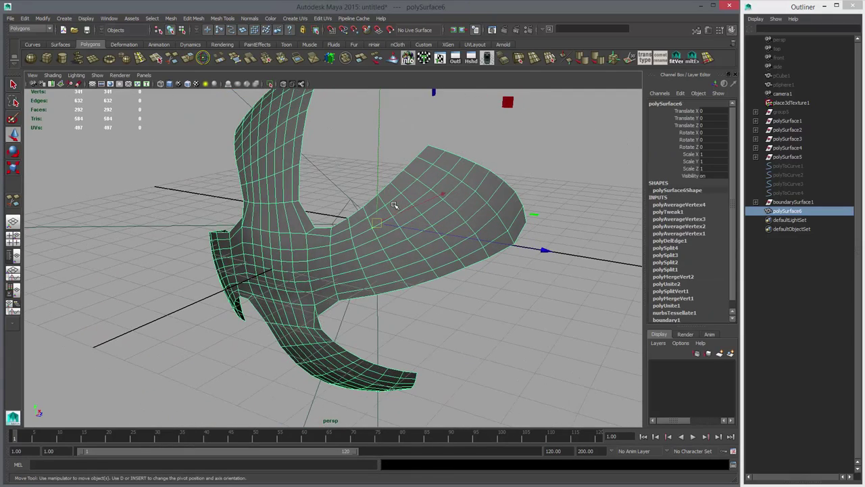
pyautogui.click(583, 58)
pyautogui.keyDown('alt'); pyautogui.moveTo(420, 226); pyautogui.dragTo(335, 189); pyautogui.keyUp('alt')
pyautogui.moveTo(395, 205)
pyautogui.keyDown('alt'); pyautogui.mouseDown()
pyautogui.moveTo(399, 216)
pyautogui.moveTo(504, 206)
pyautogui.mouseUp(); pyautogui.keyUp('alt')
# Undo the edge softening and the last vertex averaging.
pyautogui.hotkey('ctrl', 'z')
pyautogui.hotkey('ctrl', 'z')
pyautogui.hotkey('ctrl', 'z')
pyautogui.hotkey('ctrl', 'z')
pyautogui.hotkey('ctrl', 'z')
# Rotate the central vertices slightly about the X axis to straighten the central grid.
pyautogui.press('e')
pyautogui.moveTo(395, 205)
pyautogui.keyDown('alt'); pyautogui.mouseDown()
pyautogui.moveTo(287, 207)
pyautogui.moveTo(394, 204)
pyautogui.mouseUp(); pyautogui.keyUp('alt')
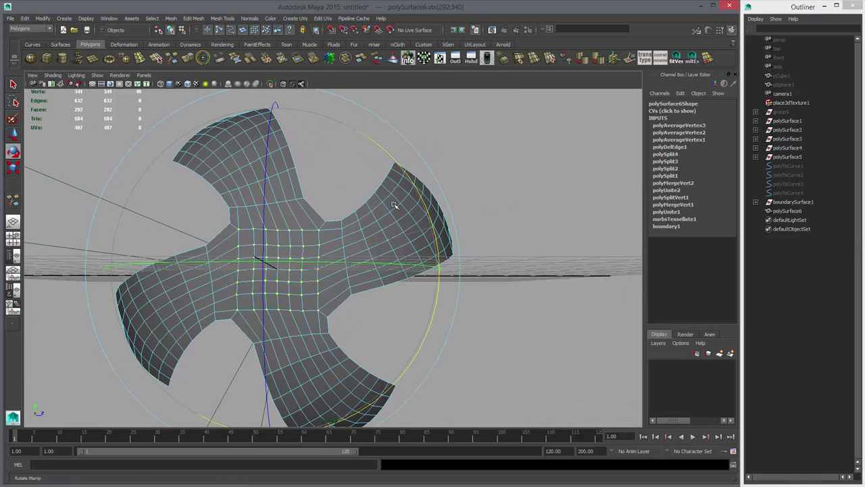
pyautogui.press('w')
# Return the mesh to object mode, delete its history and soften its edges.
pyautogui.moveTo(381, 234); pyautogui.dragTo(421, 222, button='right')
pyautogui.keyDown('alt'); pyautogui.moveTo(395, 205); pyautogui.dragTo(501, 205); pyautogui.keyUp('alt')
pyautogui.click(331, 230)
pyautogui.hotkey('alt', 'shift', 'd')
pyautogui.click(582, 58)
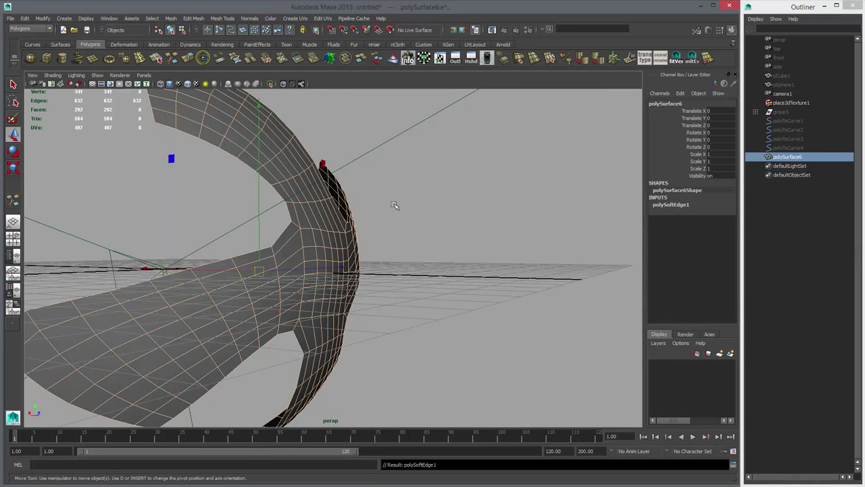
pyautogui.hotkey('alt', 'shift', 'd')
# Duplicate the softened mesh and set the copy's Rotate Y to -90.
pyautogui.click(395, 205)
pyautogui.scroll(-3, 395, 205)
pyautogui.keyDown('alt'); pyautogui.moveTo(395, 205); pyautogui.dragTo(395, 205); pyautogui.keyUp('alt')
pyautogui.click(395, 204)
pyautogui.keyDown('alt'); pyautogui.moveTo(395, 205); pyautogui.dragTo(394, 204, button='middle'); pyautogui.keyUp('alt')
pyautogui.scroll(2, 395, 205)
pyautogui.keyDown('alt'); pyautogui.moveTo(395, 205); pyautogui.dragTo(394, 205); pyautogui.keyUp('alt')
pyautogui.hotkey('ctrl', 'd')
pyautogui.press('e')
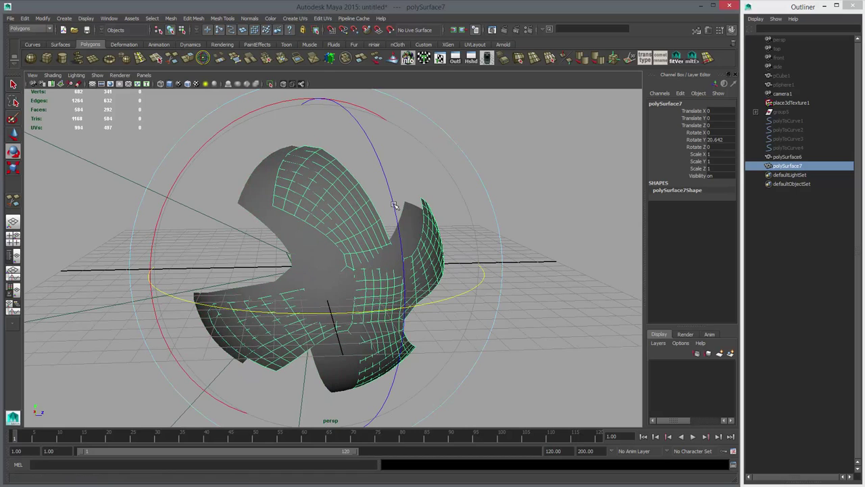
pyautogui.click(720, 140)
pyautogui.write('90')
pyautogui.press('Return')
pyautogui.scroll(3, 395, 205)
pyautogui.press('w')
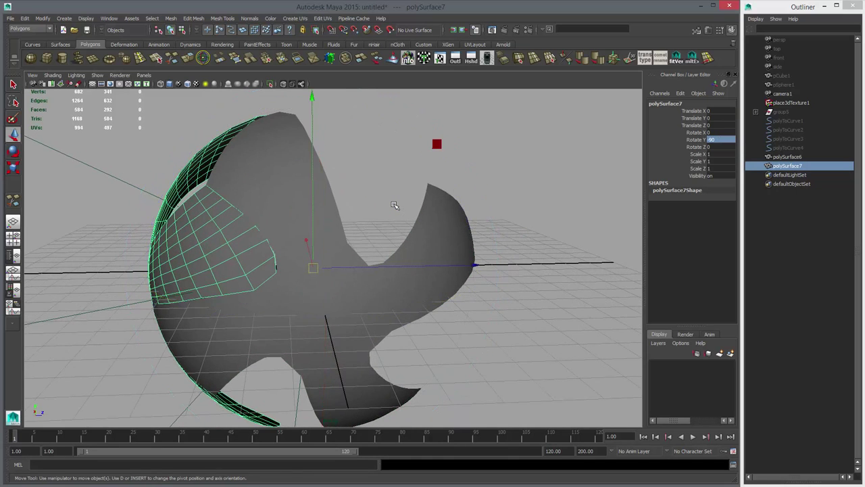
# Show the original mesh's vertices in wireframe where it meets the rotated copy.
pyautogui.keyDown('alt'); pyautogui.moveTo(395, 205); pyautogui.dragTo(460, 240); pyautogui.keyUp('alt')
pyautogui.click(395, 205)
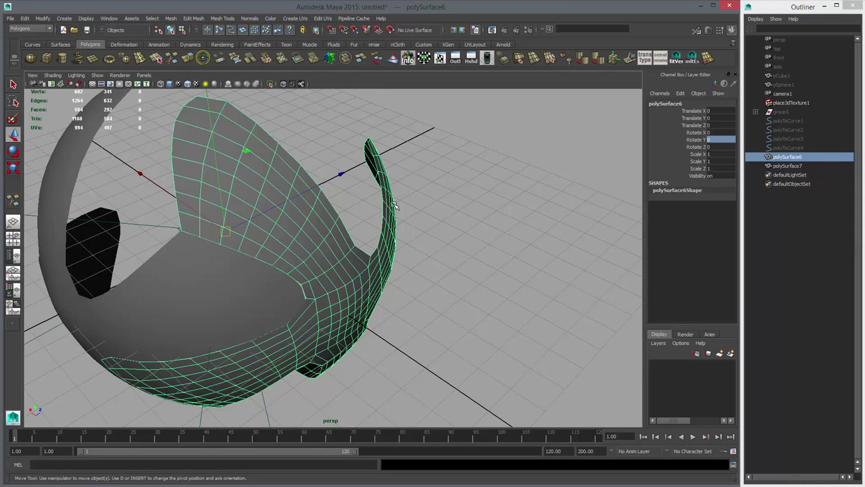
pyautogui.keyDown('alt'); pyautogui.moveTo(395, 205); pyautogui.dragTo(372, 159); pyautogui.keyUp('alt')
pyautogui.click(394, 204)
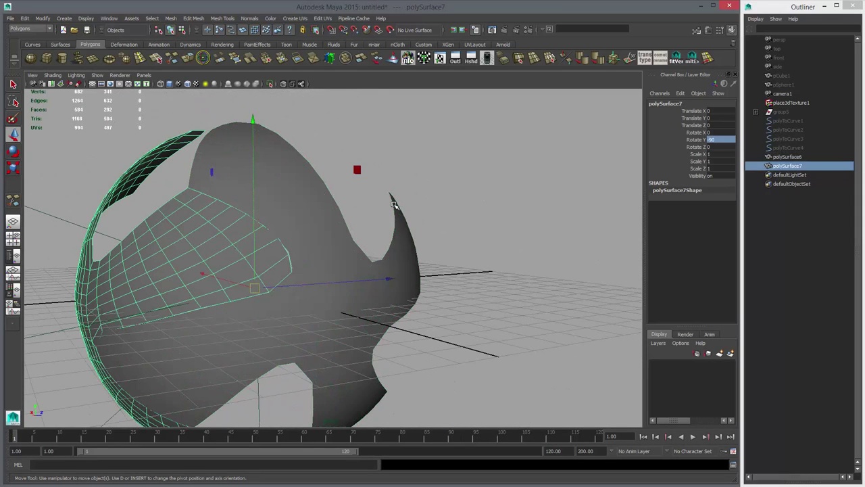
pyautogui.keyDown('shift'); pyautogui.click(395, 205); pyautogui.keyUp('shift')
pyautogui.keyDown('alt'); pyautogui.moveTo(395, 205); pyautogui.dragTo(396, 196); pyautogui.keyUp('alt')
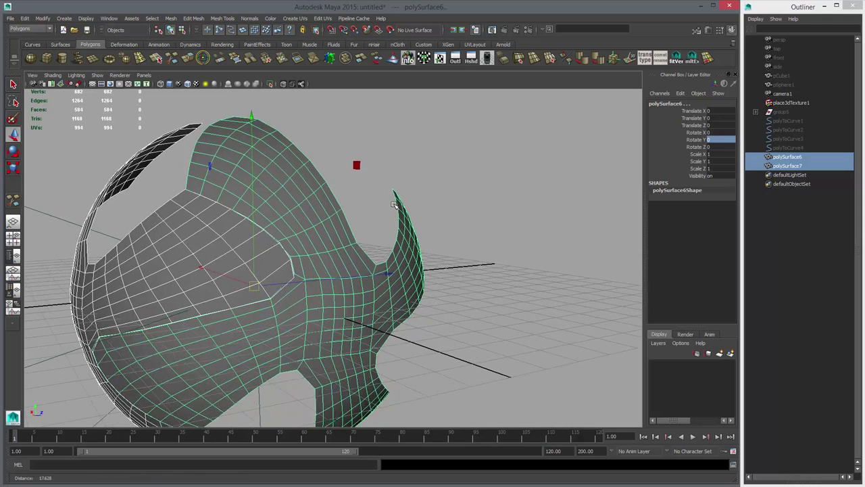
pyautogui.scroll(3, 395, 205)
pyautogui.rightClick(282, 271)
pyautogui.moveTo(281, 271); pyautogui.dragTo(244, 271, button='right')
pyautogui.press('4')
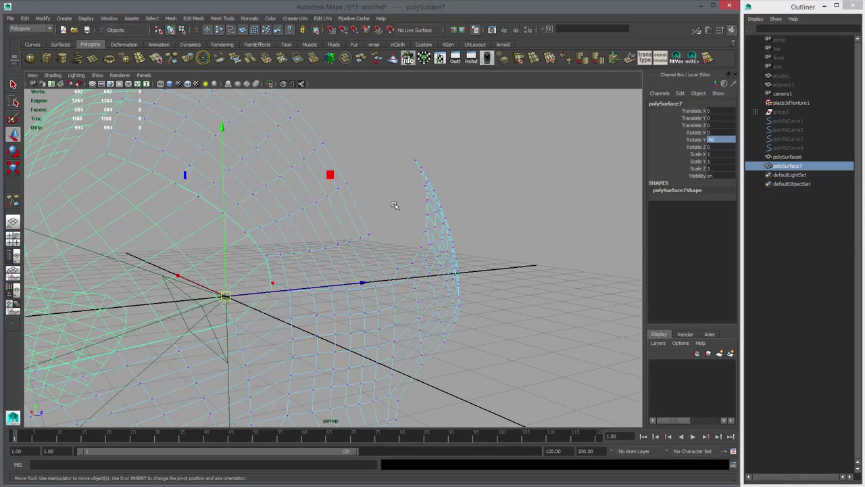
# Snap the original mesh's border vertices onto the matching vertices of the rotated copy along their shared seam.
pyautogui.click(272, 283)
pyautogui.press('v')
pyautogui.moveTo(273, 283); pyautogui.dragTo(272, 290)
pyautogui.click(267, 256)
pyautogui.press('v')
pyautogui.moveTo(267, 255); pyautogui.dragTo(267, 260)
pyautogui.click(244, 232)
pyautogui.press('v')
pyautogui.moveTo(245, 232)
pyautogui.mouseDown()
pyautogui.moveTo(198, 194)
pyautogui.moveTo(128, 161)
pyautogui.mouseUp()
pyautogui.click(222, 210)
pyautogui.press('v')
pyautogui.click(199, 196)
pyautogui.press('v')
pyautogui.click(175, 183)
pyautogui.press('v')
pyautogui.click(153, 171)
pyautogui.press('v')
pyautogui.click(128, 160)
pyautogui.press('v')
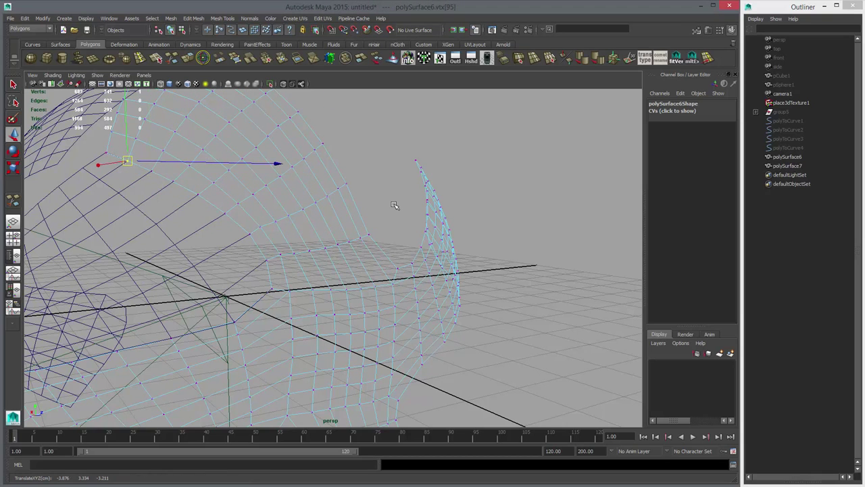
# Delete the rotated copy, leaving only the original mesh.
pyautogui.keyDown('alt'); pyautogui.moveTo(395, 205); pyautogui.dragTo(325, 204, button='right'); pyautogui.keyUp('alt')
pyautogui.keyDown('alt'); pyautogui.moveTo(395, 204); pyautogui.dragTo(426, 221, button='middle'); pyautogui.keyUp('alt')
pyautogui.keyDown('alt'); pyautogui.moveTo(395, 205); pyautogui.dragTo(362, 230); pyautogui.keyUp('alt')
pyautogui.keyDown('alt'); pyautogui.moveTo(395, 205); pyautogui.dragTo(365, 205, button='right'); pyautogui.keyUp('alt')
pyautogui.keyDown('alt'); pyautogui.moveTo(394, 205); pyautogui.dragTo(394, 204); pyautogui.keyUp('alt')
pyautogui.click(238, 258)
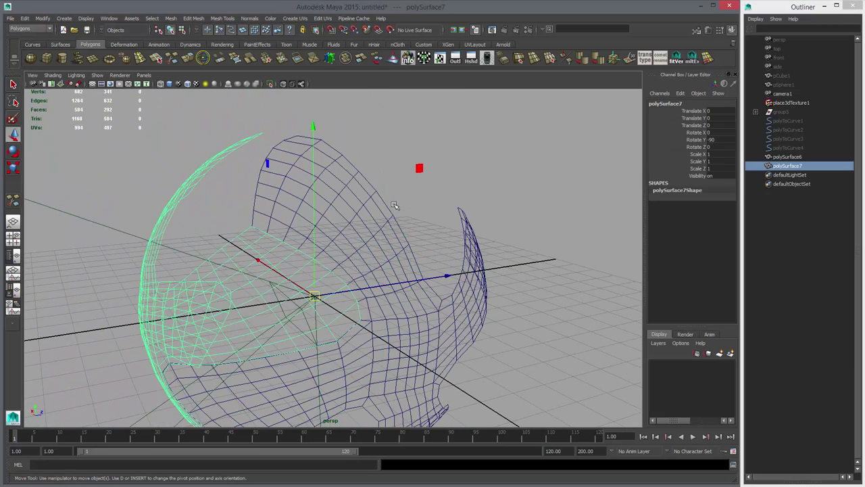
pyautogui.press('Delete')
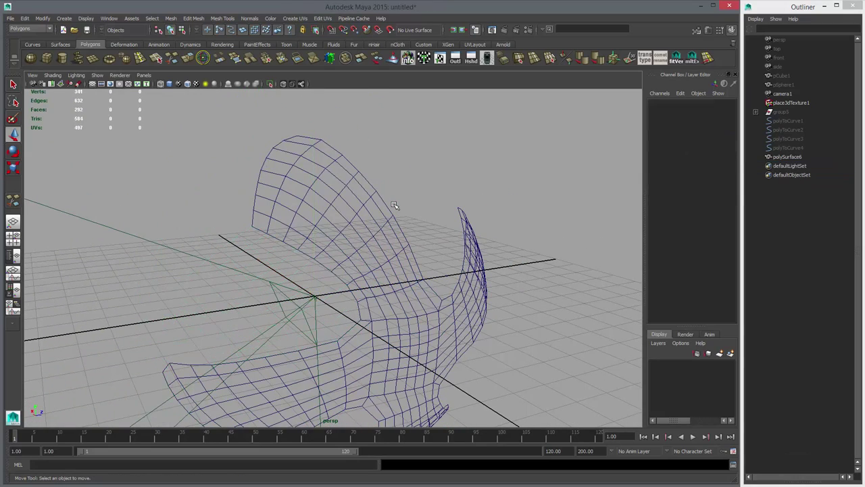
# Undo the copy's deletion, the vertex snapping and the duplication, back to the single original mesh.
pyautogui.click(394, 205)
pyautogui.keyDown('alt'); pyautogui.moveTo(395, 205); pyautogui.dragTo(378, 205); pyautogui.keyUp('alt')
pyautogui.keyDown('alt'); pyautogui.moveTo(394, 205); pyautogui.dragTo(366, 205, button='right'); pyautogui.keyUp('alt')
pyautogui.moveTo(394, 205)
pyautogui.keyDown('alt'); pyautogui.mouseDown()
pyautogui.moveTo(432, 205)
pyautogui.moveTo(399, 190)
pyautogui.mouseUp(); pyautogui.keyUp('alt')
pyautogui.hotkey('ctrl', 'z')
pyautogui.hotkey('ctrl', 'z')
pyautogui.hotkey('ctrl', 'z')
pyautogui.hotkey('ctrl', 'z')
pyautogui.hotkey('ctrl', 'z')
pyautogui.hotkey('ctrl', 'z')
pyautogui.hotkey('ctrl', 'z')
pyautogui.hotkey('ctrl', 'z')
pyautogui.hotkey('ctrl', 'z')
pyautogui.hotkey('ctrl', 'z')
pyautogui.hotkey('ctrl', 'z')
pyautogui.hotkey('ctrl', 'z')
pyautogui.hotkey('ctrl', 'z')
pyautogui.hotkey('ctrl', 'z')
pyautogui.hotkey('ctrl', 'z')
pyautogui.hotkey('ctrl', 'z')
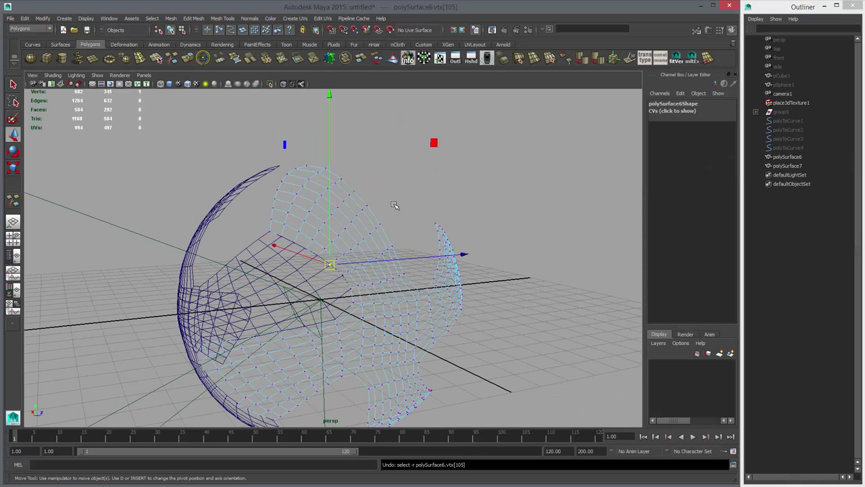
pyautogui.hotkey('ctrl', 'z')
pyautogui.hotkey('ctrl', 'z')
pyautogui.hotkey('ctrl', 'z')
pyautogui.hotkey('ctrl', 'z')
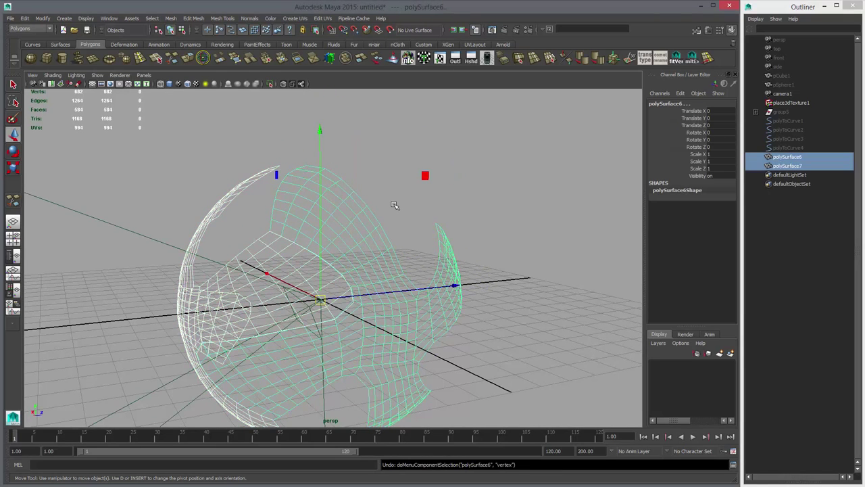
pyautogui.hotkey('ctrl', 'z')
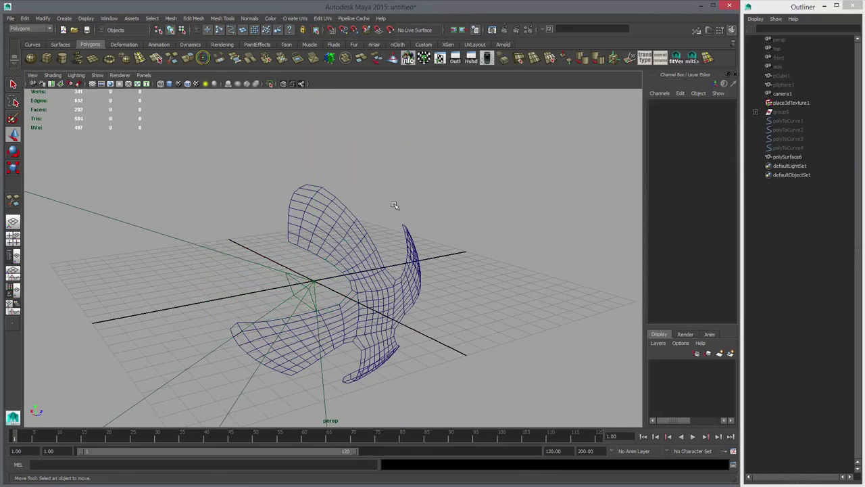
pyautogui.hotkey('ctrl', 'z')
pyautogui.hotkey('ctrl', 'z')
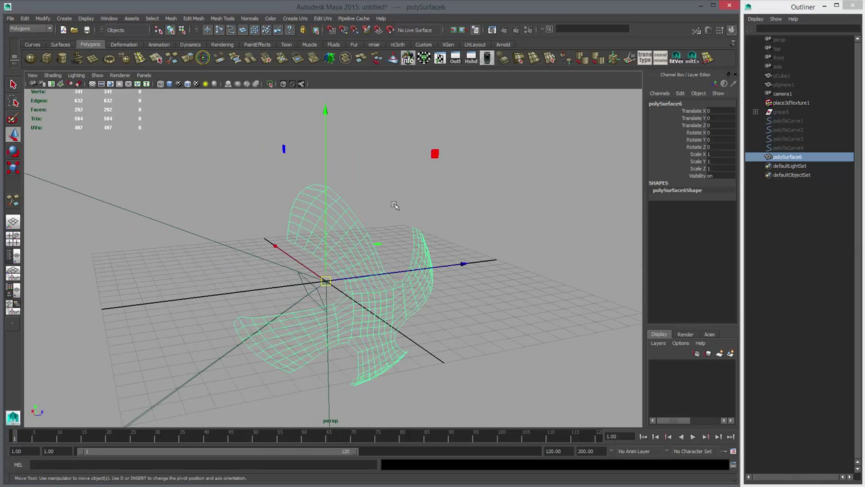
# Duplicate the original mesh and set the copy's Rotate Y to 90.
pyautogui.hotkey('ctrl', 'd')
pyautogui.press('e')
pyautogui.moveTo(338, 345); pyautogui.dragTo(237, 335)
pyautogui.click(721, 132)
pyautogui.press('Tab')
pyautogui.write('90')
pyautogui.press('Return')
# Duplicate the rotated copy with its transform twice to place patches at Rotate Y 180 and -90, shown shaded.
pyautogui.keyDown('alt'); pyautogui.moveTo(395, 205); pyautogui.dragTo(284, 206); pyautogui.keyUp('alt')
pyautogui.hotkey('shift', 'd')
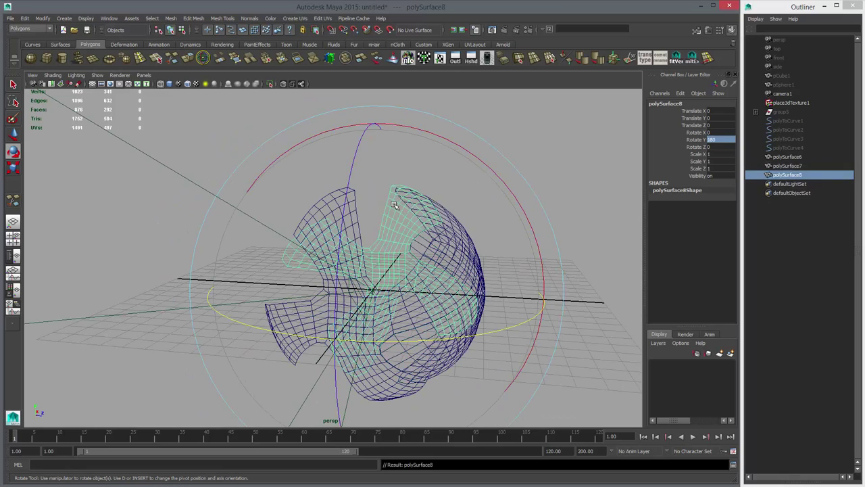
pyautogui.hotkey('shift', 'd')
pyautogui.keyDown('alt'); pyautogui.moveTo(395, 205); pyautogui.dragTo(436, 205); pyautogui.keyUp('alt')
pyautogui.press('5')
pyautogui.hotkey('ctrl', 'z')
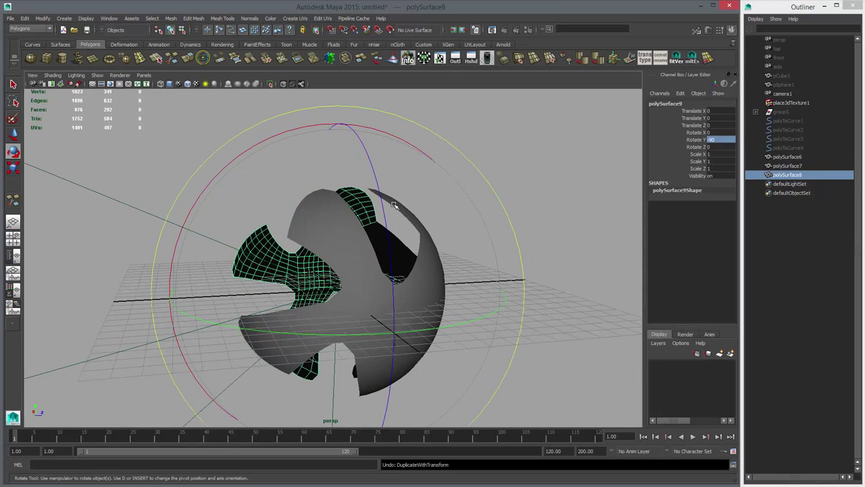
pyautogui.hotkey('shift', 'z')
pyautogui.press('w')
# Duplicate the original patch and set the copy's Rotate Z to -90 to cover the ball's top.
pyautogui.click(365, 271)
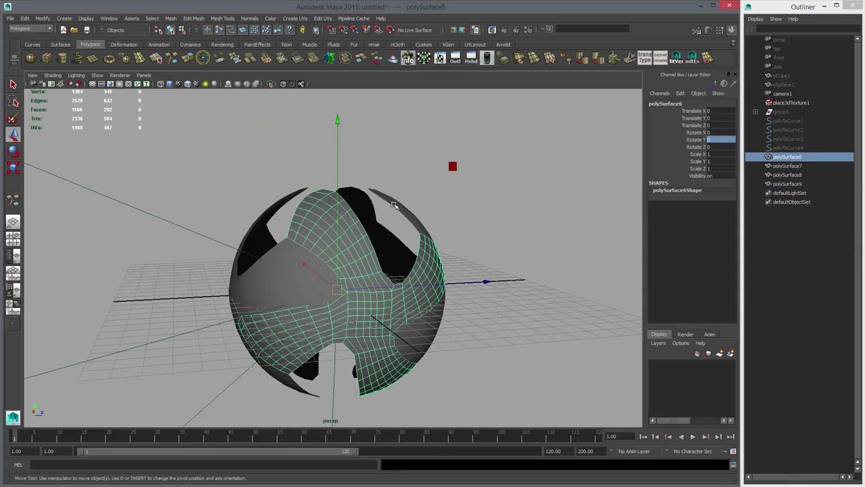
pyautogui.hotkey('ctrl', 'd')
pyautogui.press('e')
pyautogui.moveTo(393, 284); pyautogui.dragTo(383, 207)
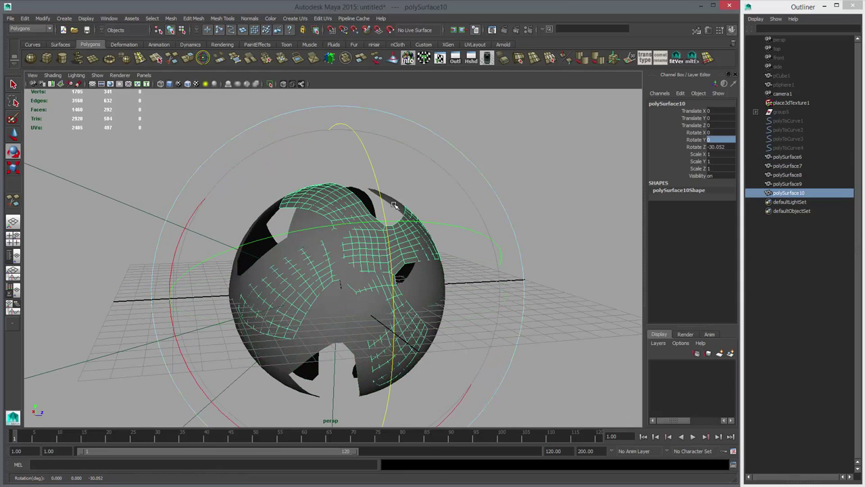
pyautogui.press('Tab')
pyautogui.write('-90')
pyautogui.press('Return')
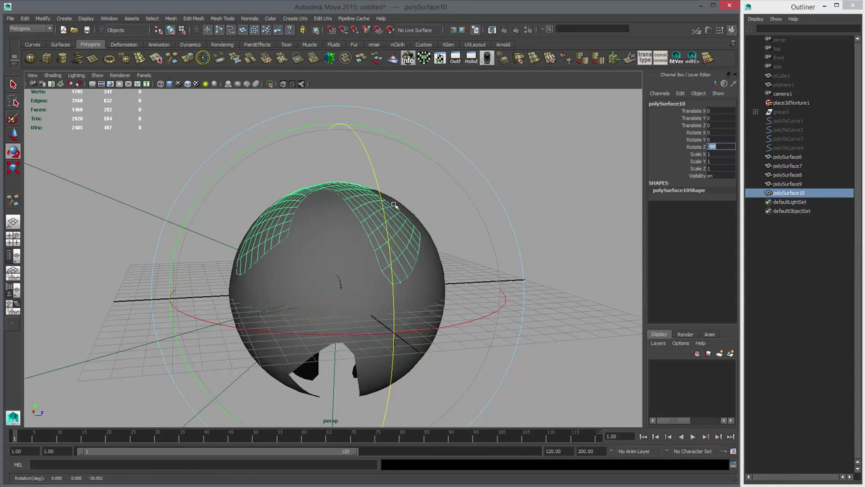
# Duplicate the top patch and set the copy's Rotate Z to 90 to cover the ball's underside.
pyautogui.keyDown('alt'); pyautogui.moveTo(395, 204); pyautogui.dragTo(373, 201); pyautogui.keyUp('alt')
pyautogui.hotkey('ctrl', 'd')
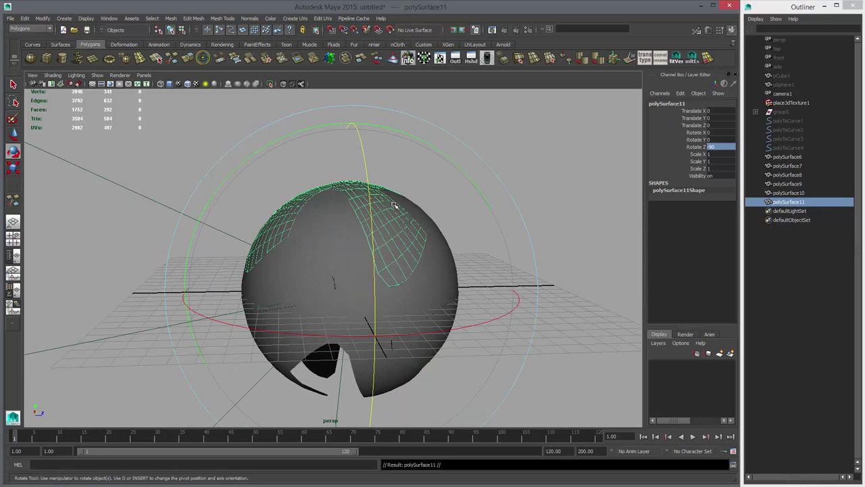
pyautogui.write('90')
pyautogui.press('Return')
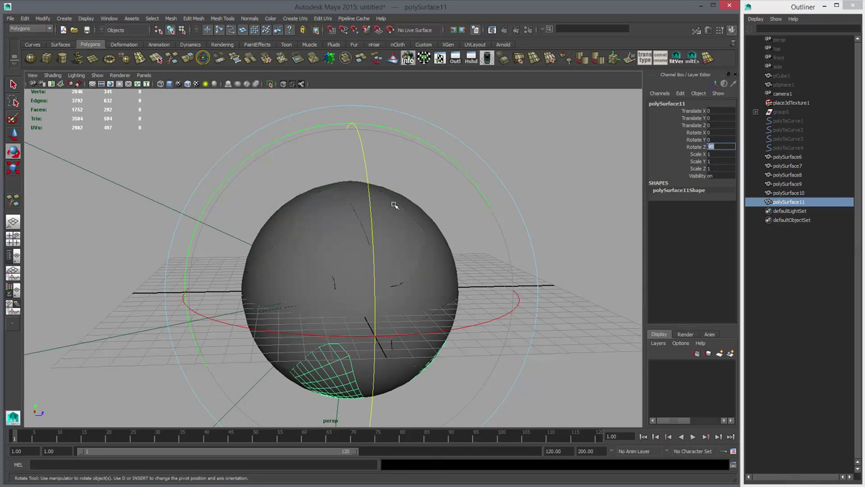
# Select all six patches around the ball and combine them into one mesh.
pyautogui.keyDown('alt'); pyautogui.moveTo(394, 205); pyautogui.dragTo(338, 233); pyautogui.keyUp('alt')
pyautogui.press('q')
pyautogui.click(395, 205)
pyautogui.click(331, 377)
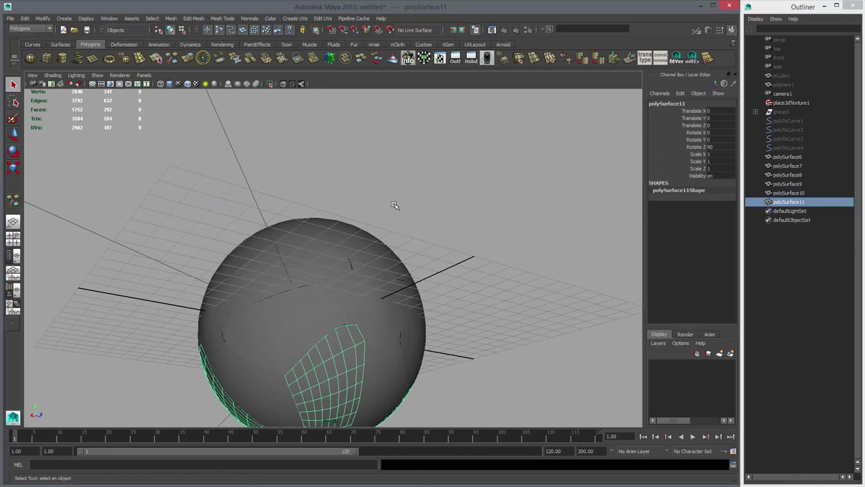
pyautogui.keyDown('shift'); pyautogui.click(365, 304); pyautogui.keyUp('shift')
pyautogui.keyDown('shift'); pyautogui.click(278, 260); pyautogui.keyUp('shift')
pyautogui.keyDown('alt'); pyautogui.moveTo(395, 205); pyautogui.dragTo(304, 186); pyautogui.keyUp('alt')
pyautogui.keyDown('shift'); pyautogui.click(399, 216); pyautogui.keyUp('shift')
pyautogui.keyDown('shift'); pyautogui.click(467, 304); pyautogui.keyUp('shift')
pyautogui.keyDown('alt'); pyautogui.moveTo(467, 304); pyautogui.dragTo(270, 297); pyautogui.keyUp('alt')
pyautogui.keyDown('shift'); pyautogui.click(345, 297); pyautogui.keyUp('shift')
pyautogui.keyDown('alt'); pyautogui.moveTo(345, 297); pyautogui.dragTo(346, 188); pyautogui.keyUp('alt')
pyautogui.keyDown('alt'); pyautogui.moveTo(395, 205); pyautogui.dragTo(395, 205); pyautogui.keyUp('alt')
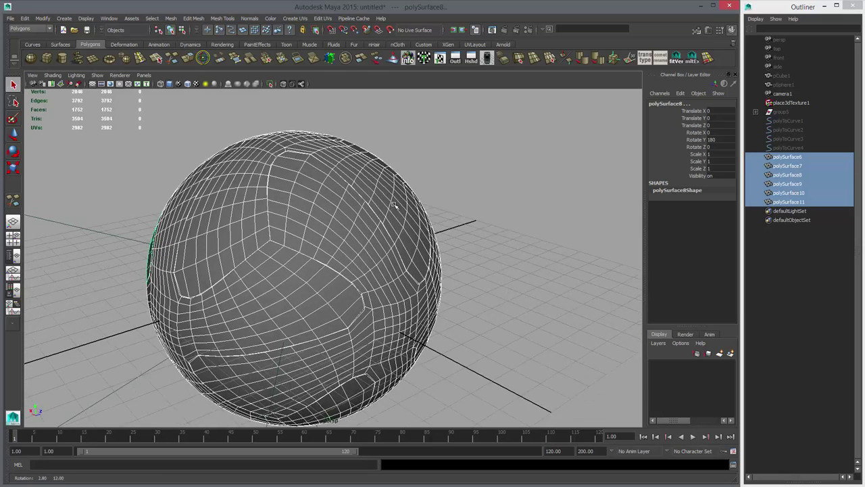
pyautogui.scroll(2, 395, 205)
pyautogui.click(345, 58)
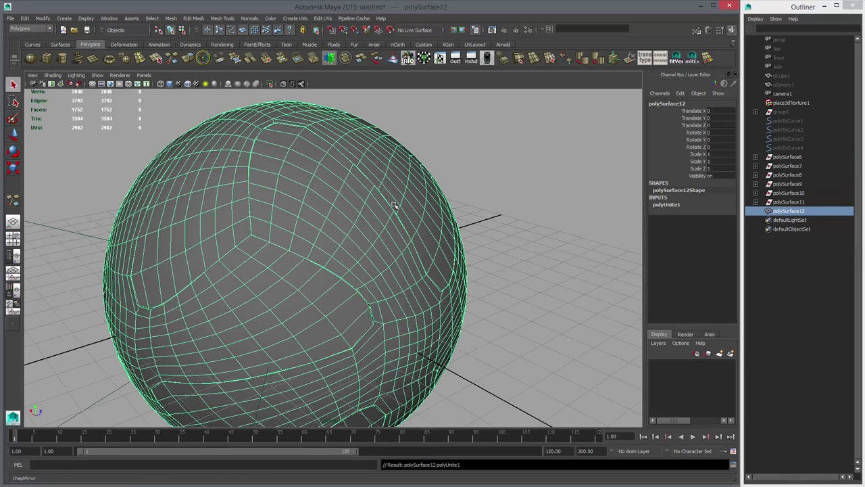
# Merge all vertices of the combined ball with a merge distance of 0.165.
pyautogui.click(267, 58)
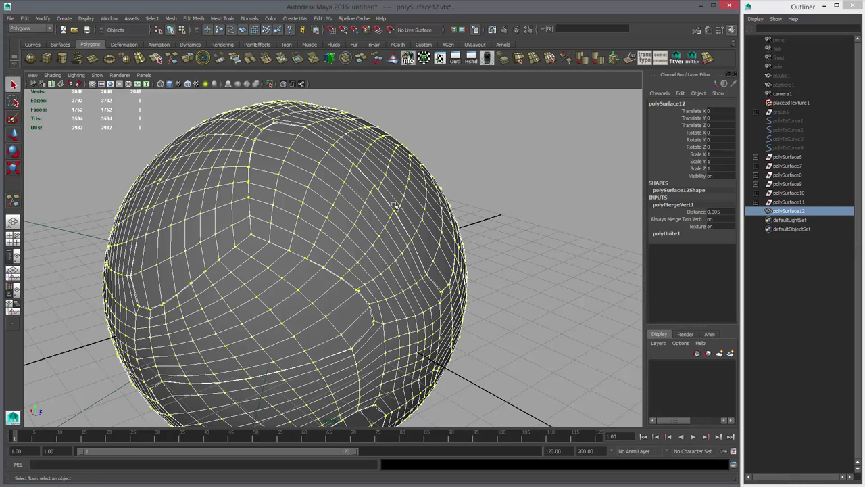
pyautogui.click(696, 212)
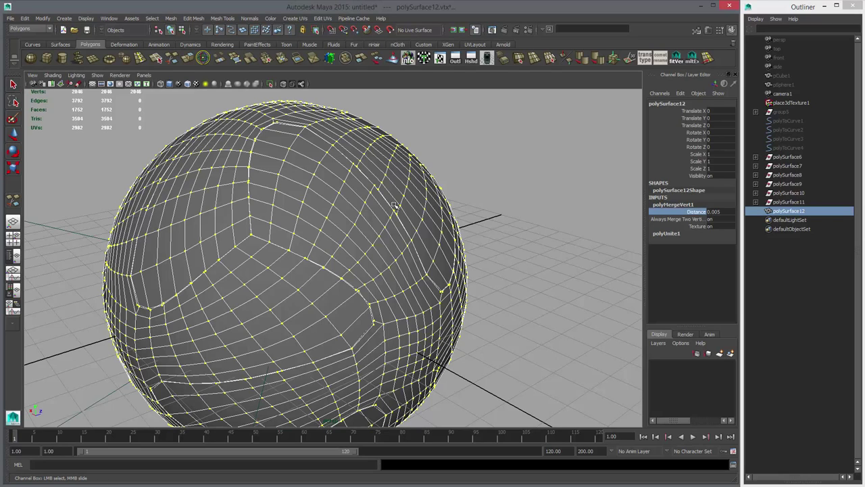
pyautogui.keyDown('ctrl'); pyautogui.moveTo(395, 205); pyautogui.dragTo(395, 205, button='middle'); pyautogui.keyUp('ctrl')
pyautogui.keyDown('alt'); pyautogui.moveTo(395, 205); pyautogui.dragTo(394, 204); pyautogui.keyUp('alt')
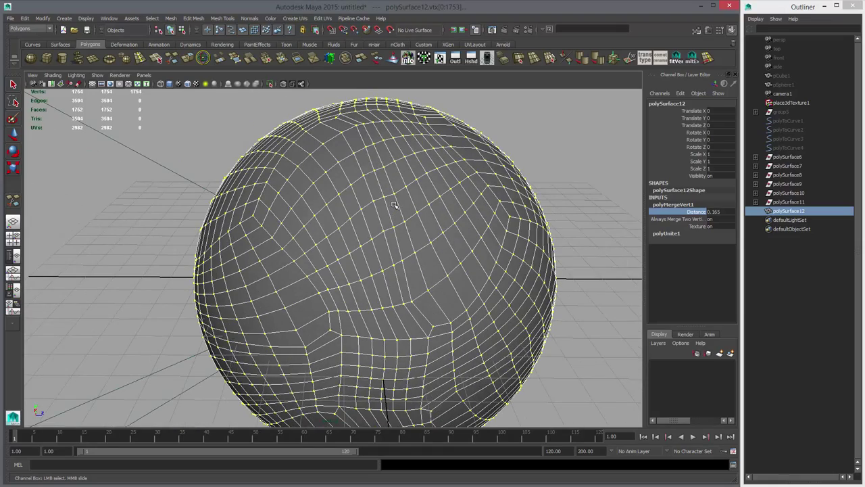
pyautogui.keyDown('alt'); pyautogui.moveTo(395, 205); pyautogui.dragTo(395, 205, button='right'); pyautogui.keyUp('alt')
pyautogui.keyDown('alt'); pyautogui.moveTo(395, 204); pyautogui.dragTo(394, 205); pyautogui.keyUp('alt')
# Return the ball to object mode, delete its history and hide the viewport grid.
pyautogui.moveTo(395, 205); pyautogui.dragTo(421, 184, button='right')
pyautogui.keyDown('alt'); pyautogui.moveTo(395, 205); pyautogui.dragTo(395, 205); pyautogui.keyUp('alt')
pyautogui.hotkey('alt', 'shift', 'd')
pyautogui.click(93, 84)
# Examine the merged ball's seams and topology from several sides.
pyautogui.keyDown('alt'); pyautogui.moveTo(395, 205); pyautogui.dragTo(395, 205, button='right'); pyautogui.keyUp('alt')
pyautogui.keyDown('alt'); pyautogui.moveTo(395, 205); pyautogui.dragTo(395, 204); pyautogui.keyUp('alt')
pyautogui.click(395, 205)
pyautogui.keyDown('alt'); pyautogui.moveTo(395, 205); pyautogui.dragTo(395, 205, button='right'); pyautogui.keyUp('alt')
pyautogui.keyDown('alt'); pyautogui.moveTo(394, 205); pyautogui.dragTo(396, 205); pyautogui.keyUp('alt')
pyautogui.click(395, 204)
pyautogui.keyDown('alt'); pyautogui.moveTo(395, 205); pyautogui.dragTo(395, 205, button='right'); pyautogui.keyUp('alt')
pyautogui.keyDown('alt'); pyautogui.moveTo(396, 206); pyautogui.dragTo(394, 205); pyautogui.keyUp('alt')
# Try to select a face loop following the border of one patch on the ball.
pyautogui.moveTo(395, 204); pyautogui.dragTo(396, 237, button='right')
pyautogui.keyDown('alt'); pyautogui.moveTo(361, 248); pyautogui.dragTo(351, 261); pyautogui.keyUp('alt')
pyautogui.click(342, 263)
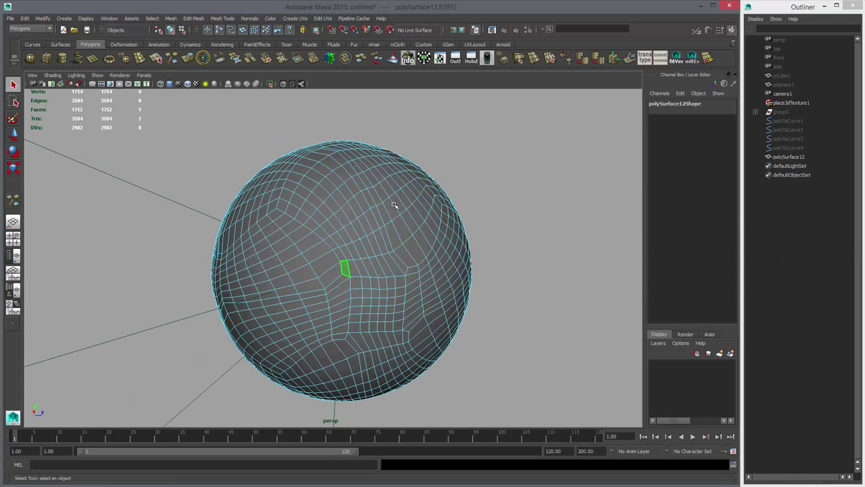
pyautogui.keyDown('shift'); pyautogui.doubleClick(338, 284); pyautogui.keyUp('shift')
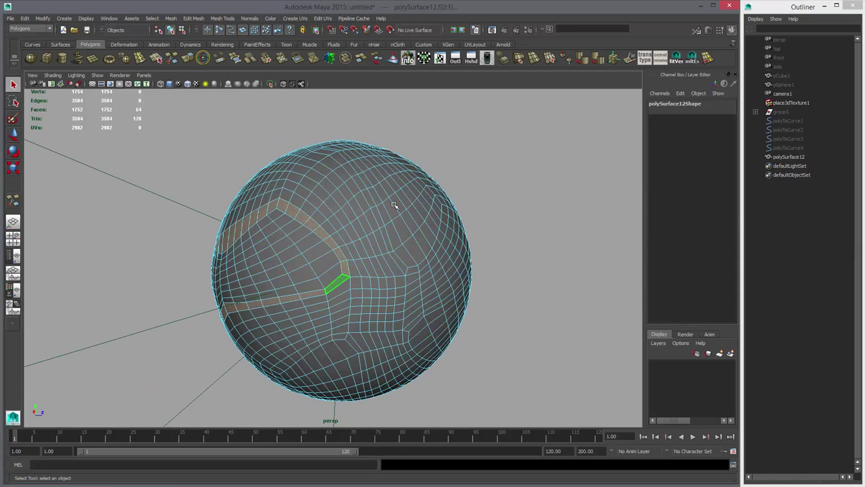
pyautogui.keyDown('alt'); pyautogui.moveTo(366, 282); pyautogui.dragTo(375, 269); pyautogui.keyUp('alt')
pyautogui.click(323, 220)
pyautogui.moveTo(354, 224)
pyautogui.keyDown('alt'); pyautogui.mouseDown()
pyautogui.moveTo(352, 216)
pyautogui.moveTo(337, 255)
pyautogui.mouseUp(); pyautogui.keyUp('alt')
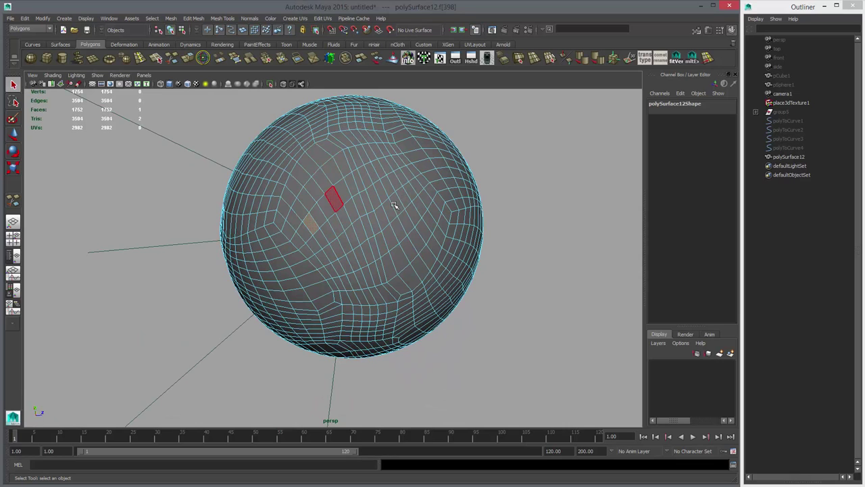
# Select the seam edges along the outline of the first two arms of one patch.
pyautogui.moveTo(336, 158); pyautogui.dragTo(336, 137, button='right')
pyautogui.doubleClick(335, 144)
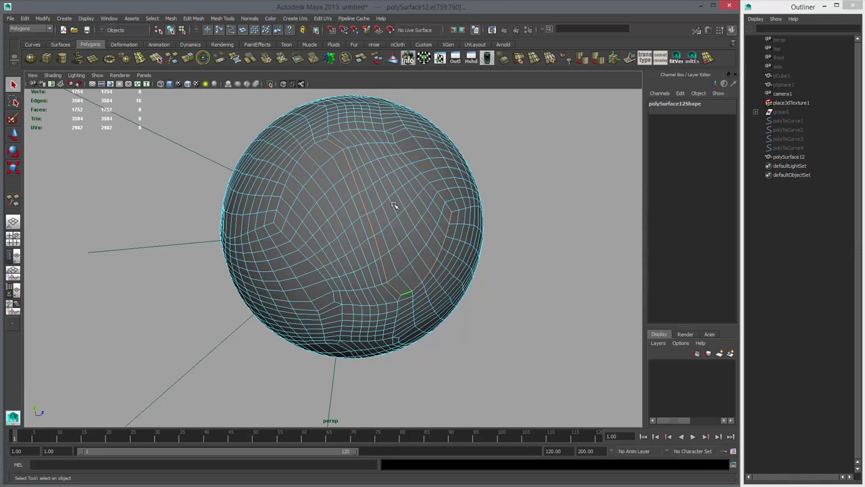
pyautogui.keyDown('shift'); pyautogui.doubleClick(321, 141); pyautogui.keyUp('shift')
pyautogui.keyDown('alt'); pyautogui.moveTo(335, 321); pyautogui.dragTo(339, 267); pyautogui.keyUp('alt')
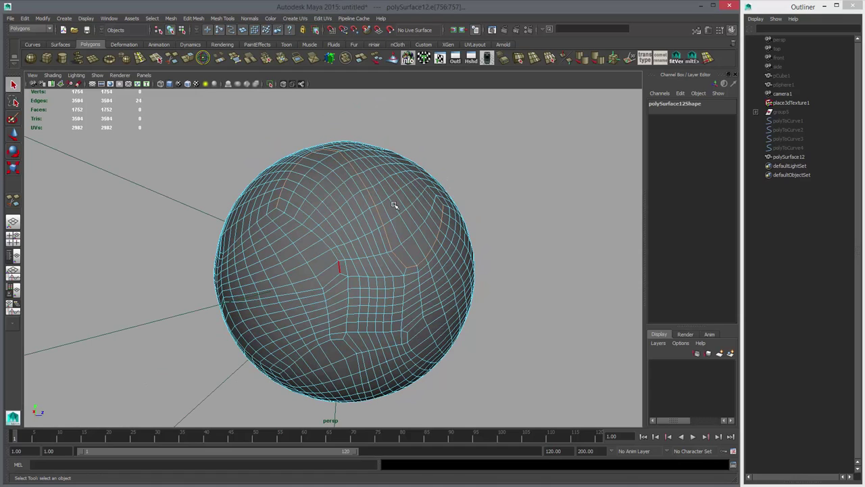
pyautogui.keyDown('shift'); pyautogui.doubleClick(340, 268); pyautogui.keyUp('shift')
pyautogui.keyDown('shift'); pyautogui.doubleClick(332, 280); pyautogui.keyUp('shift')
pyautogui.keyDown('alt'); pyautogui.moveTo(338, 329); pyautogui.dragTo(350, 304); pyautogui.keyUp('alt')
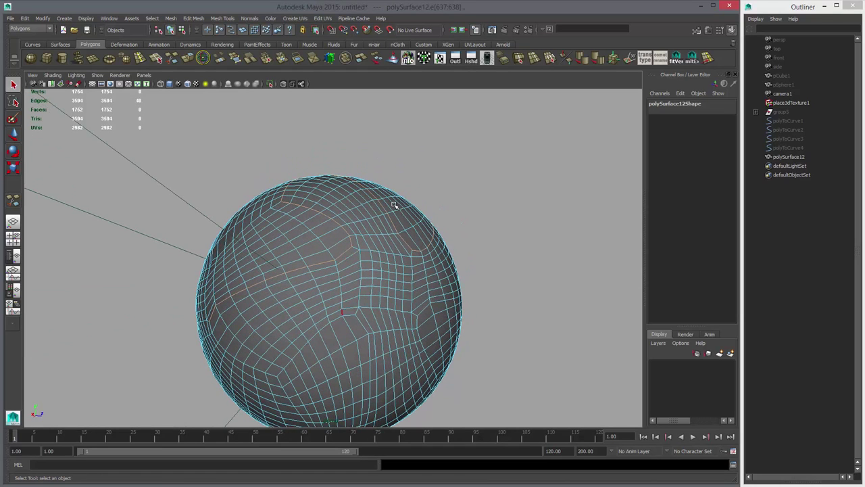
# Extend the edge selection along the remaining arms until the patch's whole outline is selected.
pyautogui.moveTo(287, 348)
pyautogui.keyDown('alt'); pyautogui.mouseDown()
pyautogui.moveTo(313, 335)
pyautogui.moveTo(272, 323)
pyautogui.moveTo(257, 307)
pyautogui.mouseUp(); pyautogui.keyUp('alt')
pyautogui.keyDown('shift'); pyautogui.doubleClick(341, 252); pyautogui.keyUp('shift')
pyautogui.keyDown('alt'); pyautogui.moveTo(353, 277); pyautogui.dragTo(285, 267); pyautogui.keyUp('alt')
pyautogui.keyDown('shift'); pyautogui.doubleClick(337, 231); pyautogui.keyUp('shift')
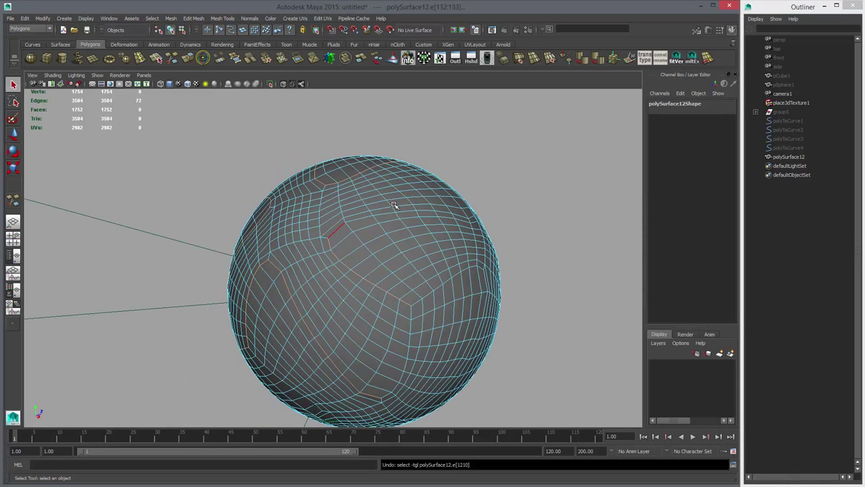
pyautogui.hotkey('ctrl', 'z')
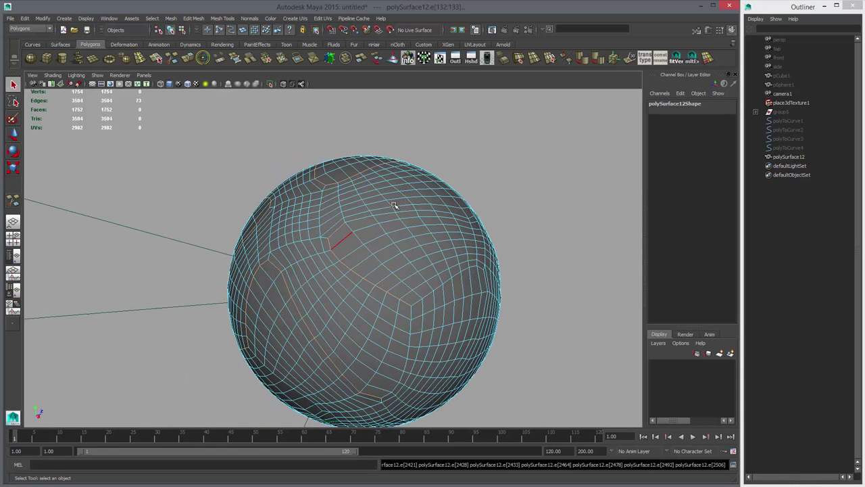
pyautogui.keyDown('alt'); pyautogui.moveTo(454, 289); pyautogui.dragTo(372, 379); pyautogui.keyUp('alt')
pyautogui.keyDown('shift'); pyautogui.doubleClick(435, 267); pyautogui.keyUp('shift')
pyautogui.moveTo(434, 267)
pyautogui.keyDown('alt'); pyautogui.mouseDown()
pyautogui.moveTo(500, 244)
pyautogui.moveTo(568, 237)
pyautogui.moveTo(612, 284)
pyautogui.mouseUp(); pyautogui.keyUp('alt')
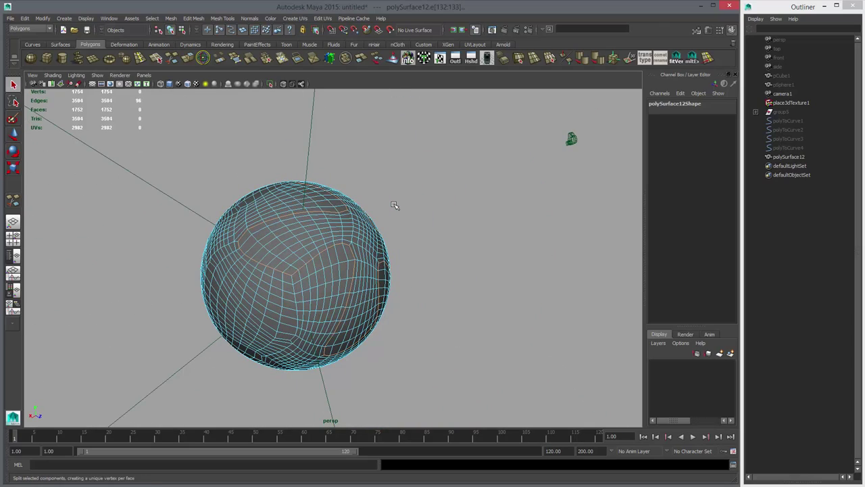
# Detach the mesh along the selected outline edges and delete all faces outside that four-armed patch.
pyautogui.click(193, 18)
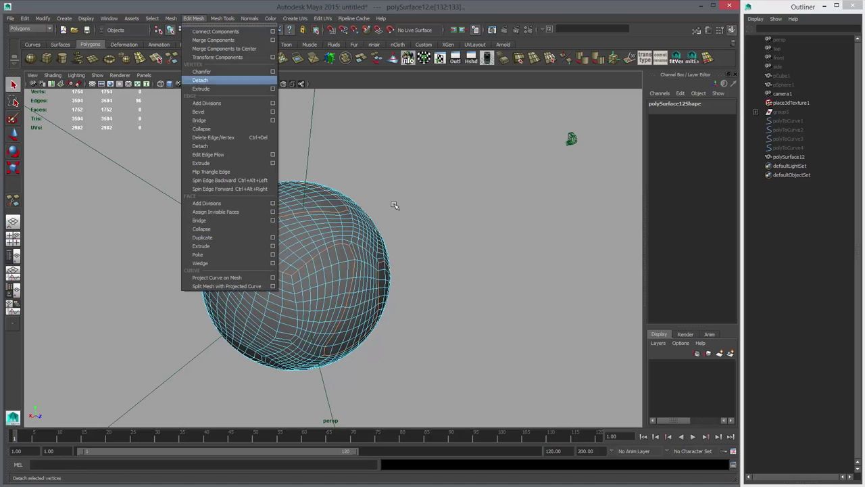
pyautogui.click(200, 146)
pyautogui.moveTo(321, 227); pyautogui.dragTo(321, 249, button='right')
pyautogui.doubleClick(317, 233)
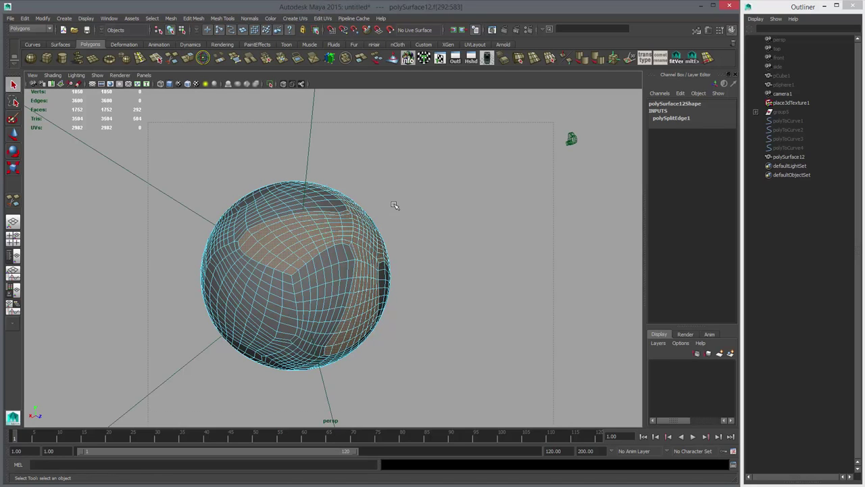
pyautogui.hotkey('ctrl', 'shift', 'i')
pyautogui.keyDown('alt'); pyautogui.moveTo(395, 205); pyautogui.dragTo(331, 205); pyautogui.keyUp('alt')
pyautogui.press('Delete')
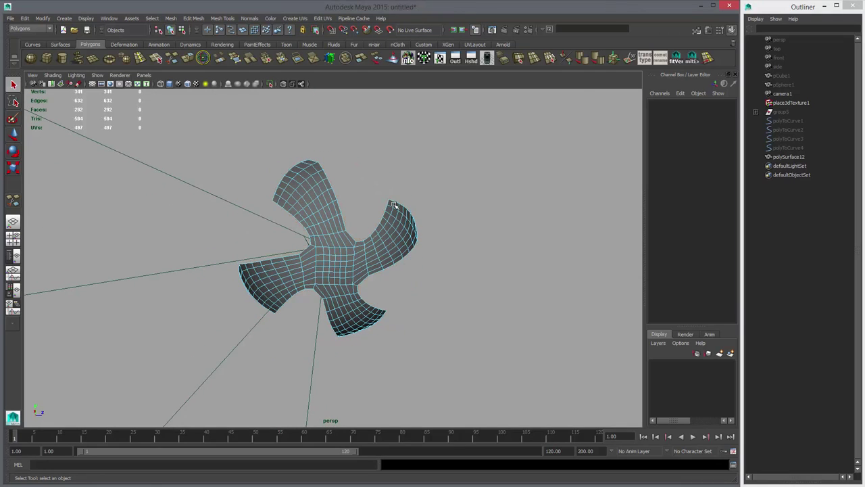
# Return the isolated patch to object mode and compare its smoothed preview with the unsmoothed mesh.
pyautogui.moveTo(334, 241); pyautogui.dragTo(373, 232, button='right')
pyautogui.click(373, 234)
pyautogui.keyDown('alt'); pyautogui.moveTo(393, 205); pyautogui.dragTo(395, 205); pyautogui.keyUp('alt')
pyautogui.press('3')
pyautogui.press('1')
pyautogui.press('3')
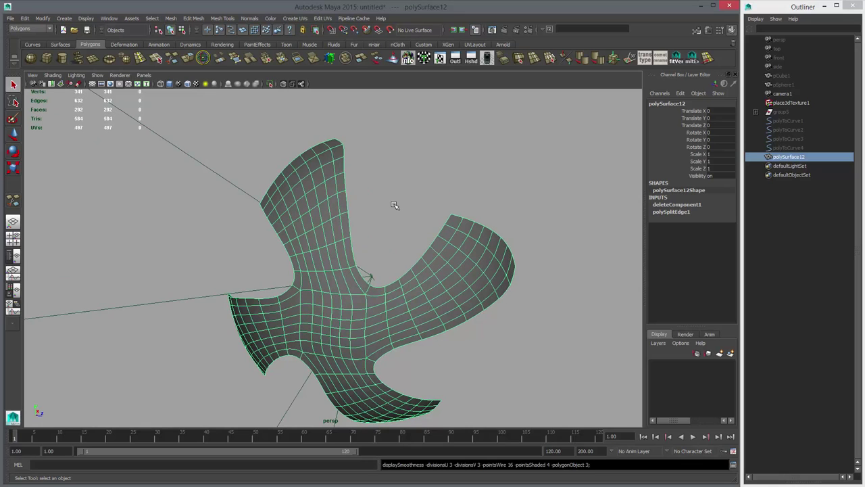
pyautogui.keyDown('alt'); pyautogui.moveTo(395, 206); pyautogui.dragTo(395, 205); pyautogui.keyUp('alt')
pyautogui.press('1')
# Split faces of the patch with new edges between existing vertices and check the smoothed preview.
pyautogui.click(172, 58)
pyautogui.press('Return')
pyautogui.click(221, 279)
pyautogui.click(401, 271)
pyautogui.press('Return')
pyautogui.press('3')
pyautogui.press('1')
# Turn off Auto complete for the Insert Edge Loop tool and insert an edge loop beside the patch's outline between two neighbouring arms.
pyautogui.click(449, 284)
pyautogui.press('w')
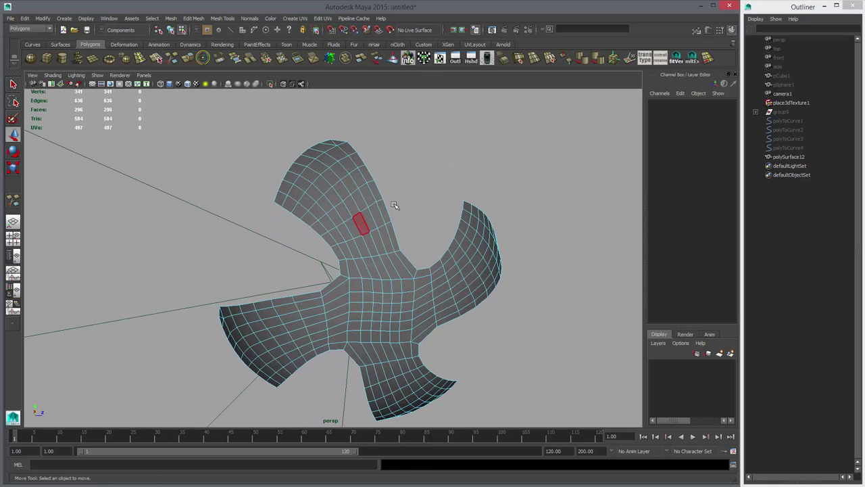
pyautogui.click(140, 58)
pyautogui.doubleClick(13, 200)
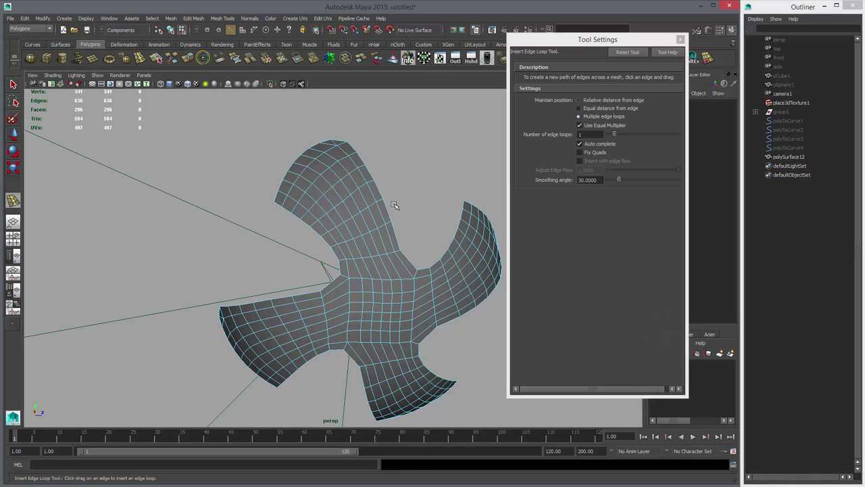
pyautogui.click(580, 144)
pyautogui.keyDown('alt'); pyautogui.moveTo(394, 206); pyautogui.dragTo(395, 205); pyautogui.keyUp('alt')
pyautogui.click(264, 257)
pyautogui.click(333, 181)
pyautogui.keyDown('alt'); pyautogui.moveTo(395, 206); pyautogui.dragTo(395, 206); pyautogui.keyUp('alt')
pyautogui.click(368, 196)
pyautogui.press('Return')
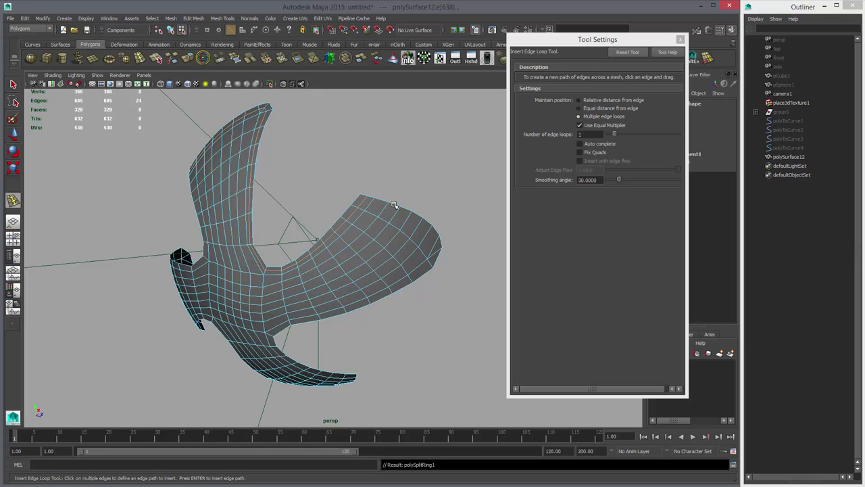
# Insert edge loops close to the outline on the patch's three remaining sides between its arms.
pyautogui.click(357, 201)
pyautogui.keyDown('alt'); pyautogui.moveTo(395, 206); pyautogui.dragTo(395, 206); pyautogui.keyUp('alt')
pyautogui.click(410, 221)
pyautogui.press('Return')
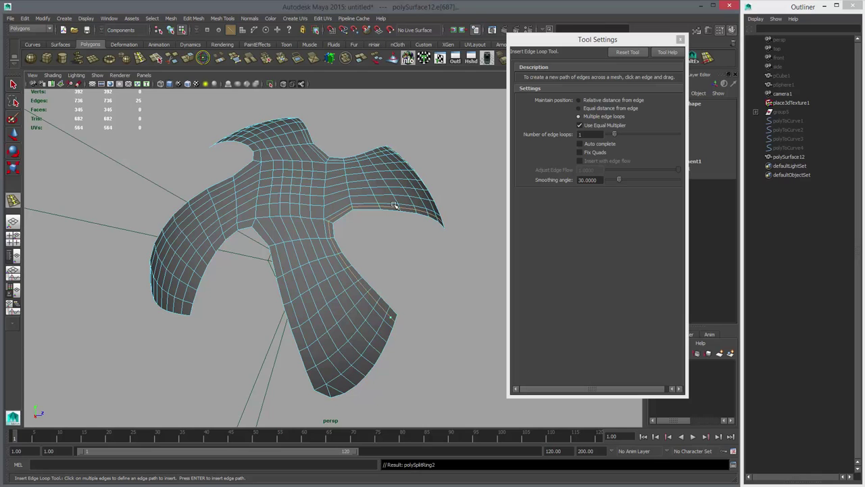
pyautogui.click(395, 206)
pyautogui.click(187, 313)
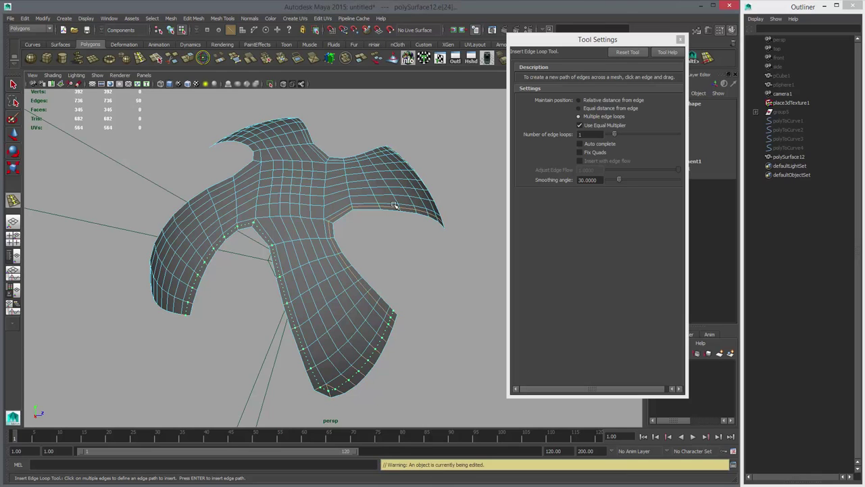
pyautogui.press('Return')
pyautogui.keyDown('alt'); pyautogui.moveTo(395, 206); pyautogui.dragTo(395, 206); pyautogui.keyUp('alt')
pyautogui.click(395, 205)
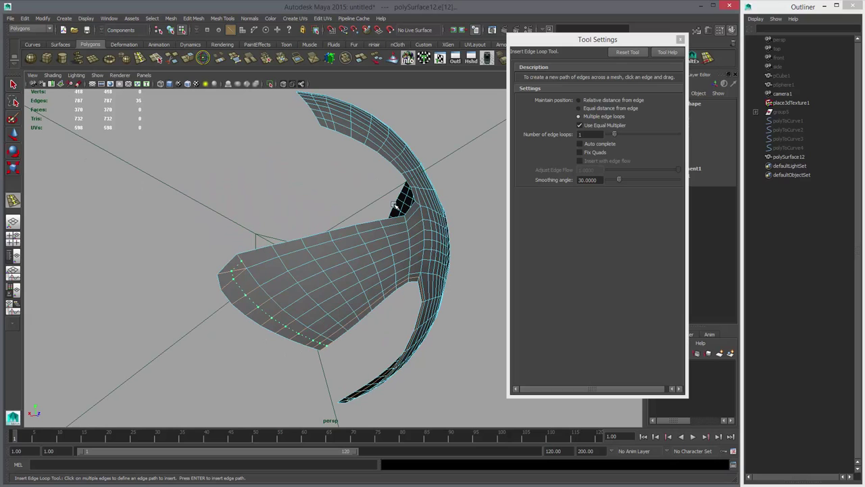
pyautogui.click(394, 204)
pyautogui.press('Return')
# Select the short diagonal edges at the corners of the arm tips and delete them.
pyautogui.press('w')
pyautogui.moveTo(251, 270); pyautogui.dragTo(251, 250, button='right')
pyautogui.press('q')
pyautogui.click(334, 245)
pyautogui.keyDown('alt'); pyautogui.moveTo(334, 246); pyautogui.dragTo(395, 205); pyautogui.keyUp('alt')
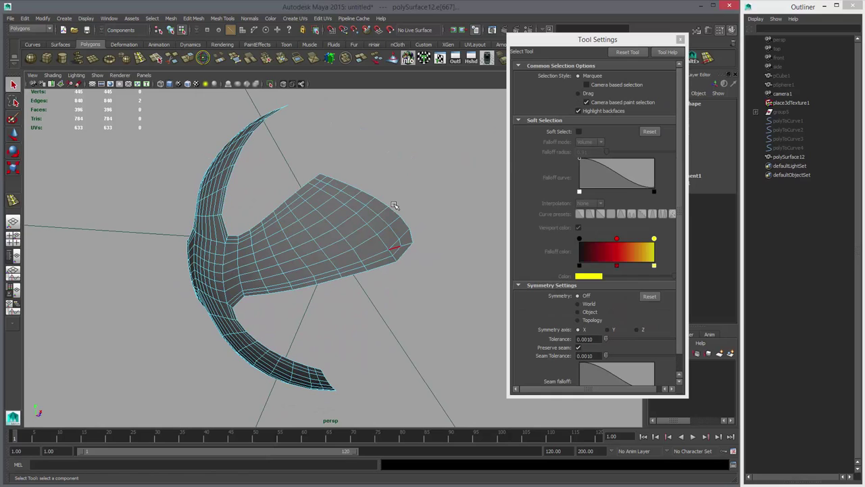
pyautogui.keyDown('shift'); pyautogui.click(382, 266); pyautogui.keyUp('shift')
pyautogui.keyDown('alt'); pyautogui.moveTo(382, 266); pyautogui.dragTo(431, 198); pyautogui.keyUp('alt')
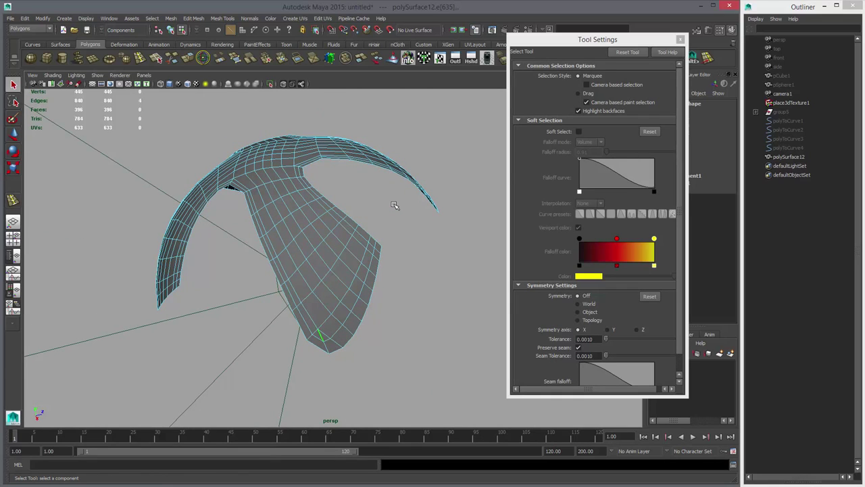
pyautogui.press('Delete')
# Return the patch to object mode, close the tool settings, and compare the smoothed preview with the unsmoothed mesh.
pyautogui.keyDown('alt'); pyautogui.moveTo(351, 315); pyautogui.dragTo(311, 201); pyautogui.keyUp('alt')
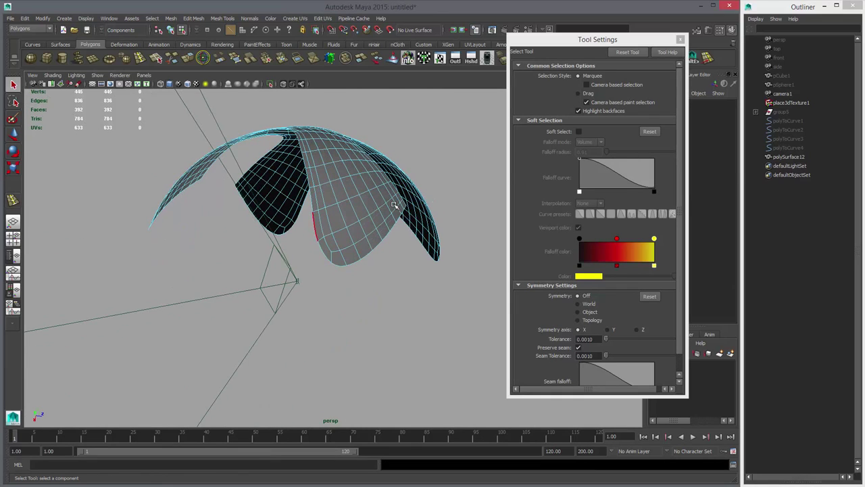
pyautogui.keyDown('alt'); pyautogui.moveTo(394, 205); pyautogui.dragTo(354, 255); pyautogui.keyUp('alt')
pyautogui.moveTo(354, 256); pyautogui.dragTo(395, 245, button='right')
pyautogui.click(680, 40)
pyautogui.keyDown('alt'); pyautogui.moveTo(394, 205); pyautogui.dragTo(373, 243); pyautogui.keyUp('alt')
pyautogui.click(394, 204)
pyautogui.keyDown('alt'); pyautogui.moveTo(394, 206); pyautogui.dragTo(395, 206); pyautogui.keyUp('alt')
pyautogui.press('1')
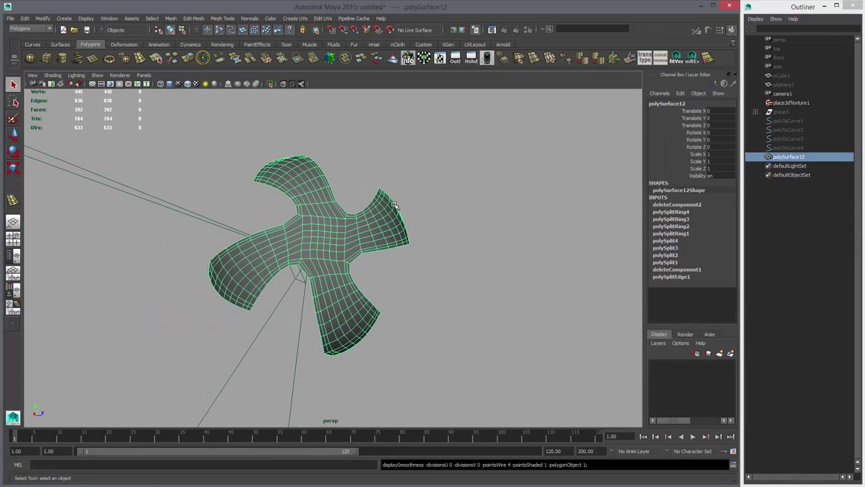
pyautogui.scroll(3, 395, 204)
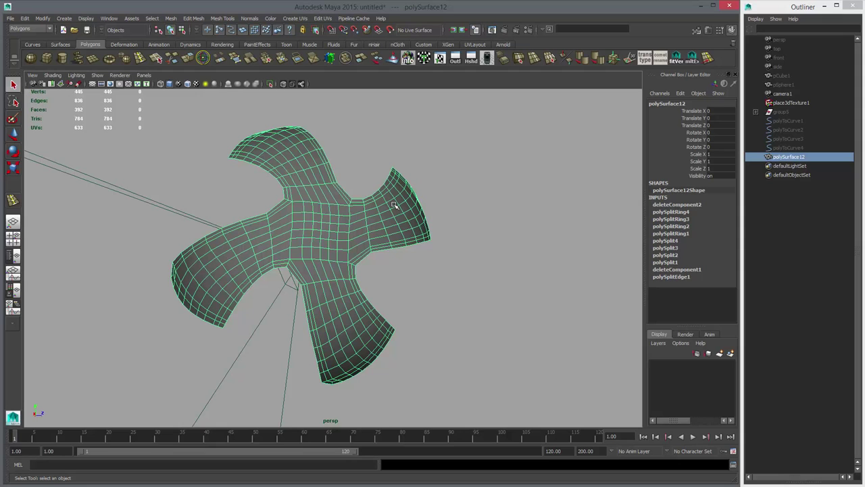
pyautogui.keyDown('alt'); pyautogui.moveTo(395, 205); pyautogui.dragTo(404, 205); pyautogui.keyUp('alt')
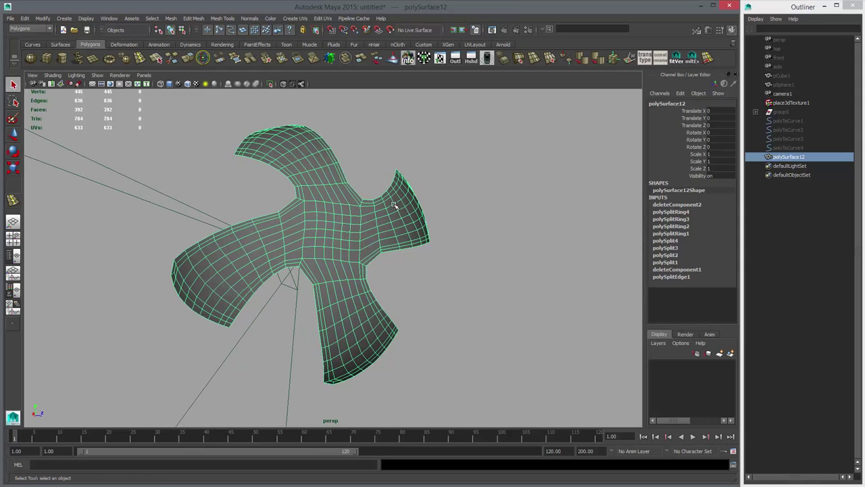
# Select all faces of the patch, shrink the selection three times, and convert it to vertices.
pyautogui.moveTo(317, 224); pyautogui.dragTo(316, 248, button='right')
pyautogui.scroll(-4, 334, 241)
pyautogui.moveTo(202, 142); pyautogui.dragTo(433, 366)
pyautogui.keyDown('alt'); pyautogui.moveTo(395, 205); pyautogui.dragTo(347, 205); pyautogui.keyUp('alt')
pyautogui.scroll(3, 395, 205)
pyautogui.hotkey('shift', ',')
pyautogui.hotkey('shift', ',')
pyautogui.hotkey('shift', ',')
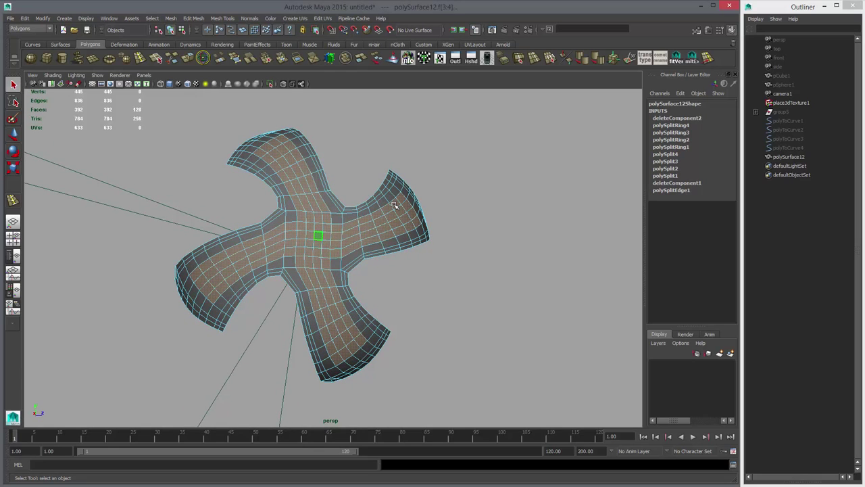
pyautogui.keyDown('ctrl'); pyautogui.moveTo(337, 236); pyautogui.dragTo(275, 239, button='right'); pyautogui.keyUp('ctrl')
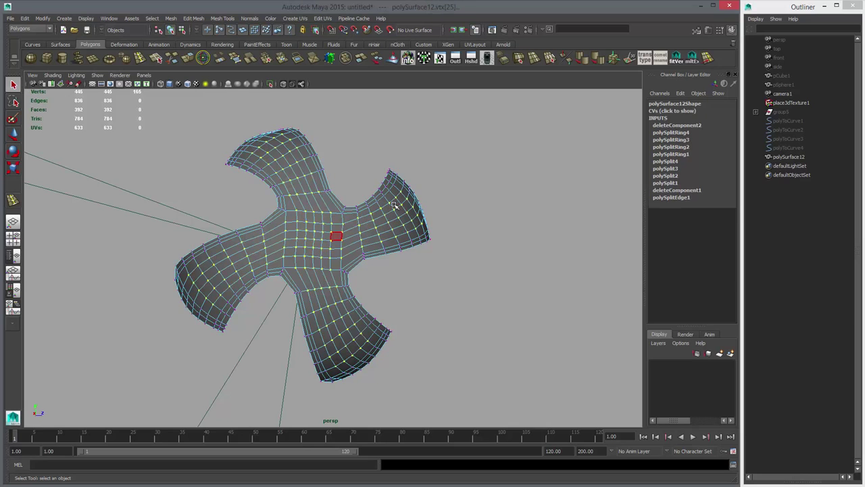
# Average the selected inner vertices repeatedly with a smoothing amount of 1.
pyautogui.scroll(2, 394, 205)
pyautogui.click(85, 18)
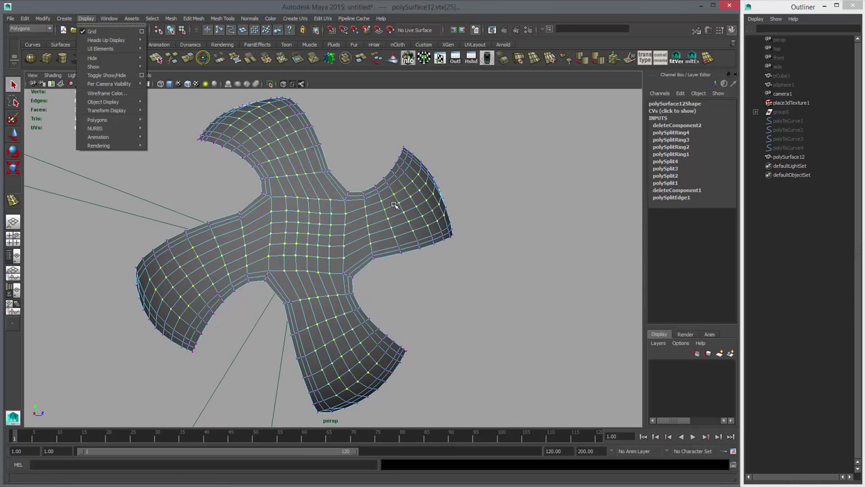
pyautogui.moveTo(171, 18)
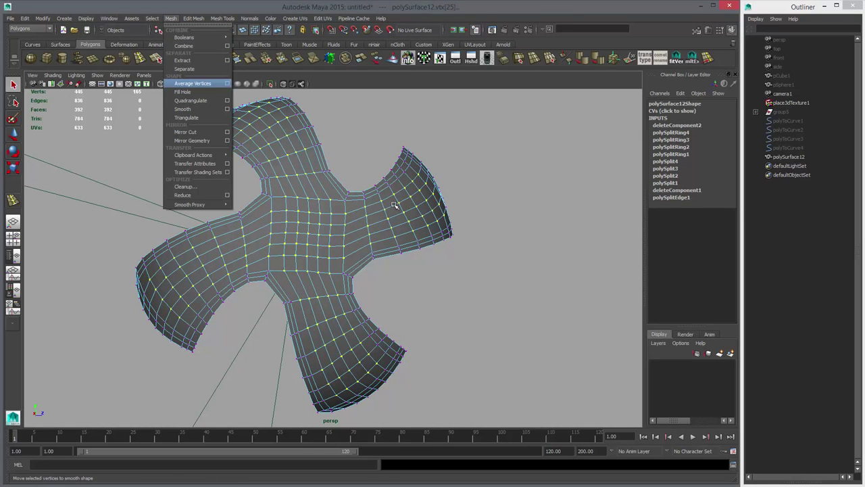
pyautogui.click(229, 83)
pyautogui.keyDown('alt'); pyautogui.moveTo(394, 204); pyautogui.dragTo(390, 232); pyautogui.keyUp('alt')
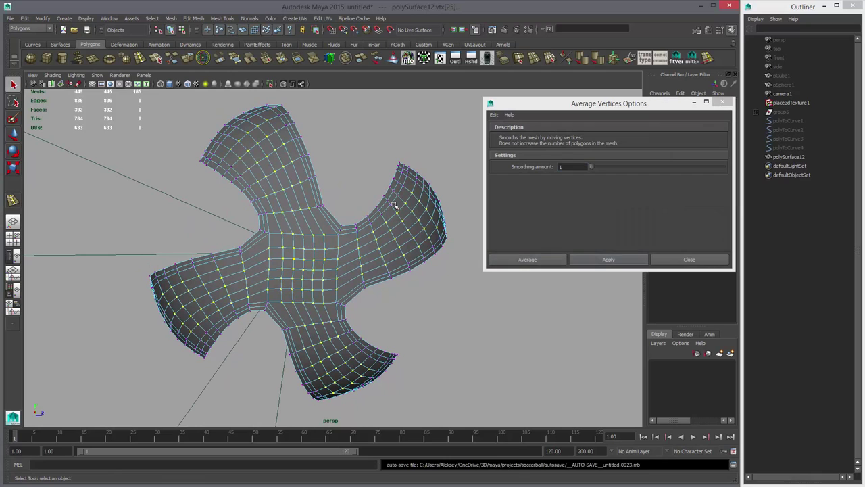
pyautogui.click(609, 260)
pyautogui.click(609, 260)
pyautogui.click(609, 260)
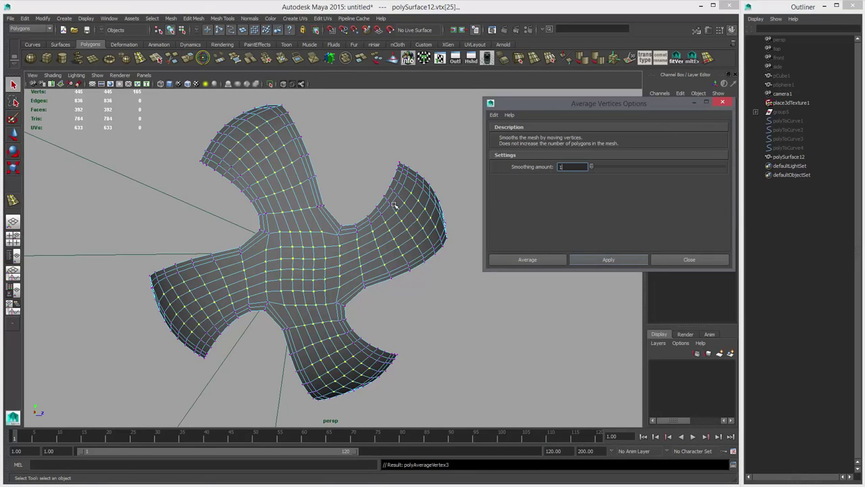
pyautogui.keyDown('alt'); pyautogui.moveTo(394, 204); pyautogui.dragTo(418, 245); pyautogui.keyUp('alt')
pyautogui.moveTo(394, 205)
pyautogui.keyDown('alt'); pyautogui.mouseDown()
pyautogui.moveTo(375, 172)
pyautogui.moveTo(404, 218)
pyautogui.mouseUp(); pyautogui.keyUp('alt')
pyautogui.press('Return')
pyautogui.click(608, 260)
pyautogui.click(609, 259)
# Return the patch to object mode, close the averaging options, and inspect the patch's smoothed shape.
pyautogui.keyDown('alt'); pyautogui.moveTo(394, 204); pyautogui.dragTo(379, 170); pyautogui.keyUp('alt')
pyautogui.keyDown('alt'); pyautogui.moveTo(394, 205); pyautogui.dragTo(308, 214); pyautogui.keyUp('alt')
pyautogui.moveTo(305, 215); pyautogui.dragTo(341, 196, button='right')
pyautogui.click(341, 196)
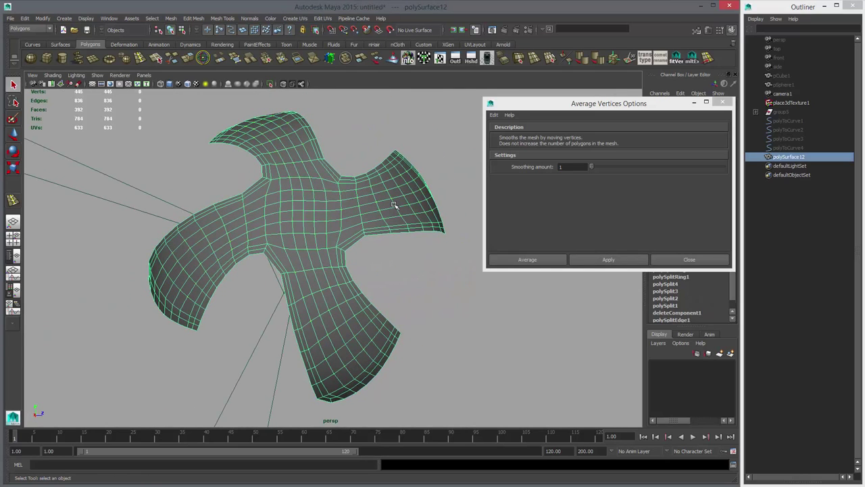
pyautogui.click(690, 260)
pyautogui.click(501, 284)
pyautogui.keyDown('alt'); pyautogui.moveTo(394, 205); pyautogui.dragTo(365, 236); pyautogui.keyUp('alt')
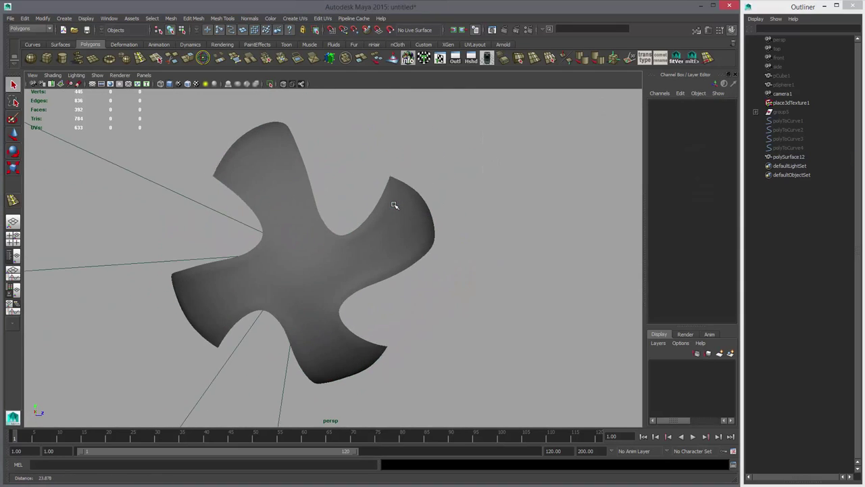
pyautogui.keyDown('alt'); pyautogui.moveTo(395, 205); pyautogui.dragTo(369, 204, button='right'); pyautogui.keyUp('alt')
# Select the patch, turn off its smoothed preview, and delete its construction history.
pyautogui.click(394, 205)
pyautogui.press('1')
pyautogui.keyDown('alt'); pyautogui.moveTo(394, 204); pyautogui.dragTo(358, 205); pyautogui.keyUp('alt')
pyautogui.hotkey('alt', 'shift', 'd')
pyautogui.press('w')
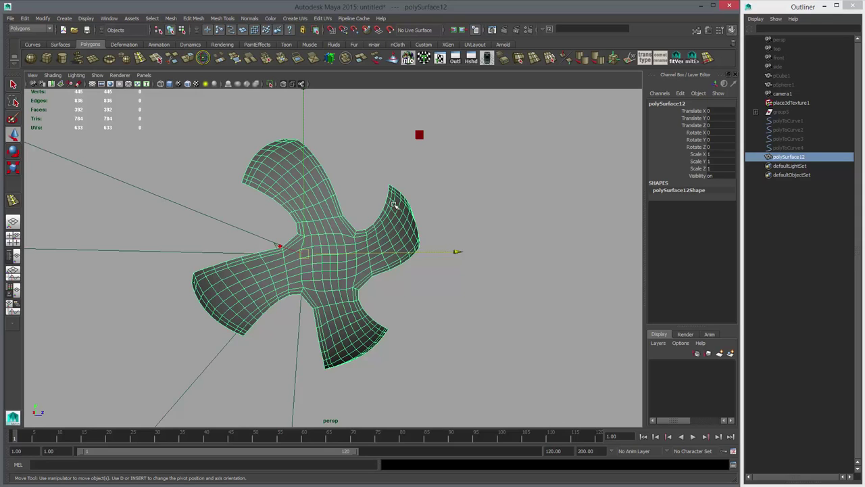
# Duplicate the patch with a Y rotation of 90 degrees and repeat the transformed duplication twice around the ball.
pyautogui.hotkey('ctrl', 'd')
pyautogui.press('e')
pyautogui.moveTo(304, 267); pyautogui.dragTo(346, 267)
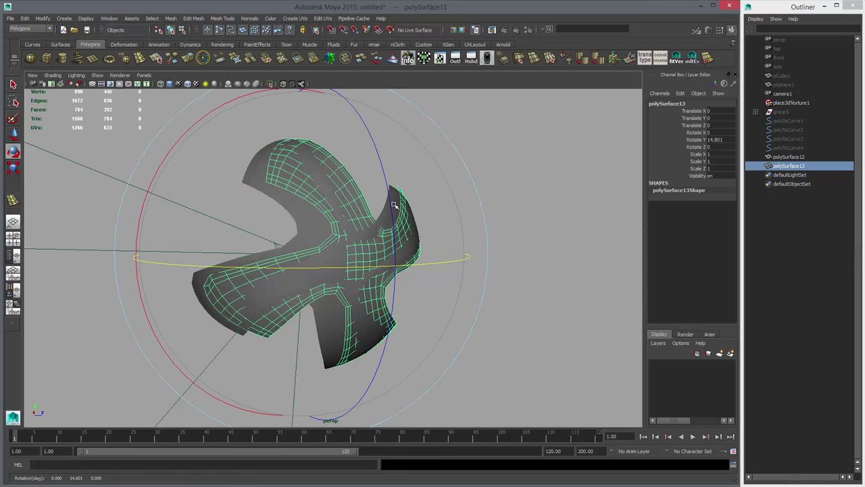
pyautogui.click(720, 139)
pyautogui.write('0')
pyautogui.press('Return')
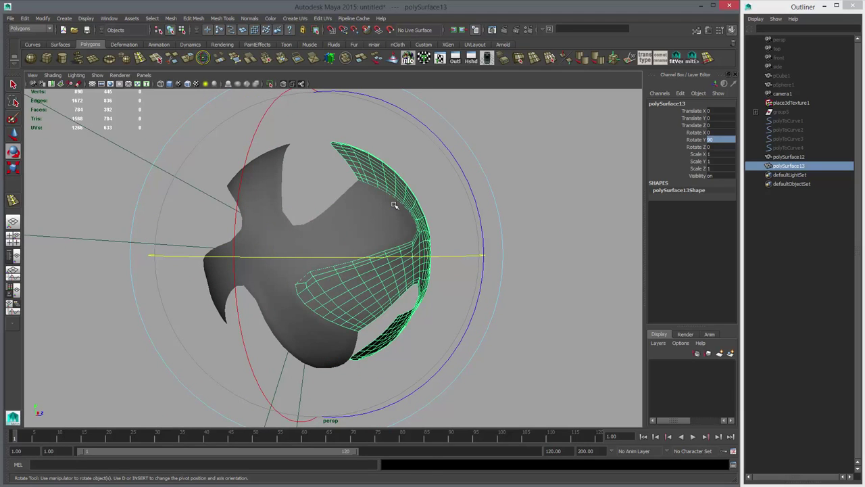
pyautogui.hotkey('shift', 'd')
pyautogui.hotkey('shift', 'd')
pyautogui.keyDown('alt'); pyautogui.moveTo(394, 205); pyautogui.dragTo(433, 208); pyautogui.keyUp('alt')
# Duplicate the original patch and set the copy's Z rotation to 90 degrees.
pyautogui.press('q')
pyautogui.click(394, 205)
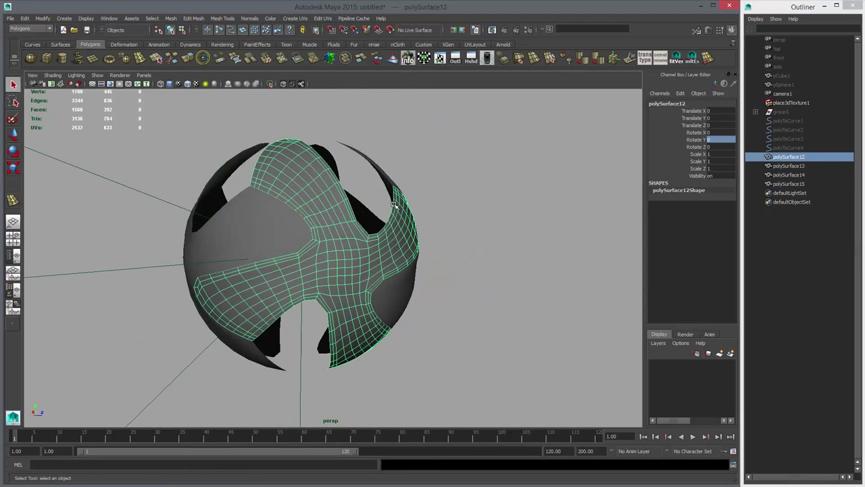
pyautogui.hotkey('ctrl', 'd')
pyautogui.press('e')
pyautogui.moveTo(367, 271); pyautogui.dragTo(366, 231)
pyautogui.click(720, 147)
pyautogui.write('90')
pyautogui.press('Return')
# Duplicate the rotated copy and set the new patch's Z rotation to -90 degrees to cover the ball's open end.
pyautogui.keyDown('alt'); pyautogui.moveTo(395, 206); pyautogui.dragTo(388, 208, button='middle'); pyautogui.keyUp('alt')
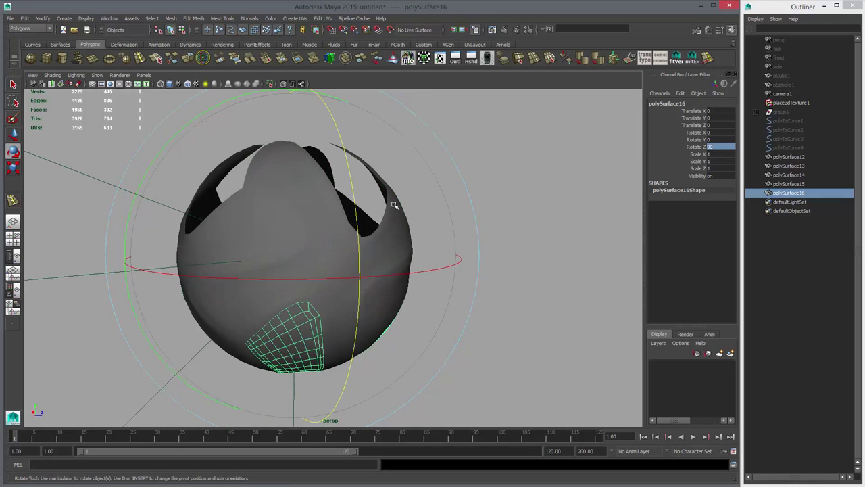
pyautogui.hotkey('ctrl', 'd')
pyautogui.click(721, 146)
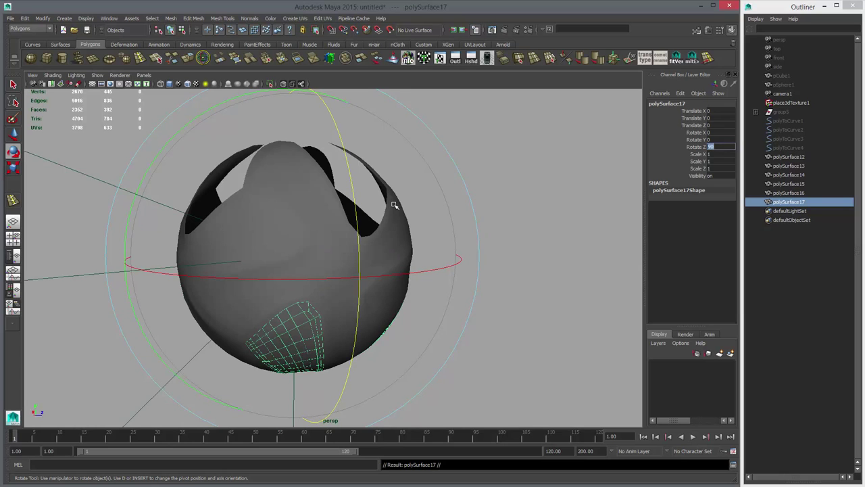
pyautogui.write('90')
pyautogui.press('Return')
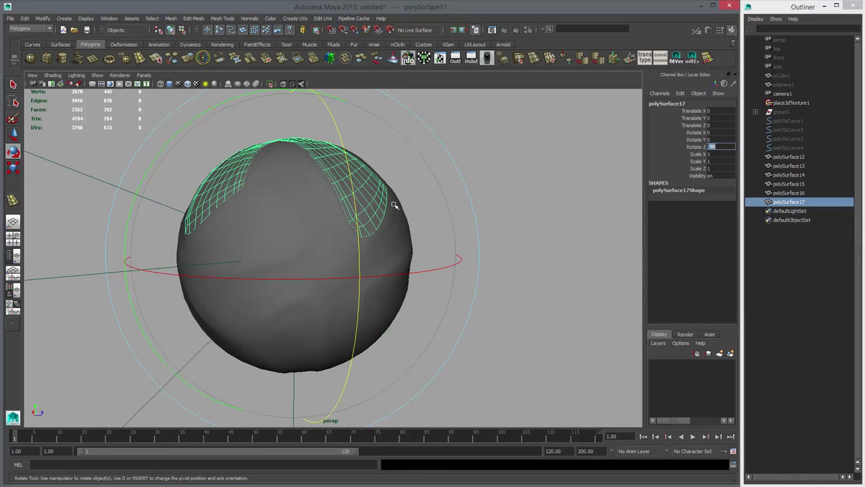
pyautogui.keyDown('alt'); pyautogui.moveTo(395, 205); pyautogui.dragTo(392, 233, button='middle'); pyautogui.keyUp('alt')
# Select all six patches, combine them into one mesh, and merge the vertices along their shared borders.
pyautogui.press('w')
pyautogui.keyDown('alt'); pyautogui.moveTo(395, 206); pyautogui.dragTo(440, 206); pyautogui.keyUp('alt')
pyautogui.press('q')
pyautogui.moveTo(789, 202); pyautogui.dragTo(789, 157)
pyautogui.keyDown('alt'); pyautogui.moveTo(395, 205); pyautogui.dragTo(317, 205); pyautogui.keyUp('alt')
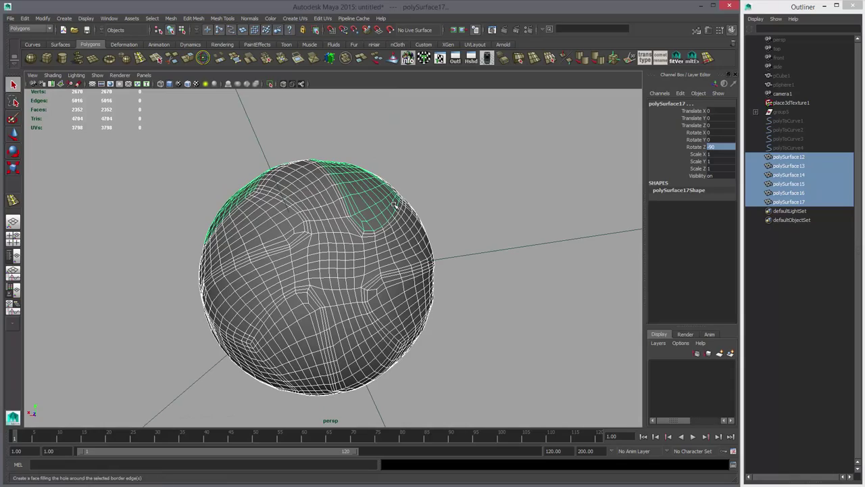
pyautogui.click(329, 58)
pyautogui.click(267, 58)
pyautogui.moveTo(394, 206)
pyautogui.keyDown('alt'); pyautogui.mouseDown()
pyautogui.moveTo(394, 233)
pyautogui.moveTo(338, 233)
pyautogui.moveTo(386, 205)
pyautogui.moveTo(354, 211)
pyautogui.moveTo(307, 190)
pyautogui.mouseUp(); pyautogui.keyUp('alt')
pyautogui.press('g')
# Inspect the merged seams, return the ball to object mode, and delete its construction history.
pyautogui.scroll(5, 394, 205)
pyautogui.scroll(4, 395, 206)
pyautogui.moveTo(394, 206)
pyautogui.keyDown('alt'); pyautogui.mouseDown()
pyautogui.moveTo(422, 234)
pyautogui.moveTo(387, 215)
pyautogui.moveTo(402, 200)
pyautogui.moveTo(433, 213)
pyautogui.moveTo(420, 221)
pyautogui.mouseUp(); pyautogui.keyUp('alt')
pyautogui.scroll(-5, 394, 206)
pyautogui.moveTo(395, 206); pyautogui.dragTo(433, 177, button='right')
pyautogui.keyDown('alt'); pyautogui.moveTo(395, 205); pyautogui.dragTo(433, 183); pyautogui.keyUp('alt')
pyautogui.moveTo(395, 206)
pyautogui.keyDown('alt'); pyautogui.mouseDown(button='right')
pyautogui.moveTo(368, 205)
pyautogui.moveTo(379, 205)
pyautogui.mouseUp(button='right'); pyautogui.keyUp('alt')
pyautogui.hotkey('alt', 'shift', 'd')
pyautogui.click(395, 206)
pyautogui.moveTo(395, 206)
pyautogui.keyDown('alt'); pyautogui.mouseDown()
pyautogui.moveTo(457, 238)
pyautogui.moveTo(424, 217)
pyautogui.moveTo(469, 198)
pyautogui.moveTo(496, 210)
pyautogui.mouseUp(); pyautogui.keyUp('alt')
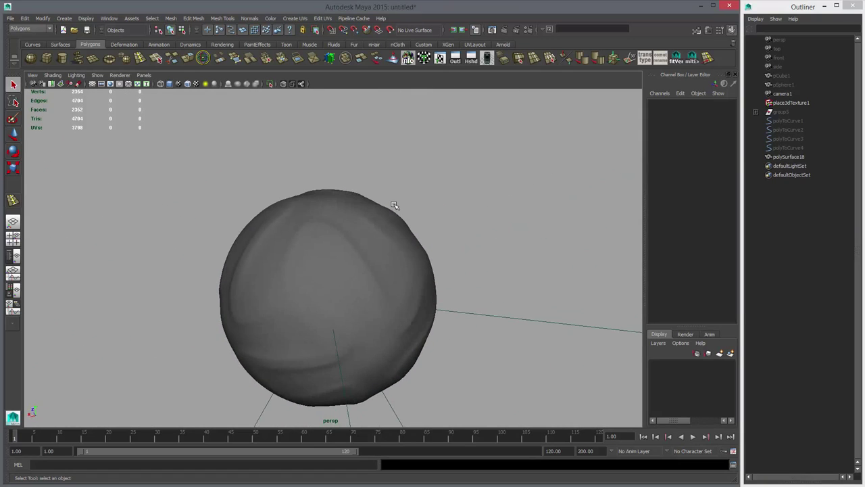
# Unhide pSphere1 and scale the merged ball uniformly to 1.024 so it sits around the sphere.
pyautogui.click(782, 84)
pyautogui.hotkey('shift', 'h')
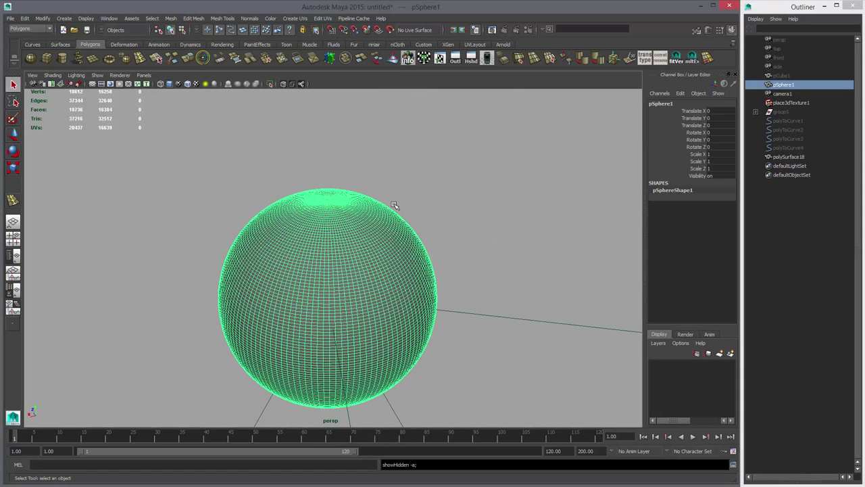
pyautogui.keyDown('alt'); pyautogui.moveTo(394, 206); pyautogui.dragTo(436, 187); pyautogui.keyUp('alt')
pyautogui.click(789, 157)
pyautogui.keyDown('alt'); pyautogui.moveTo(395, 206); pyautogui.dragTo(414, 200); pyautogui.keyUp('alt')
pyautogui.press('r')
pyautogui.moveTo(328, 292); pyautogui.dragTo(333, 292)
# Compare the scaled ball's surface with the sphere in wireframe, then check it in shaded display.
pyautogui.press('4')
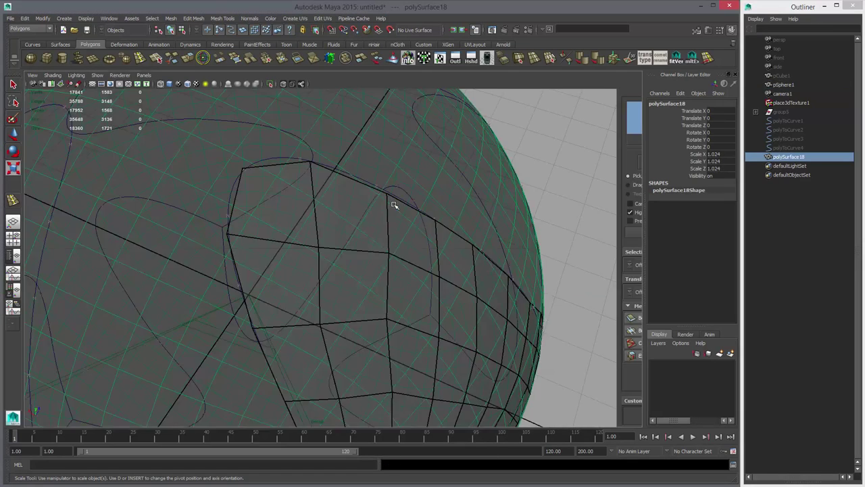
pyautogui.press('space')
pyautogui.press('space')
pyautogui.keyDown('alt'); pyautogui.moveTo(395, 206); pyautogui.dragTo(439, 206, button='right'); pyautogui.keyUp('alt')
pyautogui.keyDown('alt'); pyautogui.moveTo(394, 205); pyautogui.dragTo(396, 292, button='middle'); pyautogui.keyUp('alt')
pyautogui.keyDown('alt'); pyautogui.moveTo(394, 206); pyautogui.dragTo(487, 206, button='right'); pyautogui.keyUp('alt')
pyautogui.keyDown('alt'); pyautogui.moveTo(395, 206); pyautogui.dragTo(397, 241, button='middle'); pyautogui.keyUp('alt')
pyautogui.moveTo(395, 205)
pyautogui.keyDown('alt'); pyautogui.mouseDown(button='right')
pyautogui.moveTo(460, 205)
pyautogui.moveTo(403, 206)
pyautogui.mouseUp(button='right'); pyautogui.keyUp('alt')
pyautogui.press('1')
pyautogui.scroll(-5, 395, 206)
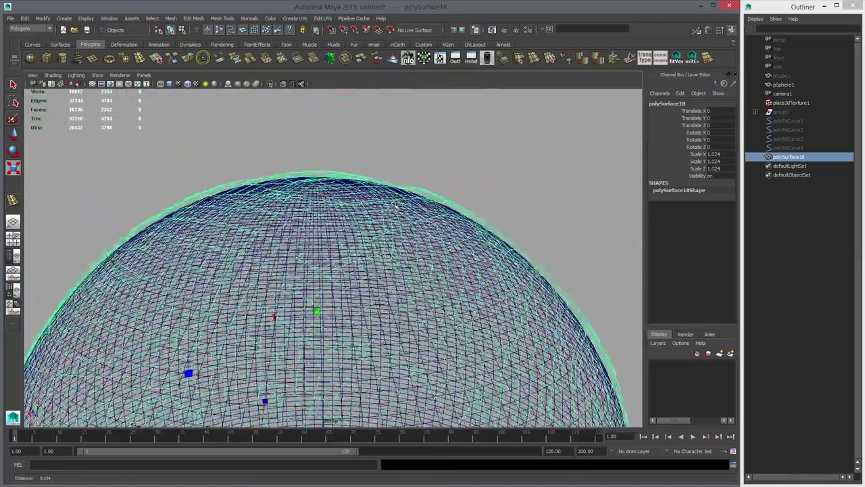
pyautogui.press('space')
pyautogui.press('space')
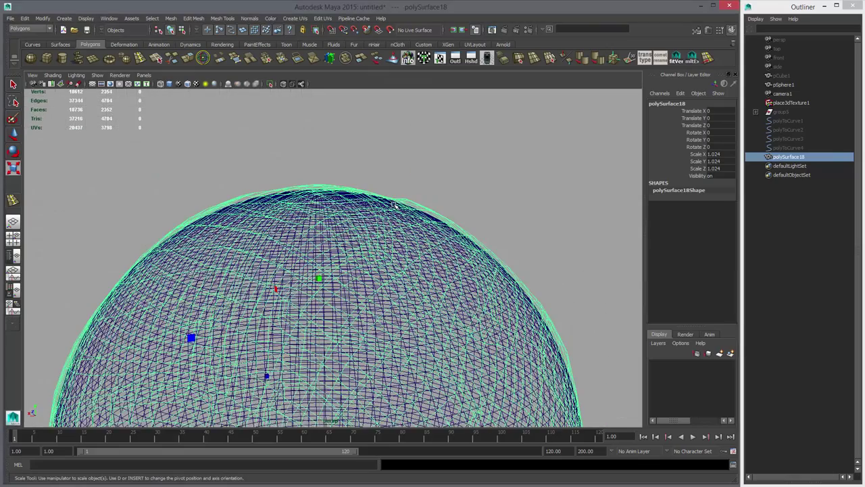
pyautogui.keyDown('alt'); pyautogui.moveTo(395, 206); pyautogui.dragTo(399, 212); pyautogui.keyUp('alt')
pyautogui.press('5')
pyautogui.moveTo(395, 205); pyautogui.dragTo(430, 140, button='middle')
pyautogui.scroll(-3, 394, 204)
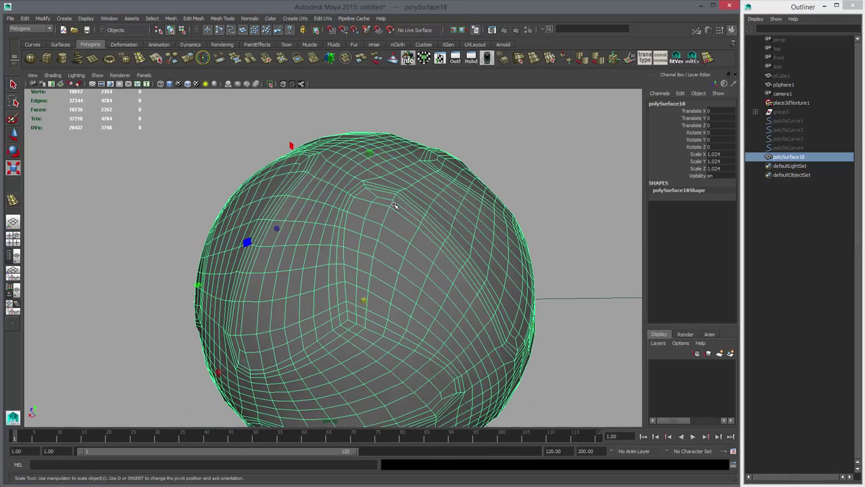
# Add pSphere1 to the selection as target and shrink-wrap the merged ball onto it.
pyautogui.keyDown('ctrl'); pyautogui.click(785, 85); pyautogui.keyUp('ctrl')
pyautogui.scroll(-2, 394, 205)
pyautogui.press('space')
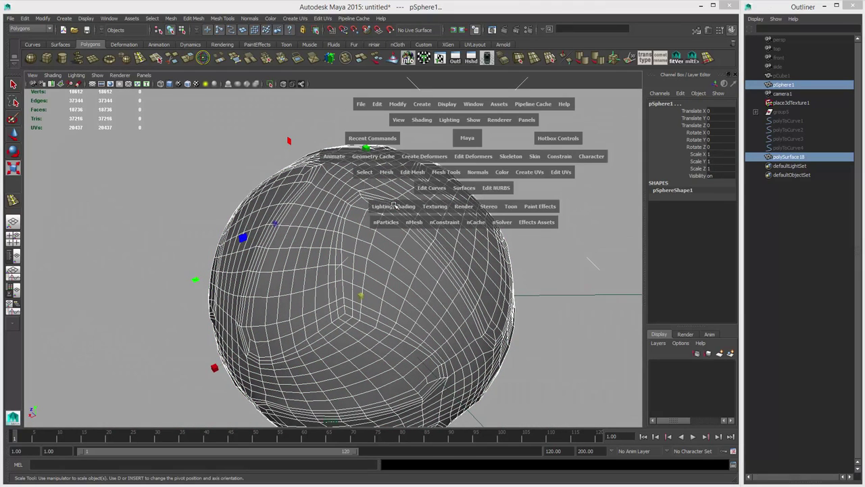
pyautogui.click(424, 156)
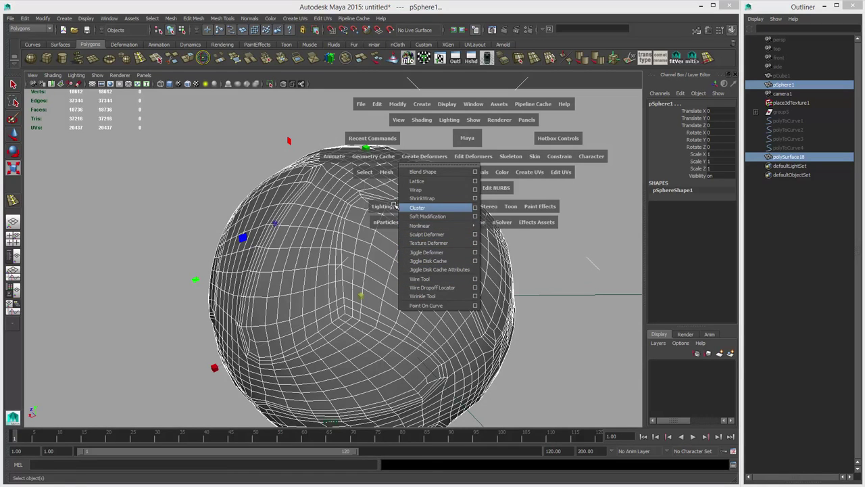
pyautogui.moveTo(394, 205); pyautogui.dragTo(394, 205)
pyautogui.click(395, 205)
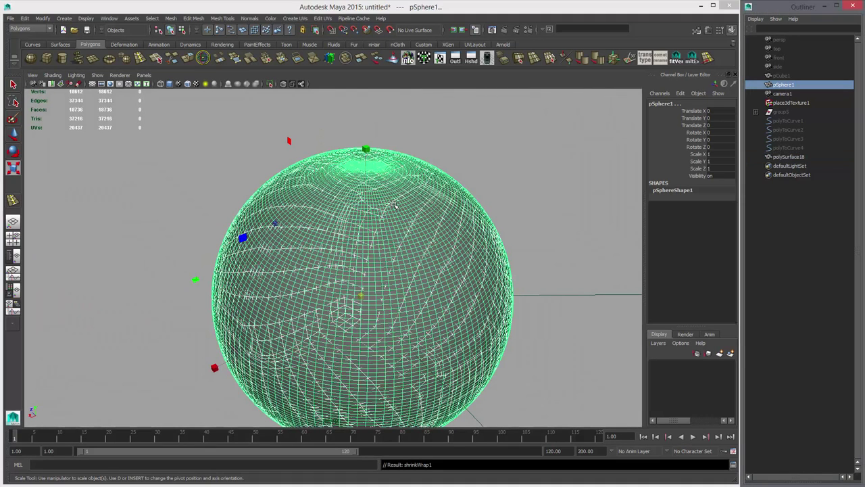
# Hide pSphere1 and delete the wrapped ball's construction history.
pyautogui.hotkey('ctrl', 'h')
pyautogui.click(395, 205)
pyautogui.keyDown('alt'); pyautogui.moveTo(395, 205); pyautogui.dragTo(394, 205); pyautogui.keyUp('alt')
pyautogui.scroll(-3, 395, 205)
pyautogui.hotkey('alt', 'shift', 'd')
# Smooth the ball mesh by one subdivision level and delete its construction history.
pyautogui.keyDown('shift'); pyautogui.click(395, 205); pyautogui.keyUp('shift')
pyautogui.click(395, 205)
pyautogui.press('3')
pyautogui.keyDown('shift'); pyautogui.click(395, 205); pyautogui.keyUp('shift')
pyautogui.keyDown('alt'); pyautogui.moveTo(394, 205); pyautogui.dragTo(396, 205); pyautogui.keyUp('alt')
pyautogui.click(395, 205)
pyautogui.press('1')
pyautogui.press('w')
pyautogui.scroll(2, 395, 205)
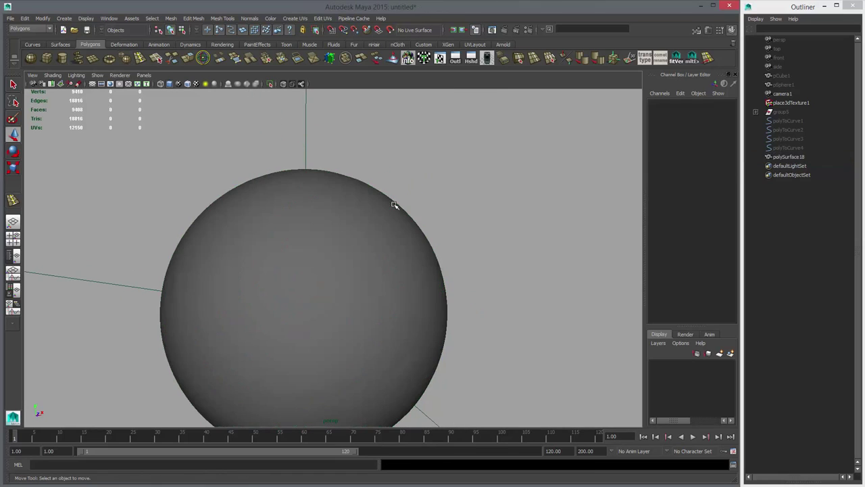
pyautogui.keyDown('alt'); pyautogui.moveTo(394, 205); pyautogui.dragTo(395, 205); pyautogui.keyUp('alt')
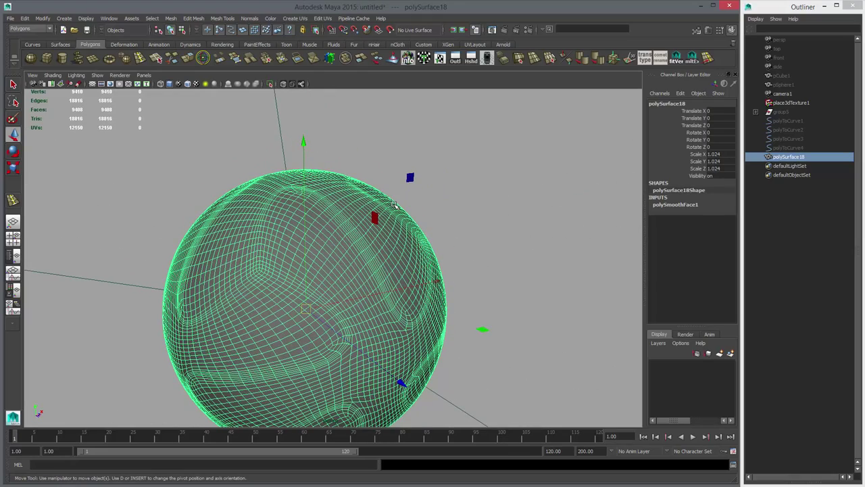
pyautogui.hotkey('alt', 'shift', 'd')
pyautogui.keyDown('alt'); pyautogui.moveTo(394, 205); pyautogui.dragTo(394, 205, button='middle'); pyautogui.keyUp('alt')
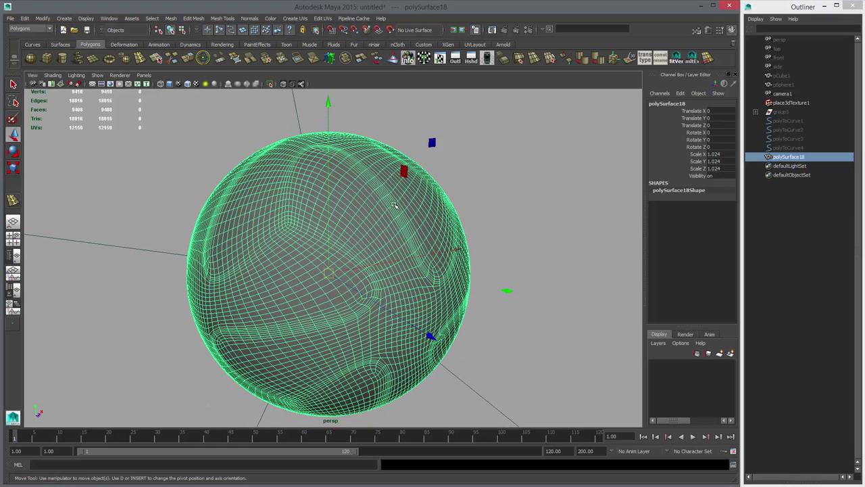
# Unhide pSphere1 and scale the smoothed ball uniformly to 1.036.
pyautogui.click(783, 84)
pyautogui.hotkey('shift', 'h')
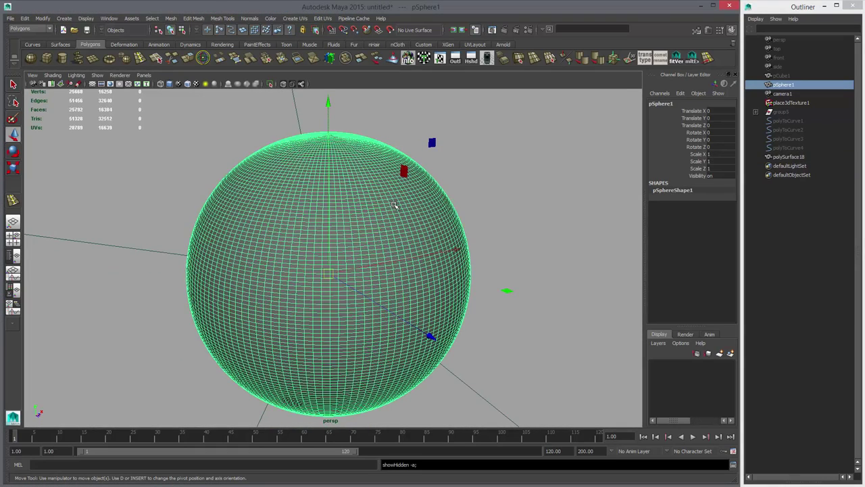
pyautogui.click(788, 157)
pyautogui.press('r')
pyautogui.keyDown('alt'); pyautogui.moveTo(394, 205); pyautogui.dragTo(394, 215, button='middle'); pyautogui.keyUp('alt')
pyautogui.keyDown('alt'); pyautogui.moveTo(394, 215); pyautogui.dragTo(419, 214, button='right'); pyautogui.keyUp('alt')
pyautogui.moveTo(328, 286); pyautogui.dragTo(332, 286)
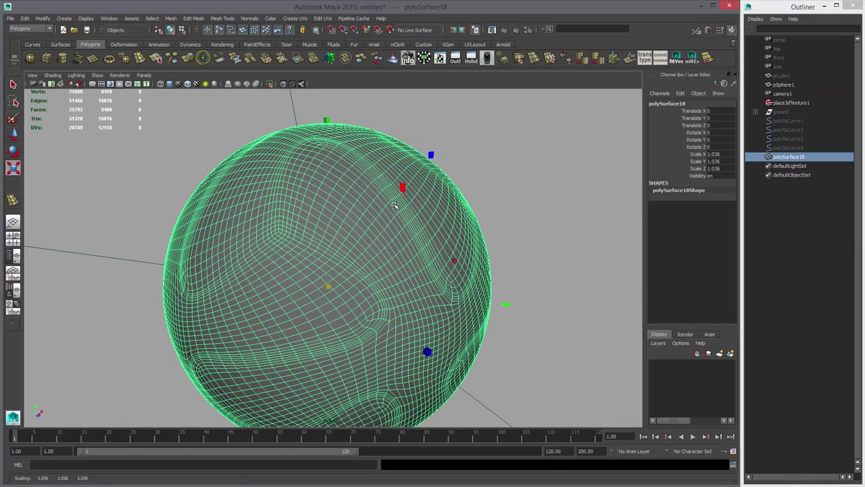
# Shrink-wrap the enlarged smooth ball onto pSphere1.
pyautogui.keyDown('ctrl'); pyautogui.click(783, 84); pyautogui.keyUp('ctrl')
pyautogui.press('space')
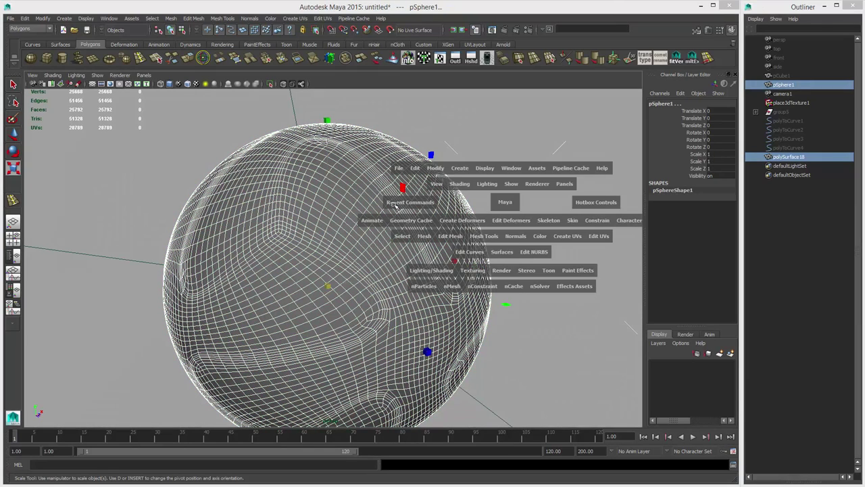
pyautogui.click(462, 221)
pyautogui.click(466, 262)
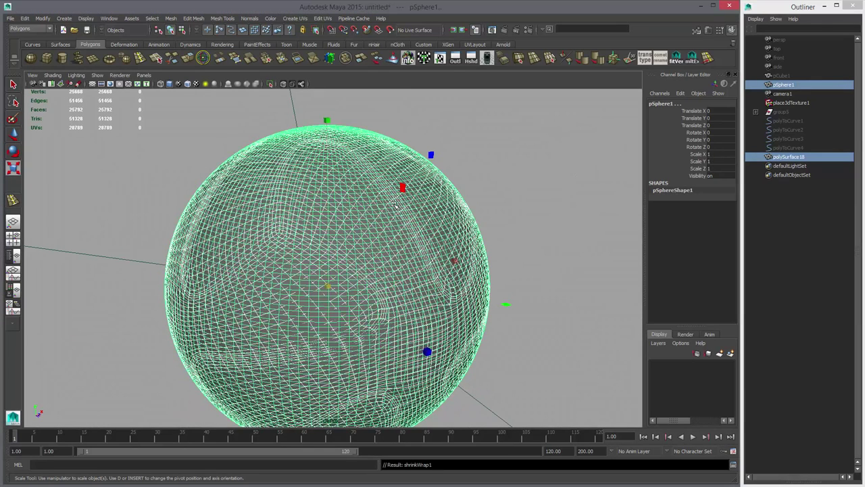
# Hide the target sphere and delete the ball's history to bake the second shrink wrap.
pyautogui.click(396, 205)
pyautogui.hotkey('ctrl', 'h')
pyautogui.click(395, 205)
pyautogui.hotkey('alt', 'shift', 'd')
pyautogui.click(395, 205)
# Switch the ball to edge mode and detach the mesh along the selected seam edges between the patches.
pyautogui.scroll(-5, 395, 205)
pyautogui.moveTo(395, 205)
pyautogui.keyDown('alt'); pyautogui.mouseDown()
pyautogui.moveTo(220, 206)
pyautogui.moveTo(351, 223)
pyautogui.moveTo(308, 226)
pyautogui.moveTo(270, 205)
pyautogui.mouseUp(); pyautogui.keyUp('alt')
pyautogui.click(395, 205)
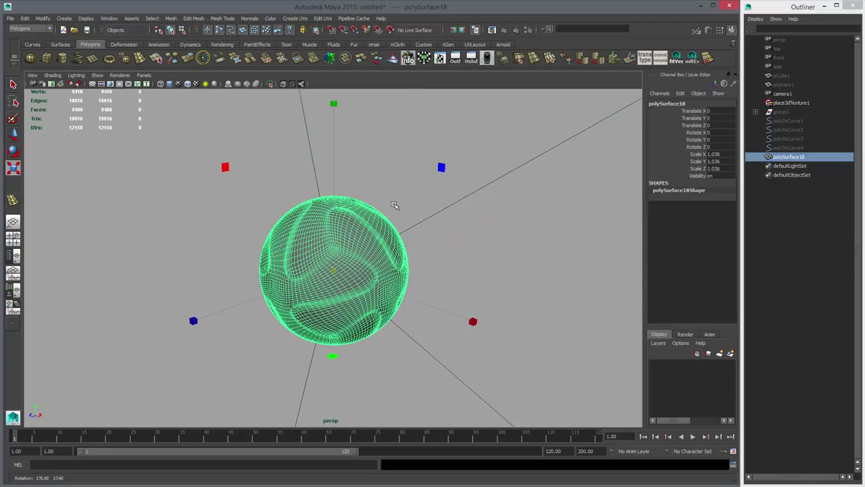
pyautogui.scroll(3, 395, 205)
pyautogui.scroll(3, 394, 205)
pyautogui.scroll(2, 394, 205)
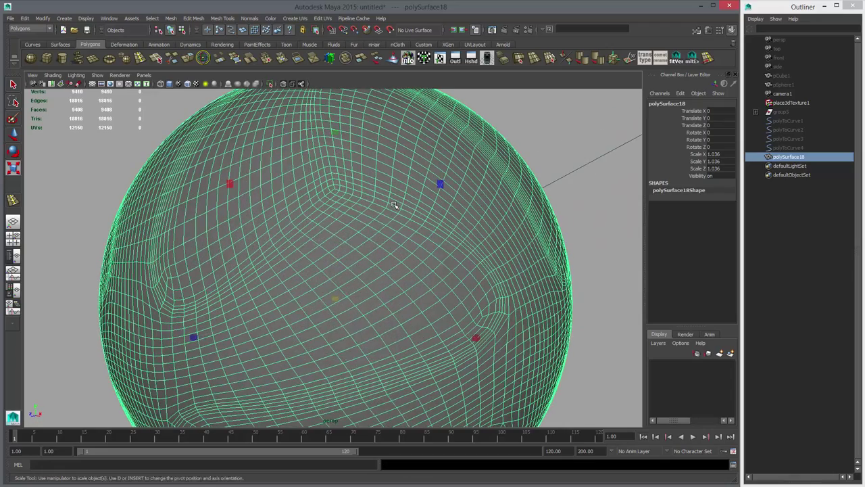
pyautogui.rightClick(394, 205)
pyautogui.moveTo(353, 227); pyautogui.dragTo(353, 206, button='right')
pyautogui.scroll(-6, 395, 205)
pyautogui.moveTo(395, 205)
pyautogui.keyDown('alt'); pyautogui.mouseDown()
pyautogui.moveTo(223, 204)
pyautogui.moveTo(331, 216)
pyautogui.moveTo(304, 261)
pyautogui.mouseUp(); pyautogui.keyUp('alt')
pyautogui.scroll(2, 395, 205)
pyautogui.moveTo(395, 205)
pyautogui.keyDown('alt'); pyautogui.mouseDown()
pyautogui.moveTo(318, 169)
pyautogui.moveTo(395, 206)
pyautogui.mouseUp(); pyautogui.keyUp('alt')
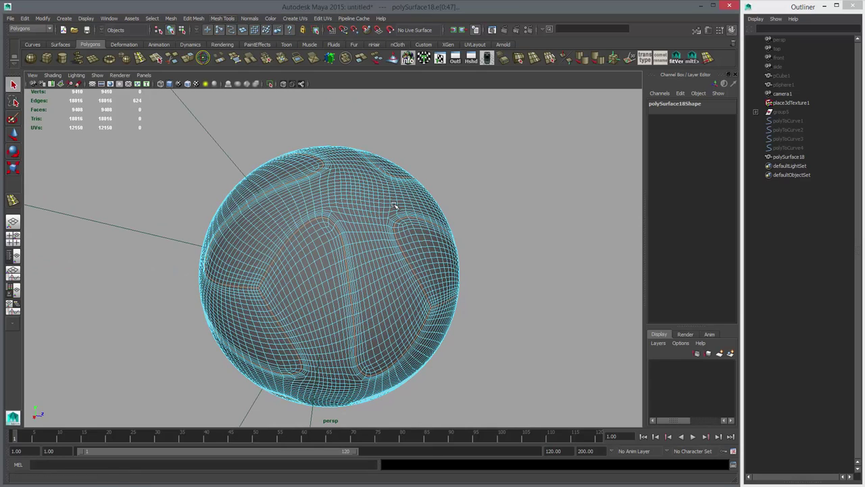
pyautogui.click(193, 18)
pyautogui.click(201, 146)
# Select all faces of one four-armed patch, invert the selection over the whole ball, and delete the other patches.
pyautogui.moveTo(358, 208); pyautogui.dragTo(358, 230, button='right')
pyautogui.keyDown('alt'); pyautogui.moveTo(359, 231); pyautogui.dragTo(407, 306); pyautogui.keyUp('alt')
pyautogui.click(398, 257)
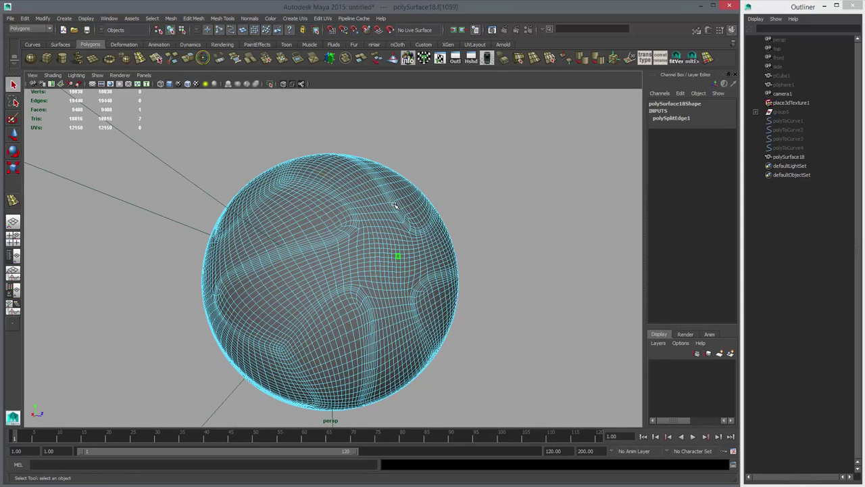
pyautogui.doubleClick(398, 257)
pyautogui.keyDown('alt'); pyautogui.moveTo(398, 256); pyautogui.dragTo(318, 256, button='right'); pyautogui.keyUp('alt')
pyautogui.keyDown('shift'); pyautogui.moveTo(237, 172); pyautogui.dragTo(436, 368); pyautogui.keyUp('shift')
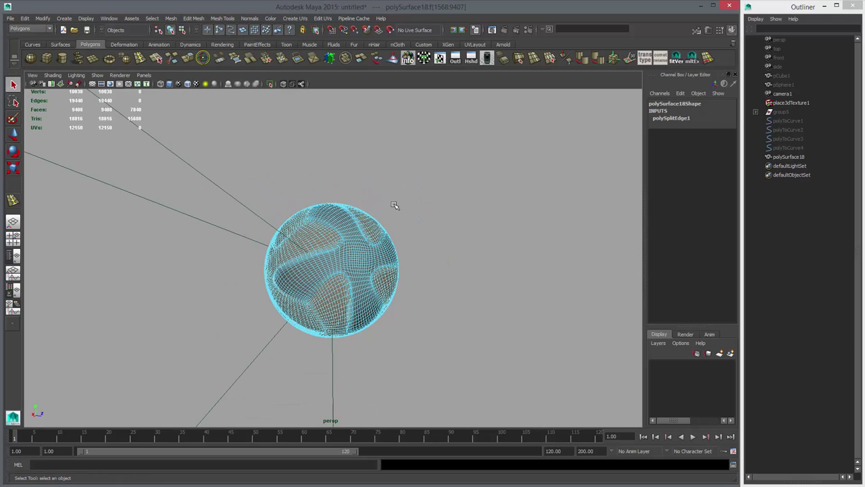
pyautogui.press('Delete')
# Return the remaining patch to object mode and delete its construction history.
pyautogui.moveTo(357, 257); pyautogui.dragTo(397, 246, button='right')
pyautogui.click(395, 205)
pyautogui.moveTo(395, 205)
pyautogui.mouseDown()
pyautogui.moveTo(338, 270)
pyautogui.moveTo(412, 325)
pyautogui.moveTo(426, 325)
pyautogui.moveTo(440, 271)
pyautogui.moveTo(298, 196)
pyautogui.moveTo(460, 196)
pyautogui.mouseUp()
pyautogui.press('w')
pyautogui.keyDown('alt'); pyautogui.moveTo(395, 205); pyautogui.dragTo(474, 205, button='right'); pyautogui.keyUp('alt')
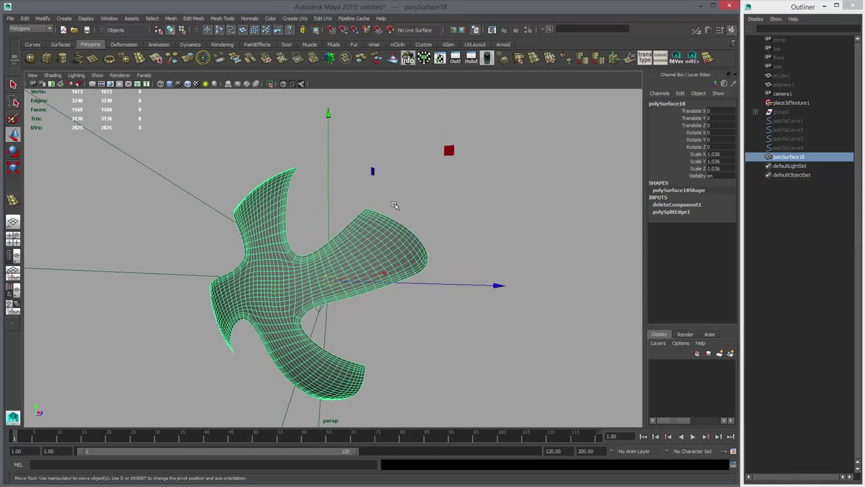
pyautogui.hotkey('alt', 'shift', 'd')
pyautogui.keyDown('alt'); pyautogui.moveTo(394, 206); pyautogui.dragTo(399, 179); pyautogui.keyUp('alt')
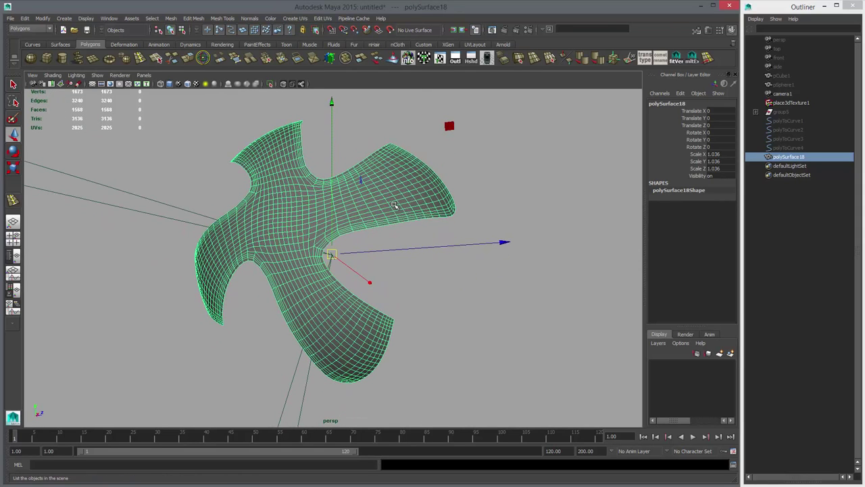
# Apply automatic UV mapping to the patch and open the UV Texture Editor beside the model.
pyautogui.click(440, 58)
pyautogui.click(425, 58)
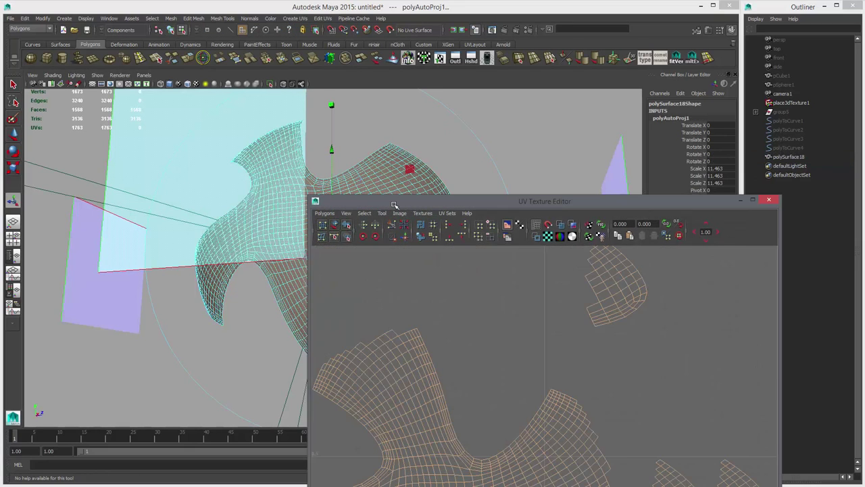
pyautogui.scroll(-6, 545, 366)
pyautogui.keyDown('alt'); pyautogui.moveTo(545, 433); pyautogui.dragTo(474, 314, button='middle'); pyautogui.keyUp('alt')
pyautogui.moveTo(395, 202); pyautogui.dragTo(387, 36)
# Select all UV edges of the patch and move and sew the pieces into one shell.
pyautogui.keyDown('alt'); pyautogui.moveTo(410, 170); pyautogui.dragTo(447, 273, button='middle'); pyautogui.keyUp('alt')
pyautogui.rightClick(447, 273)
pyautogui.moveTo(446, 274); pyautogui.dragTo(447, 251, button='right')
pyautogui.moveTo(404, 177); pyautogui.dragTo(608, 375)
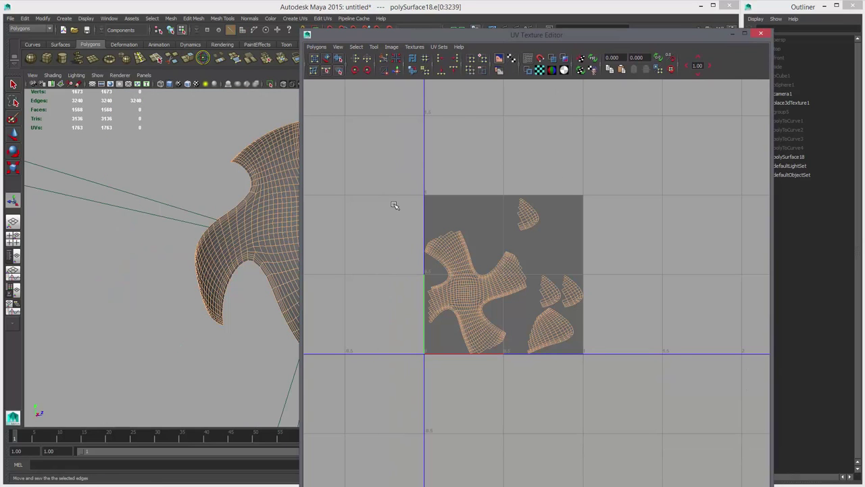
pyautogui.click(397, 70)
# Select all the patch's UVs and unfold them with Unfold3D, using 1 iteration and packing.
pyautogui.moveTo(451, 277); pyautogui.dragTo(488, 278, button='right')
pyautogui.moveTo(384, 173); pyautogui.dragTo(575, 389)
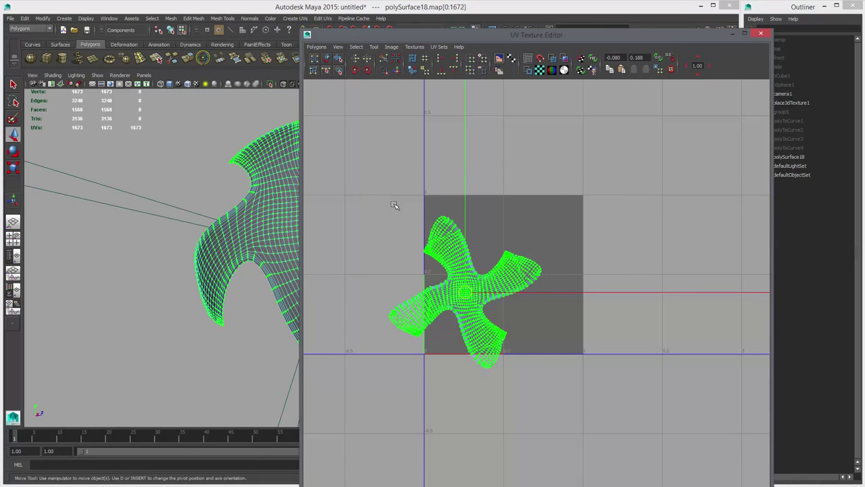
pyautogui.click(316, 47)
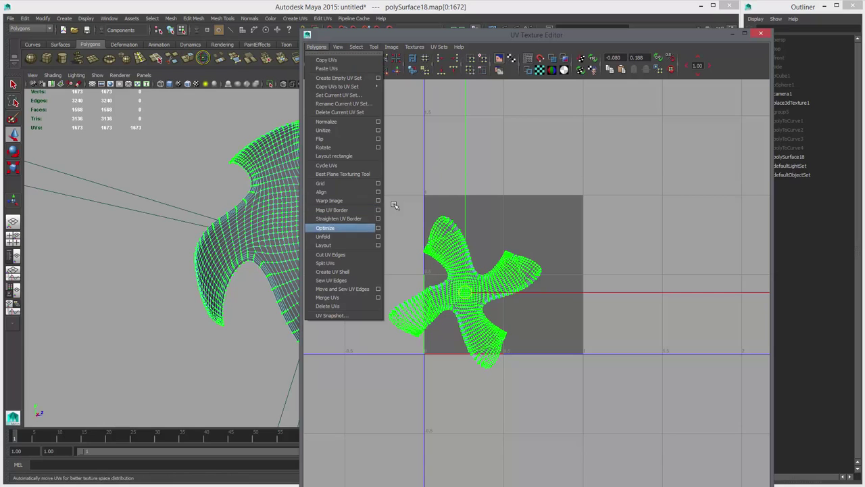
pyautogui.click(379, 237)
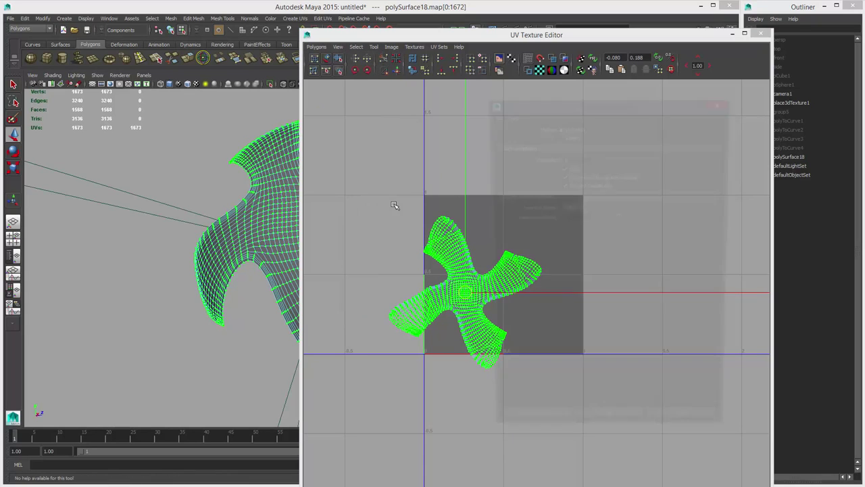
pyautogui.moveTo(595, 103); pyautogui.dragTo(270, 84)
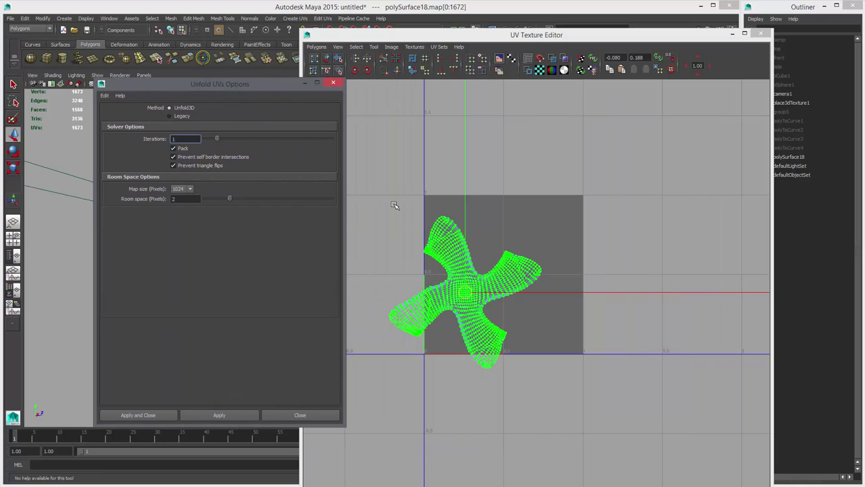
pyautogui.click(219, 415)
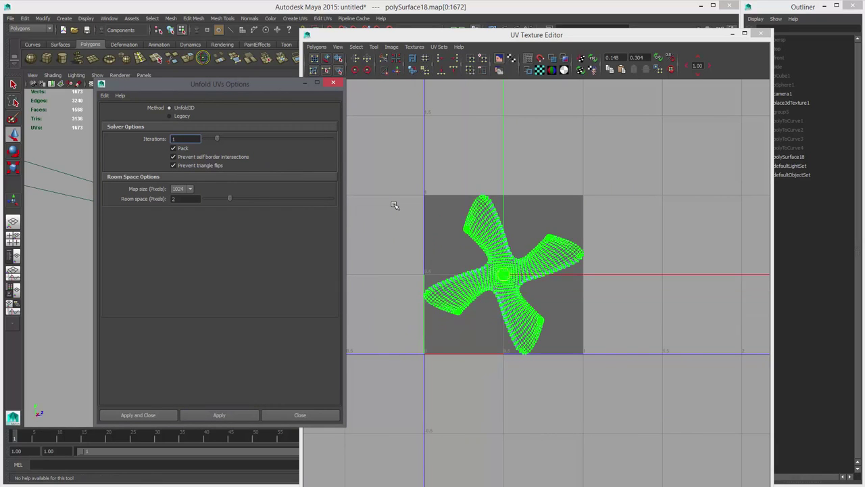
# Rotate the UV shell so its arms point to the corners of the UV square, then normalize it.
pyautogui.click(536, 34)
pyautogui.scroll(2, 395, 206)
pyautogui.press('e')
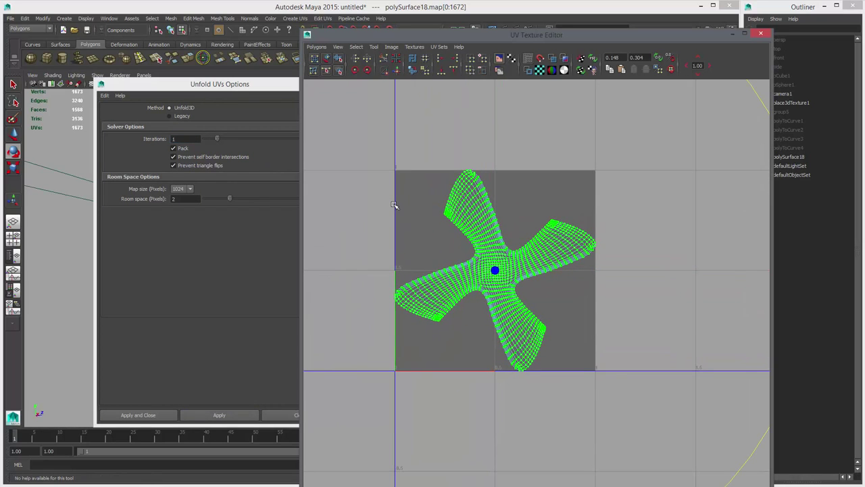
pyautogui.press('-')
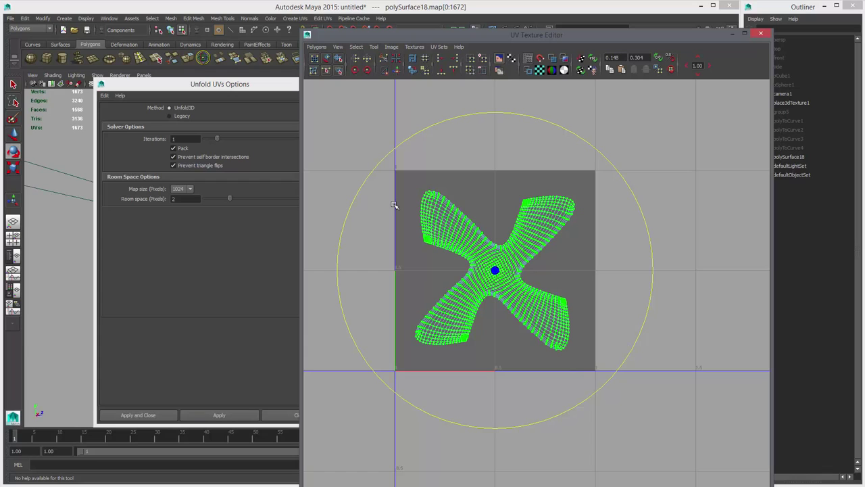
pyautogui.click(316, 46)
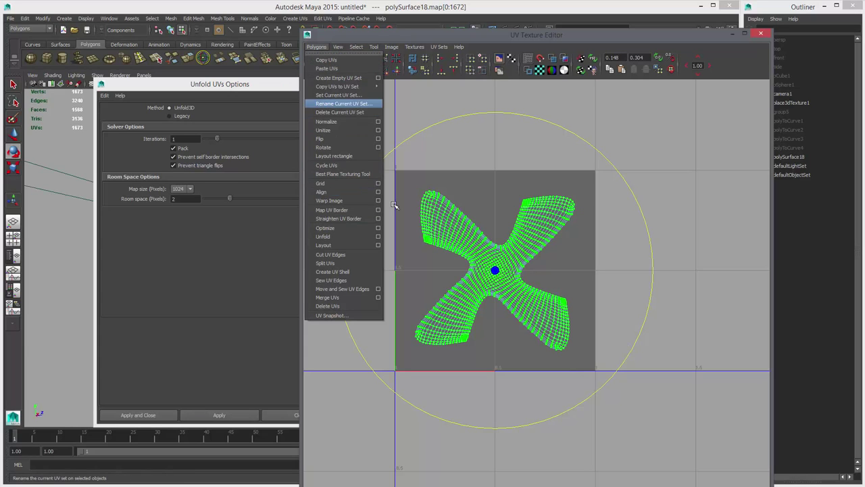
pyautogui.click(326, 122)
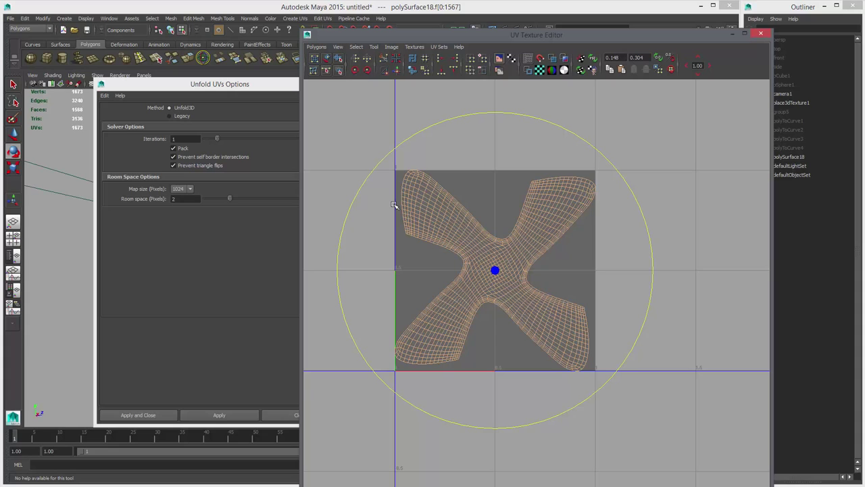
pyautogui.press('w')
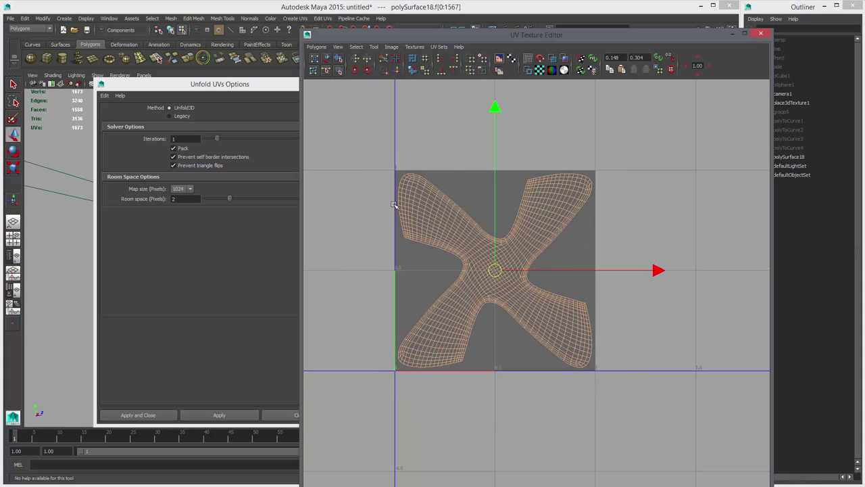
# Close the unfold options and UV editor, return the patch to object mode, and delete its history.
pyautogui.click(219, 84)
pyautogui.click(343, 83)
pyautogui.click(761, 33)
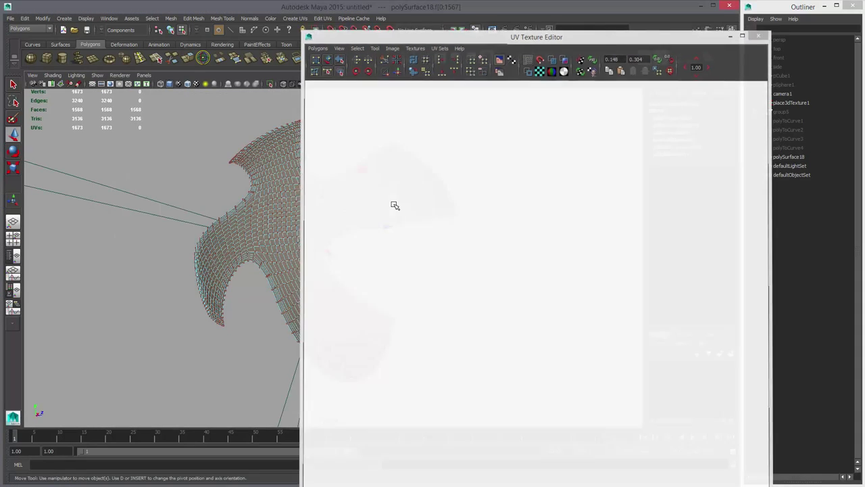
pyautogui.press('F9')
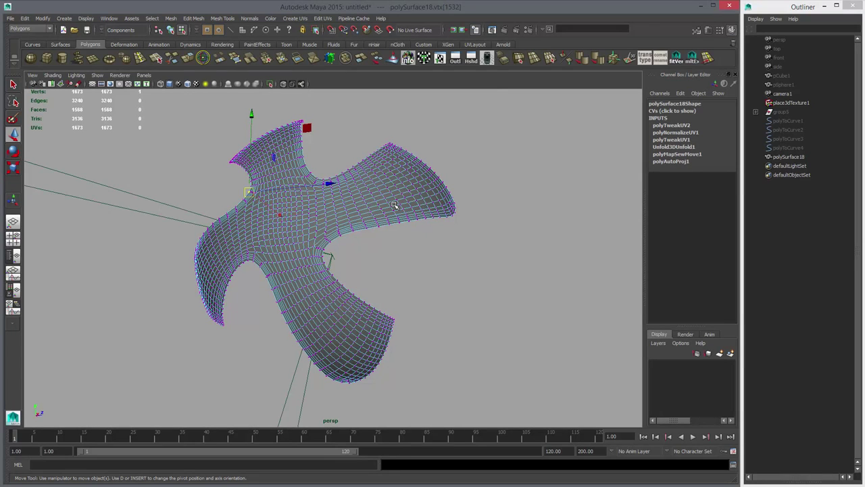
pyautogui.press('F10')
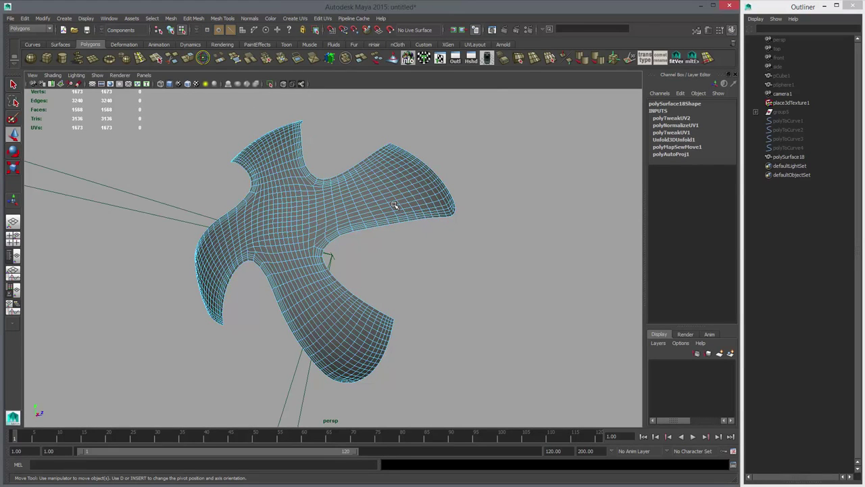
pyautogui.press('F8')
pyautogui.hotkey('alt', 'shift', 'd')
# Duplicate the patch and rotate the copy to 90 degrees in Y.
pyautogui.keyDown('alt'); pyautogui.moveTo(394, 204); pyautogui.dragTo(331, 205); pyautogui.keyUp('alt')
pyautogui.hotkey('ctrl', 'd')
pyautogui.keyDown('alt'); pyautogui.moveTo(394, 204); pyautogui.dragTo(332, 204); pyautogui.keyUp('alt')
pyautogui.press('r')
pyautogui.press('e')
pyautogui.moveTo(345, 247); pyautogui.dragTo(427, 251)
pyautogui.write('90')
pyautogui.press('Return')
pyautogui.keyDown('alt'); pyautogui.moveTo(394, 205); pyautogui.dragTo(365, 243); pyautogui.keyUp('alt')
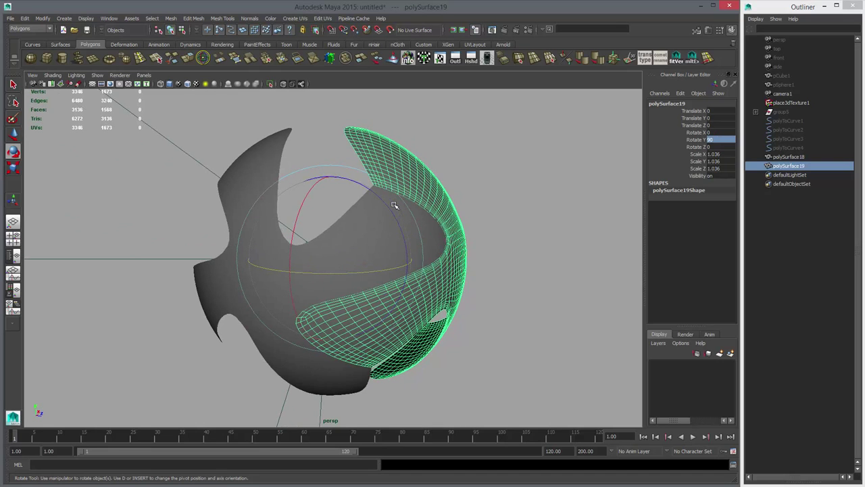
# Duplicate the rotated patch with its transform twice more to complete the ring around the ball.
pyautogui.hotkey('shift', 'd')
pyautogui.hotkey('shift', 'd')
pyautogui.keyDown('alt'); pyautogui.moveTo(394, 205); pyautogui.dragTo(439, 203); pyautogui.keyUp('alt')
# Duplicate the front patch and rotate the copy to 90 degrees in Z to cover one pole of the ball.
pyautogui.press('q')
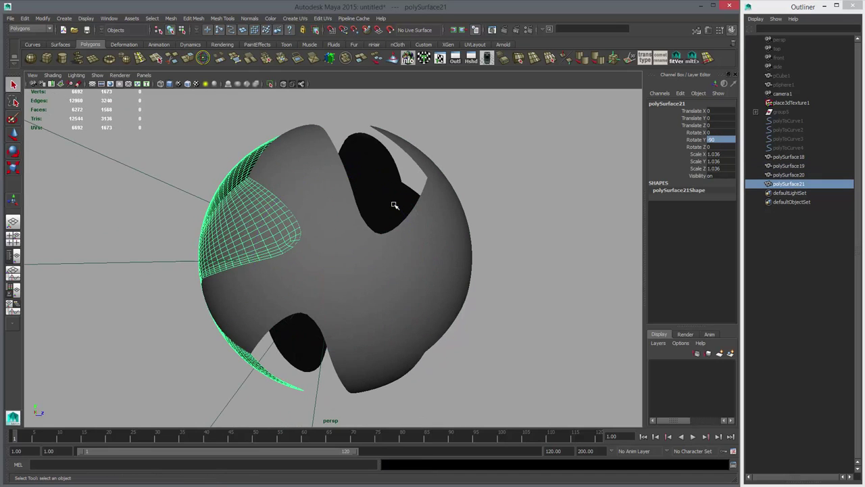
pyautogui.click(394, 205)
pyautogui.hotkey('ctrl', 'd')
pyautogui.press('e')
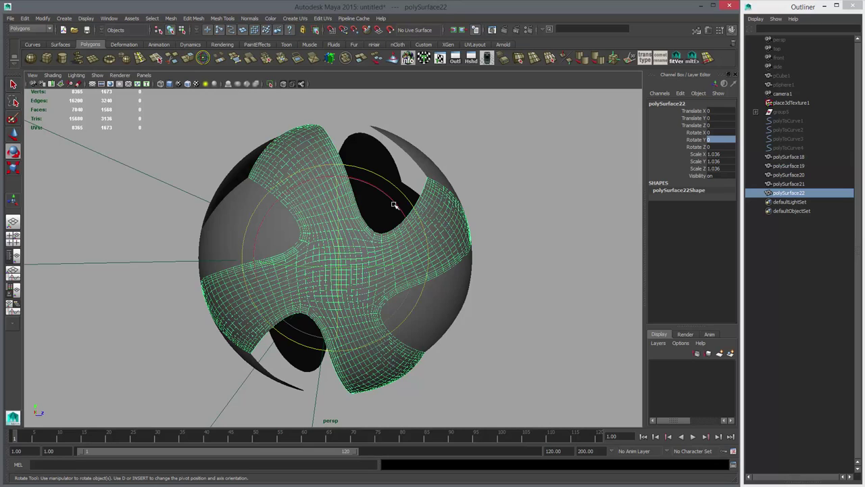
pyautogui.moveTo(338, 259); pyautogui.dragTo(337, 203)
pyautogui.press('Tab')
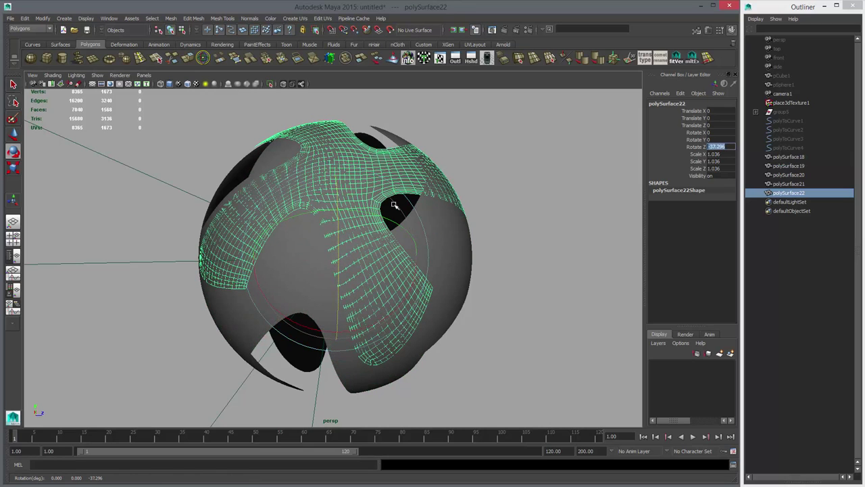
pyautogui.write('90')
pyautogui.press('Return')
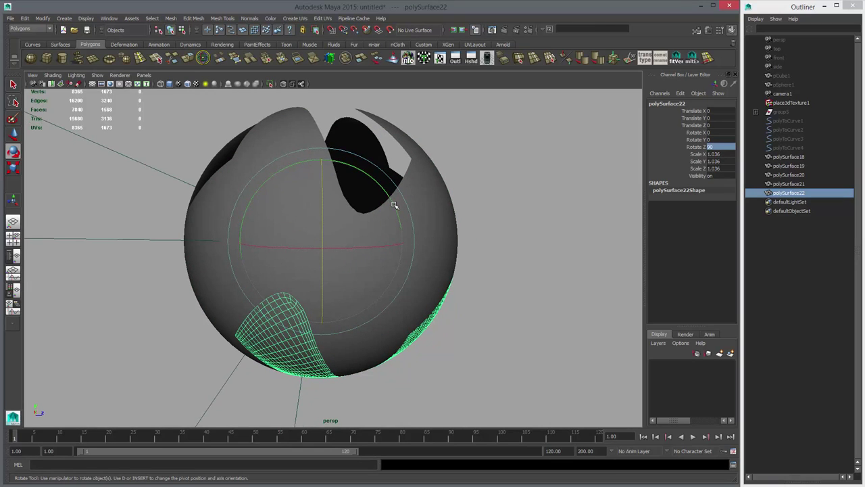
# Duplicate the pole patch and set the copy's Z rotation to -90 degrees to close the opposite opening.
pyautogui.keyDown('alt'); pyautogui.moveTo(395, 205); pyautogui.dragTo(378, 201, button='middle'); pyautogui.keyUp('alt')
pyautogui.hotkey('ctrl', 'd')
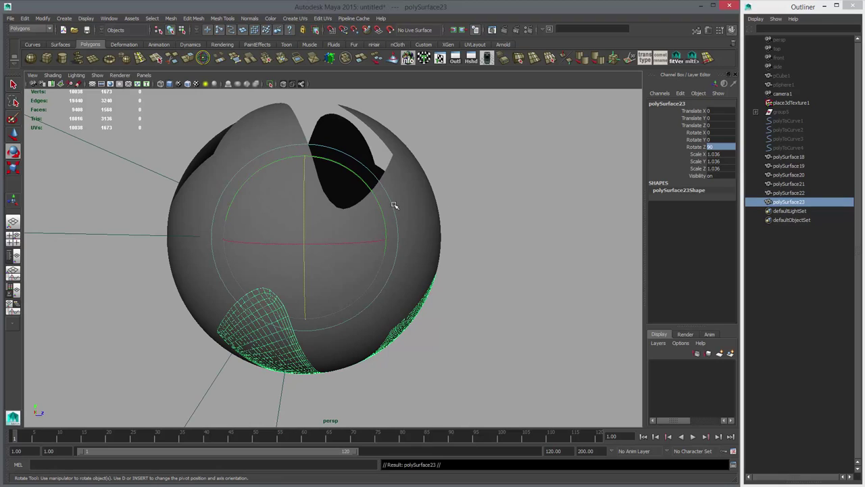
pyautogui.write('90')
pyautogui.press('Return')
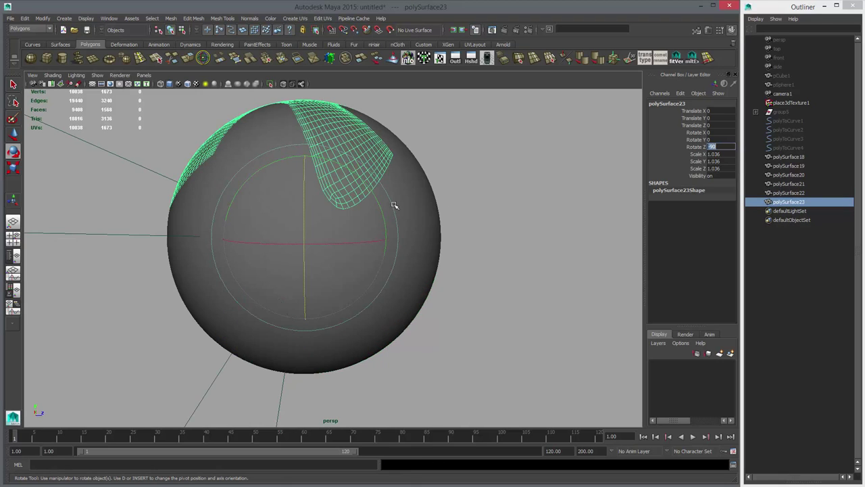
# Select all six patches, combine them into one mesh, and merge the vertices along their borders.
pyautogui.press('q')
pyautogui.keyDown('alt'); pyautogui.moveTo(395, 206); pyautogui.dragTo(414, 227, button='middle'); pyautogui.keyUp('alt')
pyautogui.moveTo(789, 202); pyautogui.dragTo(789, 157)
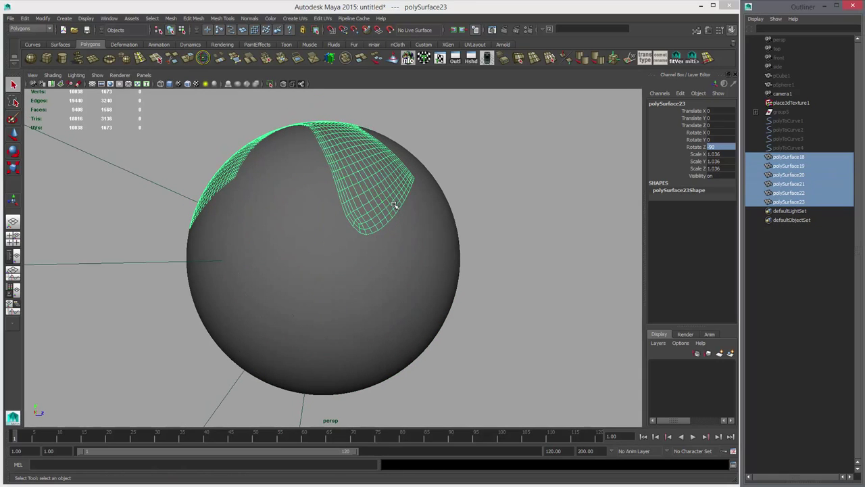
pyautogui.keyDown('alt'); pyautogui.moveTo(395, 205); pyautogui.dragTo(432, 229); pyautogui.keyUp('alt')
pyautogui.press('w')
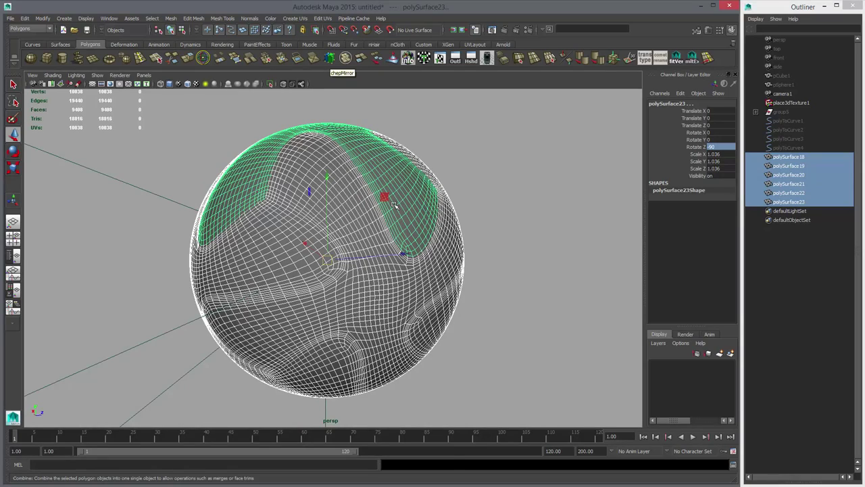
pyautogui.click(347, 59)
pyautogui.click(282, 58)
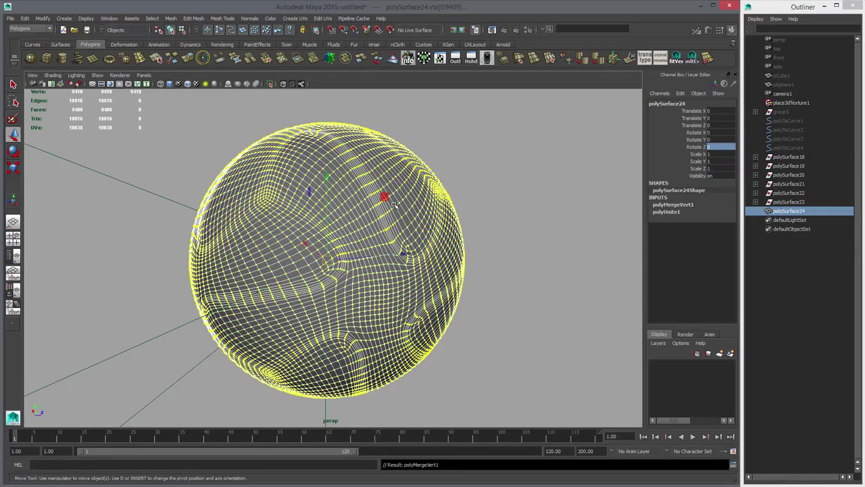
# Open the UV editor for the combined ball and select all of its edges.
pyautogui.keyDown('alt'); pyautogui.moveTo(395, 206); pyautogui.dragTo(397, 215); pyautogui.keyUp('alt')
pyautogui.keyDown('alt'); pyautogui.moveTo(395, 206); pyautogui.dragTo(473, 216, button='right'); pyautogui.keyUp('alt')
pyautogui.press('3')
pyautogui.press('1')
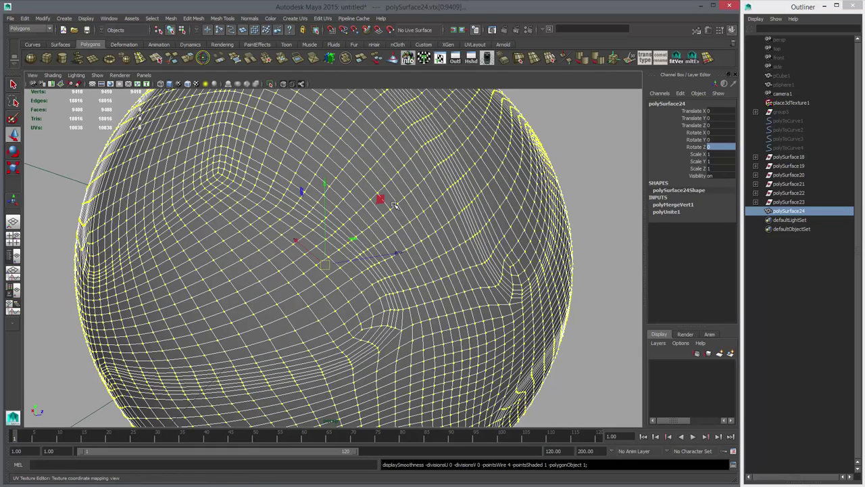
pyautogui.click(441, 58)
pyautogui.moveTo(455, 226); pyautogui.dragTo(456, 204, button='right')
pyautogui.moveTo(346, 145); pyautogui.dragTo(635, 402)
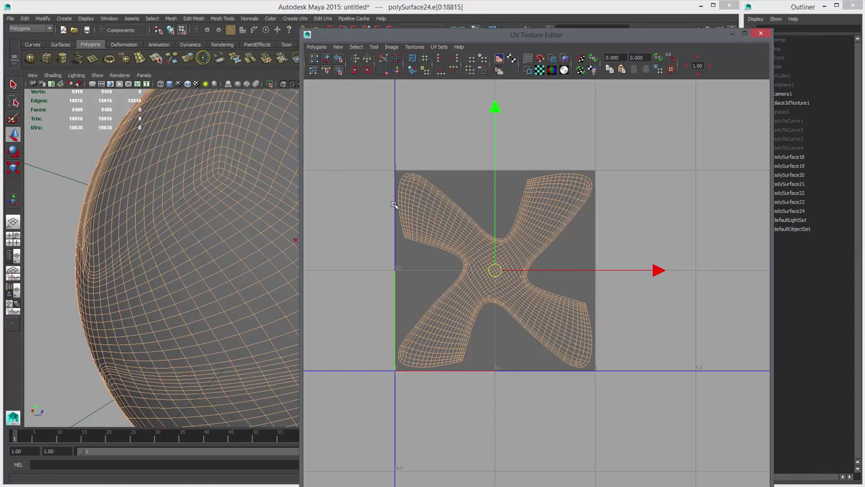
# Try to convert the edge selection to a UV perimeter, and reselect all edges.
pyautogui.click(356, 46)
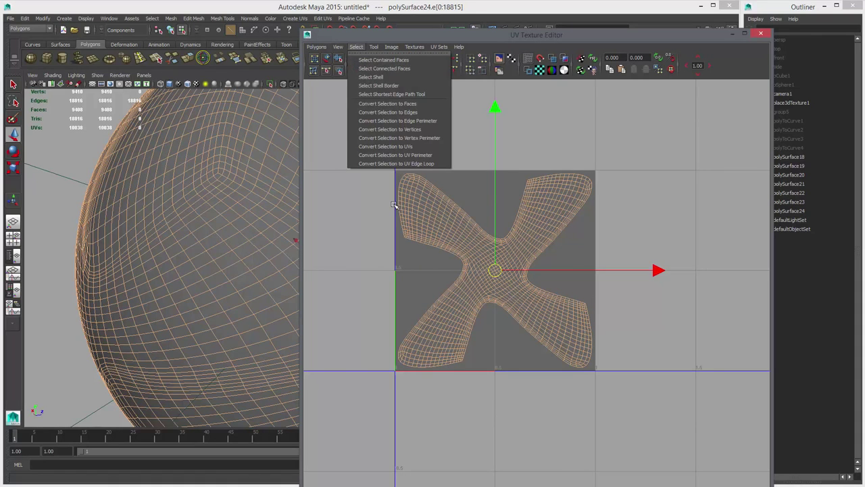
pyautogui.click(395, 155)
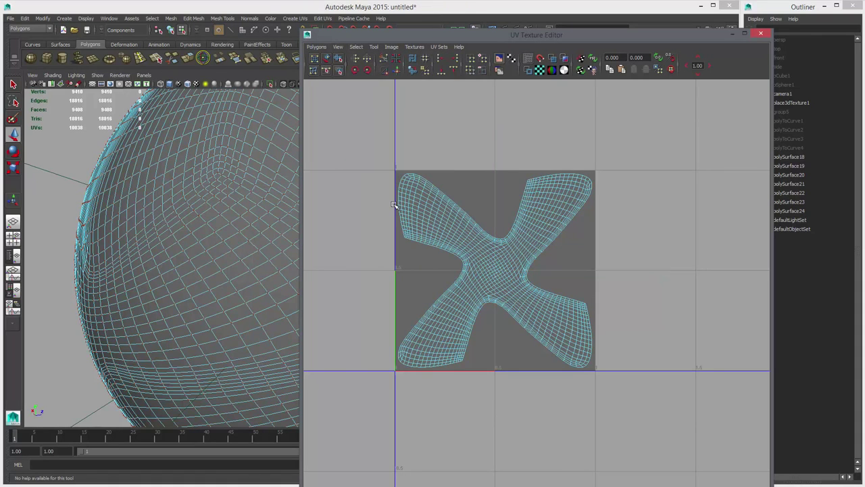
pyautogui.moveTo(366, 149); pyautogui.dragTo(713, 426)
pyautogui.moveTo(424, 196); pyautogui.dragTo(424, 176, button='right')
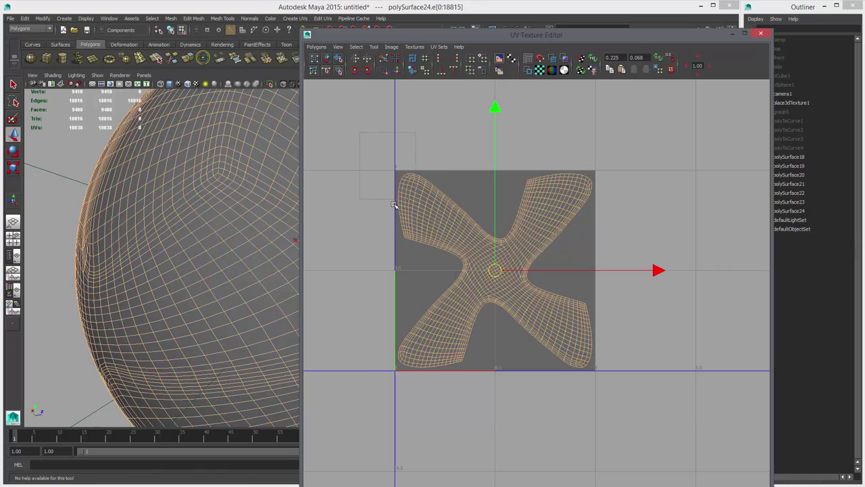
# Try Select Shell Border on the selected edges, and undo the selection change.
pyautogui.hotkey('alt', 's')
pyautogui.press('Down')
pyautogui.press('Down')
pyautogui.press('Down')
pyautogui.press('Down')
pyautogui.press('Down')
pyautogui.press('Down')
pyautogui.press('Down')
pyautogui.press('Down')
pyautogui.press('Down')
pyautogui.press('Down')
pyautogui.press('Down')
pyautogui.press('Down')
pyautogui.press('Down')
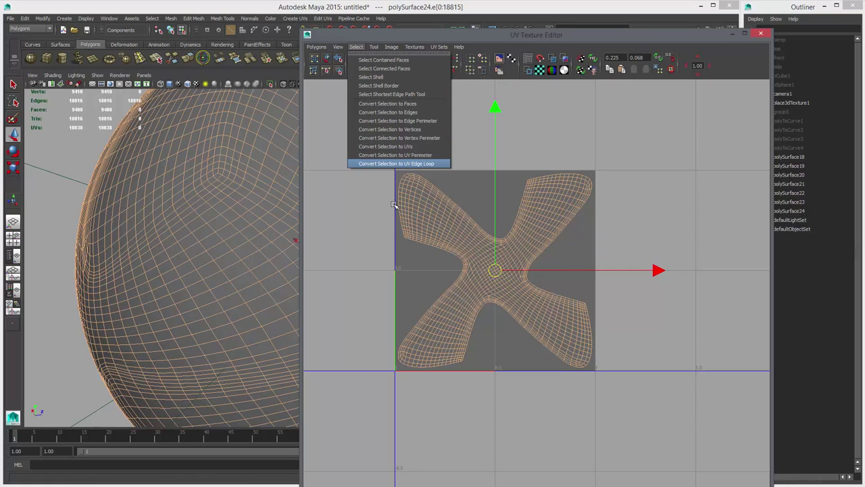
pyautogui.press('Up')
pyautogui.press('Up')
pyautogui.press('Up')
pyautogui.press('Up')
pyautogui.press('Up')
pyautogui.press('Up')
pyautogui.press('Up')
pyautogui.press('Up')
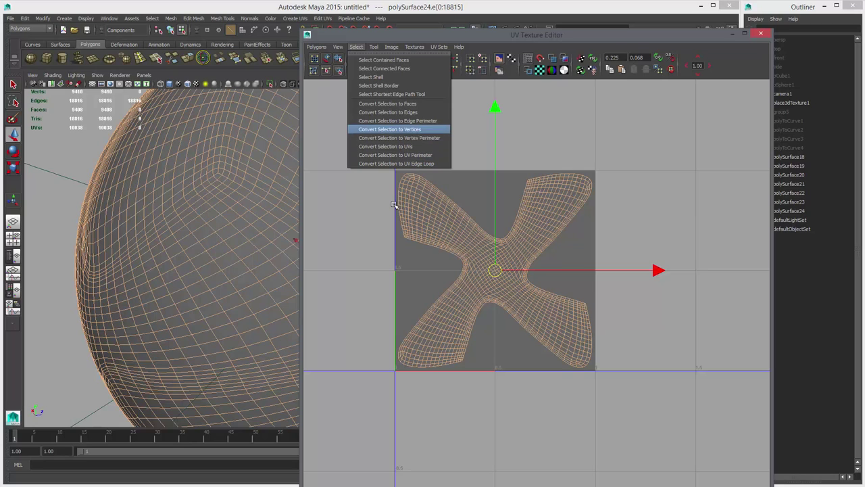
pyautogui.press('Up')
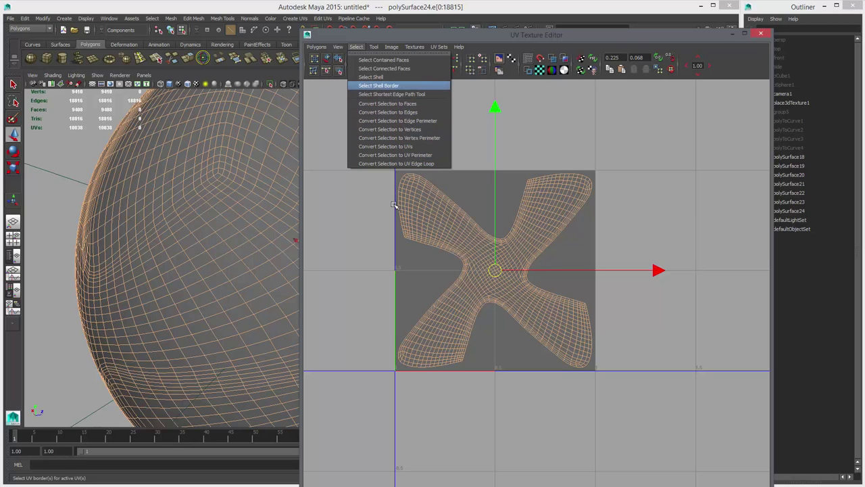
pyautogui.press('Return')
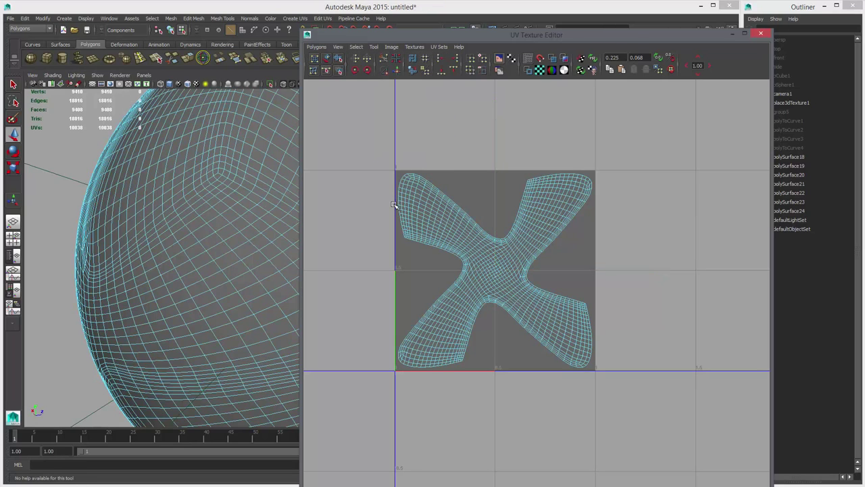
pyautogui.hotkey('ctrl', 'z')
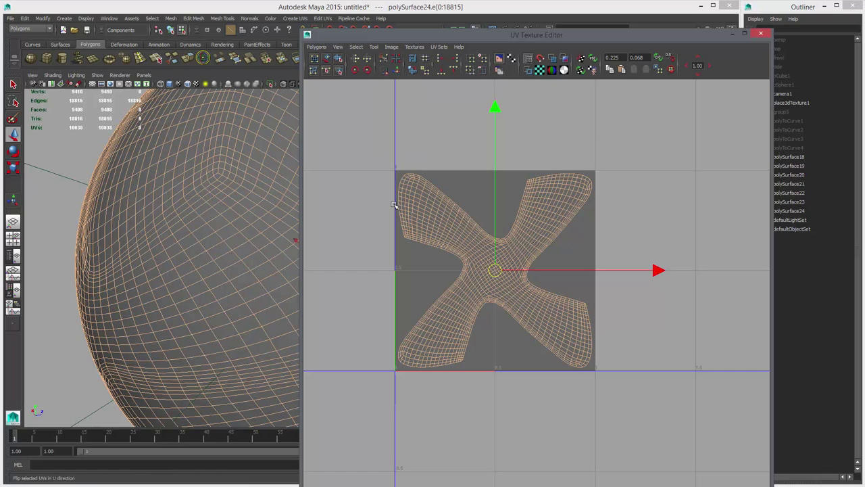
# Convert the edge selection to UVs and reduce it to the UV shell borders.
pyautogui.keyDown('ctrl'); pyautogui.moveTo(426, 210); pyautogui.dragTo(394, 205, button='right'); pyautogui.keyUp('ctrl')
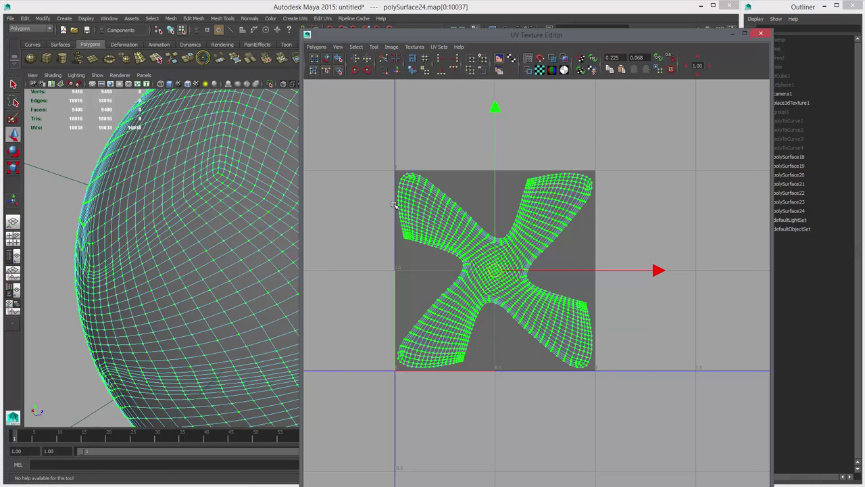
pyautogui.click(356, 47)
pyautogui.click(379, 86)
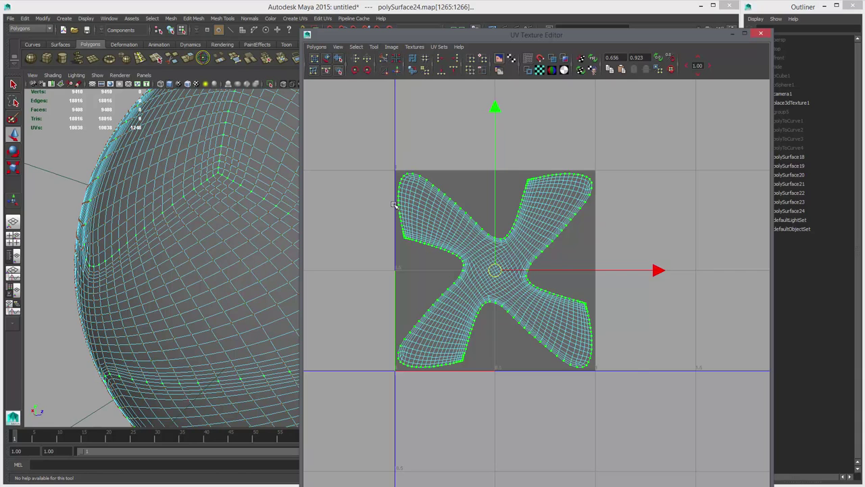
# Convert the shell border UVs to an edge selection and close the UV editor.
pyautogui.scroll(3, 394, 205)
pyautogui.click(356, 47)
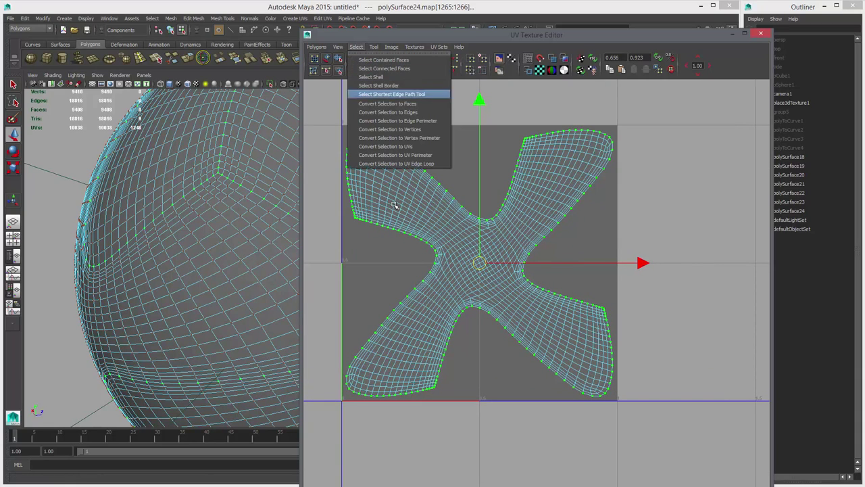
pyautogui.click(389, 112)
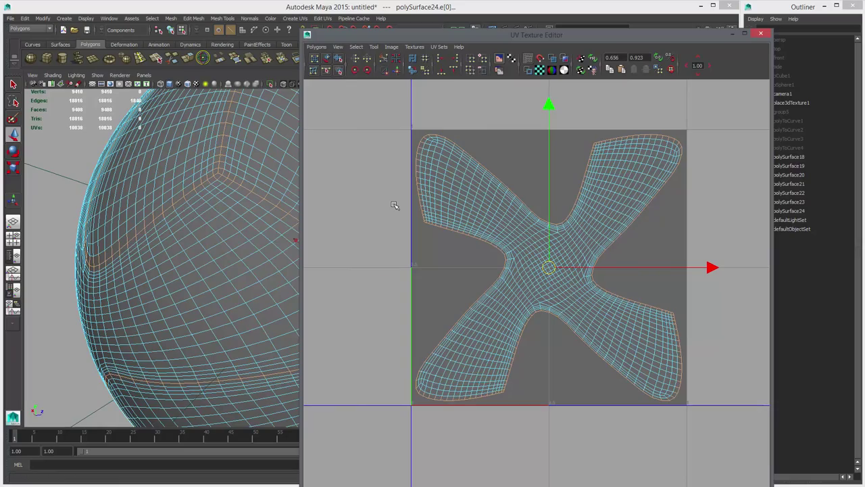
pyautogui.hotkey('alt', 'F4')
# Select the edge loops that follow all the seams between the ball's patches.
pyautogui.press('q')
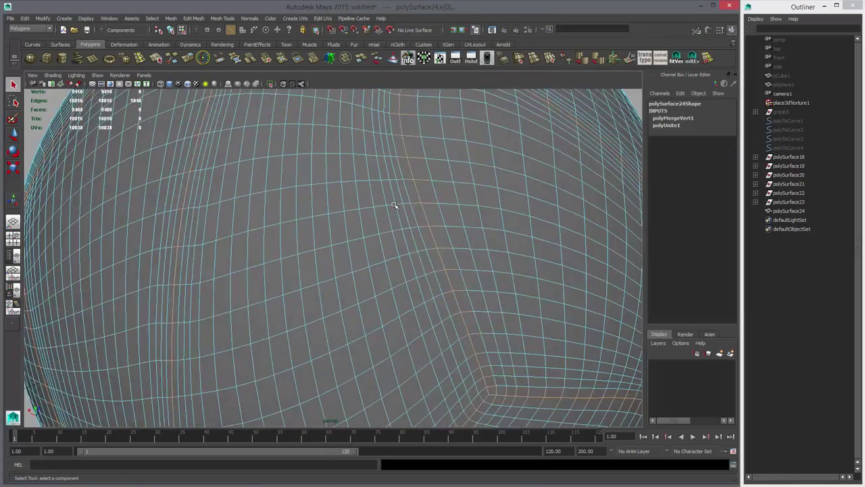
pyautogui.keyDown('alt'); pyautogui.moveTo(395, 205); pyautogui.dragTo(378, 193); pyautogui.keyUp('alt')
pyautogui.moveTo(395, 205)
pyautogui.keyDown('alt'); pyautogui.mouseDown(button='right')
pyautogui.moveTo(419, 205)
pyautogui.moveTo(338, 205)
pyautogui.mouseUp(button='right'); pyautogui.keyUp('alt')
pyautogui.keyDown('alt'); pyautogui.moveTo(395, 205); pyautogui.dragTo(375, 207); pyautogui.keyUp('alt')
pyautogui.keyDown('alt'); pyautogui.moveTo(395, 205); pyautogui.dragTo(439, 205, button='right'); pyautogui.keyUp('alt')
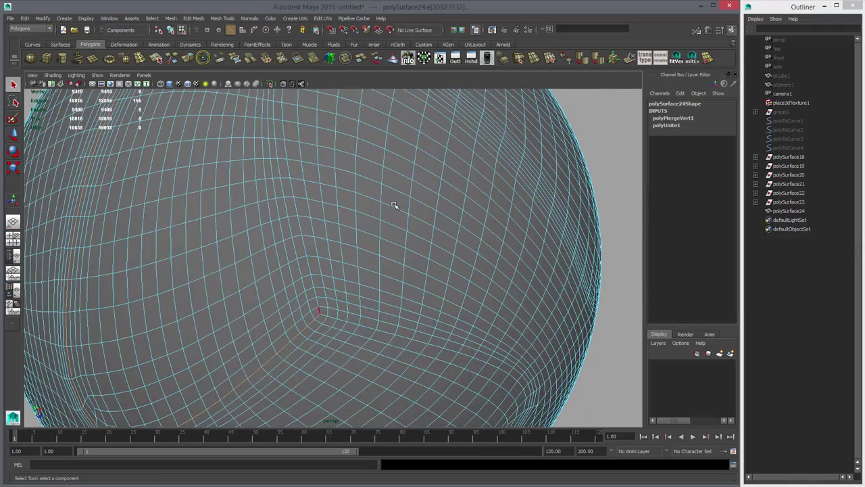
pyautogui.keyDown('alt'); pyautogui.moveTo(395, 205); pyautogui.dragTo(527, 203); pyautogui.keyUp('alt')
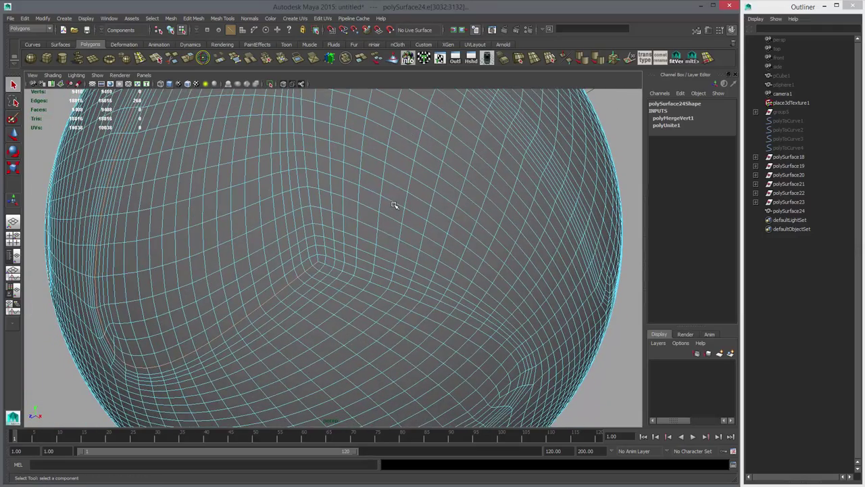
pyautogui.keyDown('alt'); pyautogui.moveTo(395, 205); pyautogui.dragTo(284, 208); pyautogui.keyUp('alt')
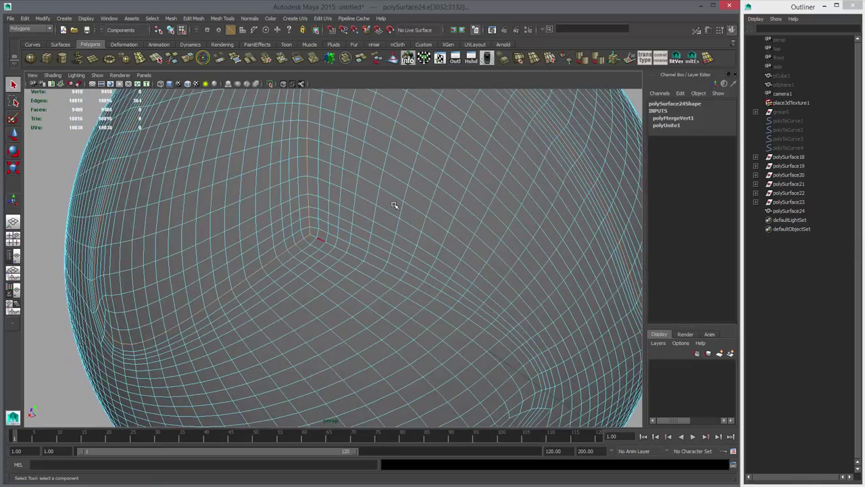
pyautogui.moveTo(395, 205)
pyautogui.keyDown('alt'); pyautogui.mouseDown()
pyautogui.moveTo(255, 177)
pyautogui.moveTo(409, 193)
pyautogui.moveTo(445, 155)
pyautogui.moveTo(394, 205)
pyautogui.mouseUp(); pyautogui.keyUp('alt')
pyautogui.keyDown('shift'); pyautogui.doubleClick(394, 205); pyautogui.keyUp('shift')
pyautogui.scroll(-5, 394, 204)
pyautogui.keyDown('alt'); pyautogui.moveTo(394, 205); pyautogui.dragTo(394, 205, button='right'); pyautogui.keyUp('alt')
# Convert the seam edges to a vertex selection and create a cluster deformer from it.
pyautogui.keyDown('ctrl'); pyautogui.moveTo(468, 239); pyautogui.dragTo(437, 239, button='right'); pyautogui.keyUp('ctrl')
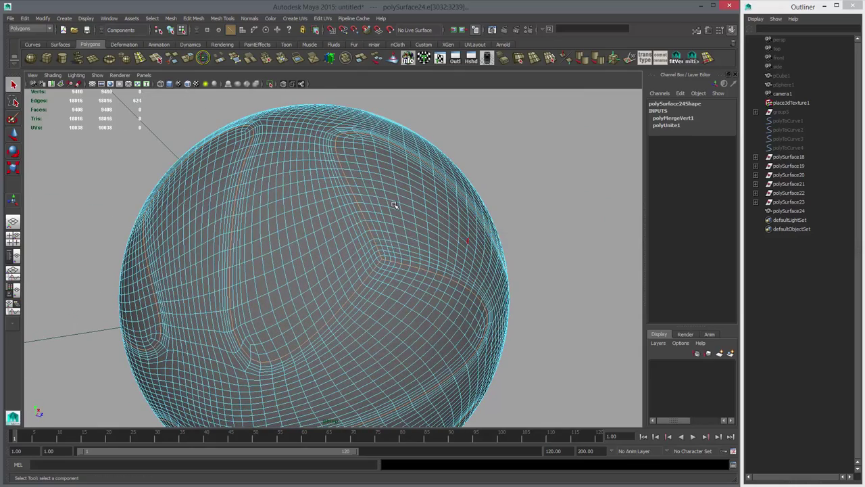
pyautogui.scroll(-5, 394, 205)
pyautogui.press('w')
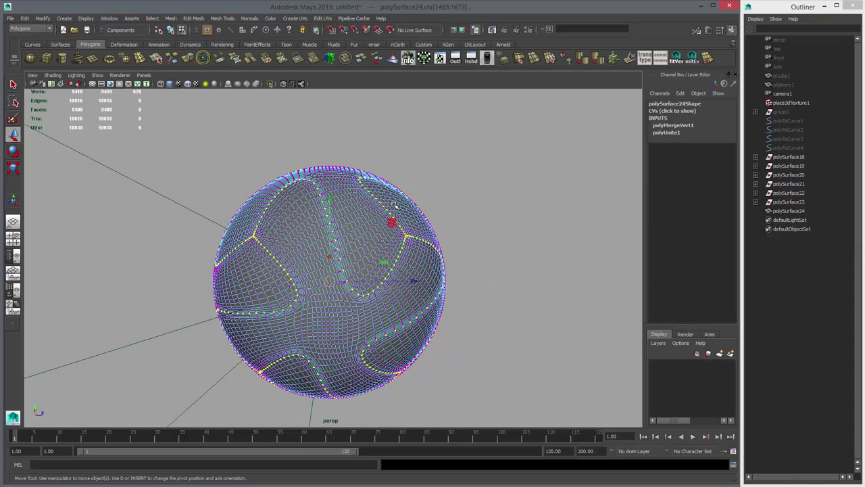
pyautogui.keyDown('alt'); pyautogui.moveTo(394, 205); pyautogui.dragTo(394, 205); pyautogui.keyUp('alt')
pyautogui.scroll(2, 394, 205)
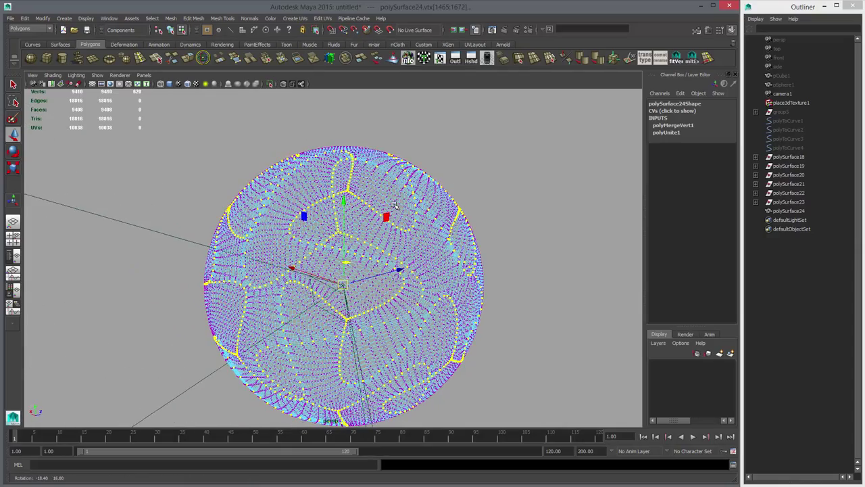
pyautogui.press('space')
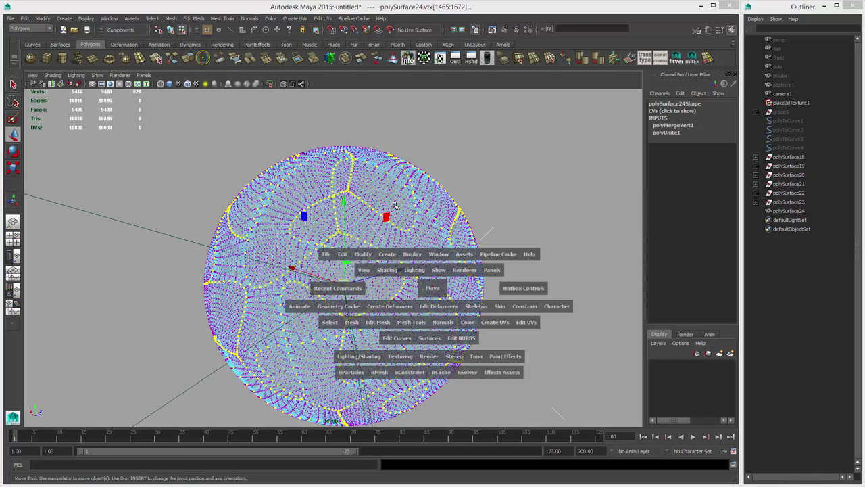
pyautogui.click(389, 306)
pyautogui.click(389, 357)
# Shade the ball and scale the seam cluster uniformly to about 0.957 to sink the seams into grooves.
pyautogui.keyDown('alt'); pyautogui.moveTo(394, 205); pyautogui.dragTo(395, 206); pyautogui.keyUp('alt')
pyautogui.press('5')
pyautogui.press('r')
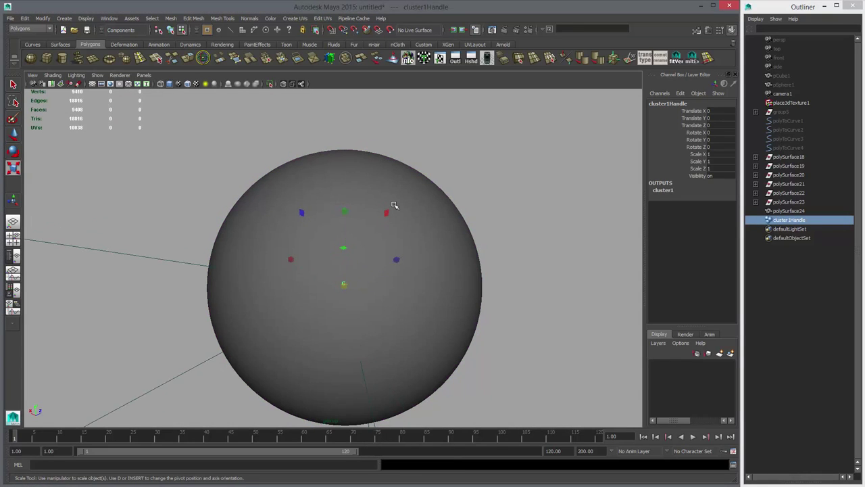
pyautogui.keyDown('alt'); pyautogui.moveTo(394, 205); pyautogui.dragTo(395, 205, button='middle'); pyautogui.keyUp('alt')
pyautogui.keyDown('alt'); pyautogui.moveTo(395, 205); pyautogui.dragTo(395, 206, button='right'); pyautogui.keyUp('alt')
pyautogui.moveTo(331, 329); pyautogui.dragTo(328, 329)
# Check the seam depth in the wireframe front view and adjust the cluster's uniform scale to about 0.982.
pyautogui.press('space')
pyautogui.press('space')
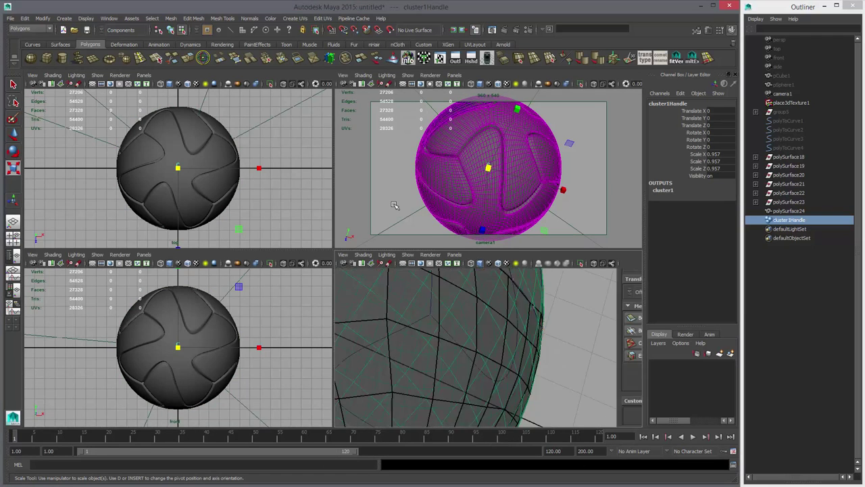
pyautogui.press('space')
pyautogui.press('space')
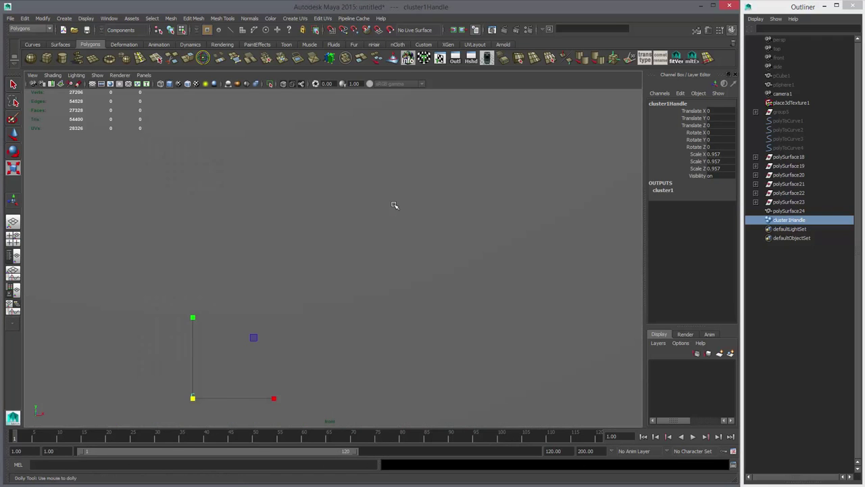
pyautogui.keyDown('alt'); pyautogui.moveTo(394, 206); pyautogui.dragTo(259, 206, button='right'); pyautogui.keyUp('alt')
pyautogui.keyDown('alt'); pyautogui.moveTo(395, 206); pyautogui.dragTo(385, 352, button='middle'); pyautogui.keyUp('alt')
pyautogui.keyDown('alt'); pyautogui.moveTo(395, 205); pyautogui.dragTo(449, 206, button='right'); pyautogui.keyUp('alt')
pyautogui.press('4')
pyautogui.moveTo(395, 205)
pyautogui.mouseDown(button='middle')
pyautogui.moveTo(404, 205)
pyautogui.moveTo(395, 205)
pyautogui.mouseUp(button='middle')
pyautogui.press('space')
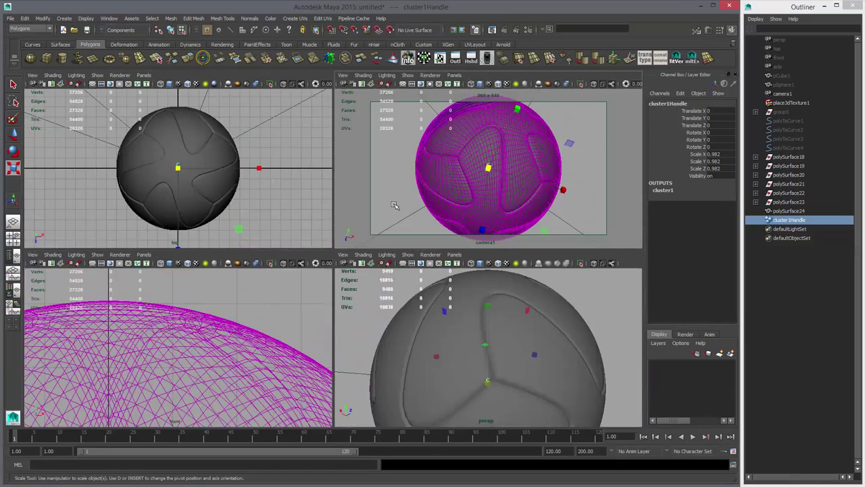
# Make the seam grooves shallower by scaling the seam cluster uniformly to about 0.992, comparing the perspective and front views.
pyautogui.press('space')
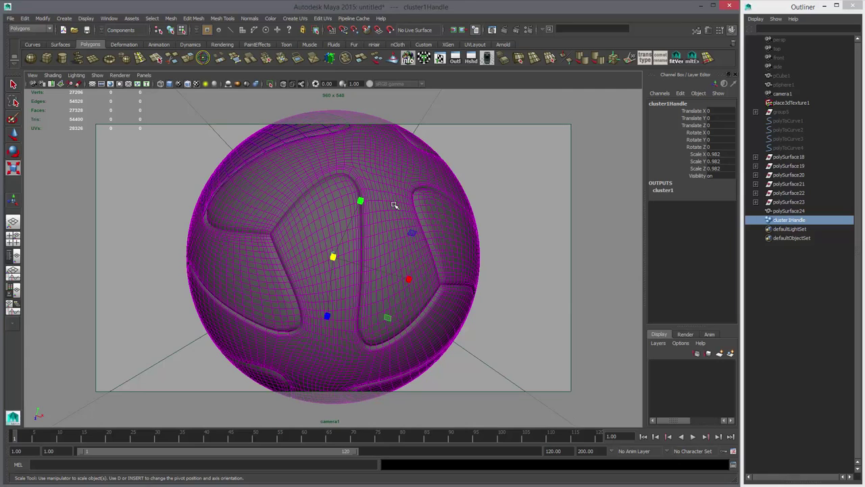
pyautogui.press('space')
pyautogui.press('space')
pyautogui.keyDown('alt'); pyautogui.moveTo(394, 205); pyautogui.dragTo(395, 204); pyautogui.keyUp('alt')
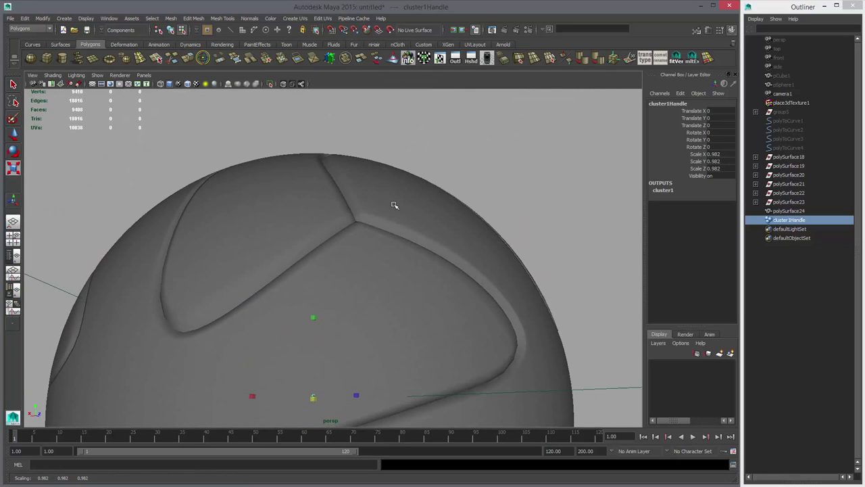
pyautogui.moveTo(395, 204); pyautogui.dragTo(394, 205, button='middle')
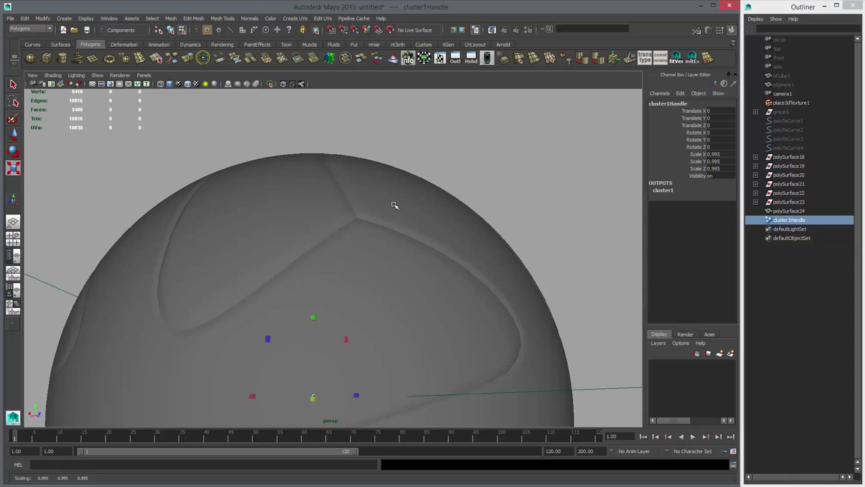
pyautogui.press('space')
pyautogui.press('space')
pyautogui.keyDown('alt'); pyautogui.moveTo(395, 205); pyautogui.dragTo(395, 205, button='middle'); pyautogui.keyUp('alt')
pyautogui.keyDown('alt'); pyautogui.moveTo(395, 205); pyautogui.dragTo(395, 204, button='right'); pyautogui.keyUp('alt')
pyautogui.moveTo(395, 205); pyautogui.dragTo(394, 205, button='middle')
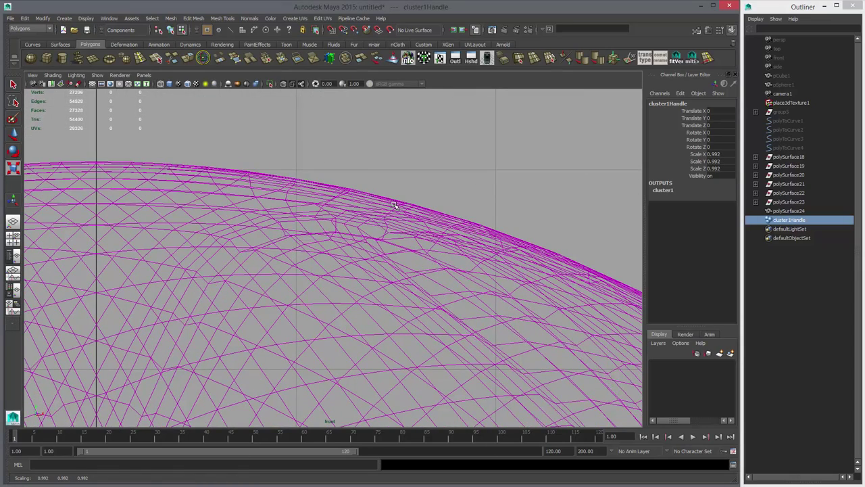
pyautogui.press('space')
pyautogui.press('space')
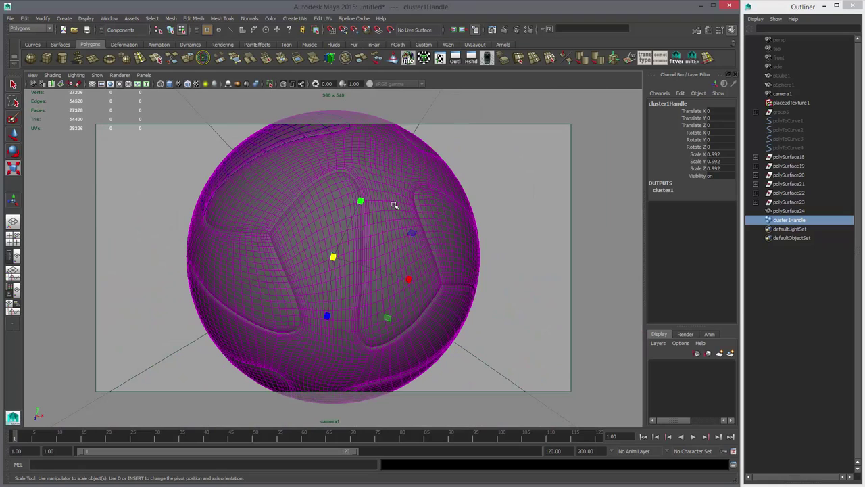
# Select the ball mesh in object mode and delete its construction history to bake in the cluster deformation.
pyautogui.press('space')
pyautogui.press('space')
pyautogui.moveTo(440, 328); pyautogui.dragTo(480, 318, button='right')
pyautogui.click(394, 205)
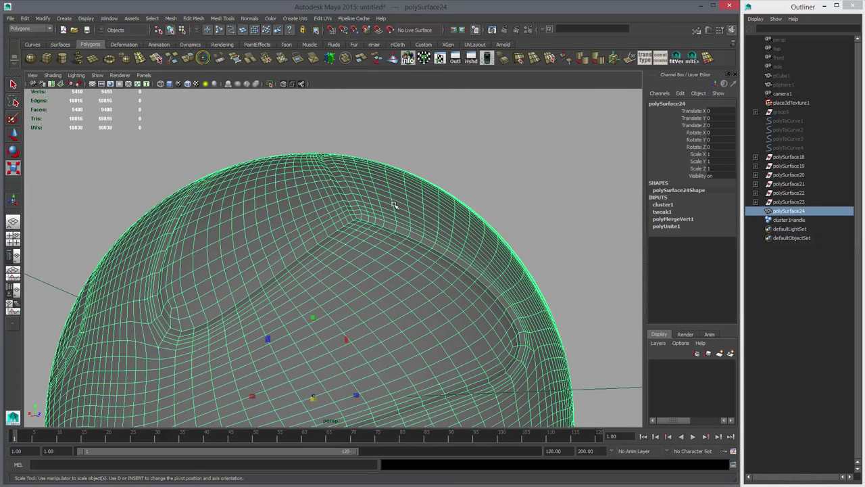
pyautogui.hotkey('alt', 'shift', 'd')
pyautogui.keyDown('shift'); pyautogui.click(394, 205); pyautogui.keyUp('shift')
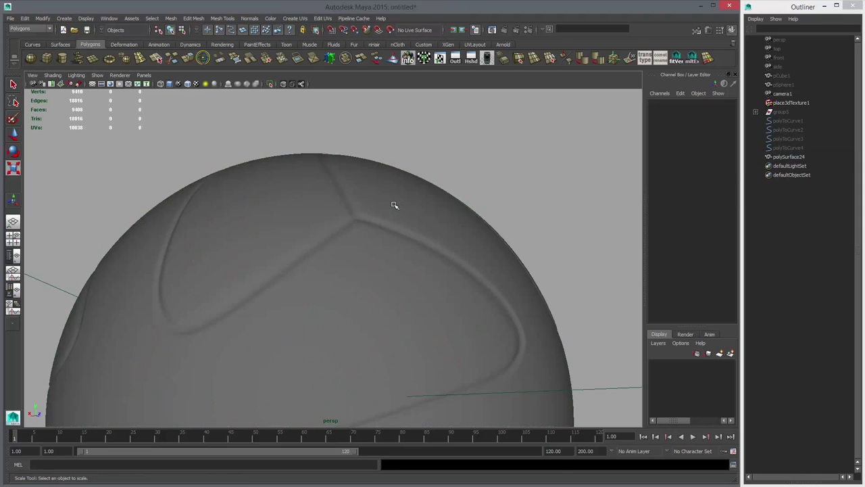
# Examine the sunken seams from all sides of the ball, shaded and with its wireframe highlighted.
pyautogui.keyDown('alt'); pyautogui.moveTo(394, 204); pyautogui.dragTo(394, 205, button='right'); pyautogui.keyUp('alt')
pyautogui.keyDown('alt'); pyautogui.moveTo(395, 205); pyautogui.dragTo(394, 205); pyautogui.keyUp('alt')
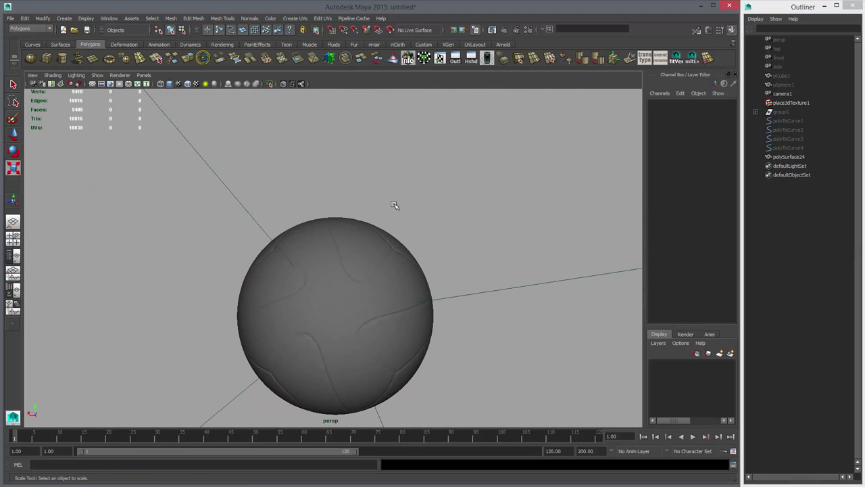
pyautogui.keyDown('alt'); pyautogui.moveTo(394, 205); pyautogui.dragTo(394, 204, button='middle'); pyautogui.keyUp('alt')
pyautogui.keyDown('alt'); pyautogui.moveTo(395, 205); pyautogui.dragTo(394, 204); pyautogui.keyUp('alt')
pyautogui.keyDown('alt'); pyautogui.moveTo(394, 205); pyautogui.dragTo(395, 205, button='right'); pyautogui.keyUp('alt')
pyautogui.keyDown('alt'); pyautogui.moveTo(394, 205); pyautogui.dragTo(394, 205); pyautogui.keyUp('alt')
pyautogui.click(395, 205)
pyautogui.keyDown('alt'); pyautogui.moveTo(395, 205); pyautogui.dragTo(395, 205, button='right'); pyautogui.keyUp('alt')
pyautogui.keyDown('alt'); pyautogui.moveTo(394, 205); pyautogui.dragTo(395, 205); pyautogui.keyUp('alt')
pyautogui.keyDown('alt'); pyautogui.moveTo(395, 204); pyautogui.dragTo(395, 205, button='right'); pyautogui.keyUp('alt')
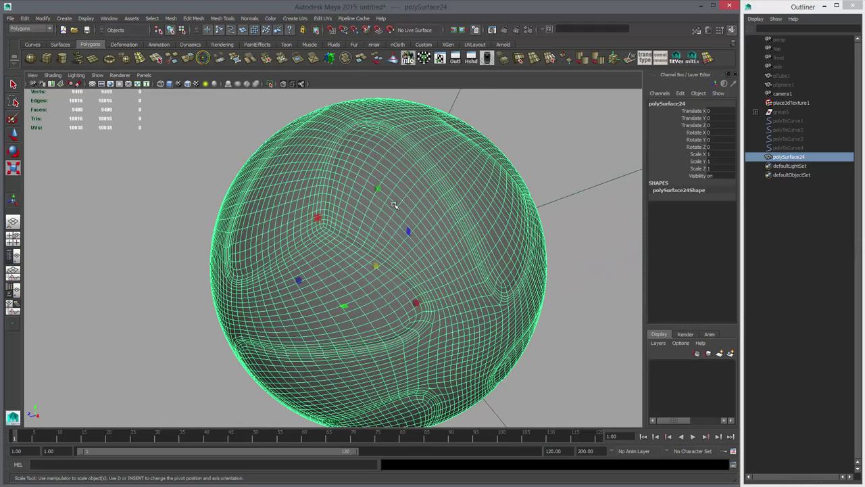
pyautogui.press('w')
pyautogui.keyDown('alt'); pyautogui.moveTo(395, 205); pyautogui.dragTo(395, 206); pyautogui.keyUp('alt')
pyautogui.keyDown('alt'); pyautogui.moveTo(395, 205); pyautogui.dragTo(395, 205, button='right'); pyautogui.keyUp('alt')
pyautogui.press('q')
pyautogui.moveTo(373, 251); pyautogui.dragTo(374, 231, button='right')
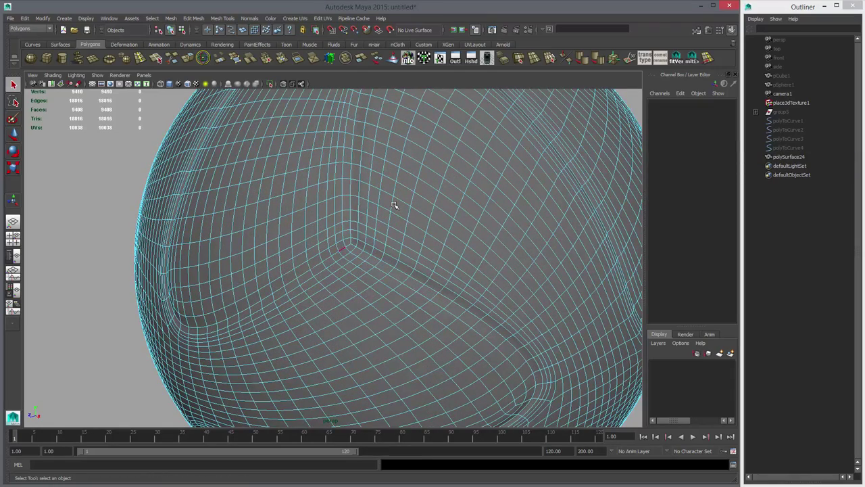
pyautogui.scroll(-3, 394, 205)
pyautogui.rightClick(394, 205)
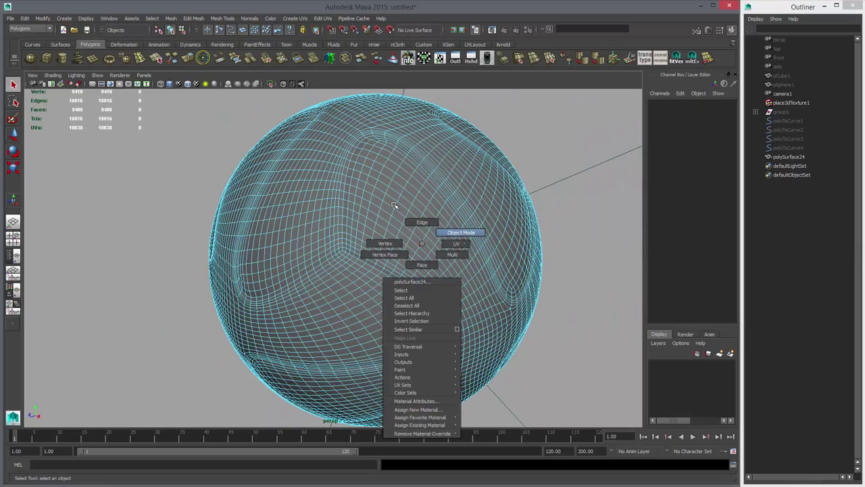
pyautogui.moveTo(421, 243); pyautogui.dragTo(461, 232, button='right')
# Select the ball and turn on its smooth mesh preview to inspect a three-seam junction up close.
pyautogui.keyDown('alt'); pyautogui.moveTo(395, 206); pyautogui.dragTo(395, 205, button='right'); pyautogui.keyUp('alt')
pyautogui.click(395, 205)
pyautogui.keyDown('alt'); pyautogui.moveTo(395, 206); pyautogui.dragTo(395, 205); pyautogui.keyUp('alt')
pyautogui.keyDown('alt'); pyautogui.moveTo(395, 205); pyautogui.dragTo(395, 205, button='right'); pyautogui.keyUp('alt')
pyautogui.press('3')
pyautogui.keyDown('alt'); pyautogui.moveTo(395, 205); pyautogui.dragTo(394, 206); pyautogui.keyUp('alt')
pyautogui.keyDown('alt'); pyautogui.moveTo(395, 205); pyautogui.dragTo(395, 205, button='right'); pyautogui.keyUp('alt')
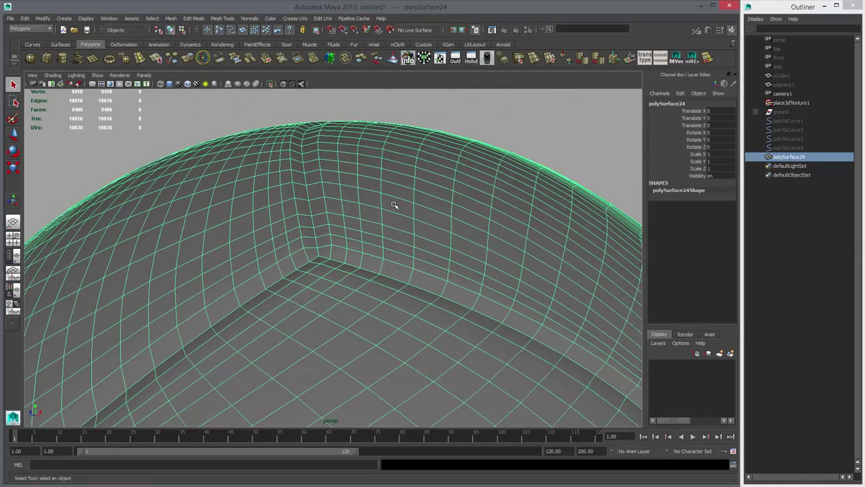
# Set up the Insert Edge Loop tool for multiple edge loops, with one loop and Auto complete enabled.
pyautogui.click(140, 59)
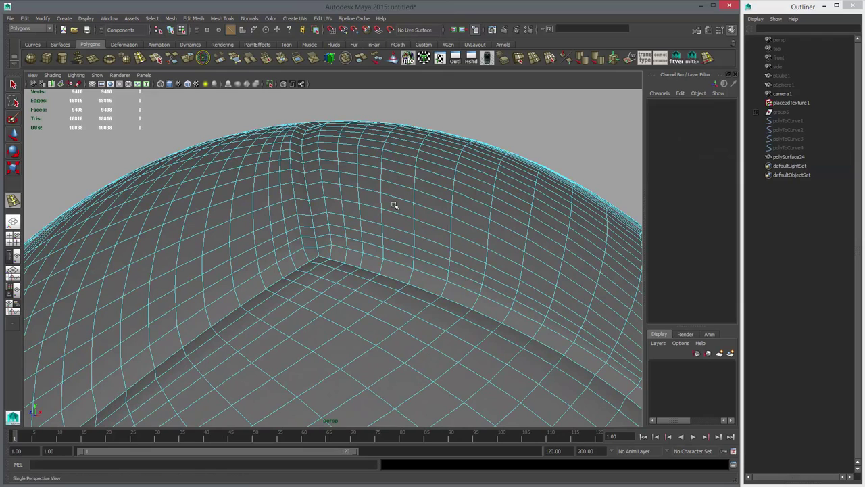
pyautogui.doubleClick(13, 201)
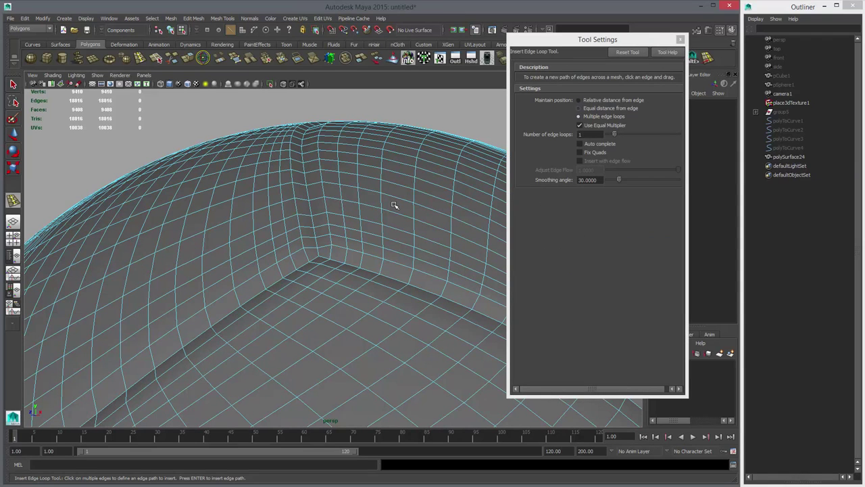
pyautogui.click(590, 135)
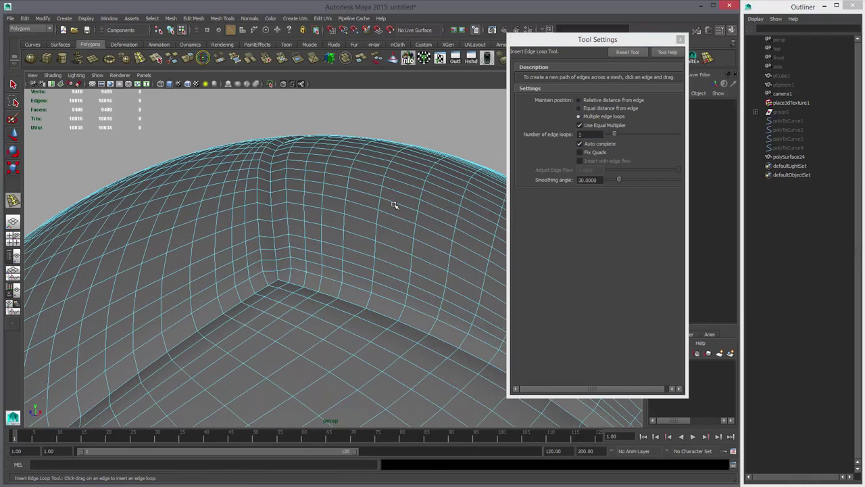
# Try inserting centred edge loops through the face rows flanking the seams around the ball.
pyautogui.click(395, 205)
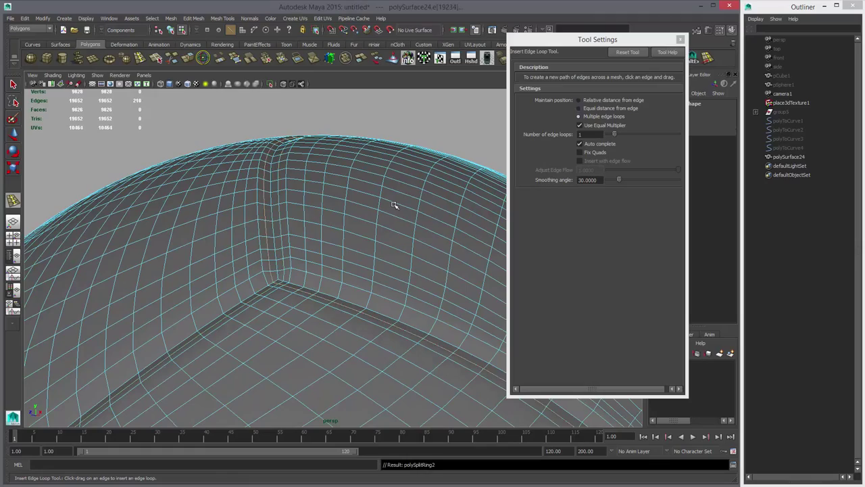
pyautogui.scroll(-5, 394, 205)
pyautogui.keyDown('alt'); pyautogui.moveTo(395, 204); pyautogui.dragTo(497, 242); pyautogui.keyUp('alt')
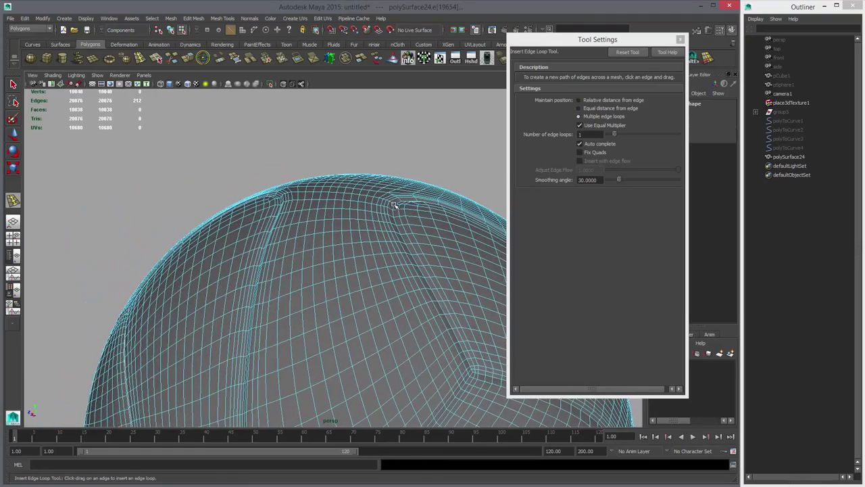
pyautogui.keyDown('alt'); pyautogui.moveTo(395, 205); pyautogui.dragTo(298, 213, button='middle'); pyautogui.keyUp('alt')
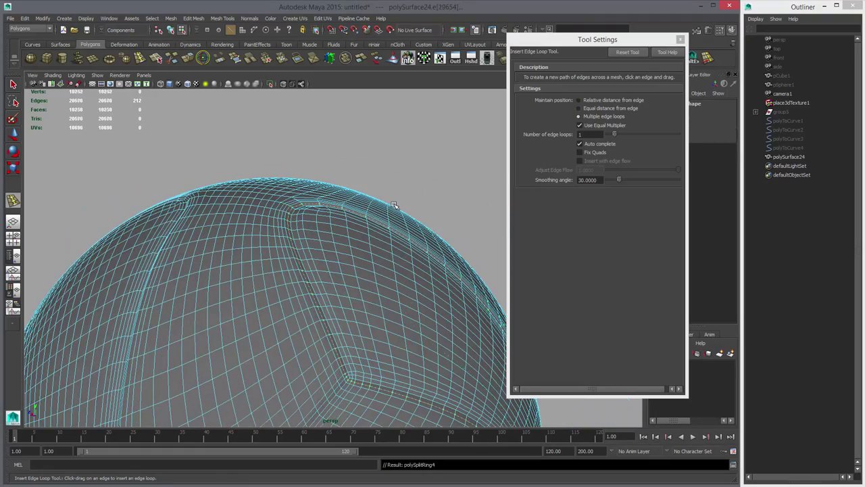
pyautogui.click(395, 205)
pyautogui.keyDown('alt'); pyautogui.moveTo(394, 205); pyautogui.dragTo(253, 209); pyautogui.keyUp('alt')
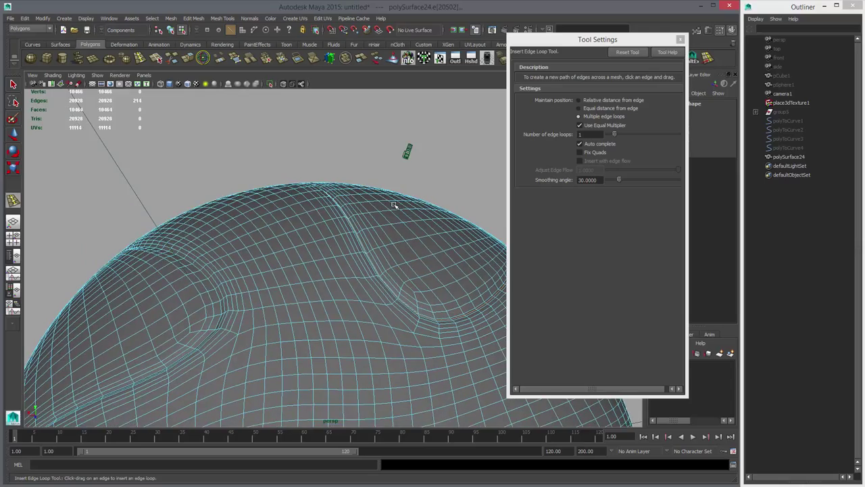
# Insert another centred edge loop through the seam face row that still lacks one at the three-seam junction.
pyautogui.moveTo(395, 205)
pyautogui.keyDown('alt'); pyautogui.mouseDown()
pyautogui.moveTo(473, 211)
pyautogui.moveTo(517, 226)
pyautogui.moveTo(427, 237)
pyautogui.moveTo(429, 245)
pyautogui.mouseUp(); pyautogui.keyUp('alt')
pyautogui.keyDown('alt'); pyautogui.moveTo(395, 205); pyautogui.dragTo(395, 151, button='middle'); pyautogui.keyUp('alt')
pyautogui.keyDown('alt'); pyautogui.moveTo(395, 205); pyautogui.dragTo(474, 206, button='right'); pyautogui.keyUp('alt')
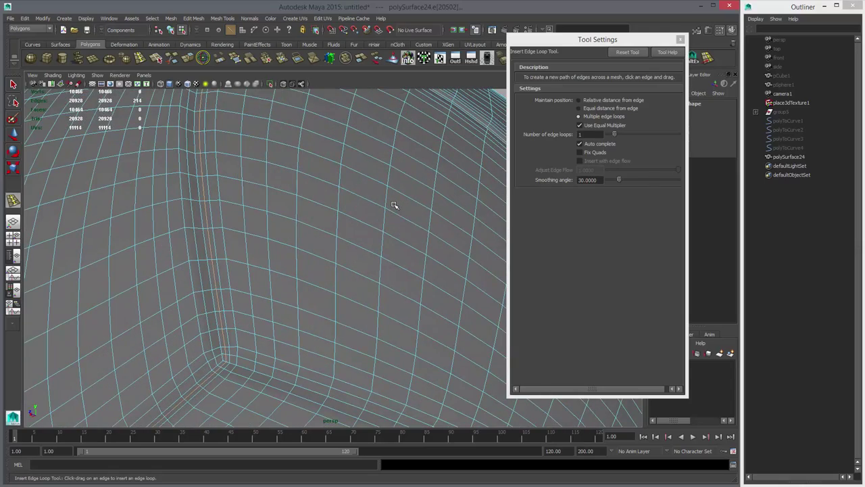
pyautogui.keyDown('alt'); pyautogui.moveTo(395, 204); pyautogui.dragTo(311, 205, button='right'); pyautogui.keyUp('alt')
pyautogui.keyDown('alt'); pyautogui.moveTo(395, 205); pyautogui.dragTo(432, 226); pyautogui.keyUp('alt')
pyautogui.keyDown('alt'); pyautogui.moveTo(394, 205); pyautogui.dragTo(385, 88, button='middle'); pyautogui.keyUp('alt')
pyautogui.keyDown('alt'); pyautogui.moveTo(395, 205); pyautogui.dragTo(467, 206, button='right'); pyautogui.keyUp('alt')
pyautogui.keyDown('alt'); pyautogui.moveTo(394, 205); pyautogui.dragTo(414, 188); pyautogui.keyUp('alt')
pyautogui.keyDown('alt'); pyautogui.moveTo(395, 205); pyautogui.dragTo(422, 205, button='right'); pyautogui.keyUp('alt')
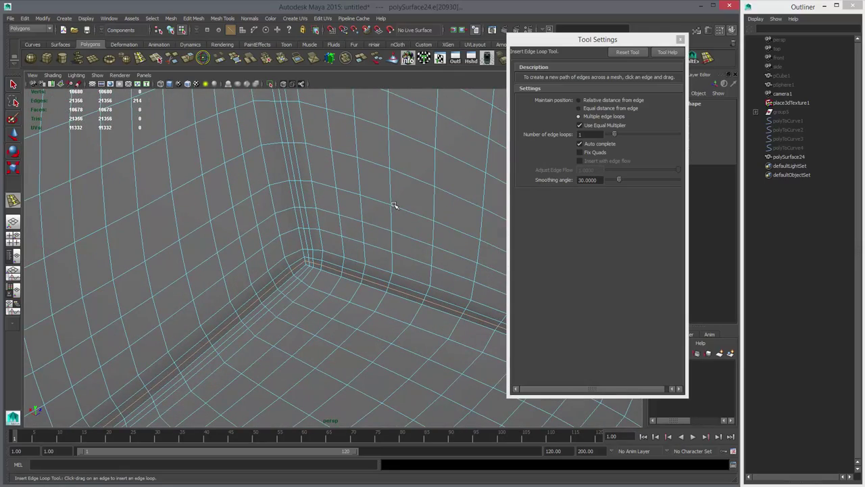
# Undo all the edge loops inserted along the ball's seams.
pyautogui.keyDown('alt'); pyautogui.moveTo(395, 205); pyautogui.dragTo(338, 205, button='right'); pyautogui.keyUp('alt')
pyautogui.moveTo(395, 205)
pyautogui.keyDown('alt'); pyautogui.mouseDown()
pyautogui.moveTo(372, 184)
pyautogui.moveTo(345, 220)
pyautogui.moveTo(433, 200)
pyautogui.moveTo(403, 165)
pyautogui.moveTo(389, 185)
pyautogui.mouseUp(); pyautogui.keyUp('alt')
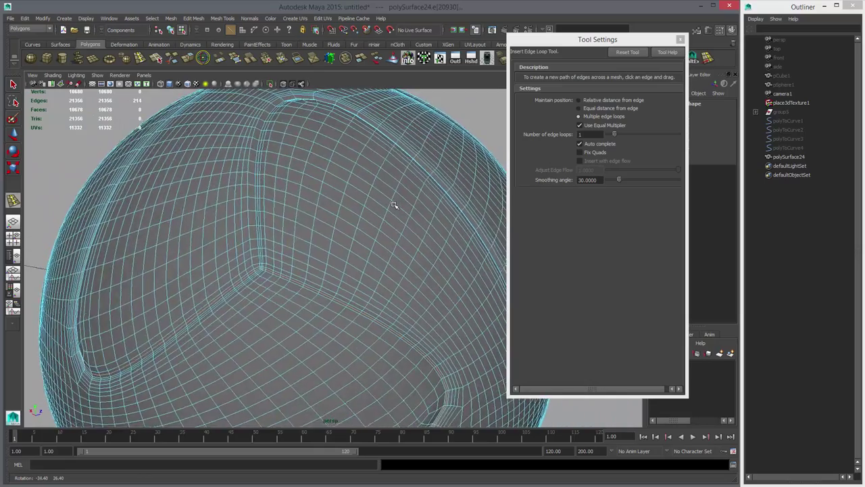
pyautogui.scroll(4, 395, 205)
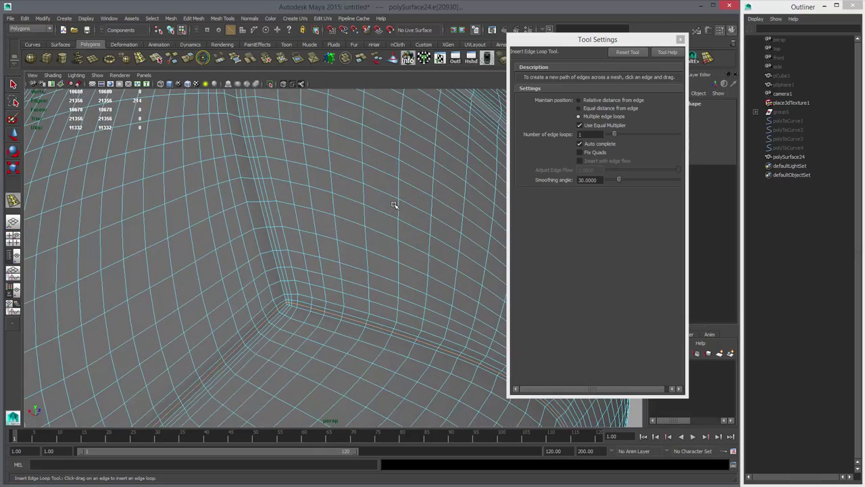
pyautogui.scroll(-5, 395, 204)
pyautogui.moveTo(395, 205)
pyautogui.keyDown('alt'); pyautogui.mouseDown()
pyautogui.moveTo(396, 246)
pyautogui.moveTo(405, 254)
pyautogui.moveTo(439, 196)
pyautogui.moveTo(392, 211)
pyautogui.mouseUp(); pyautogui.keyUp('alt')
pyautogui.keyDown('alt'); pyautogui.moveTo(394, 205); pyautogui.dragTo(378, 96, button='middle'); pyautogui.keyUp('alt')
pyautogui.hotkey('ctrl', 'z')
pyautogui.scroll(-5, 395, 205)
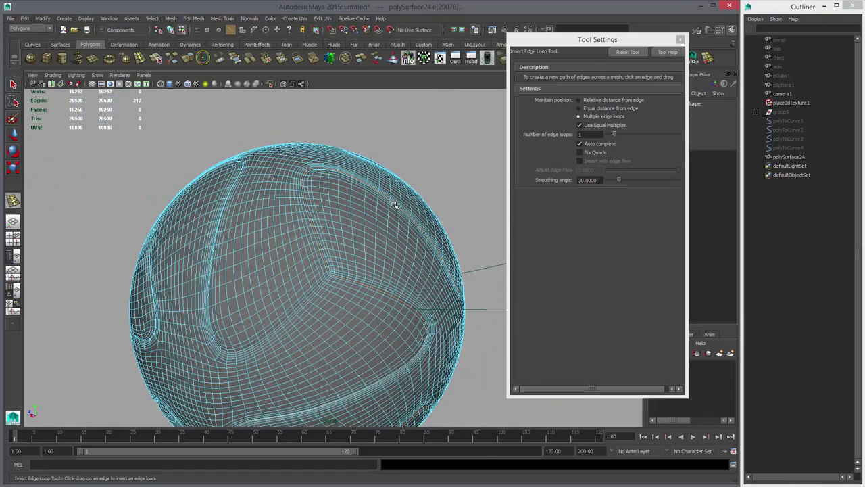
pyautogui.hotkey('ctrl', 'z')
pyautogui.hotkey('ctrl', 'z')
pyautogui.hotkey('ctrl', 'z')
pyautogui.keyDown('alt'); pyautogui.moveTo(395, 205); pyautogui.dragTo(349, 169); pyautogui.keyUp('alt')
pyautogui.hotkey('ctrl', 'z')
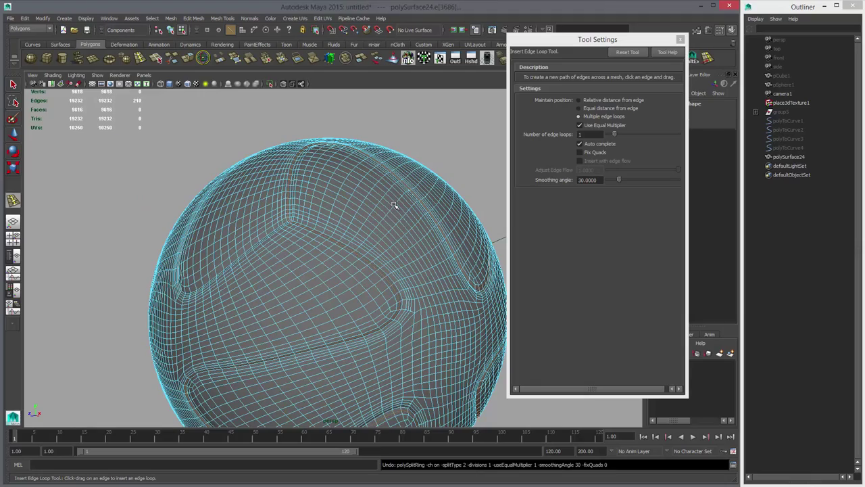
pyautogui.hotkey('ctrl', 'z')
# Insert centred edge loops again through the first face rows next to the seams at a three-seam junction.
pyautogui.keyDown('alt'); pyautogui.moveTo(395, 205); pyautogui.dragTo(347, 226); pyautogui.keyUp('alt')
pyautogui.scroll(3, 395, 205)
pyautogui.scroll(3, 395, 205)
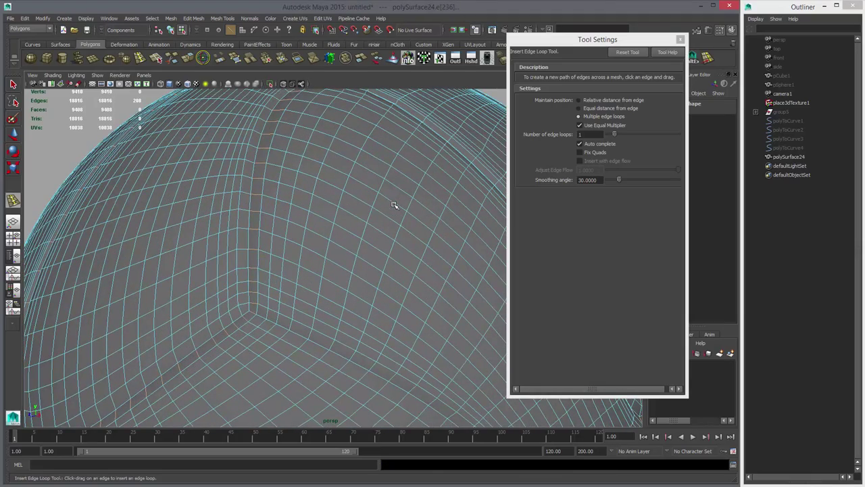
pyautogui.click(394, 205)
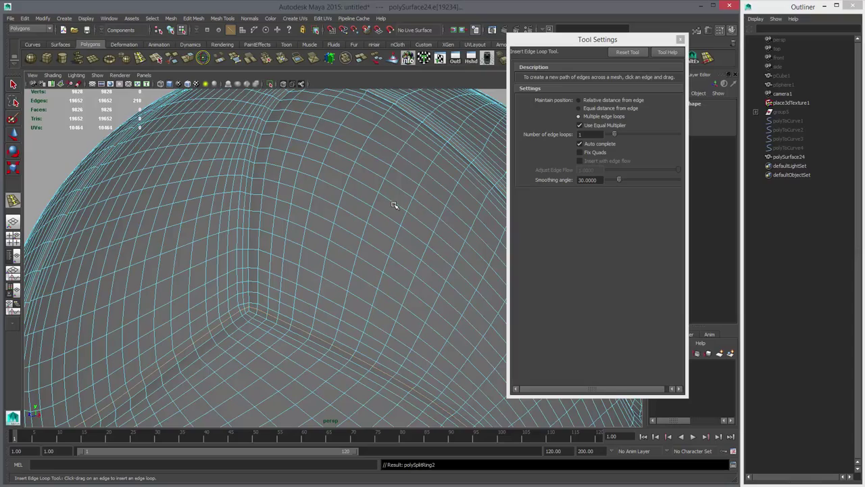
# Insert centred edge loops through the remaining face rows flanking the seams on the other sides of the ball.
pyautogui.scroll(-7, 394, 205)
pyautogui.keyDown('alt'); pyautogui.moveTo(394, 204); pyautogui.dragTo(412, 271); pyautogui.keyUp('alt')
pyautogui.scroll(5, 395, 205)
pyautogui.keyDown('alt'); pyautogui.moveTo(395, 204); pyautogui.dragTo(439, 230); pyautogui.keyUp('alt')
pyautogui.click(395, 205)
pyautogui.scroll(-5, 394, 205)
pyautogui.scroll(3, 394, 204)
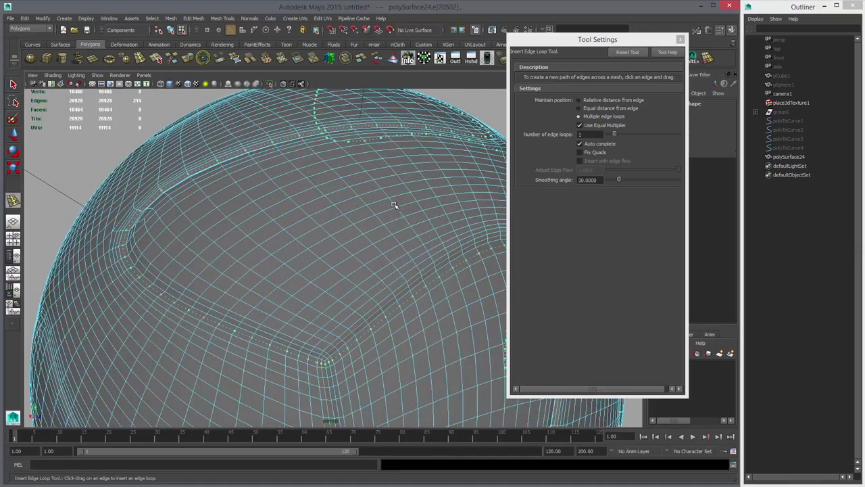
pyautogui.keyDown('alt'); pyautogui.moveTo(394, 205); pyautogui.dragTo(394, 205); pyautogui.keyUp('alt')
pyautogui.scroll(3, 395, 205)
pyautogui.scroll(-3, 395, 205)
pyautogui.scroll(-2, 395, 205)
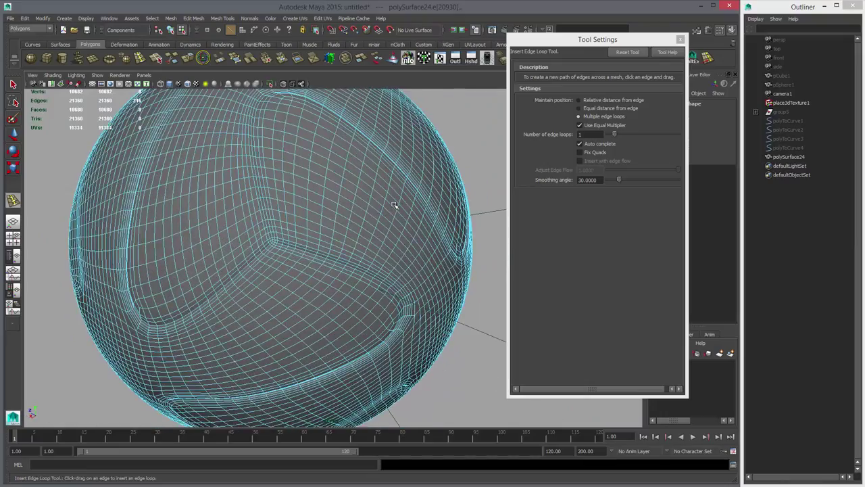
# Switch to the Select tool and add the newly inserted edge loops beside the seams to the edge selection.
pyautogui.keyDown('alt'); pyautogui.moveTo(394, 205); pyautogui.dragTo(394, 205); pyautogui.keyUp('alt')
pyautogui.press('w')
pyautogui.scroll(6, 394, 205)
pyautogui.press('q')
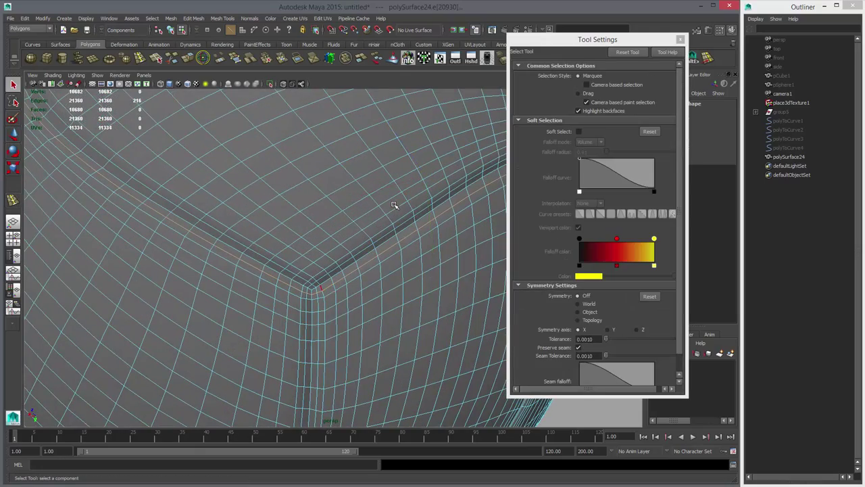
pyautogui.keyDown('shift'); pyautogui.doubleClick(318, 306); pyautogui.keyUp('shift')
pyautogui.scroll(-6, 394, 205)
pyautogui.keyDown('alt'); pyautogui.moveTo(394, 205); pyautogui.dragTo(394, 205); pyautogui.keyUp('alt')
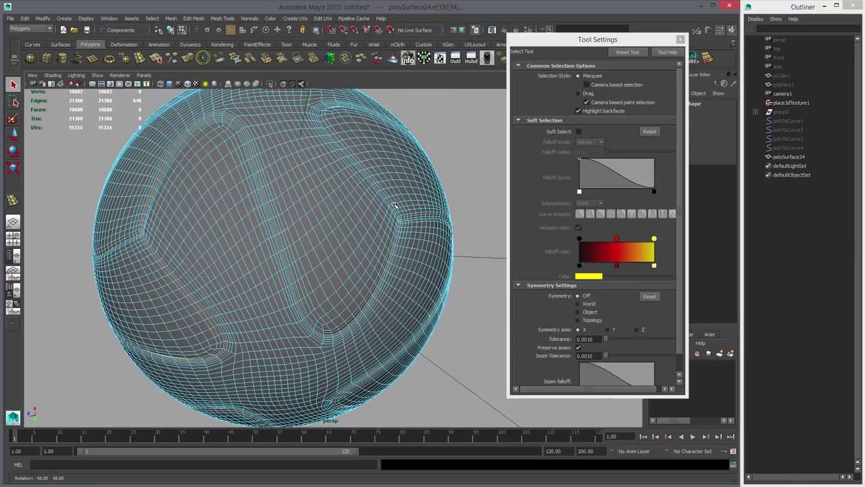
pyautogui.scroll(10, 394, 205)
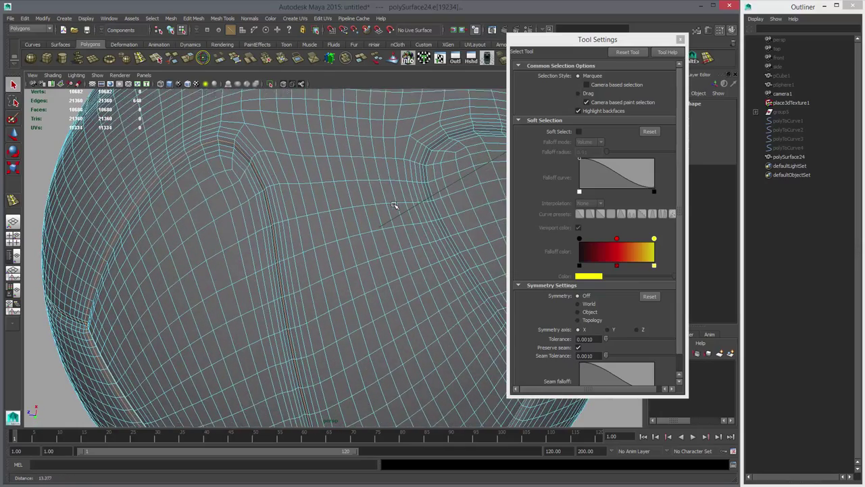
pyautogui.keyDown('alt'); pyautogui.moveTo(394, 204); pyautogui.dragTo(394, 204); pyautogui.keyUp('alt')
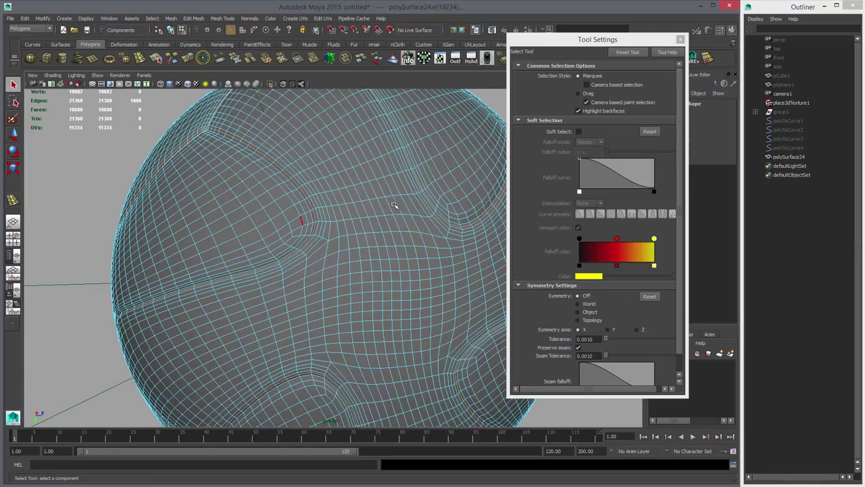
# Complete the edge selection with the remaining inserted loops so it follows the seams around the whole ball.
pyautogui.keyDown('alt'); pyautogui.moveTo(394, 204); pyautogui.dragTo(395, 205); pyautogui.keyUp('alt')
pyautogui.keyDown('alt'); pyautogui.moveTo(394, 205); pyautogui.dragTo(394, 205); pyautogui.keyUp('alt')
pyautogui.keyDown('alt'); pyautogui.moveTo(394, 205); pyautogui.dragTo(394, 205, button='right'); pyautogui.keyUp('alt')
pyautogui.keyDown('alt'); pyautogui.moveTo(394, 204); pyautogui.dragTo(395, 205); pyautogui.keyUp('alt')
pyautogui.keyDown('alt'); pyautogui.moveTo(394, 205); pyautogui.dragTo(394, 204, button='right'); pyautogui.keyUp('alt')
pyautogui.keyDown('alt'); pyautogui.moveTo(394, 205); pyautogui.dragTo(394, 205, button='middle'); pyautogui.keyUp('alt')
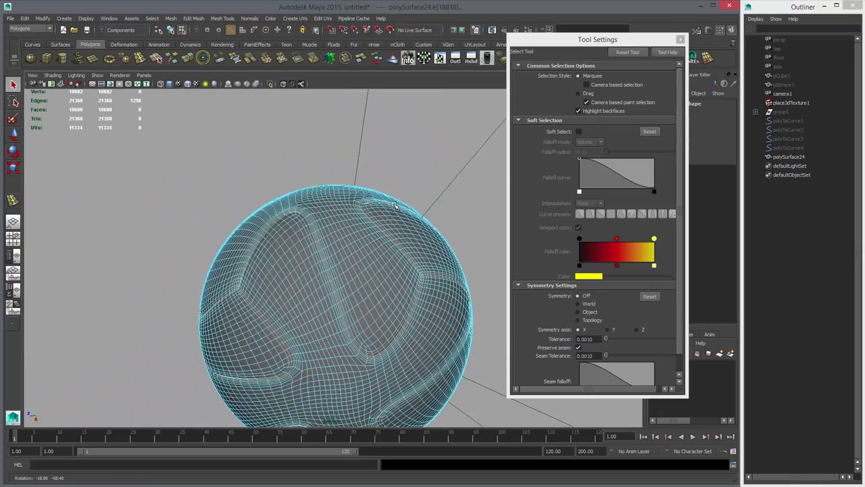
pyautogui.keyDown('alt'); pyautogui.moveTo(394, 205); pyautogui.dragTo(394, 205); pyautogui.keyUp('alt')
pyautogui.keyDown('alt'); pyautogui.moveTo(394, 205); pyautogui.dragTo(394, 205, button='middle'); pyautogui.keyUp('alt')
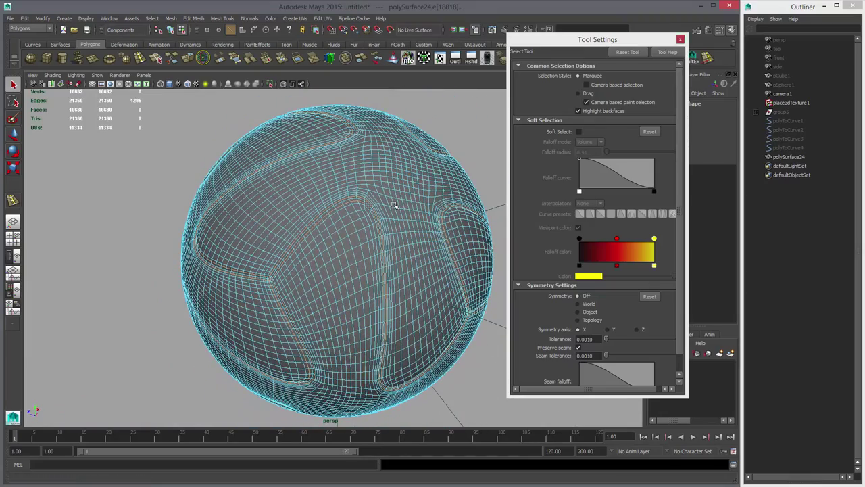
# Transform the selected edge loops beside the seams by about 0.015 along their local Z to raise the groove borders.
pyautogui.click(680, 39)
pyautogui.keyDown('alt'); pyautogui.moveTo(394, 204); pyautogui.dragTo(395, 205); pyautogui.keyUp('alt')
pyautogui.keyDown('alt'); pyautogui.moveTo(394, 205); pyautogui.dragTo(394, 205, button='right'); pyautogui.keyUp('alt')
pyautogui.keyDown('alt'); pyautogui.moveTo(395, 205); pyautogui.dragTo(394, 206); pyautogui.keyUp('alt')
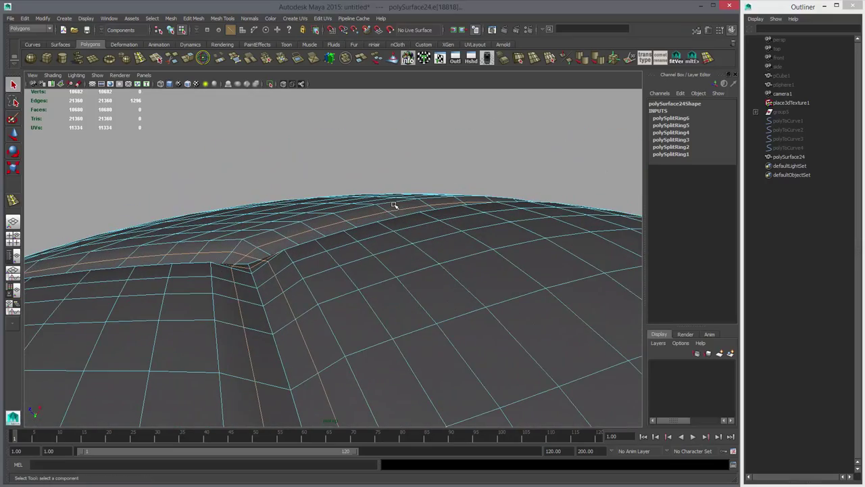
pyautogui.click(394, 205)
pyautogui.keyDown('alt'); pyautogui.moveTo(394, 204); pyautogui.dragTo(394, 204, button='right'); pyautogui.keyUp('alt')
pyautogui.keyDown('alt'); pyautogui.moveTo(395, 205); pyautogui.dragTo(394, 205); pyautogui.keyUp('alt')
pyautogui.keyDown('alt'); pyautogui.moveTo(395, 204); pyautogui.dragTo(395, 205, button='right'); pyautogui.keyUp('alt')
pyautogui.keyDown('alt'); pyautogui.moveTo(395, 205); pyautogui.dragTo(394, 205); pyautogui.keyUp('alt')
pyautogui.keyDown('alt'); pyautogui.moveTo(394, 205); pyautogui.dragTo(394, 206, button='right'); pyautogui.keyUp('alt')
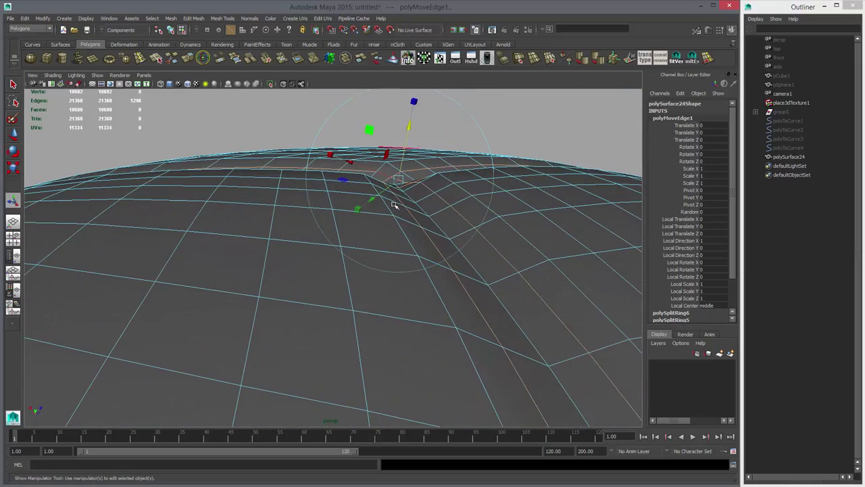
pyautogui.moveTo(395, 205); pyautogui.dragTo(395, 205, button='middle')
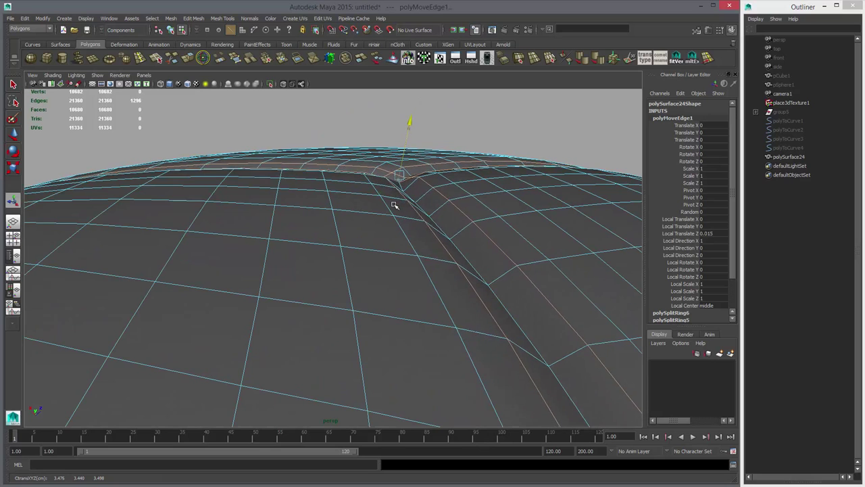
# Return the ball to object mode and turn on smooth mesh preview to check the raised seam borders.
pyautogui.moveTo(459, 201); pyautogui.dragTo(499, 191, button='right')
pyautogui.press('3')
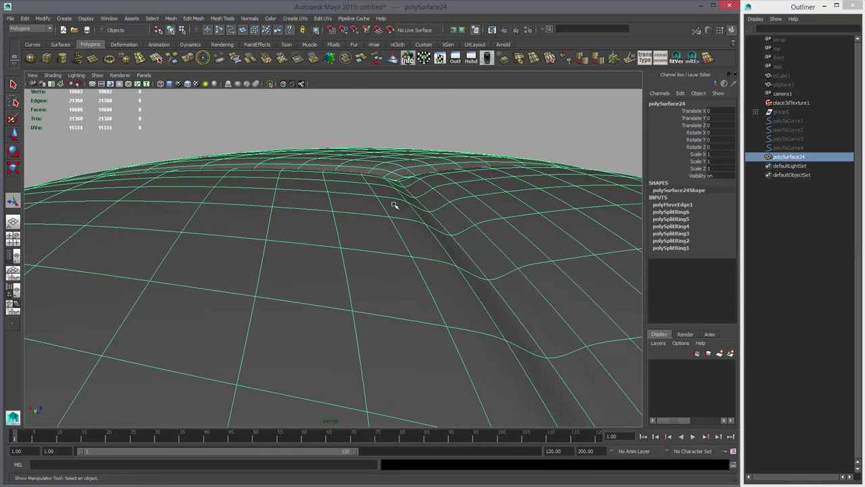
pyautogui.click(394, 205)
pyautogui.keyDown('alt'); pyautogui.moveTo(394, 205); pyautogui.dragTo(394, 205, button='right'); pyautogui.keyUp('alt')
pyautogui.keyDown('alt'); pyautogui.moveTo(394, 205); pyautogui.dragTo(395, 205); pyautogui.keyUp('alt')
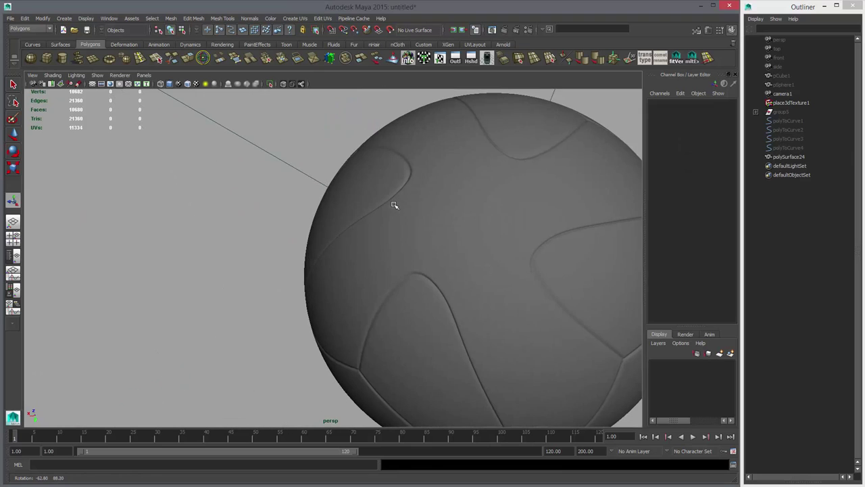
pyautogui.keyDown('alt'); pyautogui.moveTo(395, 205); pyautogui.dragTo(395, 205, button='right'); pyautogui.keyUp('alt')
pyautogui.keyDown('alt'); pyautogui.moveTo(395, 205); pyautogui.dragTo(394, 205); pyautogui.keyUp('alt')
# Turn off the ball's smooth mesh preview and delete its construction history.
pyautogui.click(395, 205)
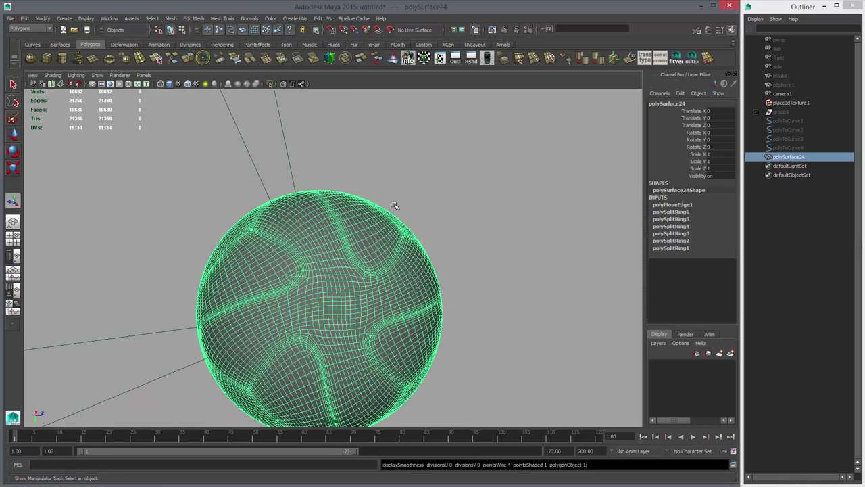
pyautogui.keyDown('alt'); pyautogui.moveTo(395, 205); pyautogui.dragTo(395, 205, button='middle'); pyautogui.keyUp('alt')
pyautogui.hotkey('alt', 'shift', 'd')
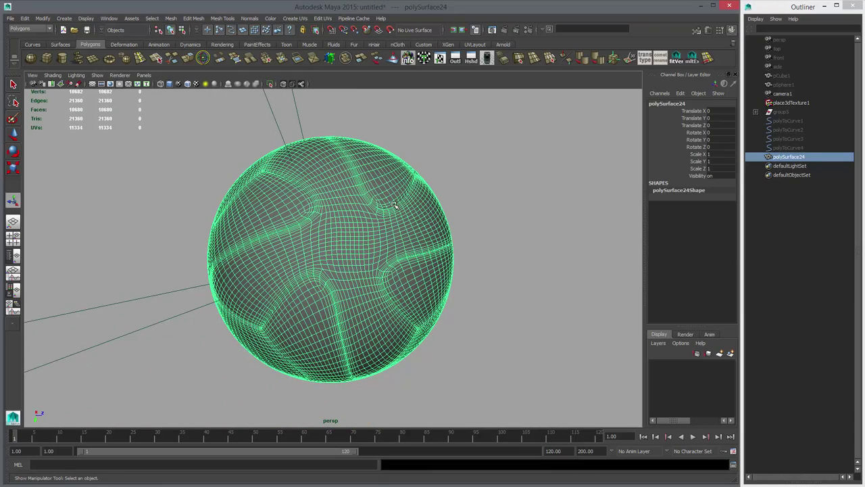
# Show the ball through camera1 and assign it the existing surfaceShader1 material with the projected photo texture.
pyautogui.press('space')
pyautogui.press('space')
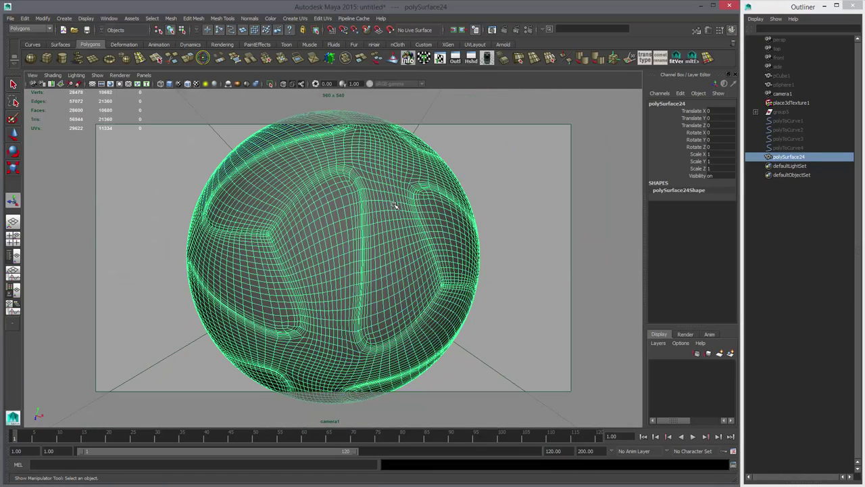
pyautogui.click(395, 205)
pyautogui.click(395, 204)
pyautogui.rightClick(388, 194)
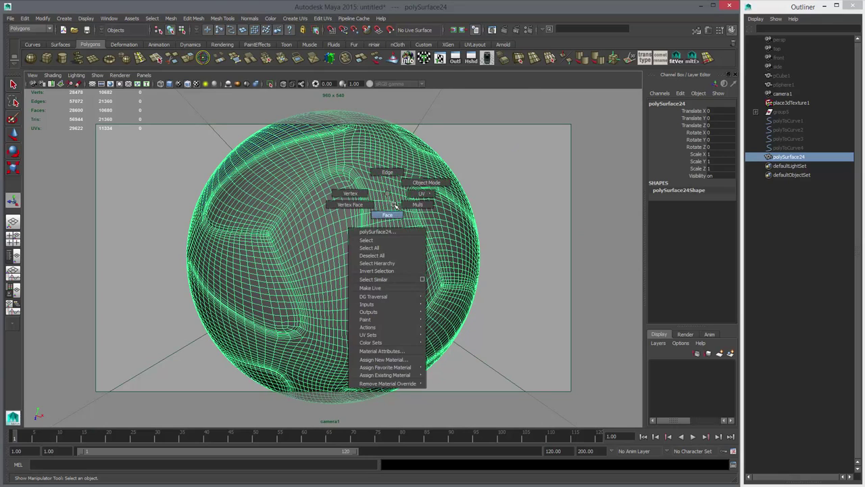
pyautogui.click(453, 382)
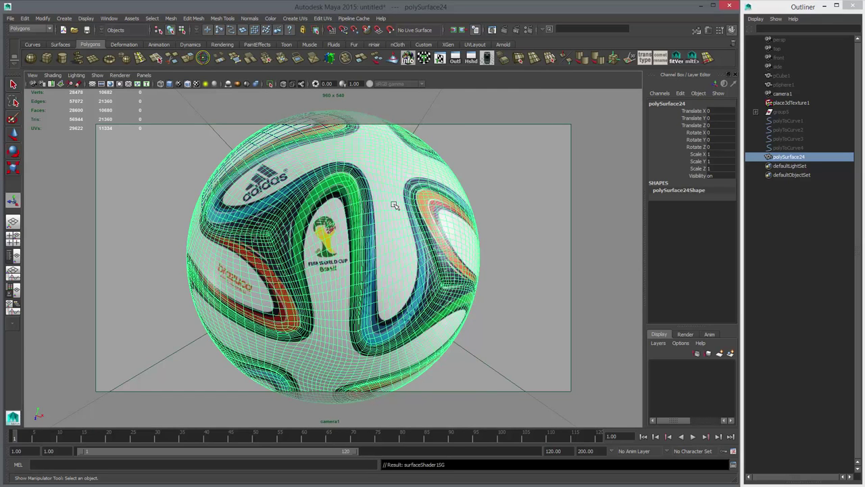
pyautogui.keyDown('shift'); pyautogui.click(395, 205); pyautogui.keyUp('shift')
pyautogui.click(395, 205)
# Show the textured ball in the perspective view and examine the projected pattern from several sides.
pyautogui.press('space')
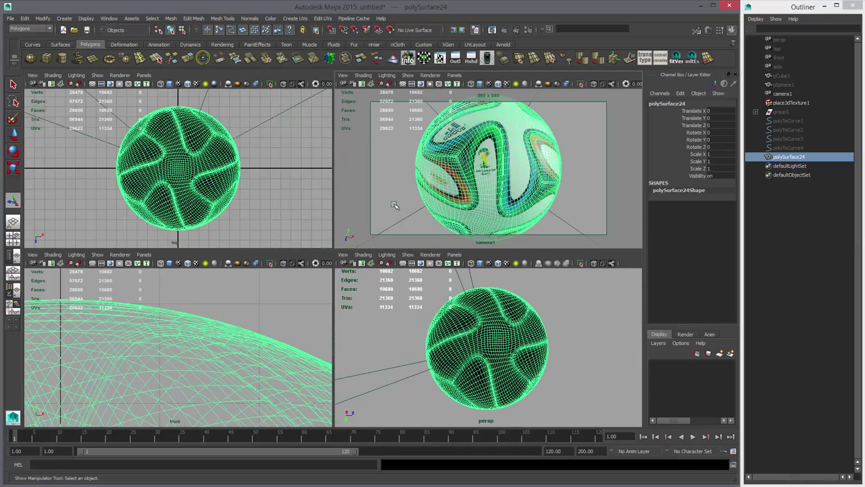
pyautogui.press('space')
pyautogui.press('6')
pyautogui.keyDown('shift'); pyautogui.click(395, 205); pyautogui.keyUp('shift')
pyautogui.keyDown('alt'); pyautogui.moveTo(395, 205); pyautogui.dragTo(463, 231); pyautogui.keyUp('alt')
pyautogui.click(132, 88)
pyautogui.press('w')
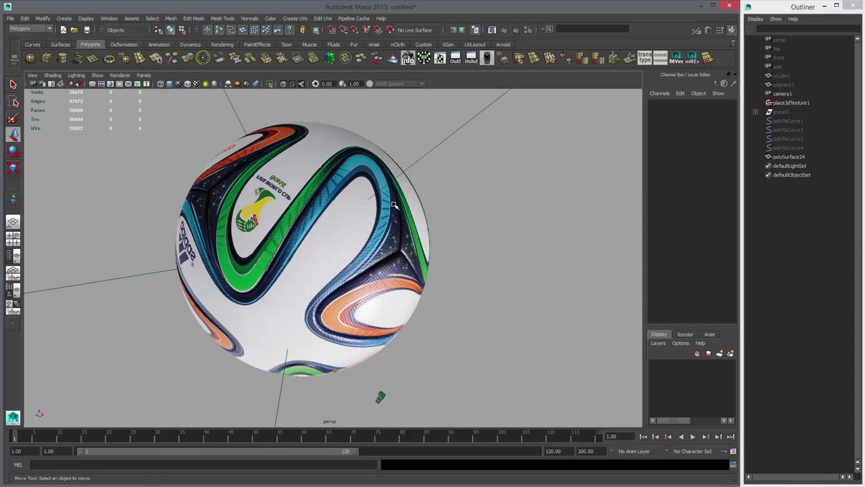
pyautogui.keyDown('alt'); pyautogui.moveTo(395, 205); pyautogui.dragTo(440, 225); pyautogui.keyUp('alt')
pyautogui.keyDown('alt'); pyautogui.moveTo(395, 205); pyautogui.dragTo(369, 143); pyautogui.keyUp('alt')
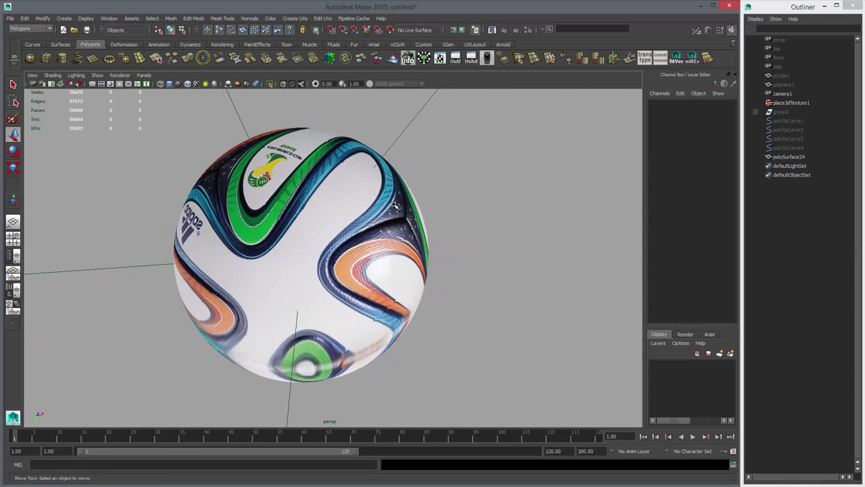
# Examine up close how the mesh seams line up with the projected pattern around the logos and seam junctions.
pyautogui.click(395, 205)
pyautogui.keyDown('alt'); pyautogui.moveTo(394, 205); pyautogui.dragTo(394, 205); pyautogui.keyUp('alt')
pyautogui.keyDown('alt'); pyautogui.moveTo(394, 205); pyautogui.dragTo(394, 204, button='right'); pyautogui.keyUp('alt')
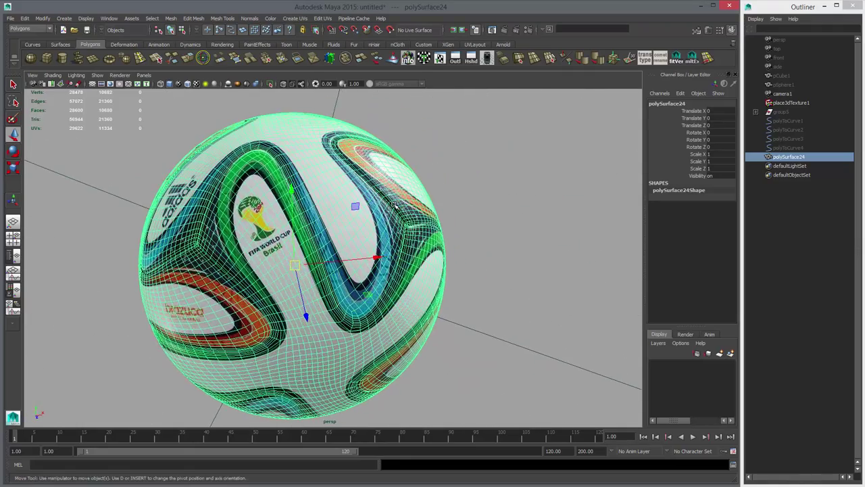
pyautogui.click(395, 205)
pyautogui.keyDown('alt'); pyautogui.moveTo(394, 205); pyautogui.dragTo(395, 205); pyautogui.keyUp('alt')
pyautogui.keyDown('alt'); pyautogui.moveTo(394, 205); pyautogui.dragTo(395, 205, button='right'); pyautogui.keyUp('alt')
pyautogui.keyDown('alt'); pyautogui.moveTo(394, 205); pyautogui.dragTo(395, 205); pyautogui.keyUp('alt')
pyautogui.click(394, 205)
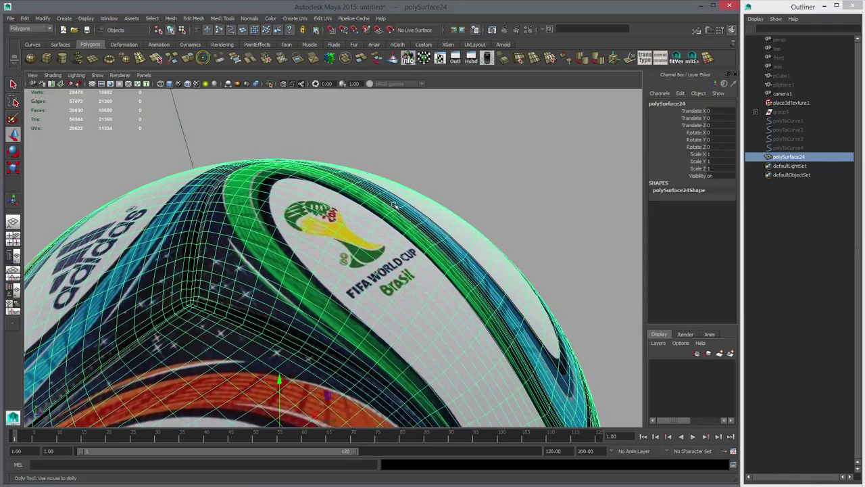
pyautogui.keyDown('alt'); pyautogui.moveTo(395, 204); pyautogui.dragTo(395, 205, button='right'); pyautogui.keyUp('alt')
pyautogui.keyDown('alt'); pyautogui.moveTo(395, 205); pyautogui.dragTo(395, 205); pyautogui.keyUp('alt')
pyautogui.click(395, 204)
pyautogui.keyDown('alt'); pyautogui.moveTo(395, 205); pyautogui.dragTo(395, 205, button='right'); pyautogui.keyUp('alt')
pyautogui.keyDown('alt'); pyautogui.moveTo(395, 205); pyautogui.dragTo(395, 204, button='middle'); pyautogui.keyUp('alt')
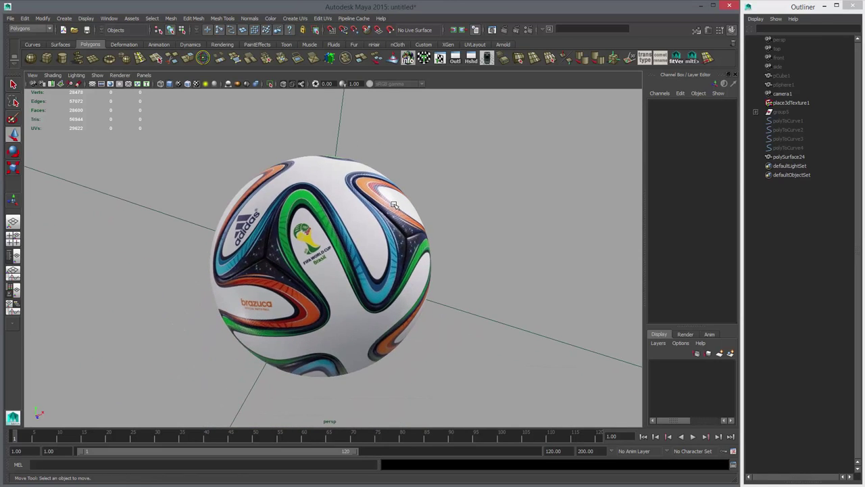
# Assign the default initialShadingGroup material back to the ball and hide the place3dTexture1 node.
pyautogui.click(395, 205)
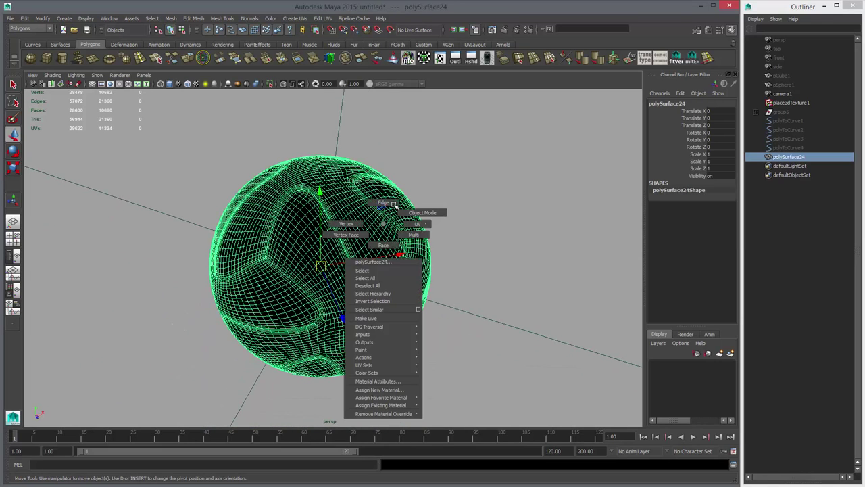
pyautogui.moveTo(395, 205); pyautogui.dragTo(443, 405, button='right')
pyautogui.press('space')
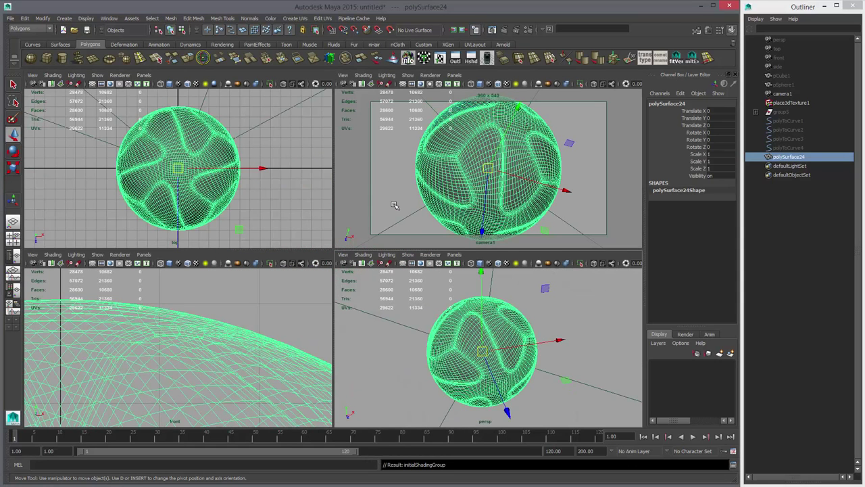
pyautogui.press('space')
pyautogui.click(394, 205)
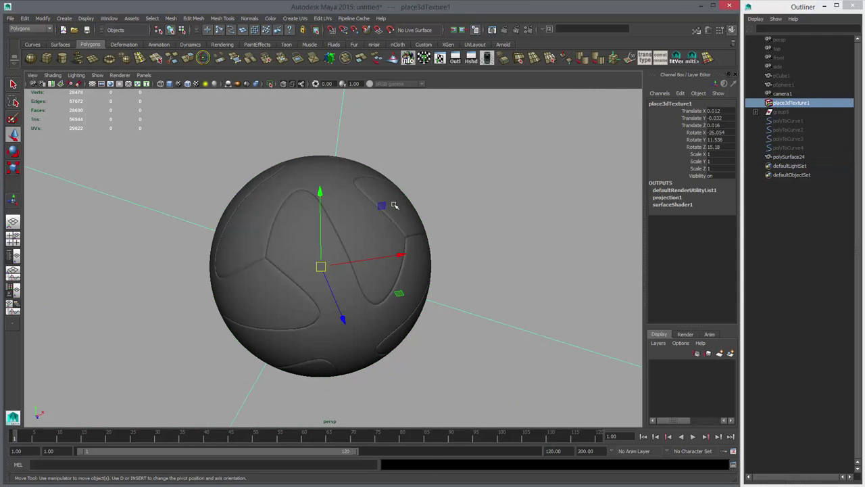
pyautogui.hotkey('ctrl', 'h')
# Examine the shaded seam grooves of the ball up close and from different sides.
pyautogui.keyDown('alt'); pyautogui.moveTo(394, 205); pyautogui.dragTo(439, 172); pyautogui.keyUp('alt')
pyautogui.moveTo(394, 205)
pyautogui.keyDown('alt'); pyautogui.mouseDown(button='right')
pyautogui.moveTo(423, 205)
pyautogui.moveTo(407, 205)
pyautogui.mouseUp(button='right'); pyautogui.keyUp('alt')
pyautogui.keyDown('alt'); pyautogui.moveTo(394, 205); pyautogui.dragTo(361, 205); pyautogui.keyUp('alt')
pyautogui.keyDown('alt'); pyautogui.moveTo(395, 205); pyautogui.dragTo(440, 205, button='right'); pyautogui.keyUp('alt')
pyautogui.keyDown('alt'); pyautogui.moveTo(394, 205); pyautogui.dragTo(369, 226); pyautogui.keyUp('alt')
pyautogui.keyDown('alt'); pyautogui.moveTo(394, 205); pyautogui.dragTo(348, 205, button='right'); pyautogui.keyUp('alt')
pyautogui.keyDown('alt'); pyautogui.moveTo(394, 205); pyautogui.dragTo(471, 210); pyautogui.keyUp('alt')
pyautogui.keyDown('alt'); pyautogui.moveTo(394, 205); pyautogui.dragTo(395, 205); pyautogui.keyUp('alt')
# Turn on smooth mesh preview for the ball and check the smoothed seams from another side.
pyautogui.click(394, 205)
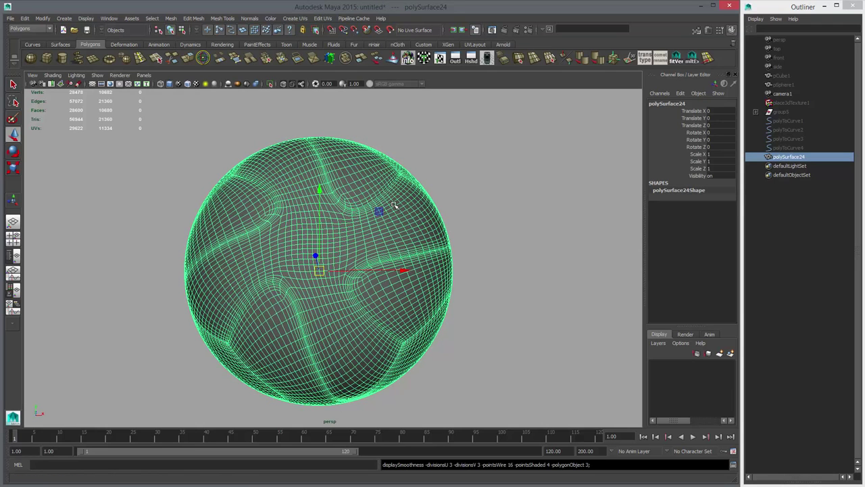
pyautogui.hotkey('ctrl', 'z')
pyautogui.keyDown('alt'); pyautogui.moveTo(394, 205); pyautogui.dragTo(352, 233); pyautogui.keyUp('alt')
pyautogui.scroll(-3, 394, 205)
pyautogui.keyDown('alt'); pyautogui.moveTo(394, 205); pyautogui.dragTo(436, 205, button='right'); pyautogui.keyUp('alt')
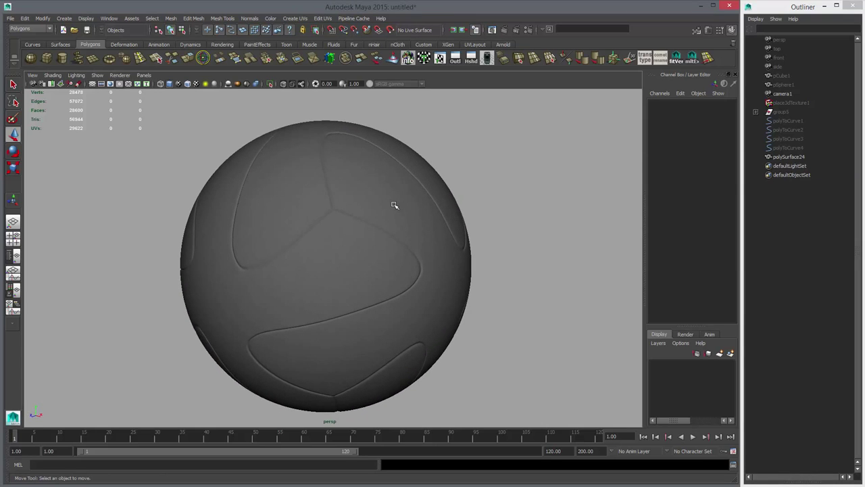